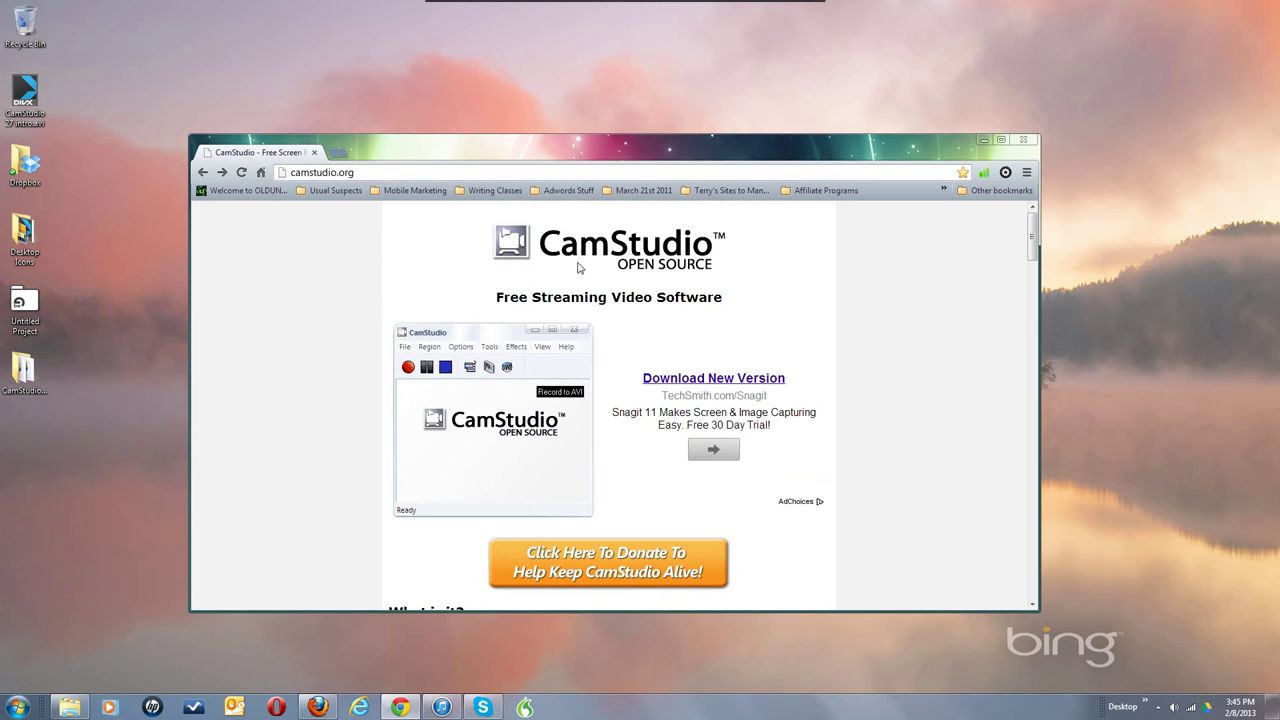
# Step: Examine the CamStudio page's description and download links, highlighting the CamStudio Lossless Video Codec v1.5 heading
pyautogui.scroll(-3, 768, 328)
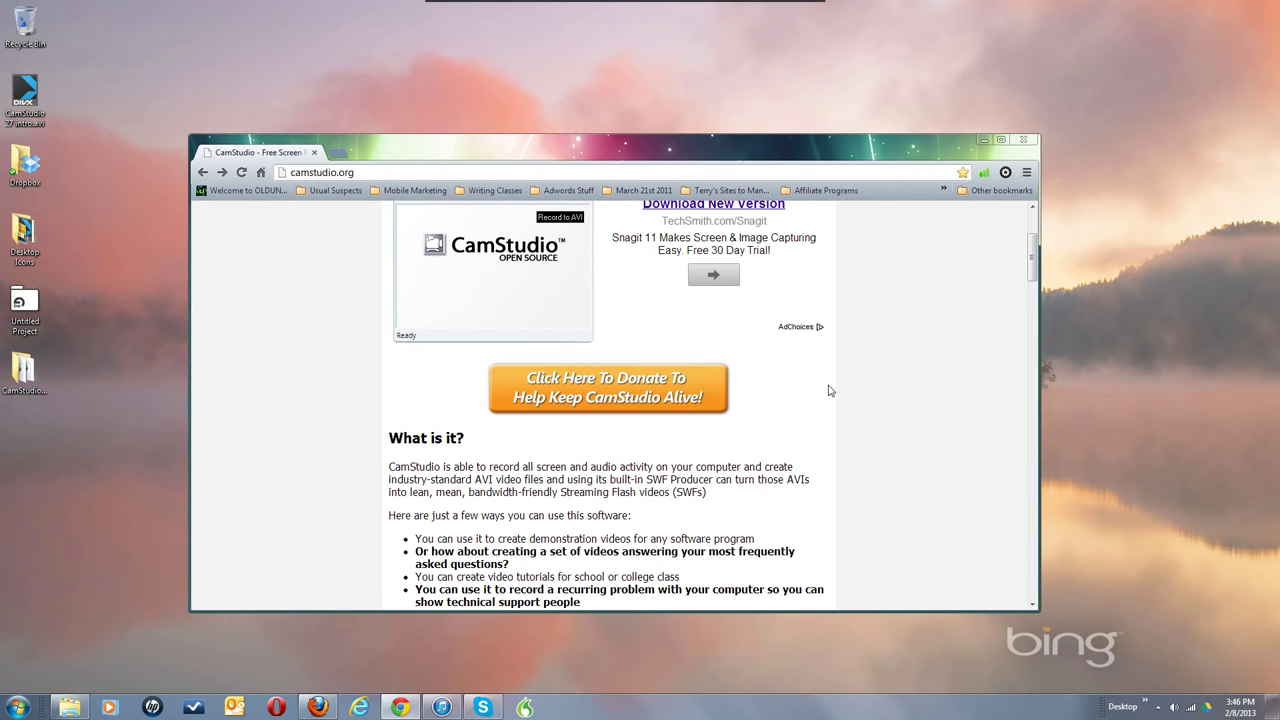
pyautogui.scroll(-3, 828, 391)
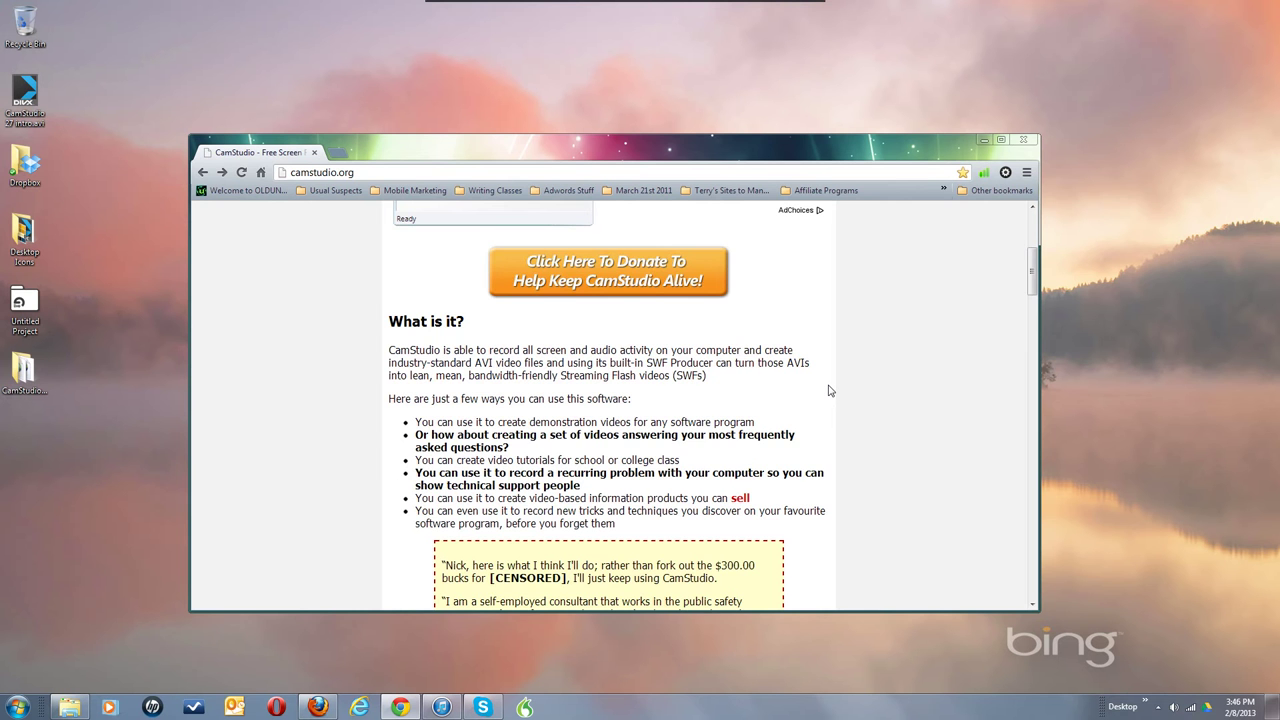
pyautogui.scroll(-5, 828, 391)
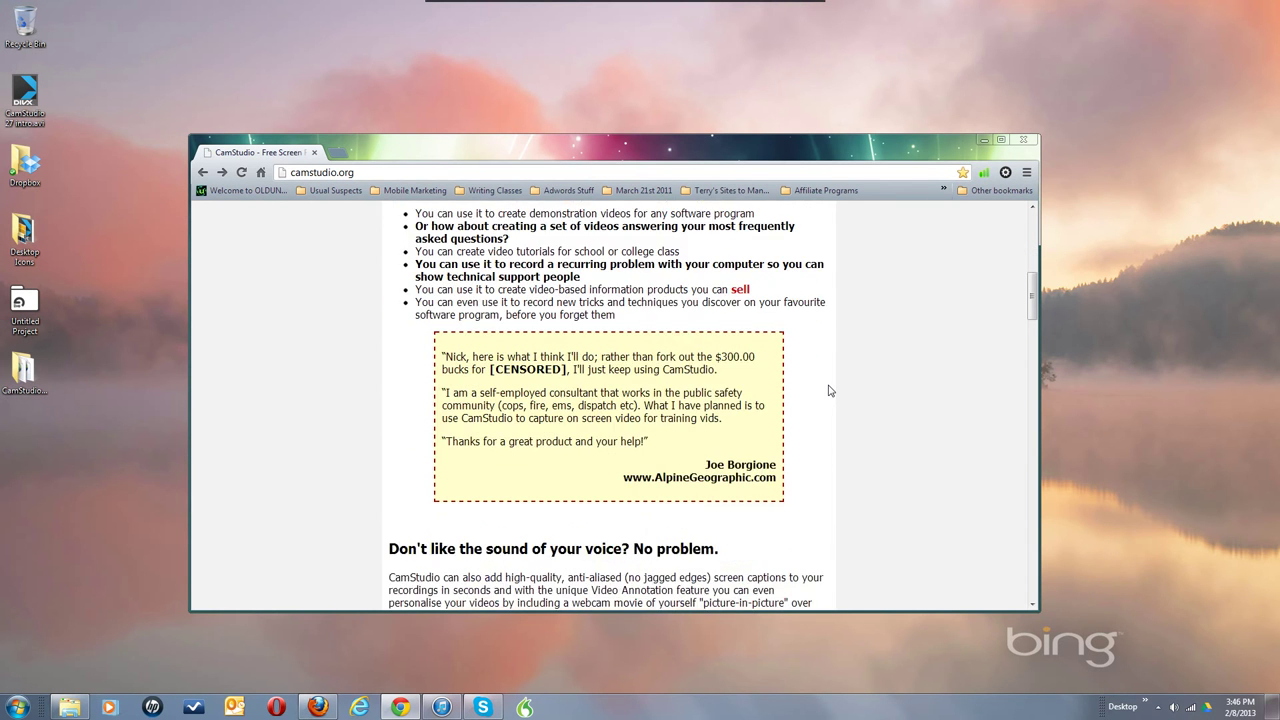
pyautogui.scroll(-7, 828, 391)
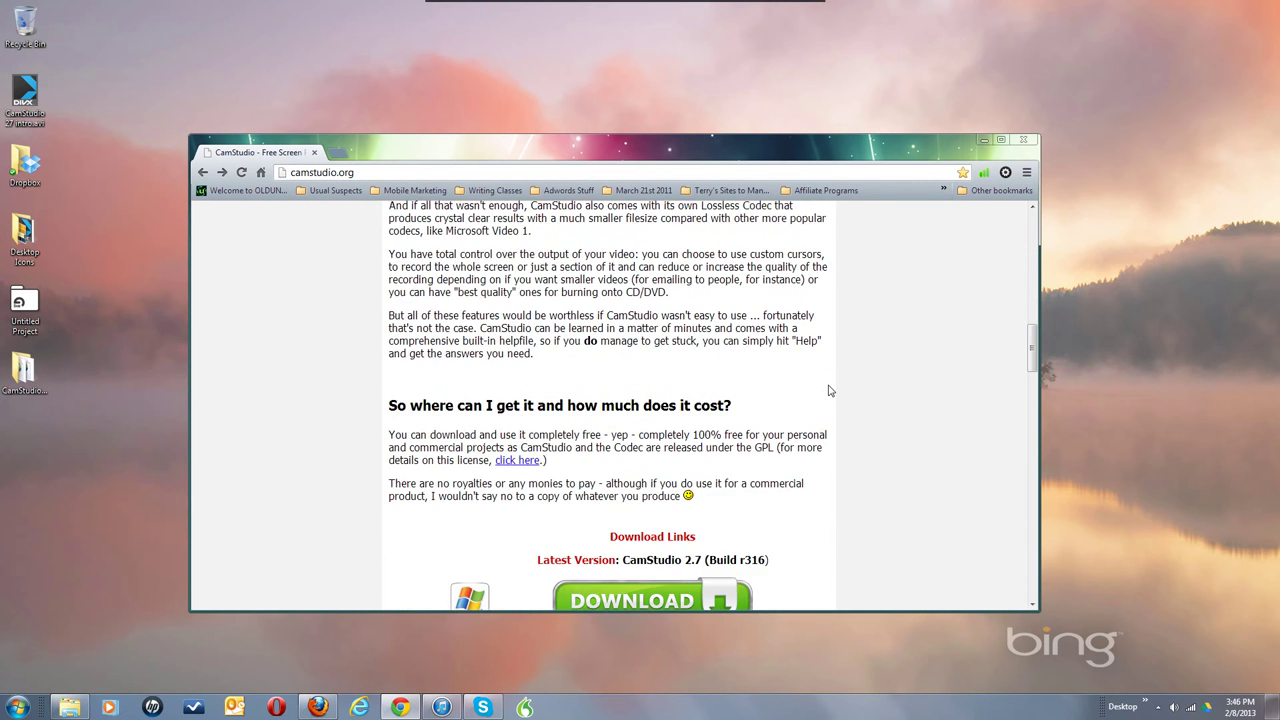
pyautogui.scroll(-5, 828, 391)
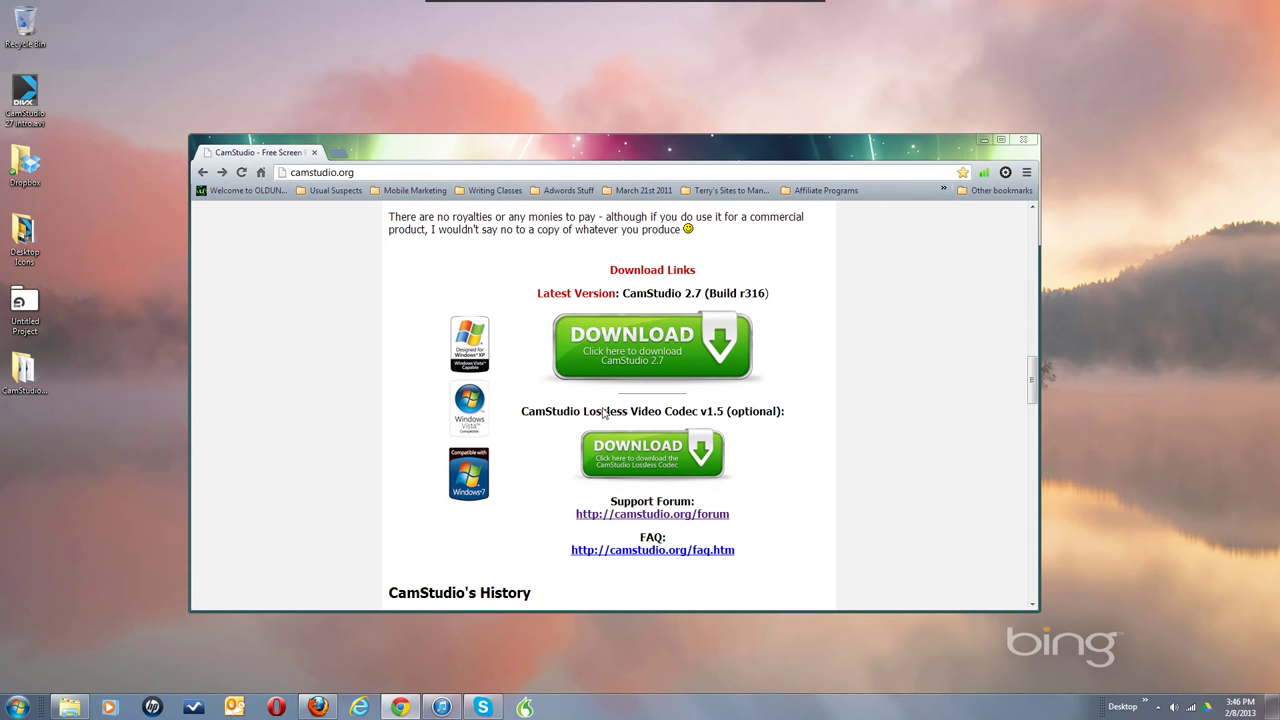
pyautogui.doubleClick(668, 414)
pyautogui.tripleClick(668, 414)
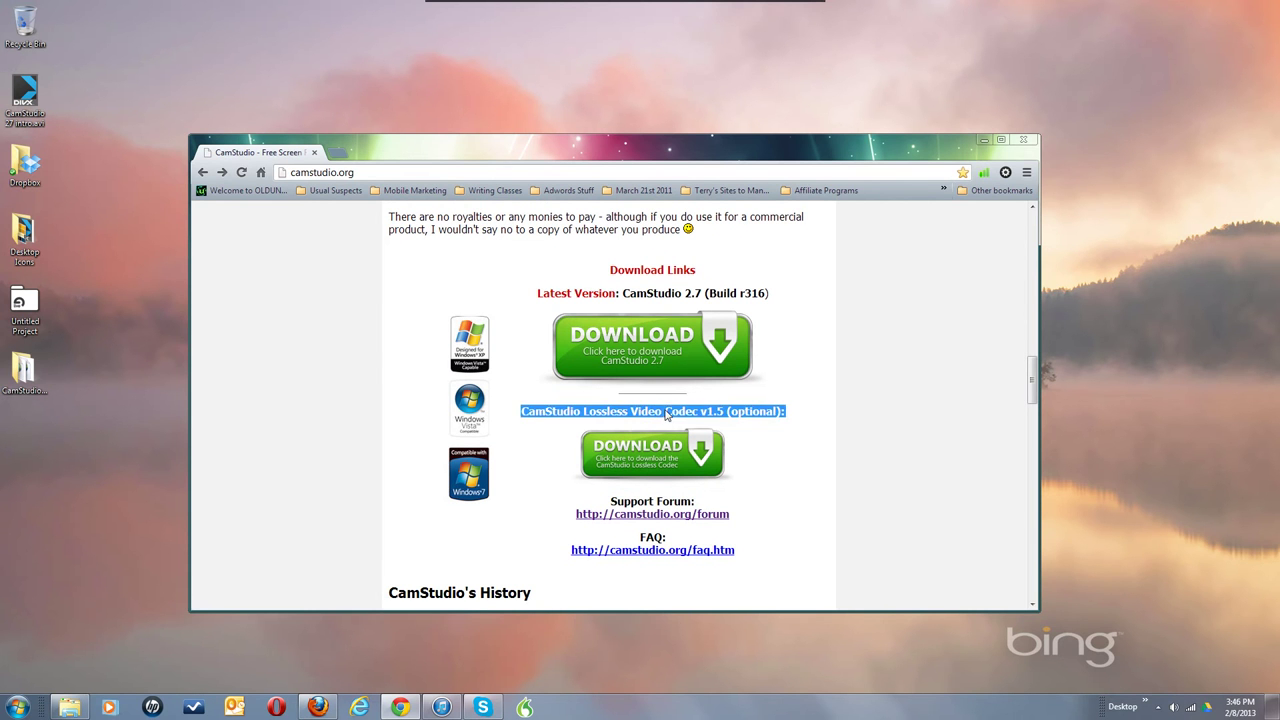
pyautogui.click(879, 412)
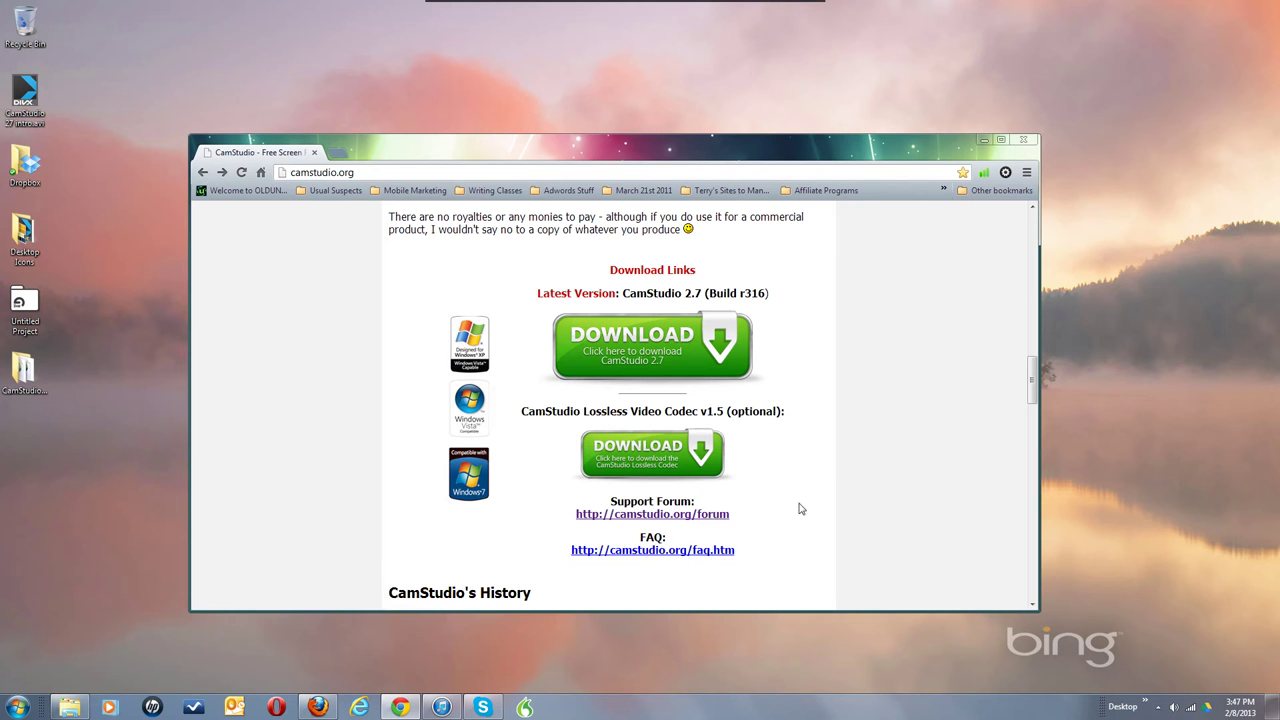
# Step: Download CamStudio 2.7 from the page's download links and run the downloaded installer
pyautogui.scroll(1, 838, 482)
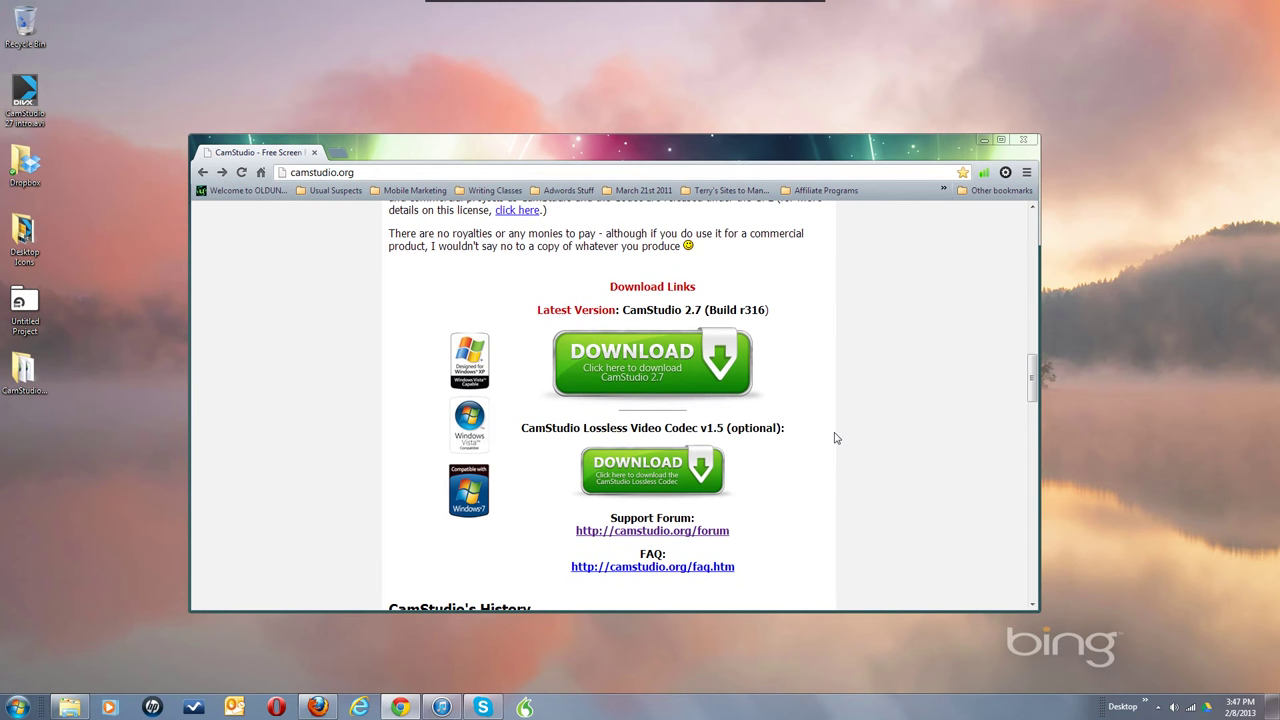
pyautogui.scroll(1, 836, 438)
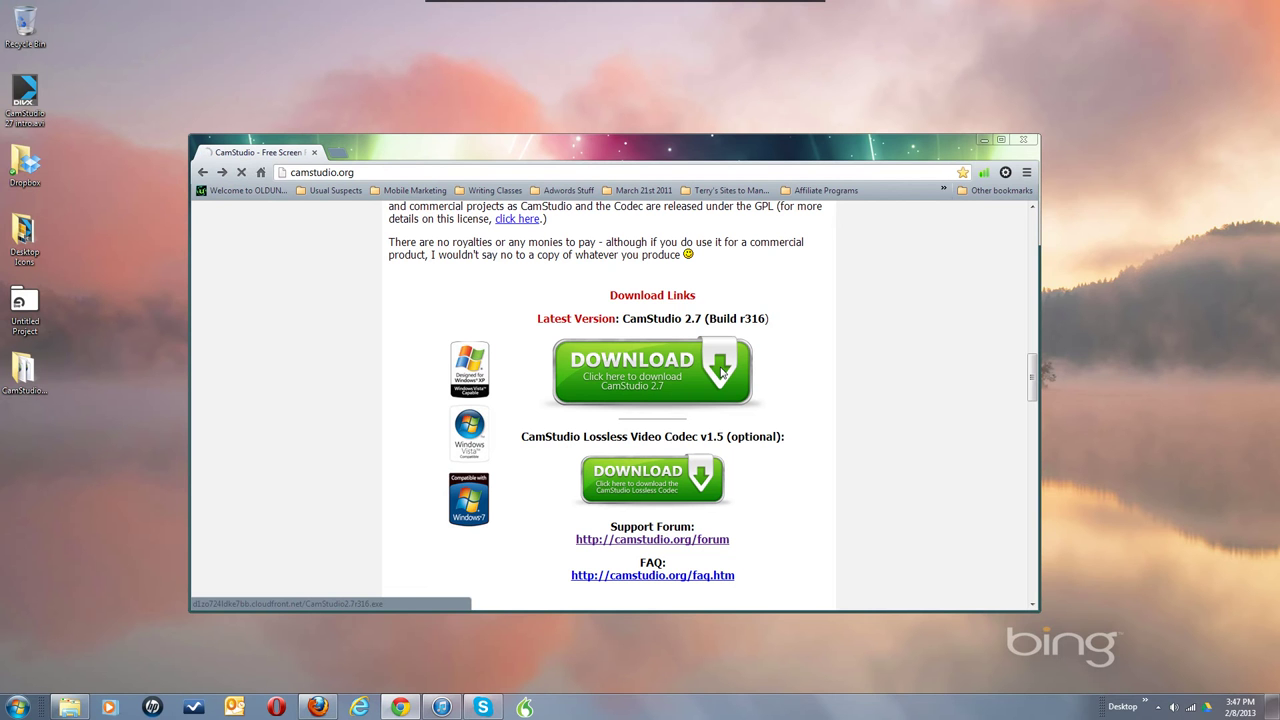
pyautogui.click(722, 370)
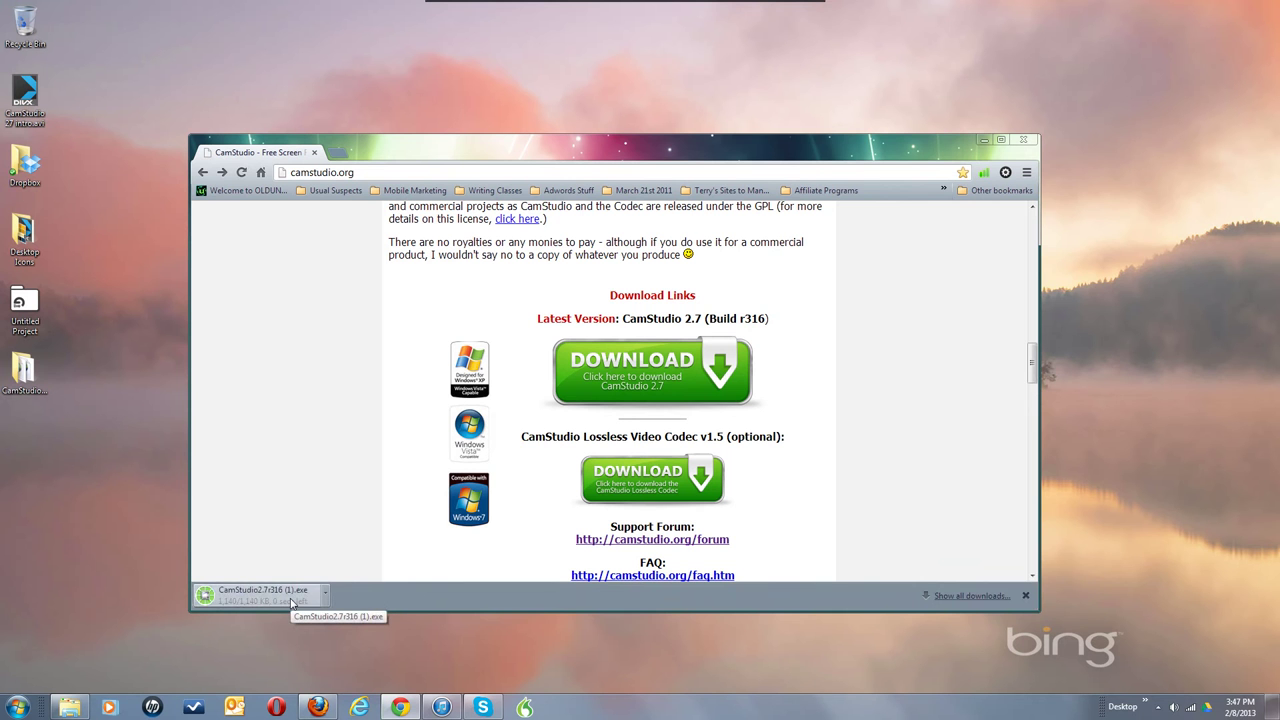
pyautogui.click(260, 596)
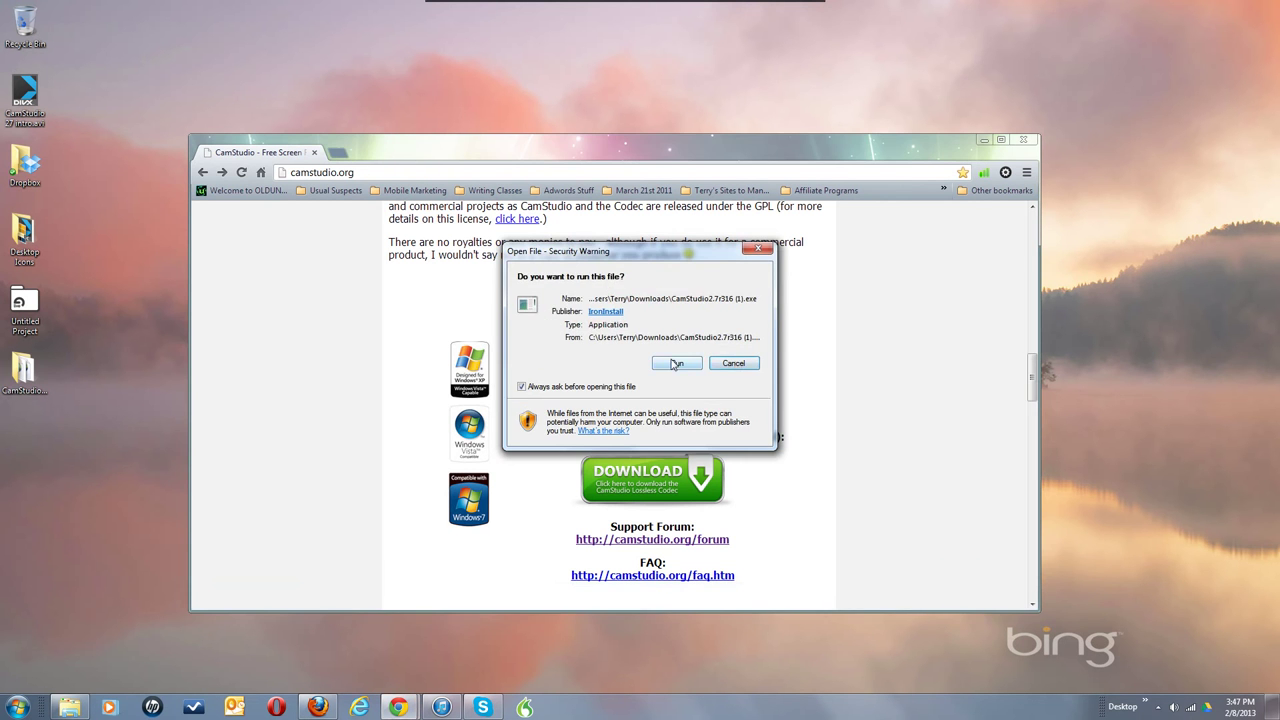
pyautogui.click(733, 363)
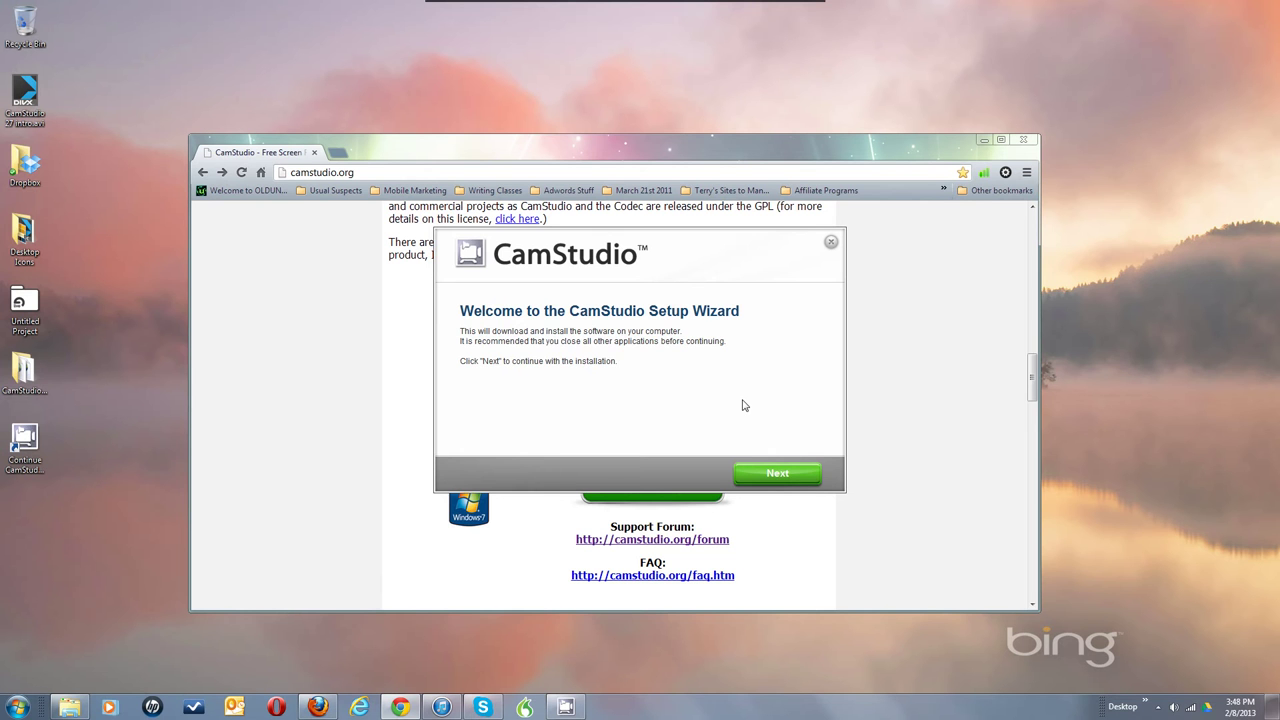
# Step: Proceed through the welcome and licence pages of the setup wizard and start the installation with the DealPly offer declined
pyautogui.click(773, 476)
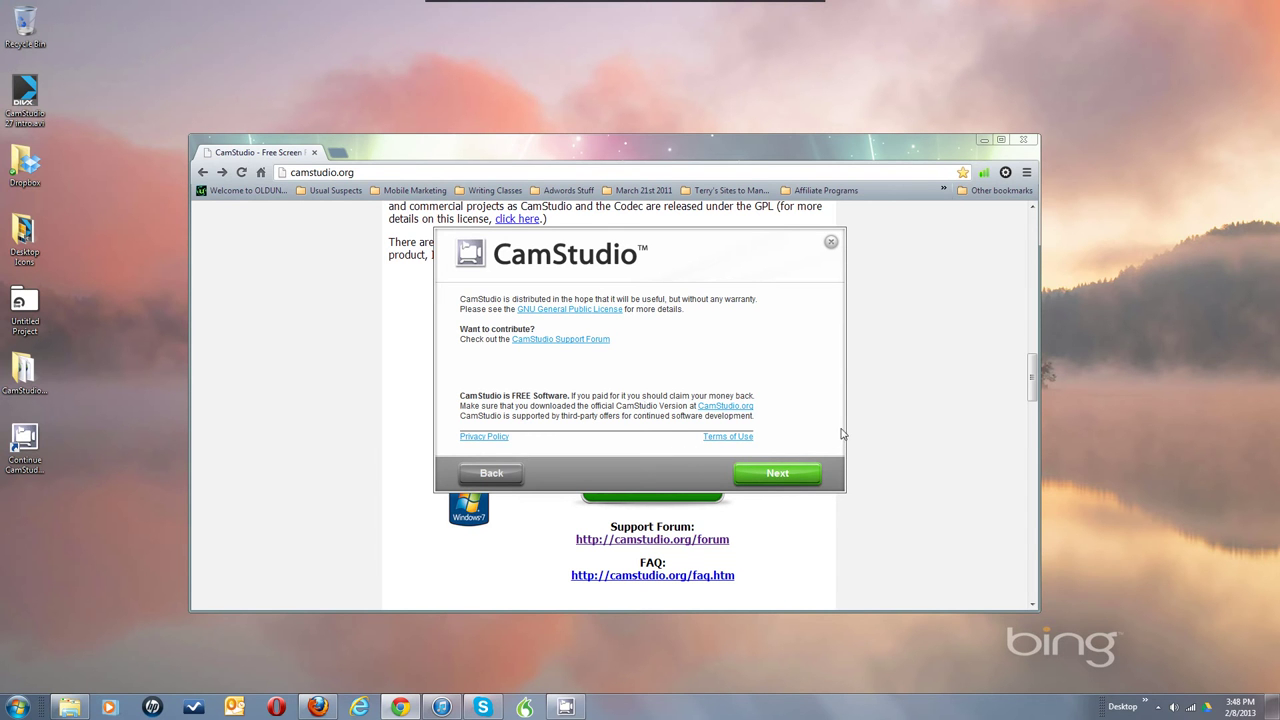
pyautogui.click(789, 476)
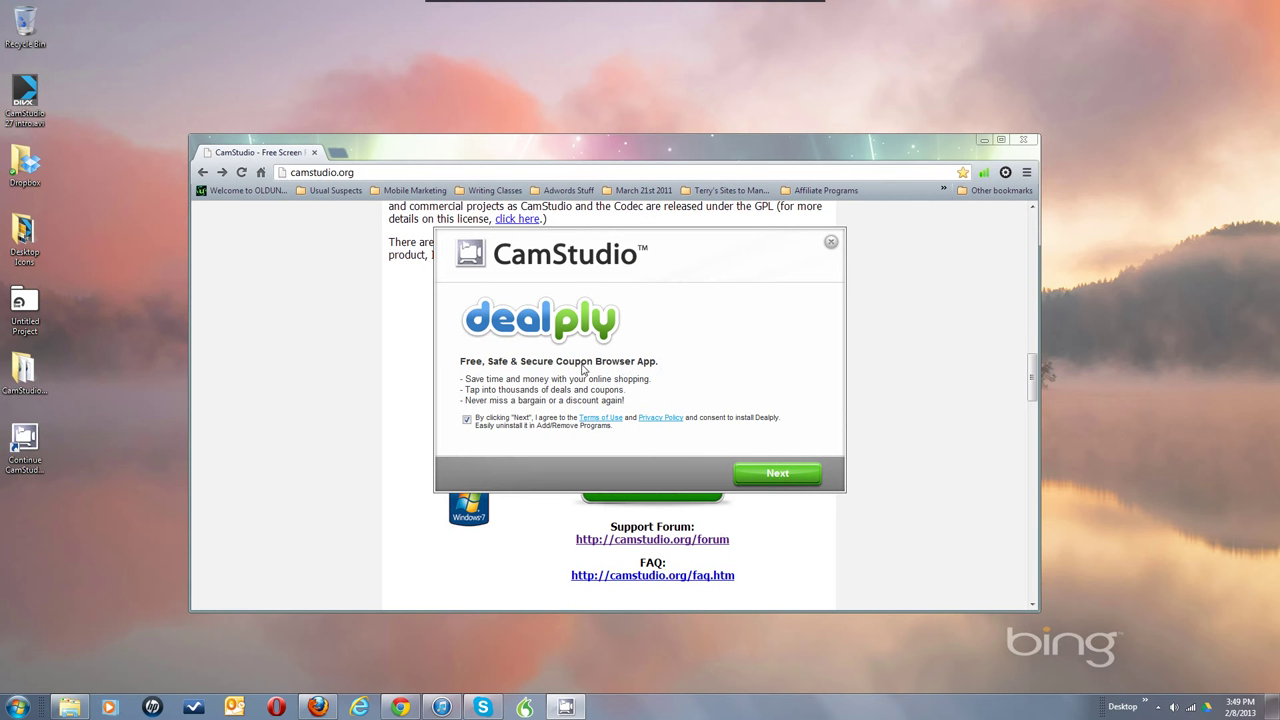
pyautogui.click(466, 420)
pyautogui.click(777, 476)
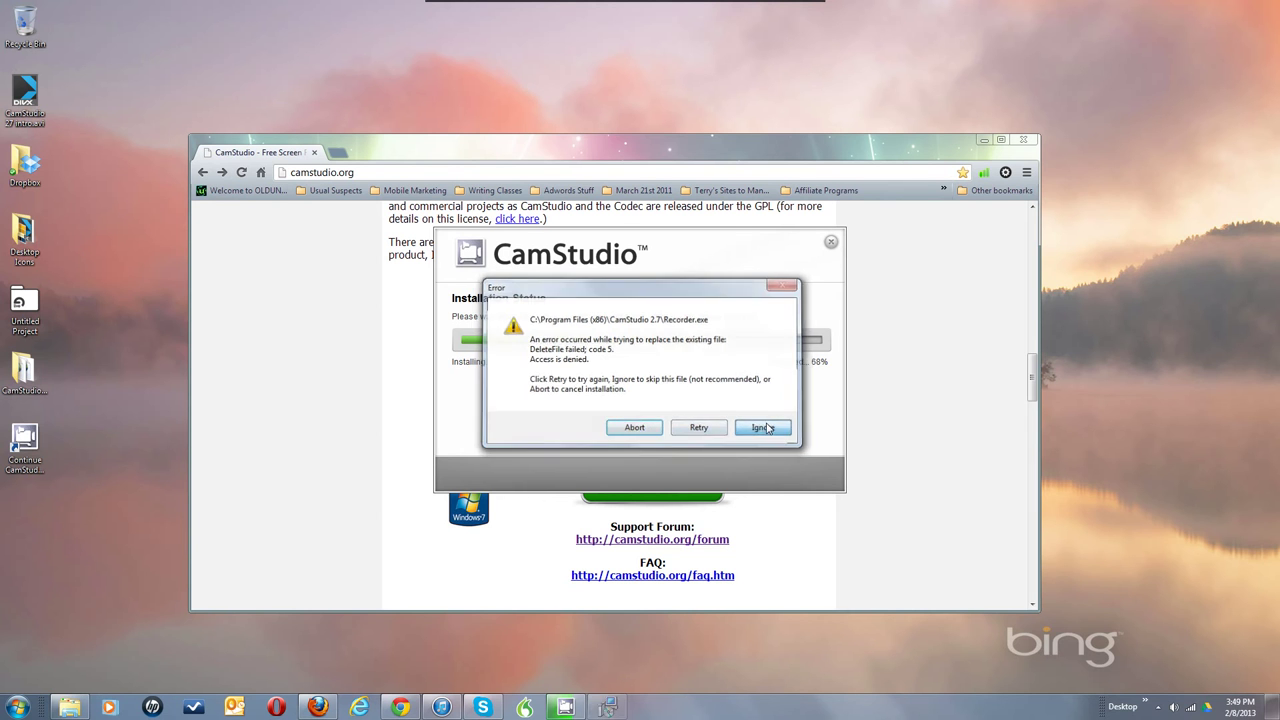
# Step: Ignore the file replacement errors for the existing CamStudio 2.7 program files and let the installation continue
pyautogui.click(763, 427)
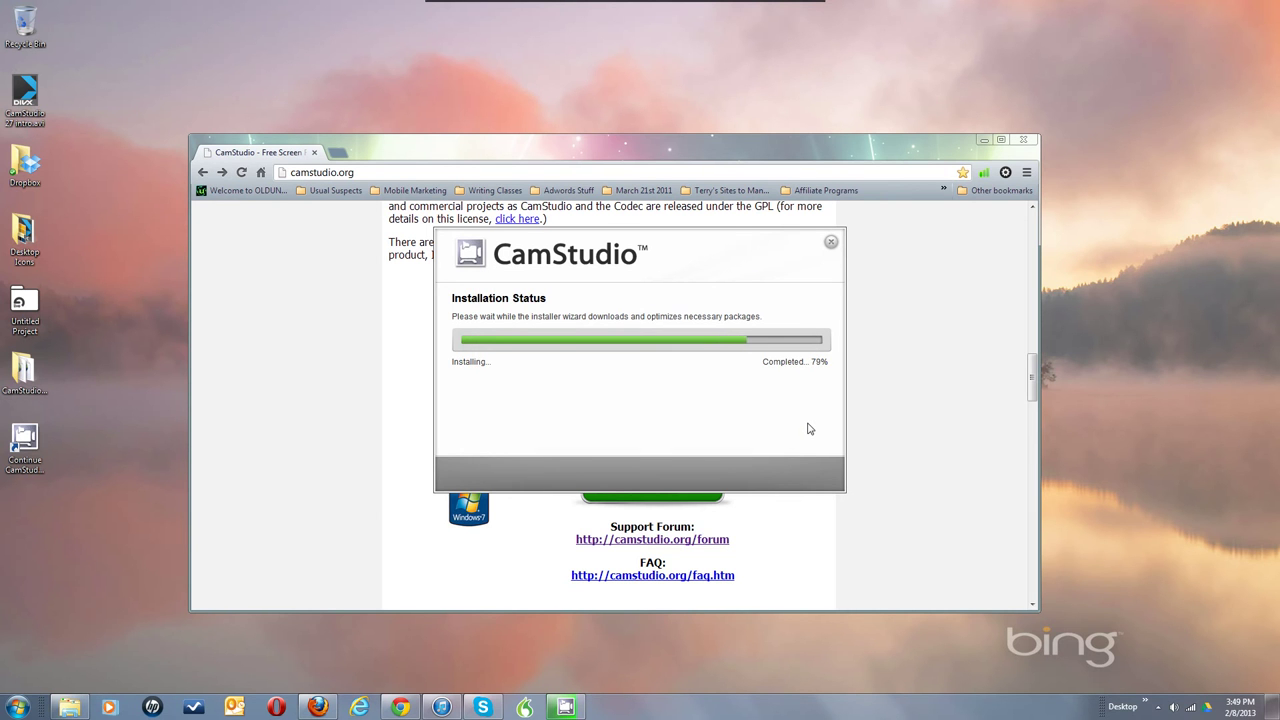
pyautogui.click(763, 430)
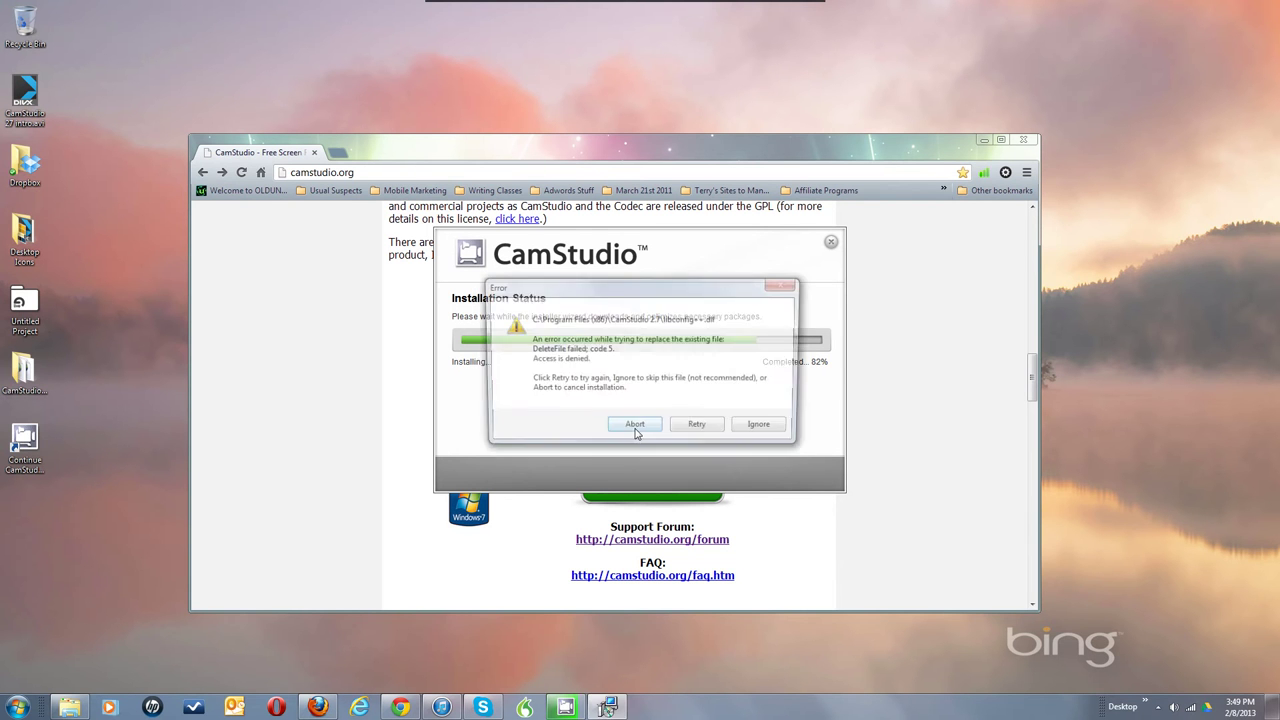
pyautogui.click(752, 431)
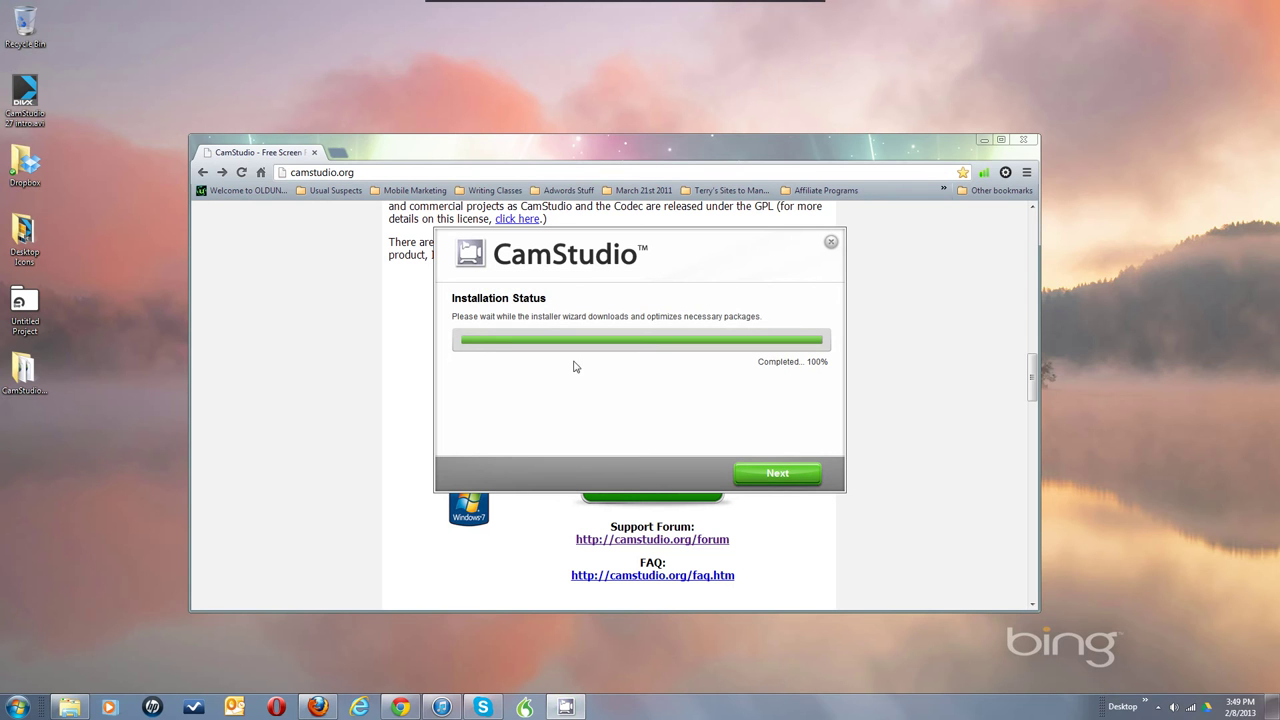
# Step: Finish the setup wizard with launching the application on exit turned off
pyautogui.click(778, 472)
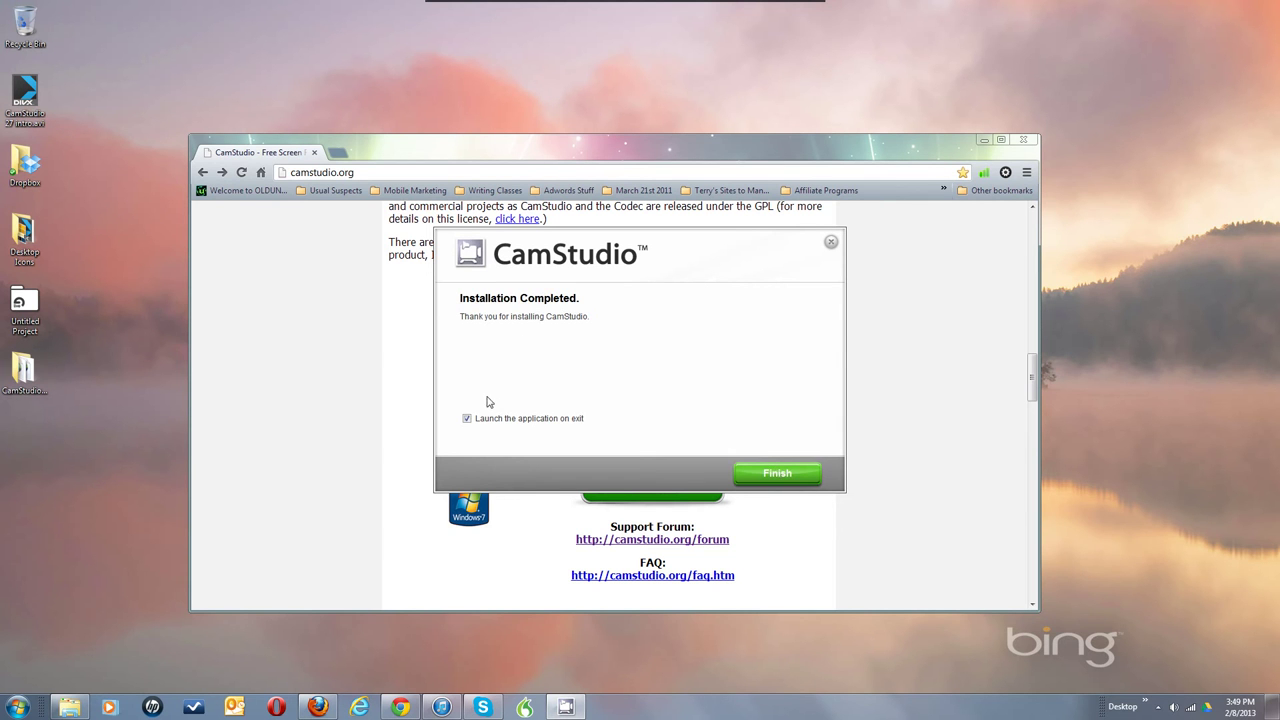
pyautogui.click(467, 421)
pyautogui.click(777, 474)
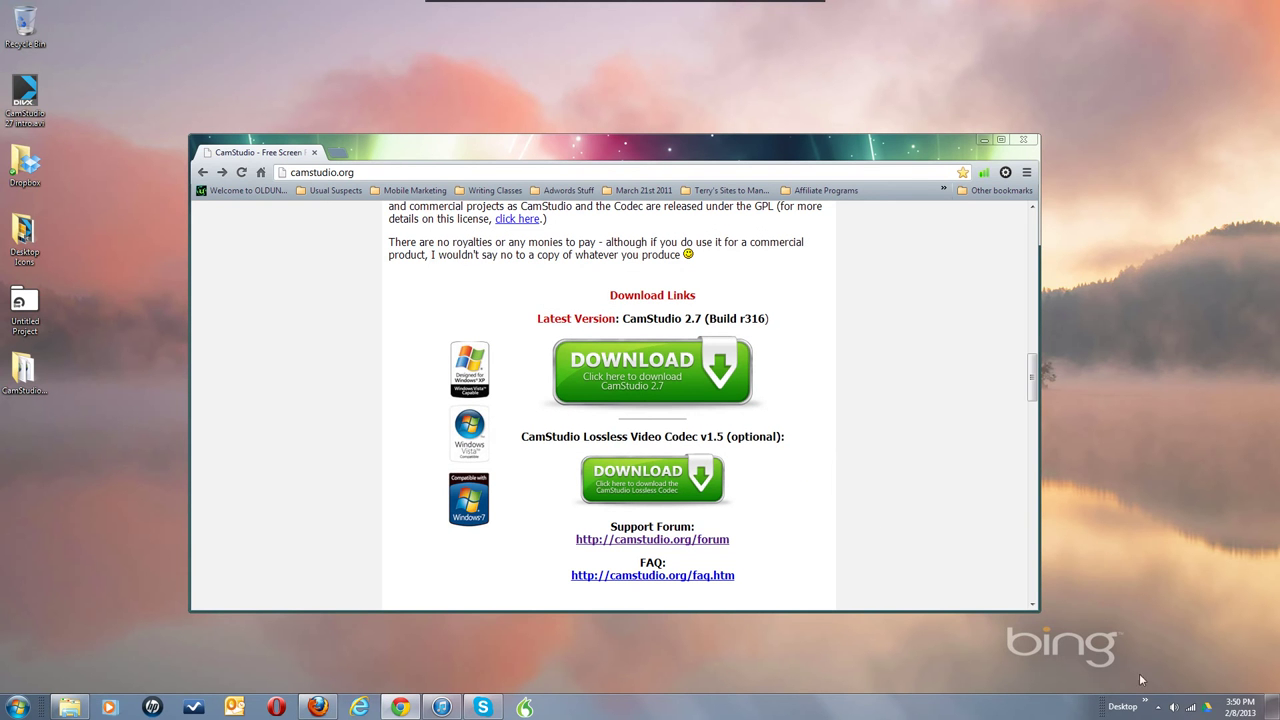
# Step: Bring up the CamStudio recorder already running in the background and check its version and build in the About information
pyautogui.click(1158, 707)
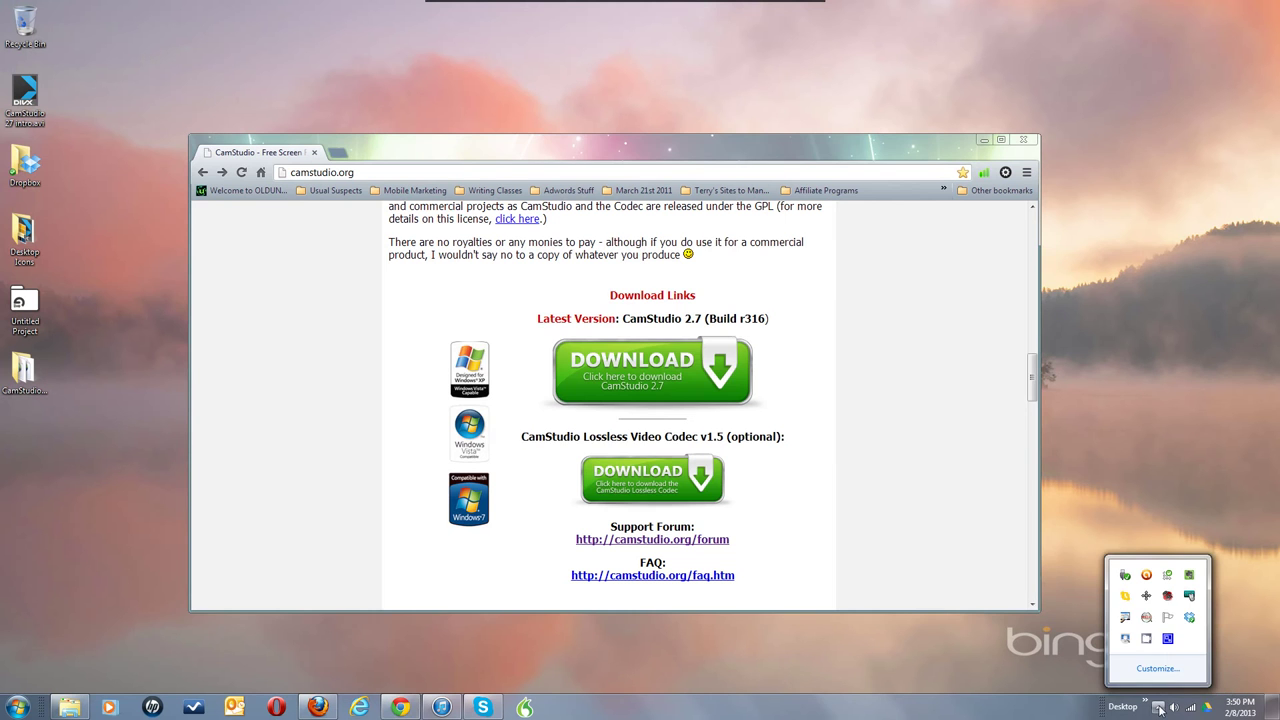
pyautogui.click(1146, 638)
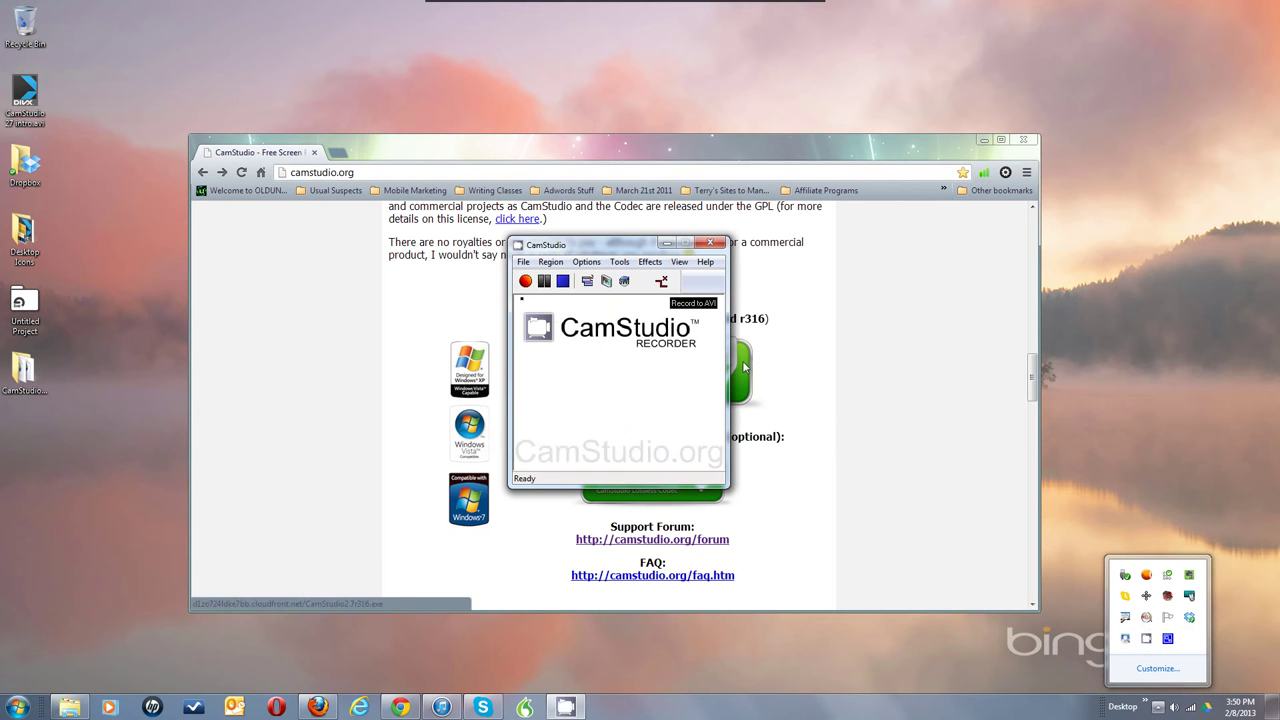
pyautogui.click(706, 262)
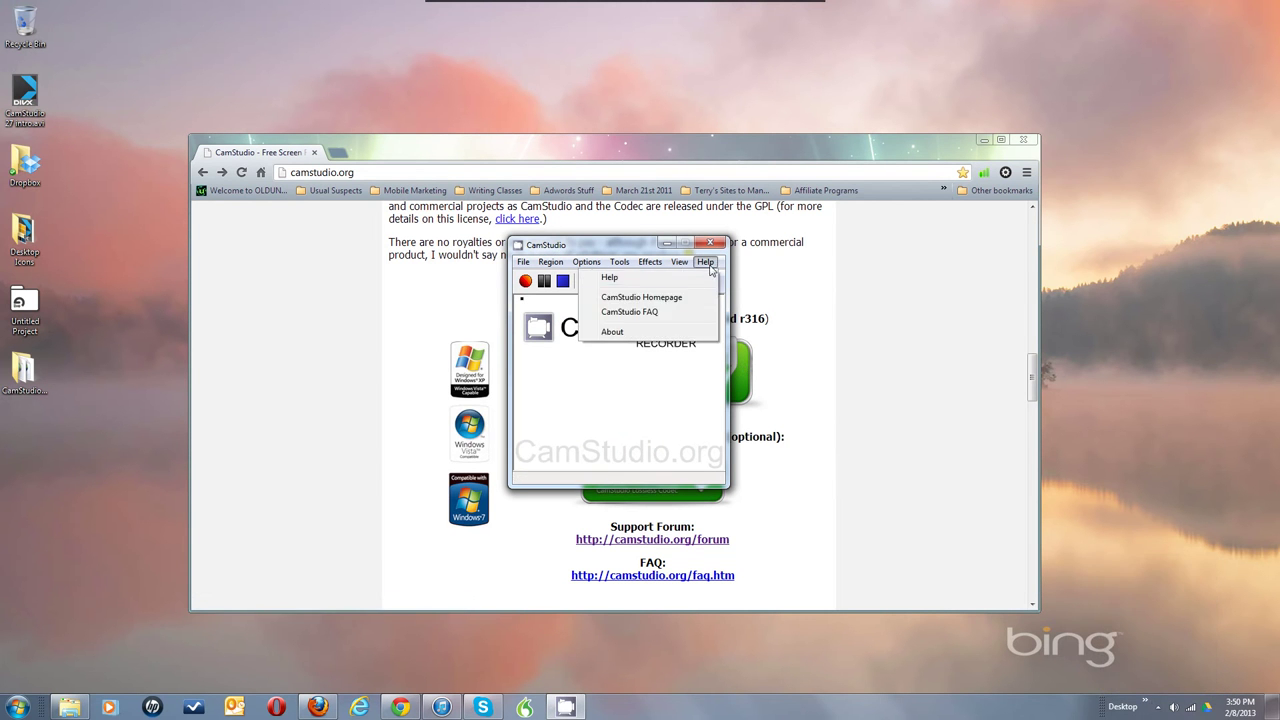
pyautogui.click(614, 331)
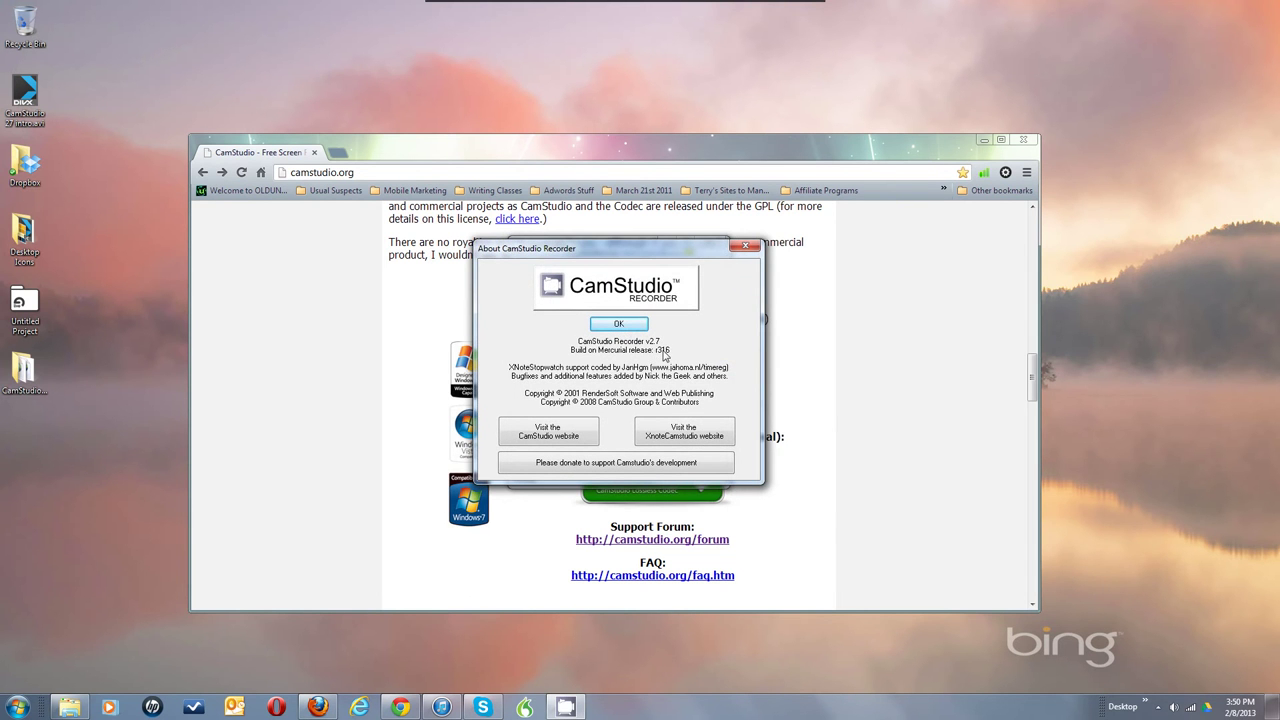
pyautogui.click(620, 328)
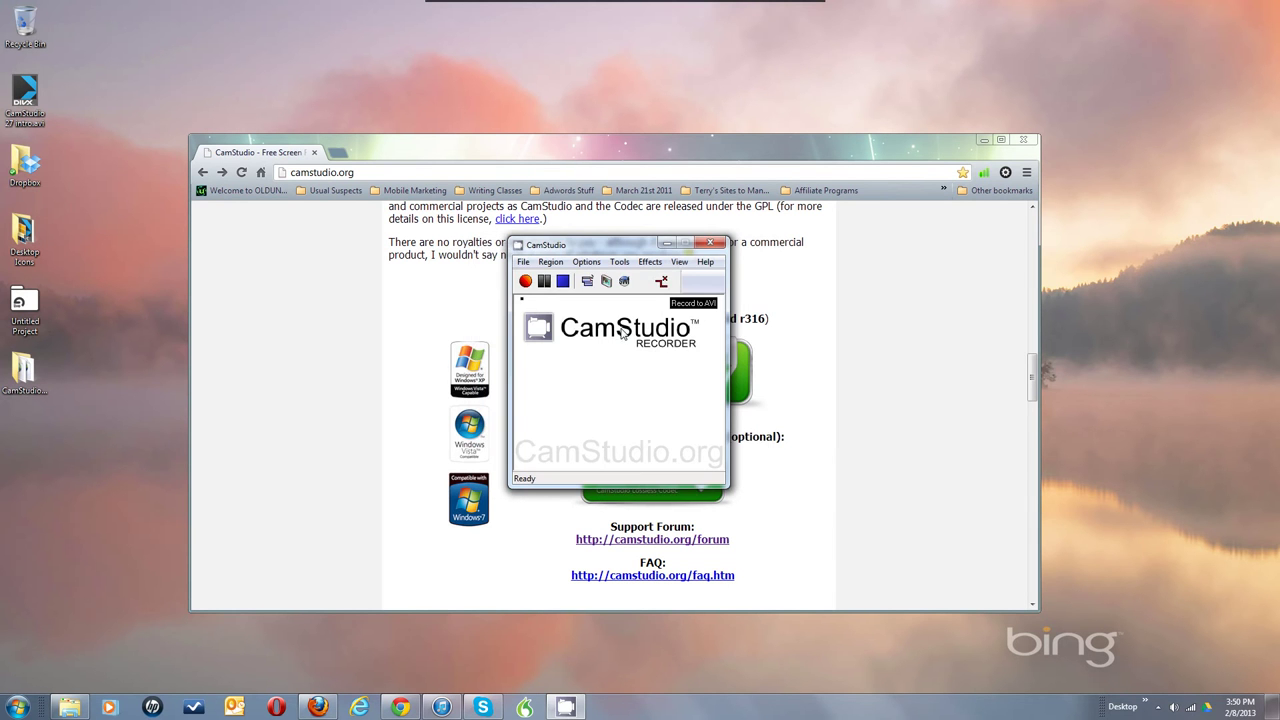
# Step: View the CamStudio FAQ web page from the recorder, and minimize the browser showing it
pyautogui.click(706, 263)
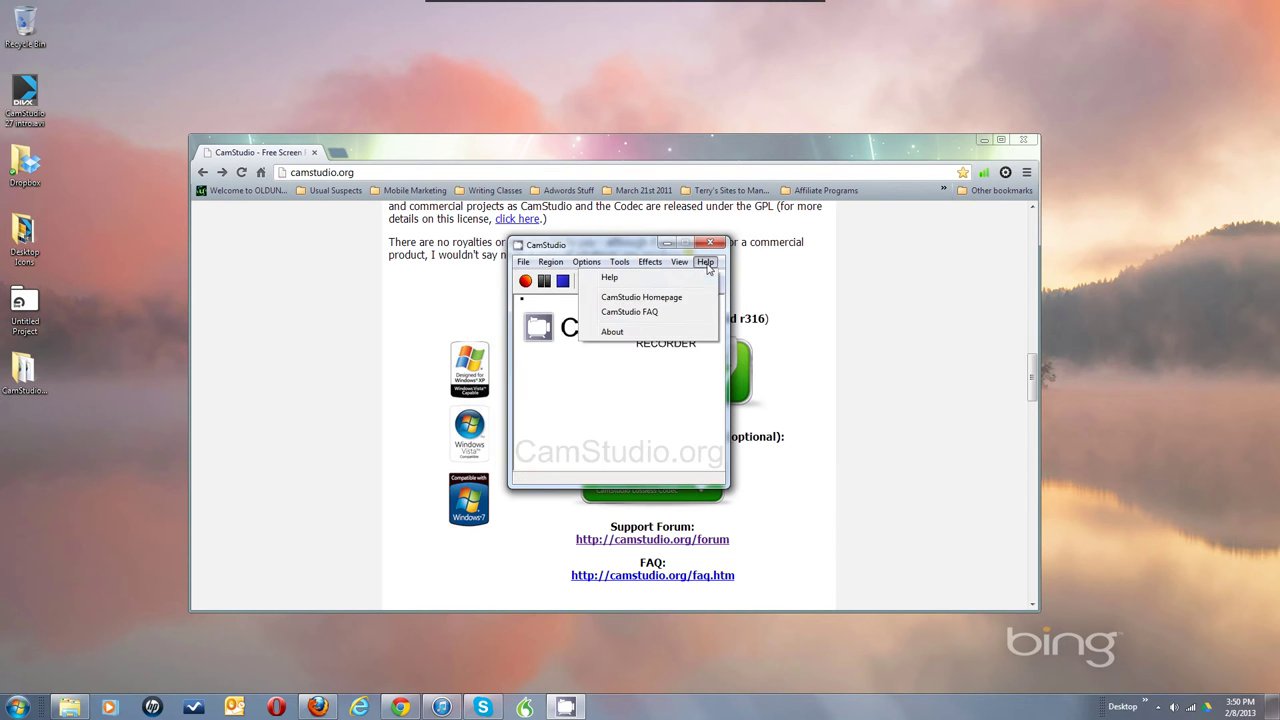
pyautogui.click(657, 315)
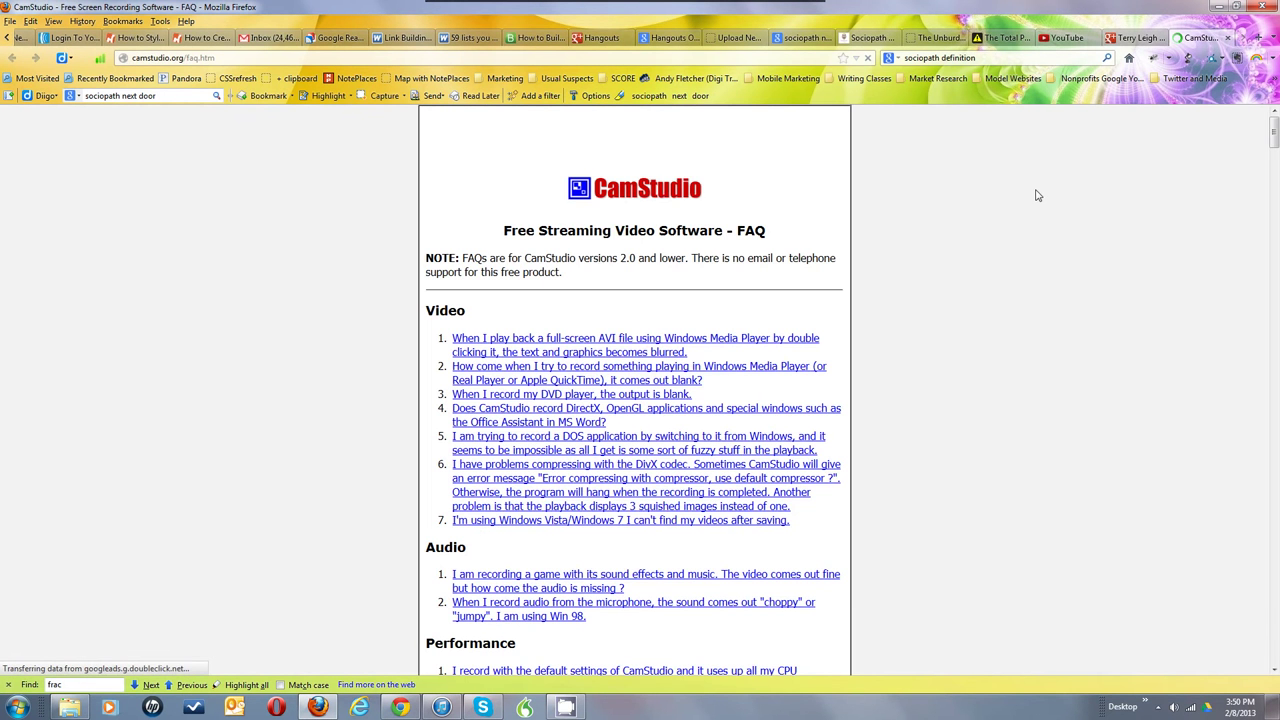
pyautogui.click(1222, 10)
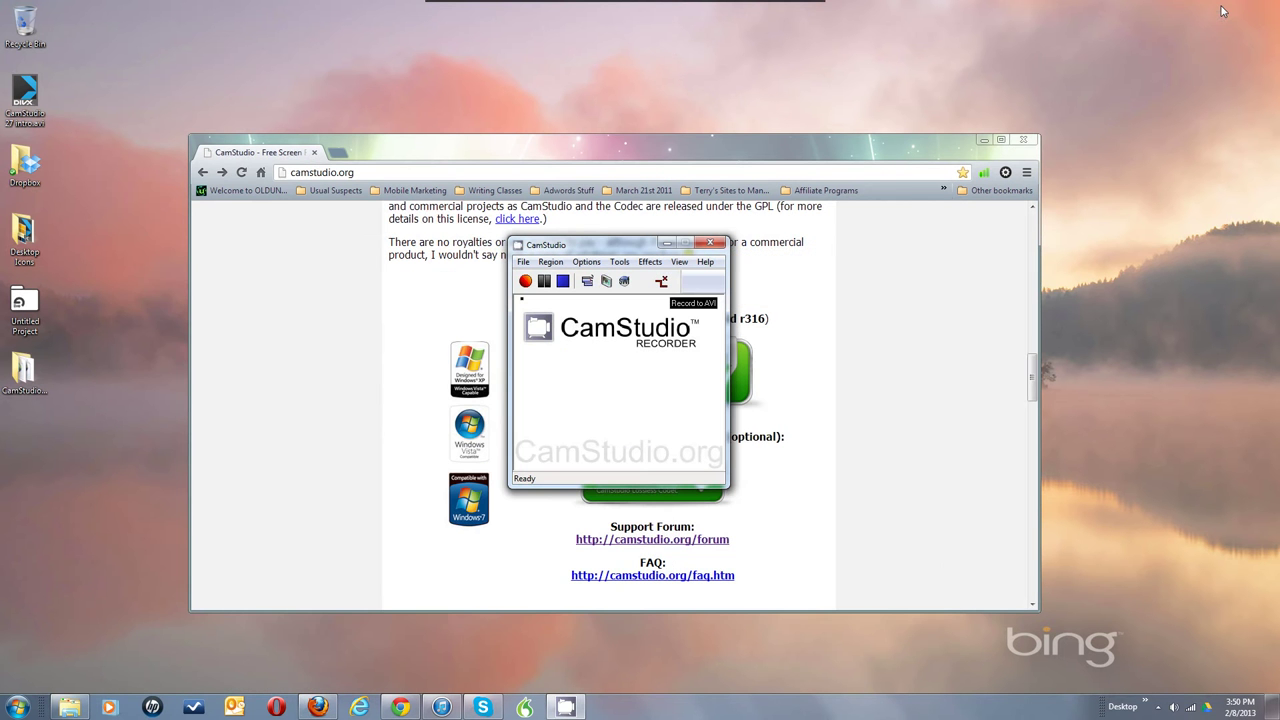
# Step: Check the recorder's help options and try to open its built-in Help
pyautogui.click(705, 264)
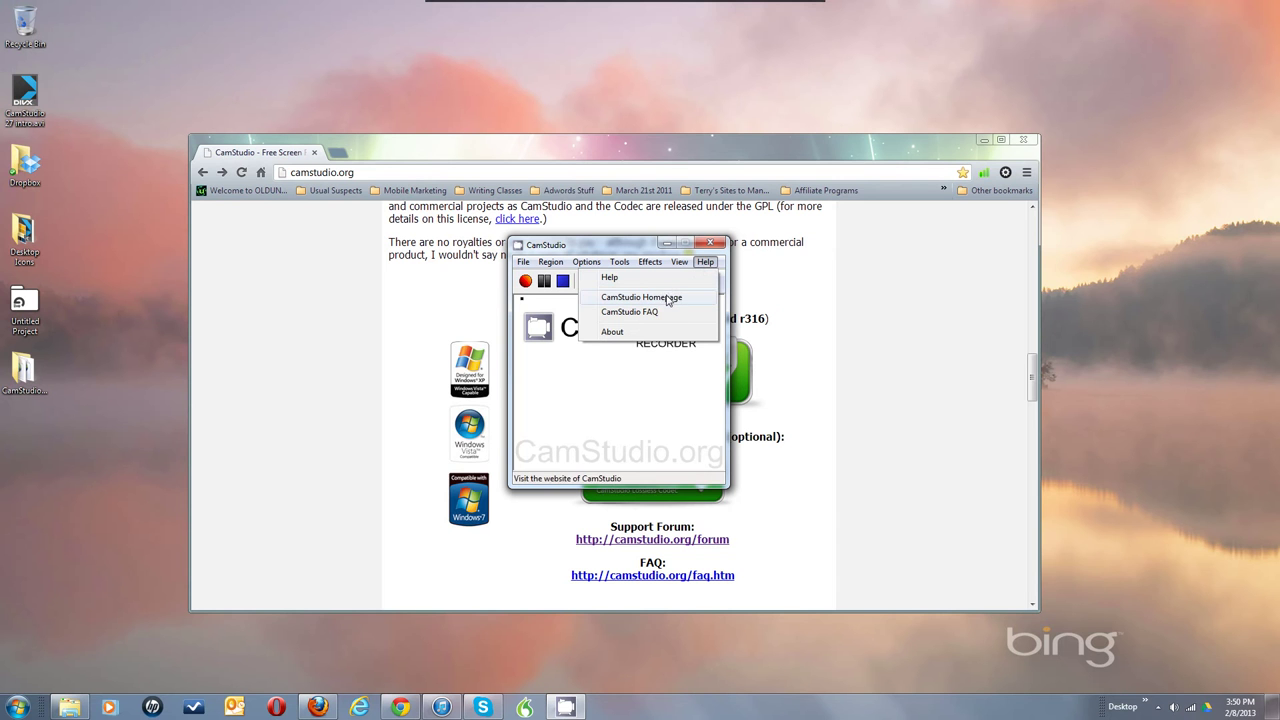
pyautogui.click(629, 380)
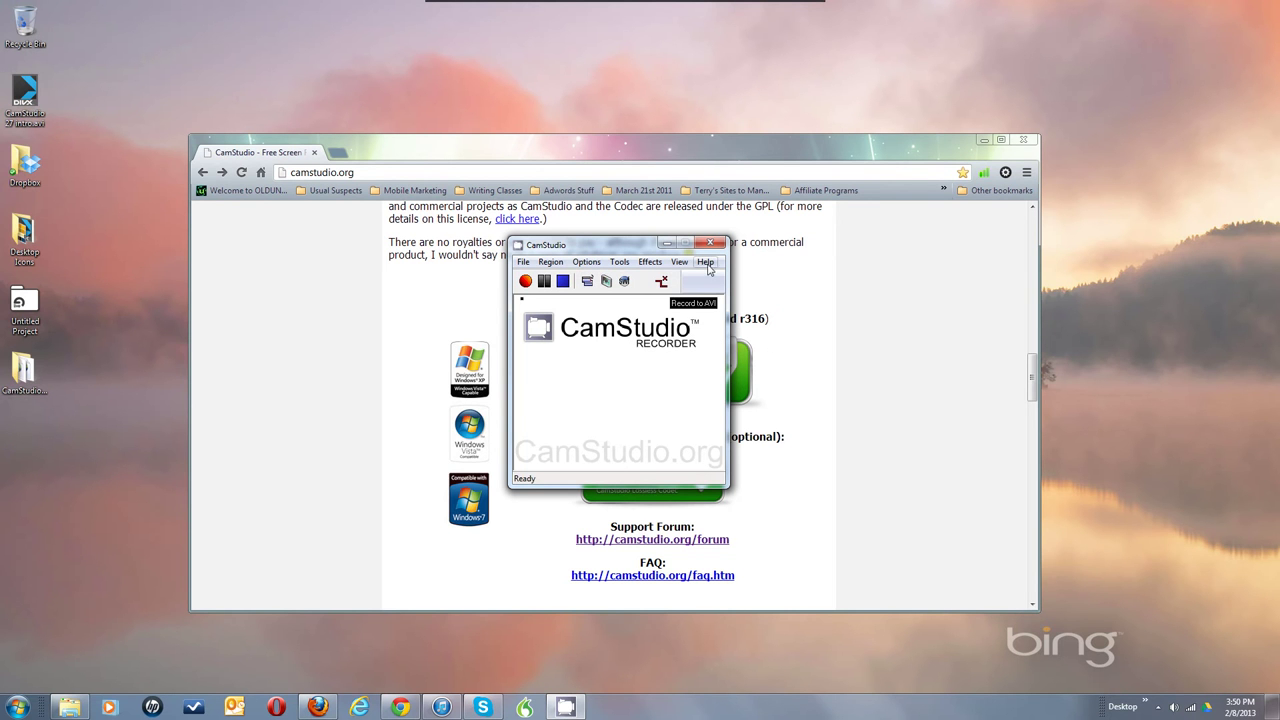
pyautogui.click(707, 262)
pyautogui.click(660, 284)
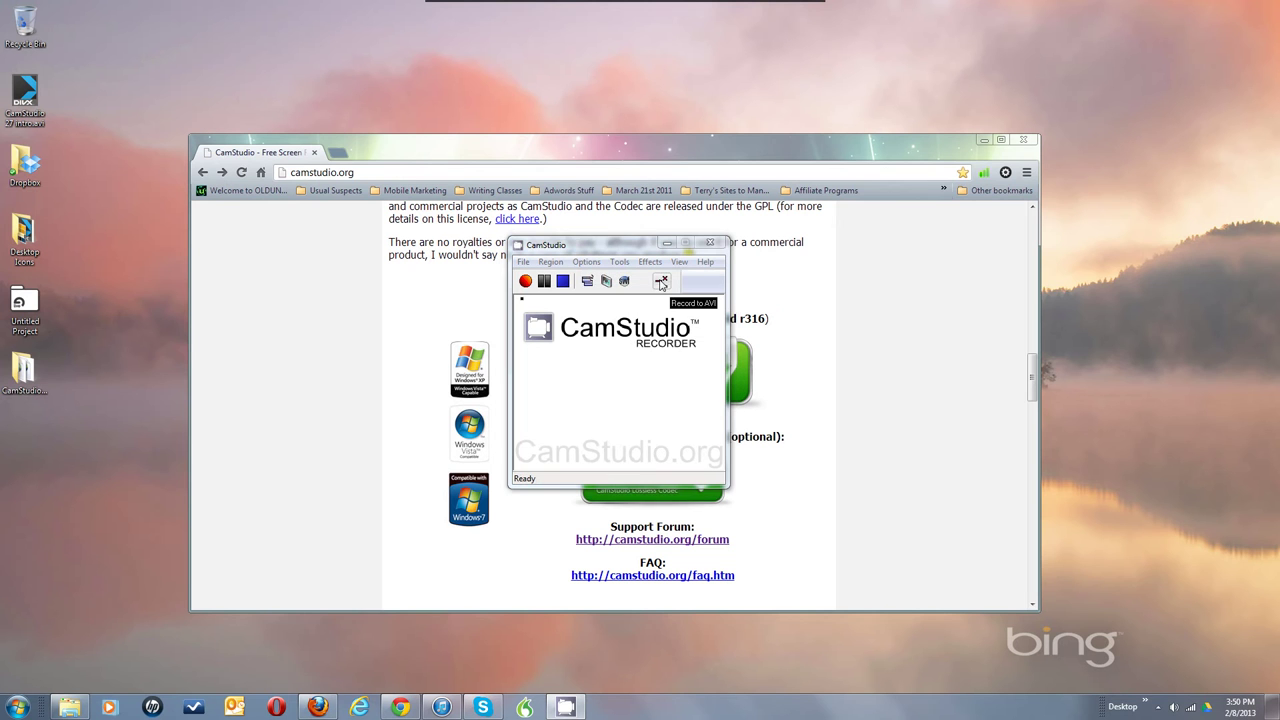
pyautogui.click(640, 386)
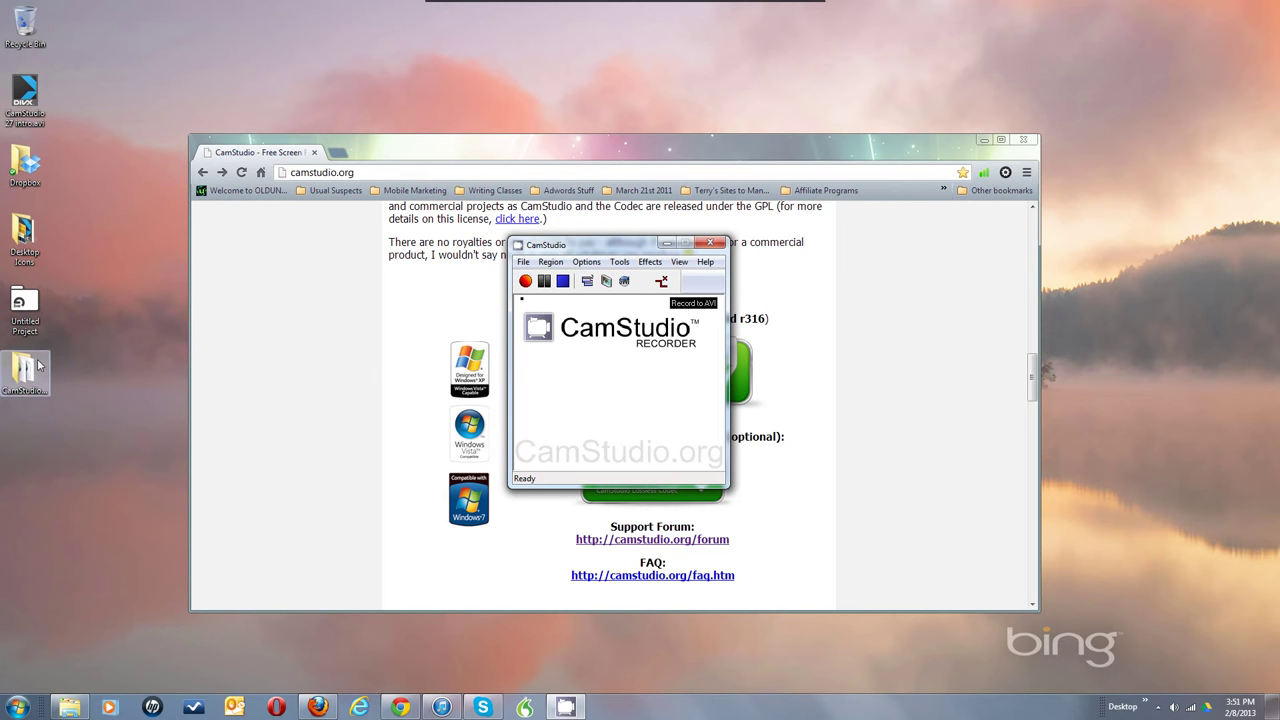
# Step: View the desktop's CamStudio20HelpFiles folder in Chrome, return to camstudio.org, and switch back to the CamStudio recorder
pyautogui.moveTo(38, 366); pyautogui.dragTo(409, 351)
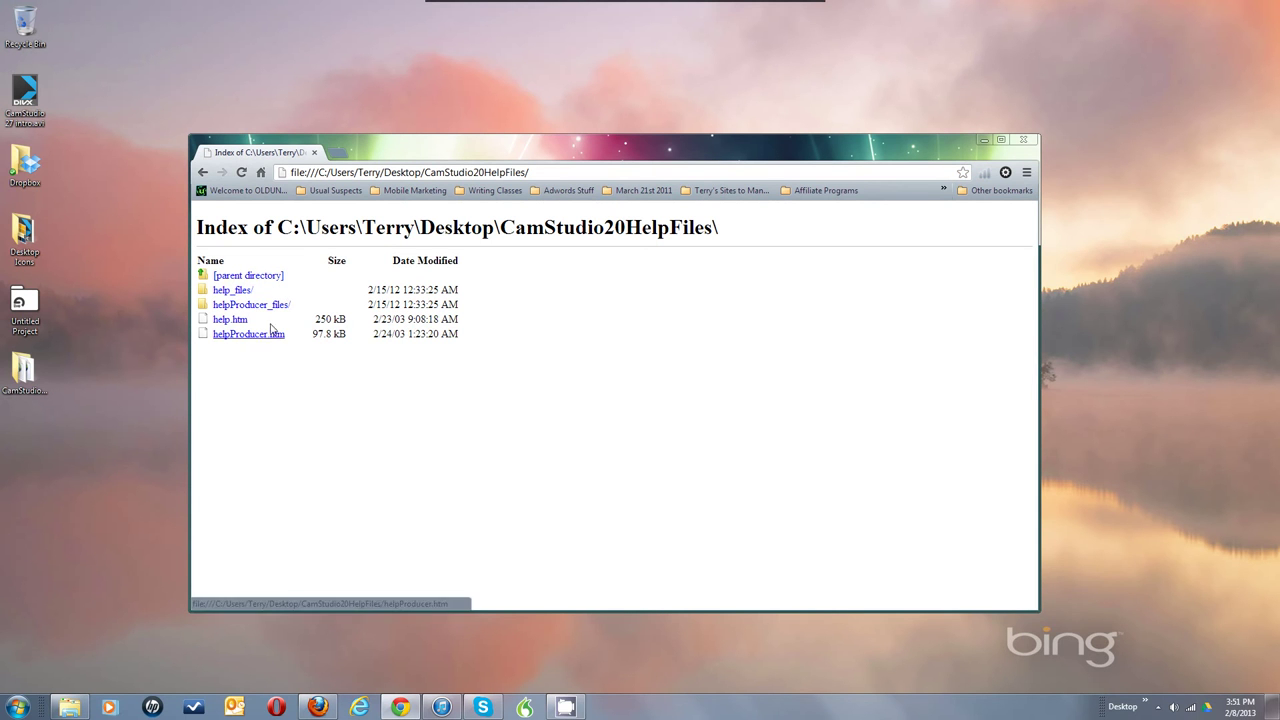
pyautogui.click(201, 172)
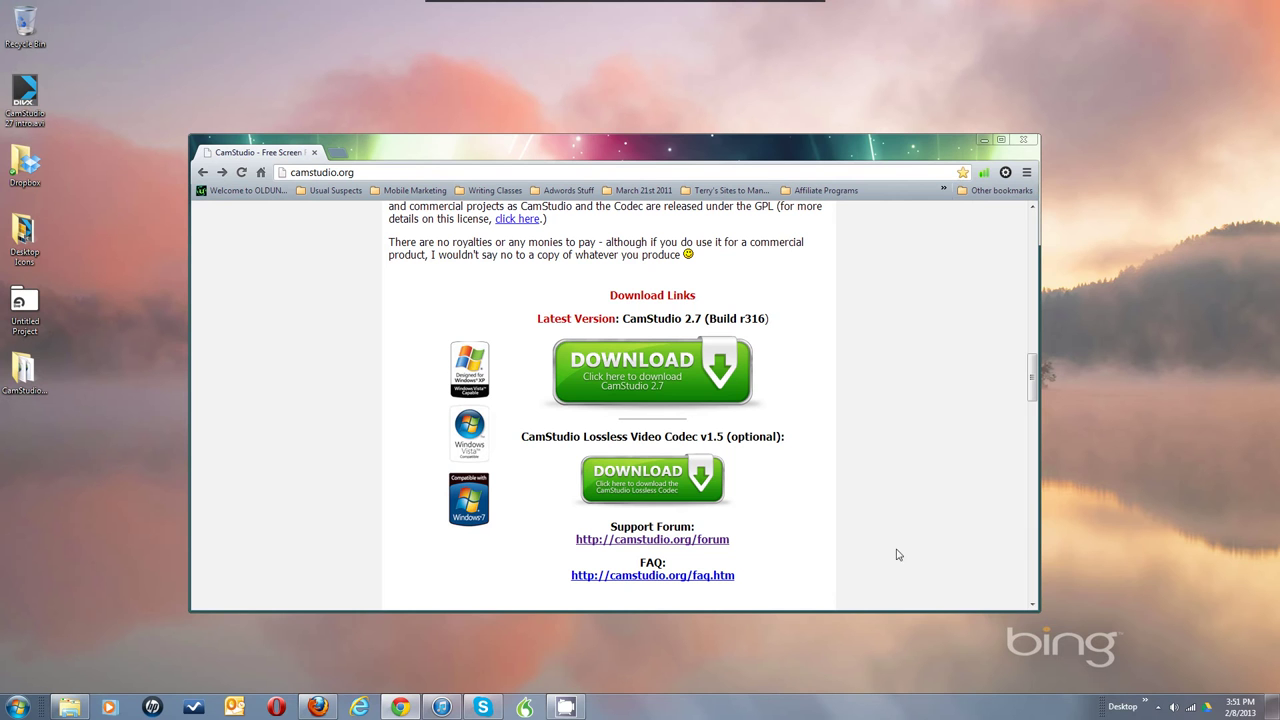
pyautogui.click(563, 708)
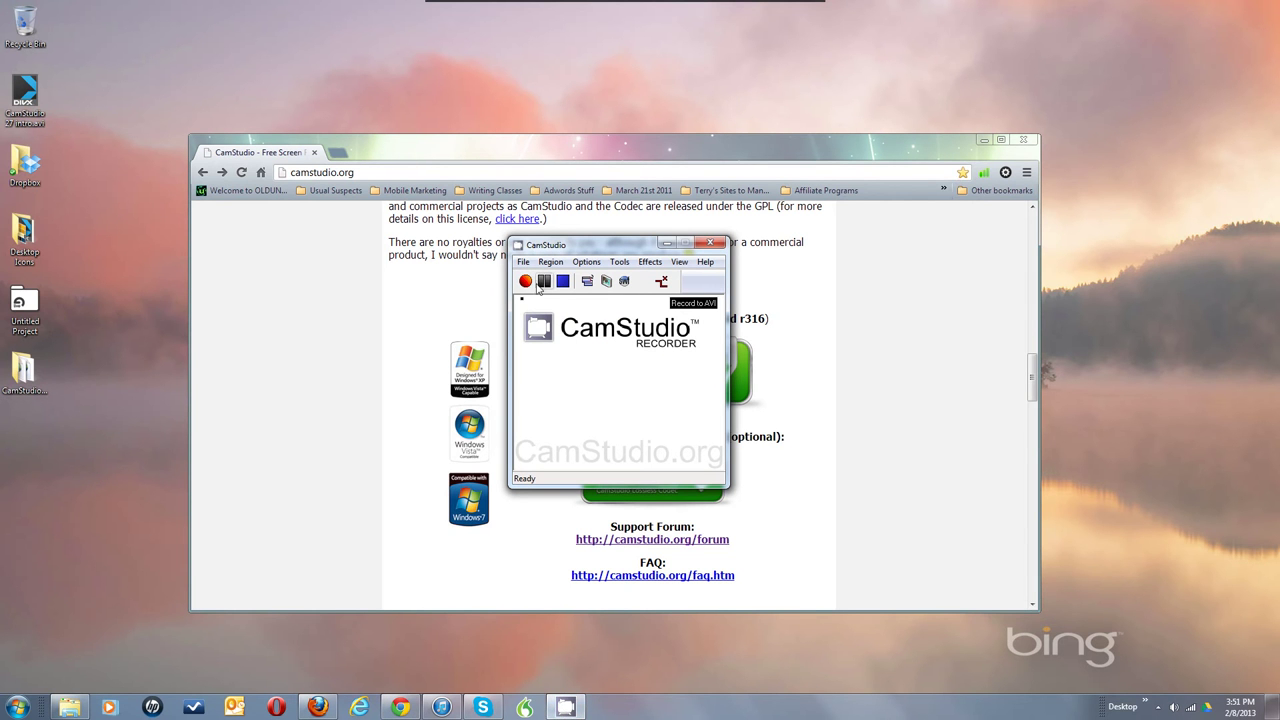
pyautogui.click(523, 263)
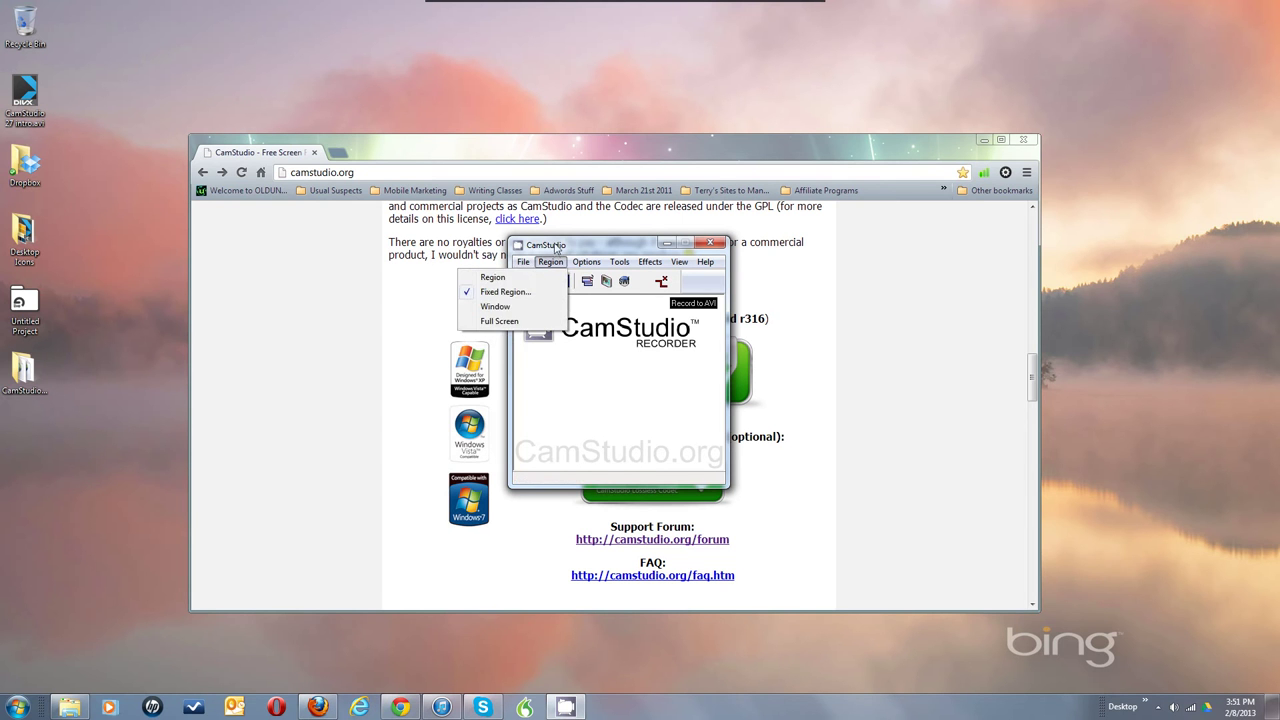
pyautogui.click(554, 251)
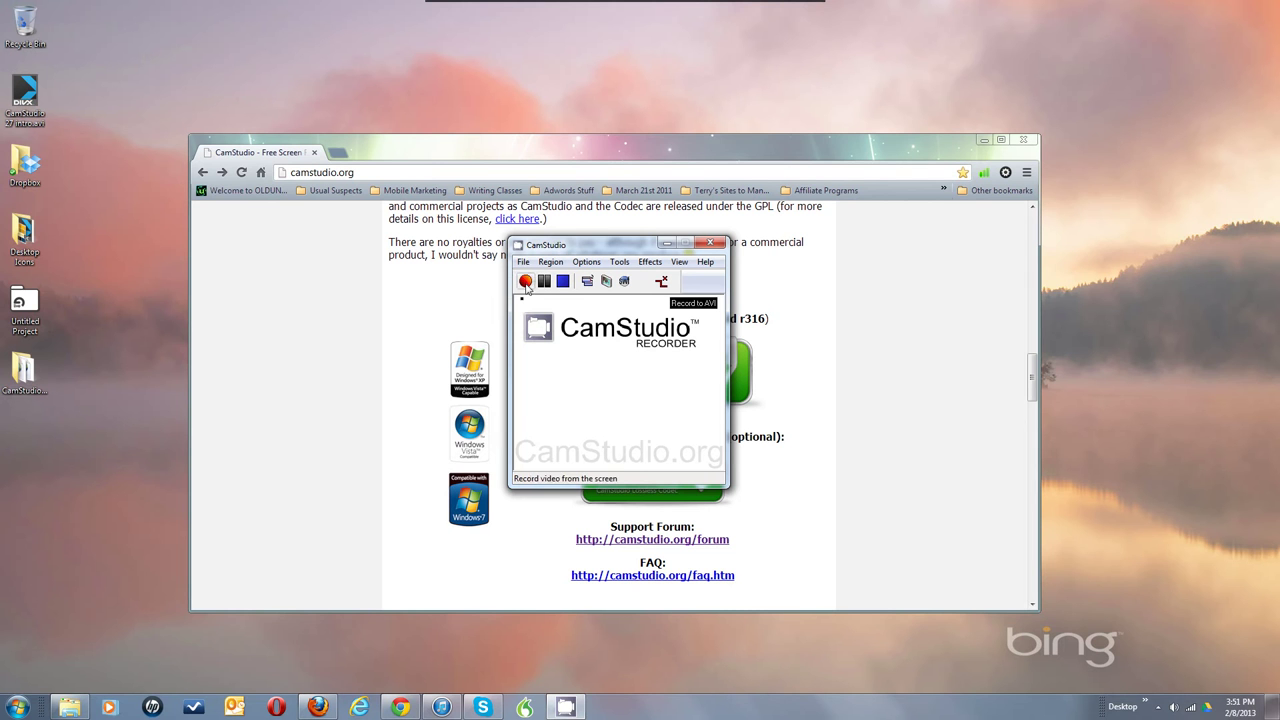
# Step: Cycle the recorder window through its compact layouts back to the full one, and toggle the recording output format away from AVI and back
pyautogui.click(591, 284)
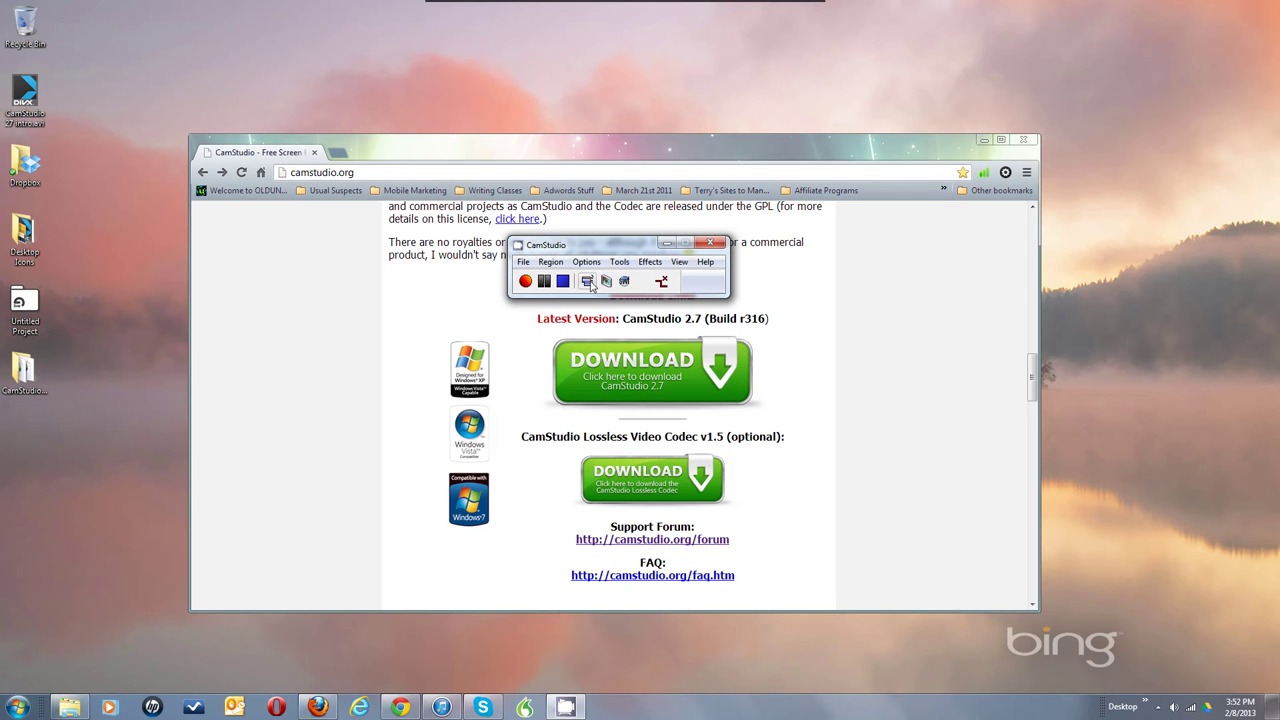
pyautogui.click(591, 284)
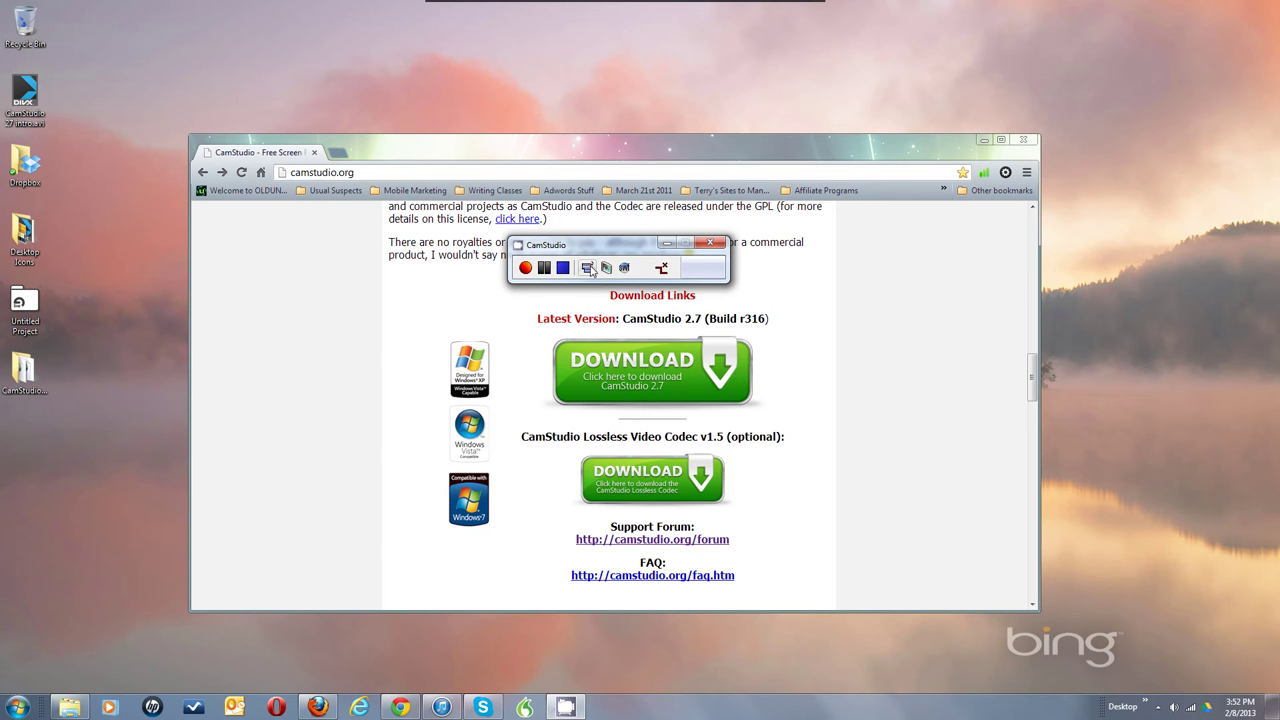
pyautogui.click(591, 272)
pyautogui.click(590, 278)
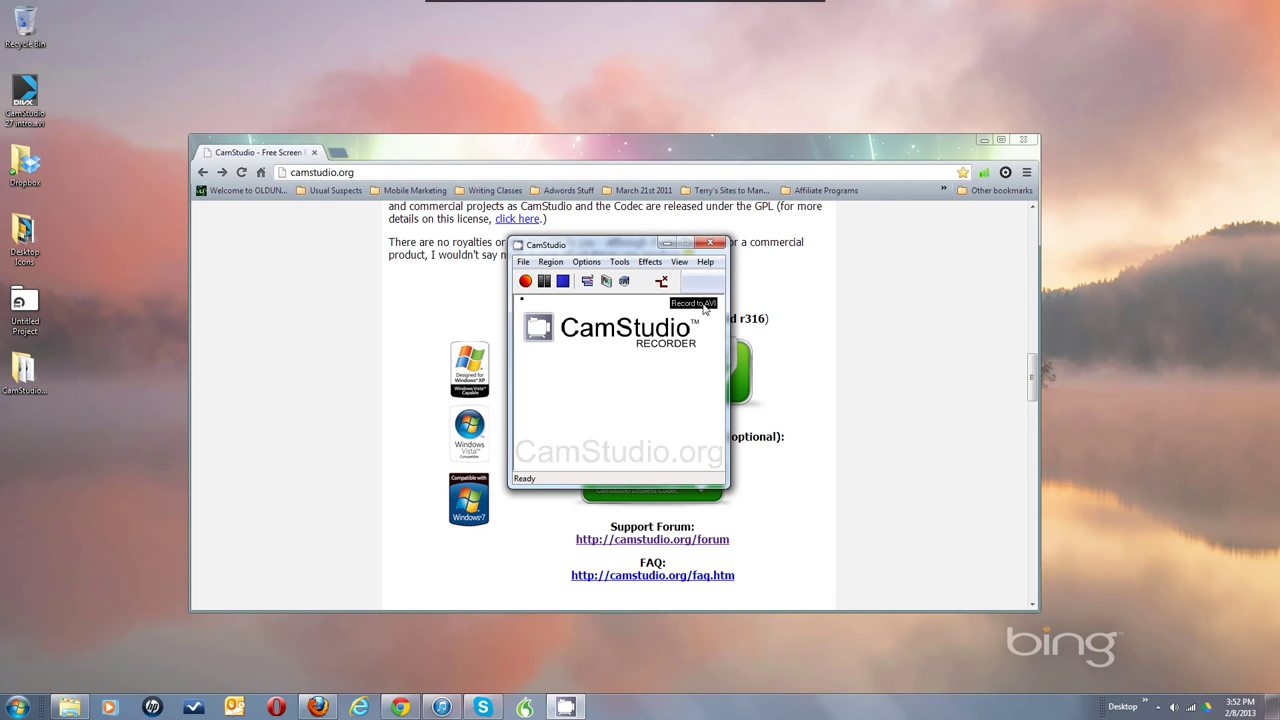
pyautogui.click(625, 282)
pyautogui.click(624, 283)
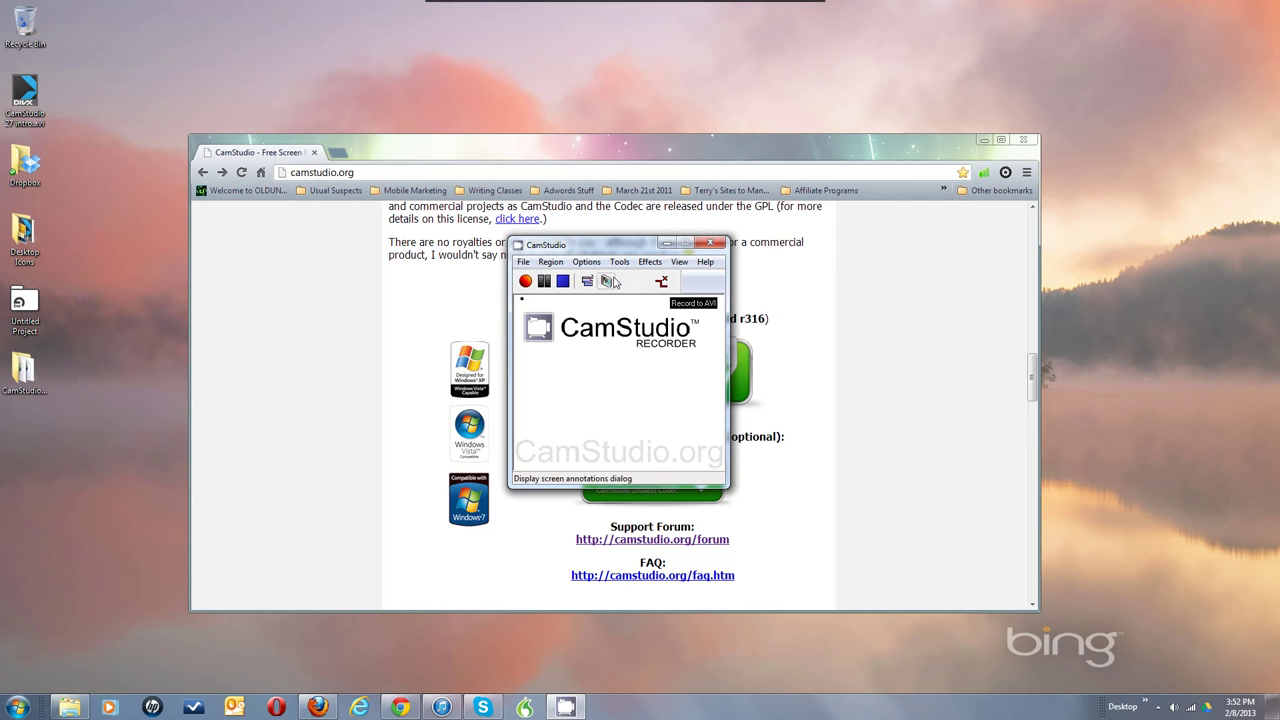
# Step: Enable displaying conversion options before generating SWF, and turn off deleting the intermediate AVI file upon completion
pyautogui.click(586, 263)
pyautogui.moveTo(565, 449)
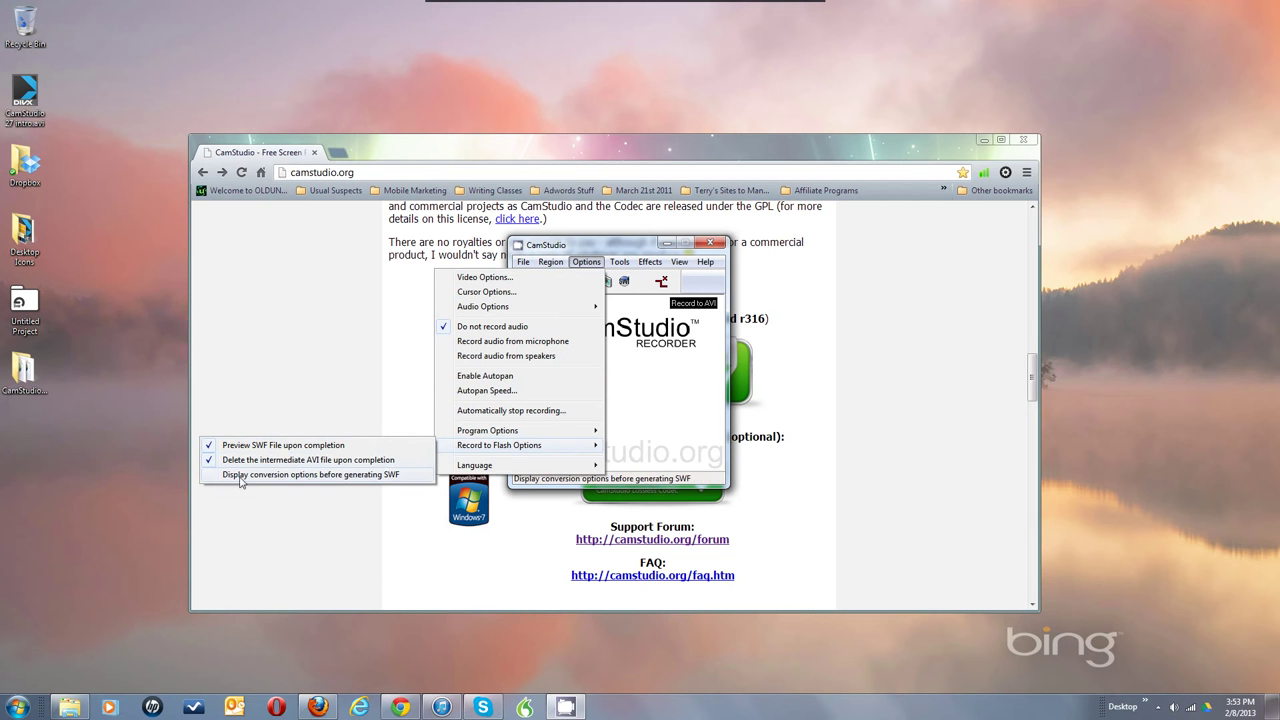
pyautogui.click(341, 477)
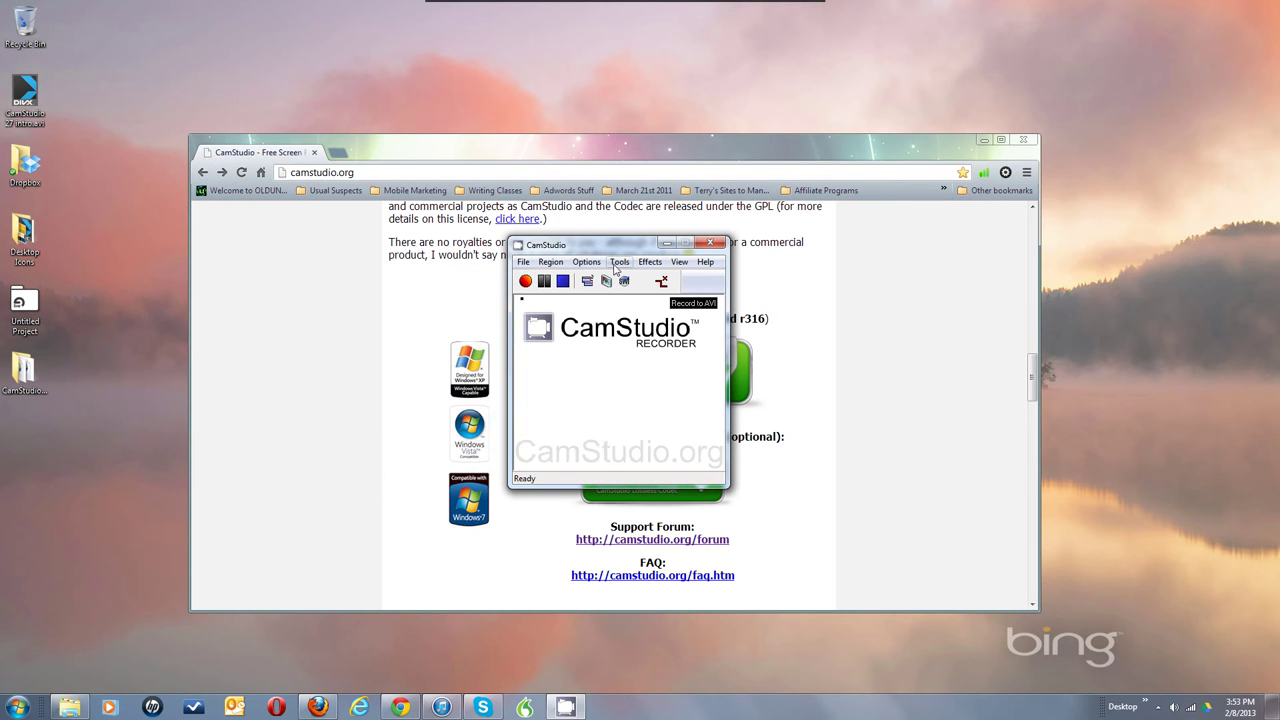
pyautogui.click(598, 265)
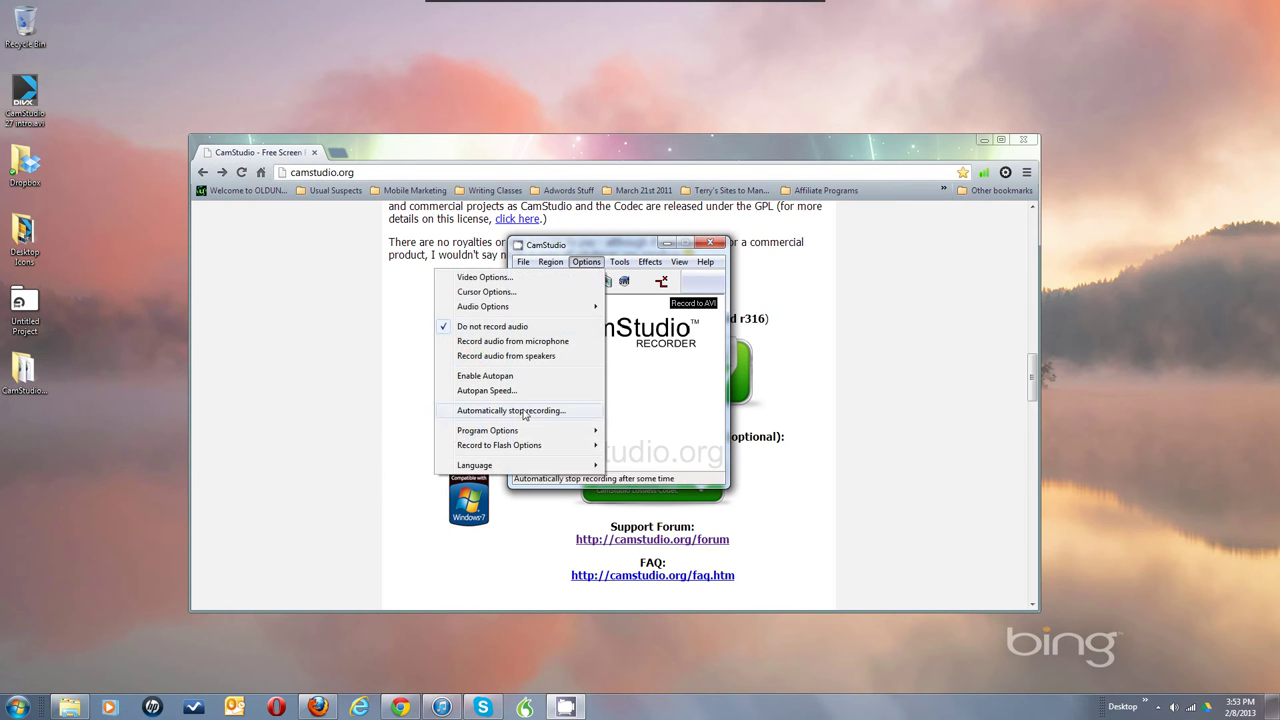
pyautogui.moveTo(519, 451)
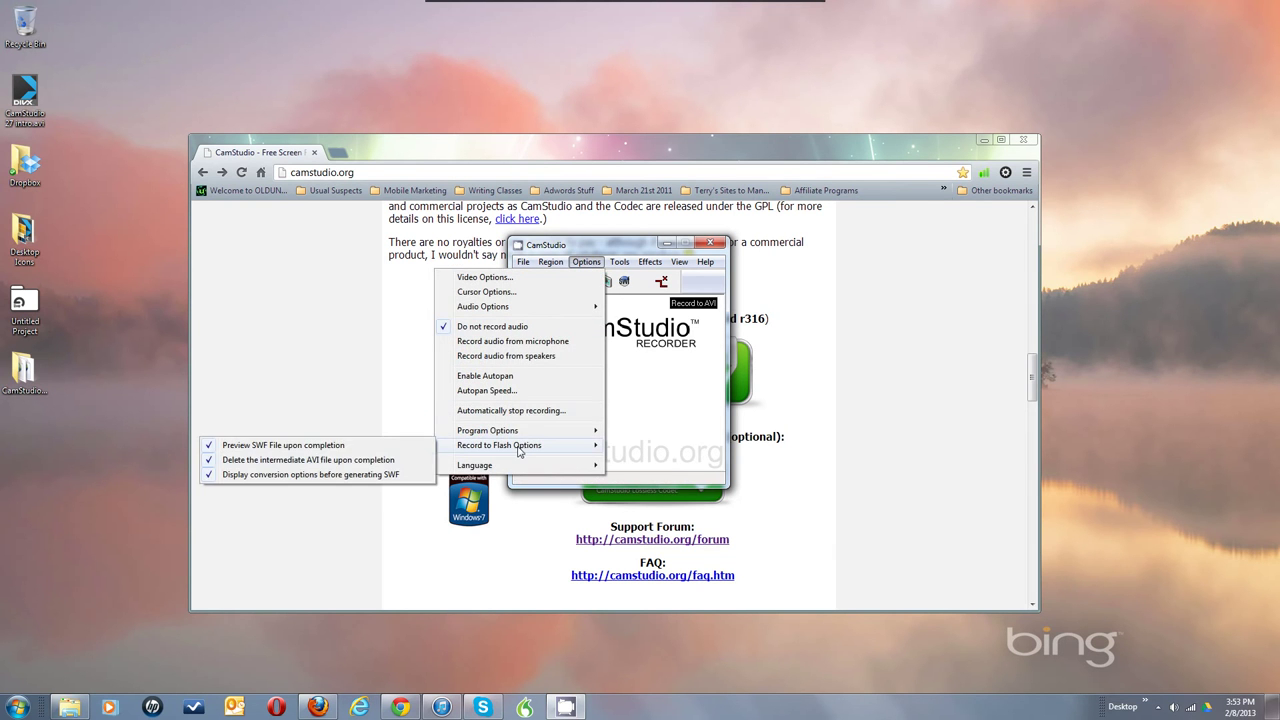
pyautogui.click(327, 461)
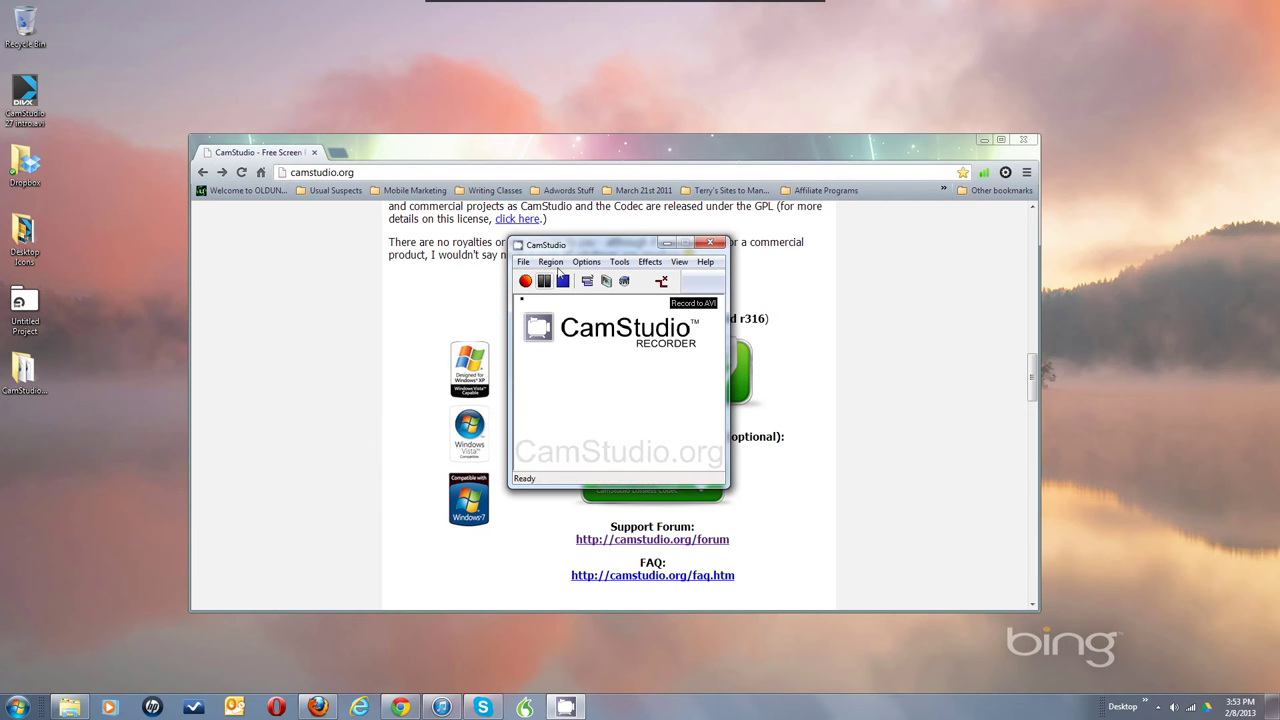
pyautogui.click(584, 262)
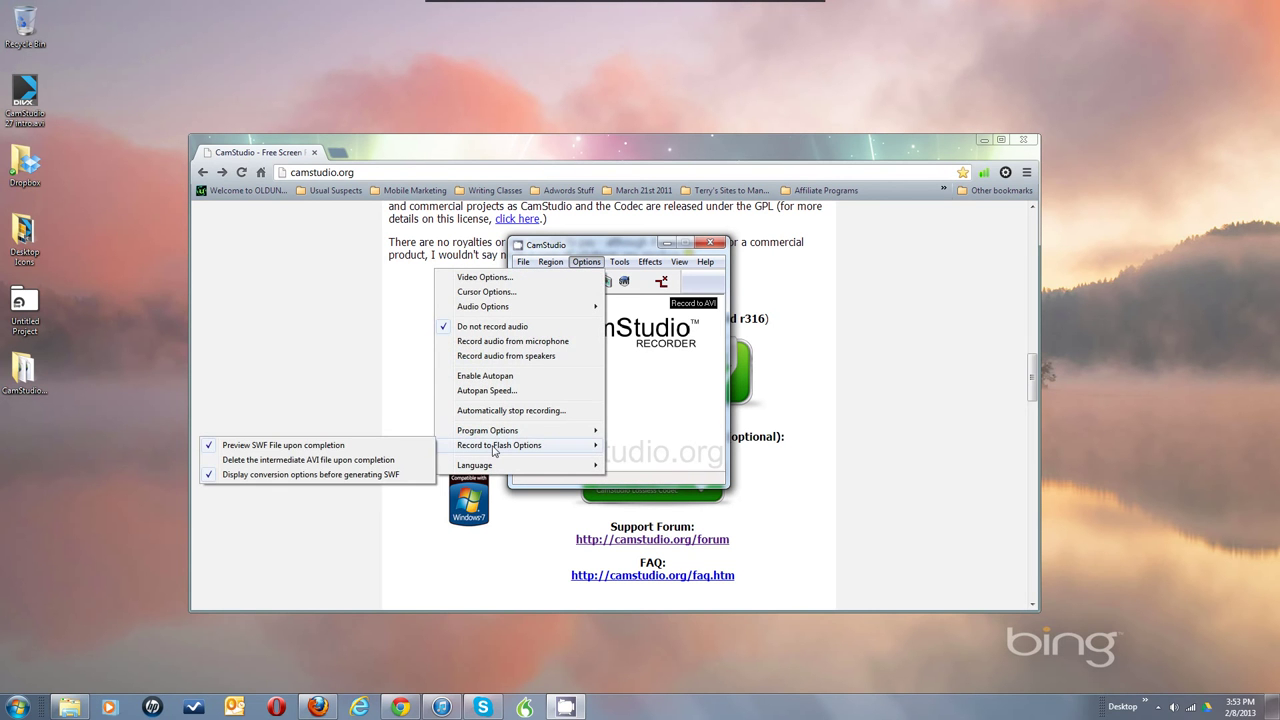
pyautogui.press('Escape')
pyautogui.press('Escape')
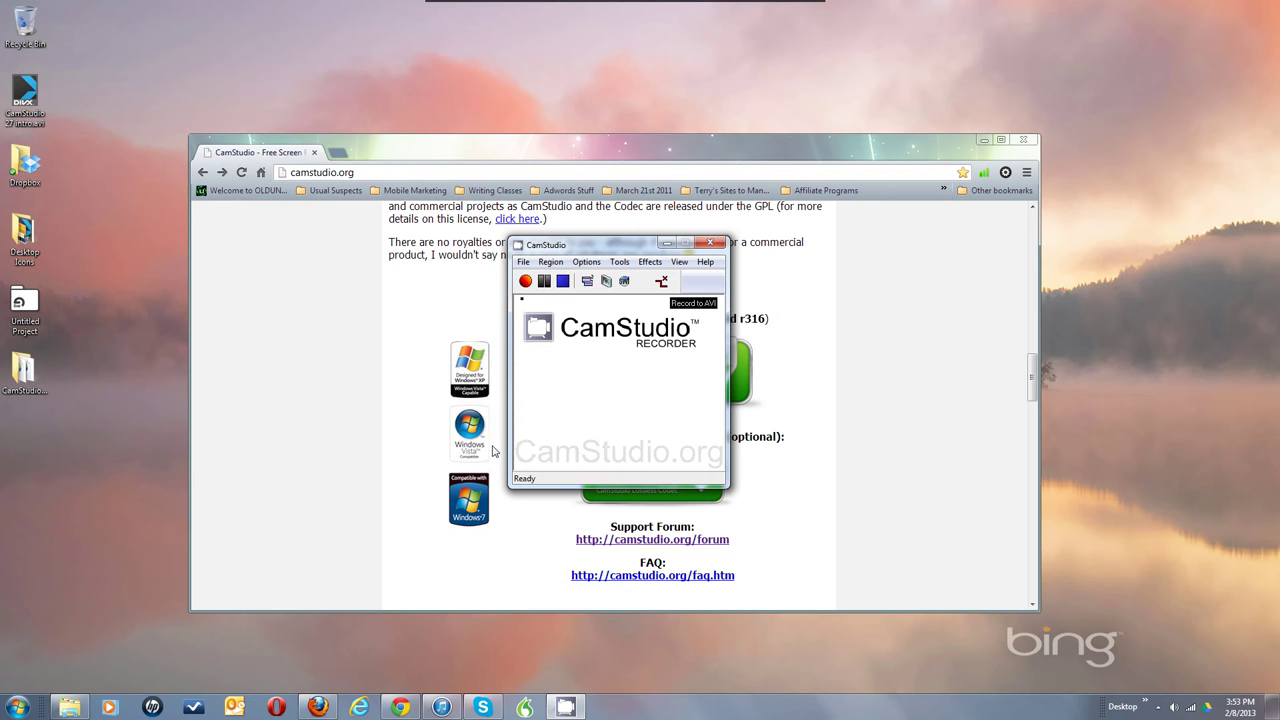
# Step: Review the recorder's Record to Flash Options and Program Options settings
pyautogui.click(584, 262)
pyautogui.press('Escape')
pyautogui.press('Escape')
pyautogui.click(588, 262)
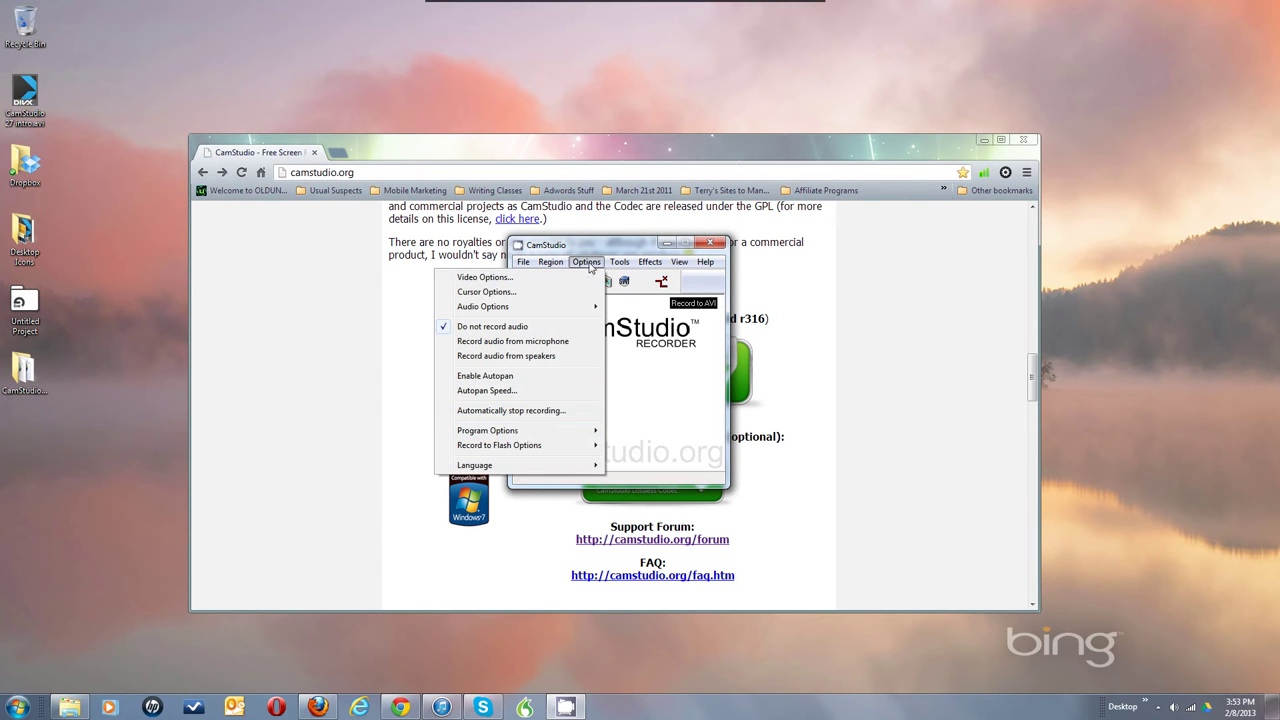
pyautogui.click(518, 450)
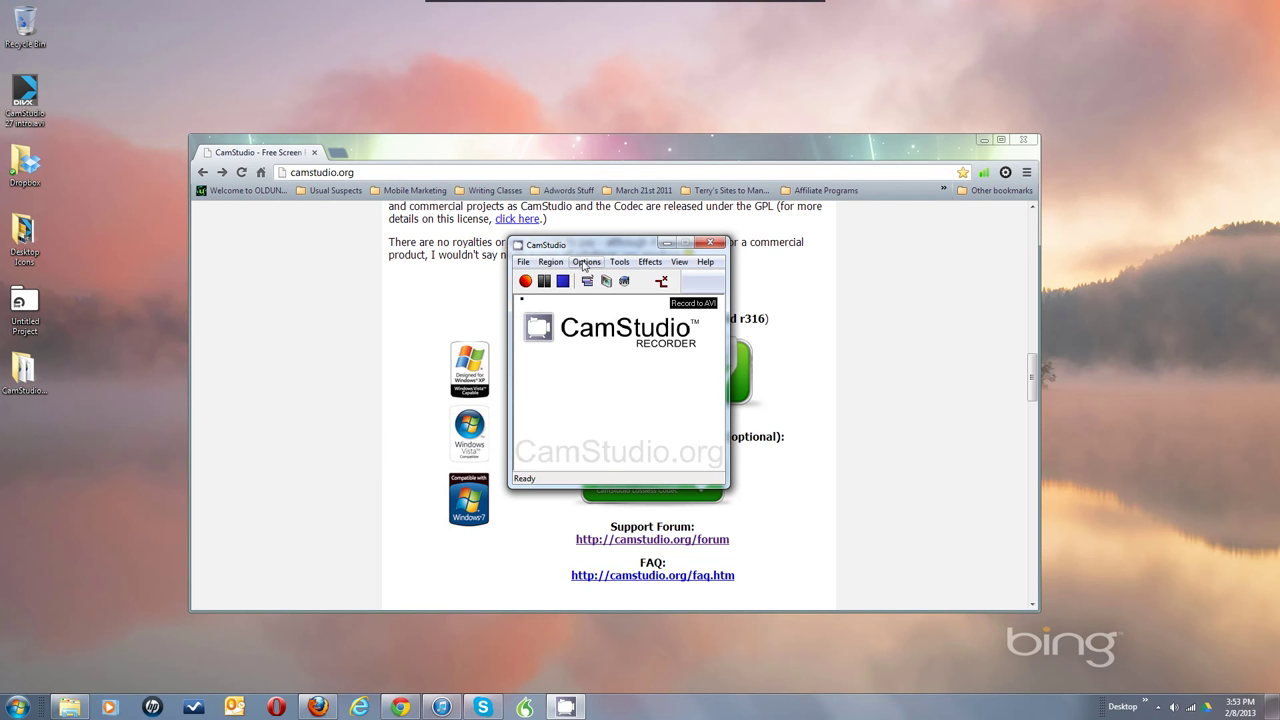
pyautogui.click(585, 263)
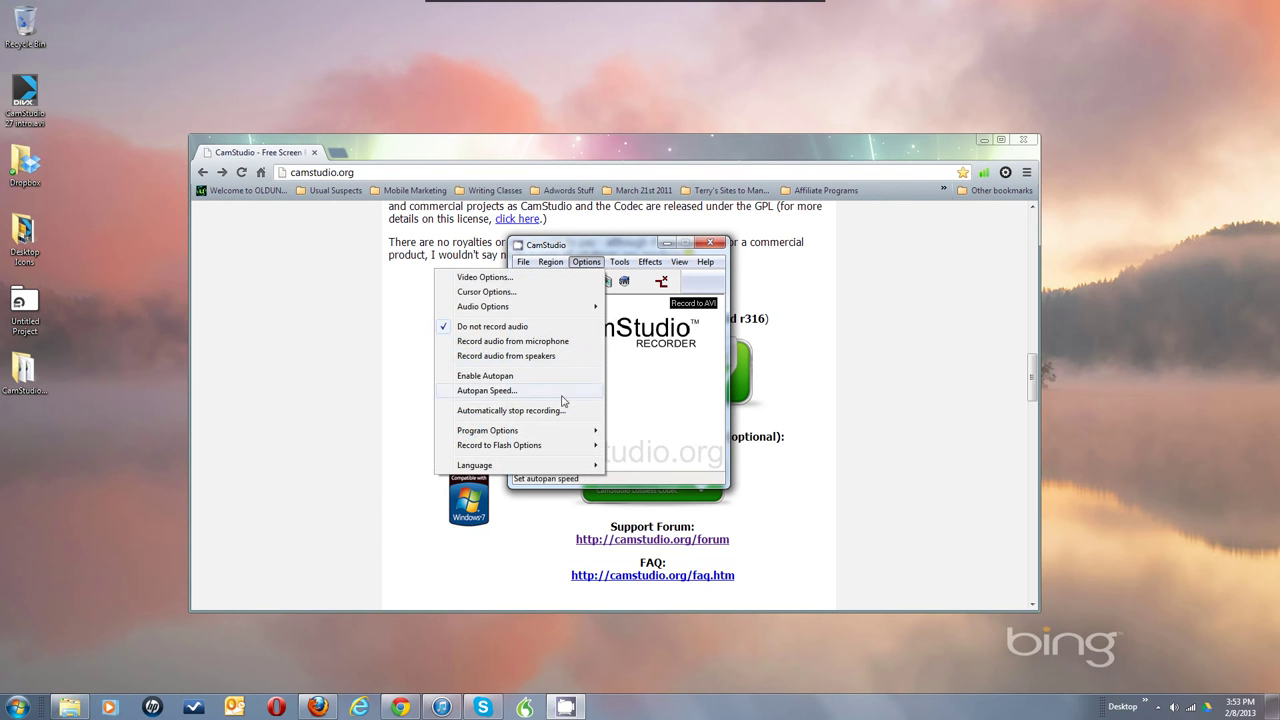
pyautogui.moveTo(565, 436)
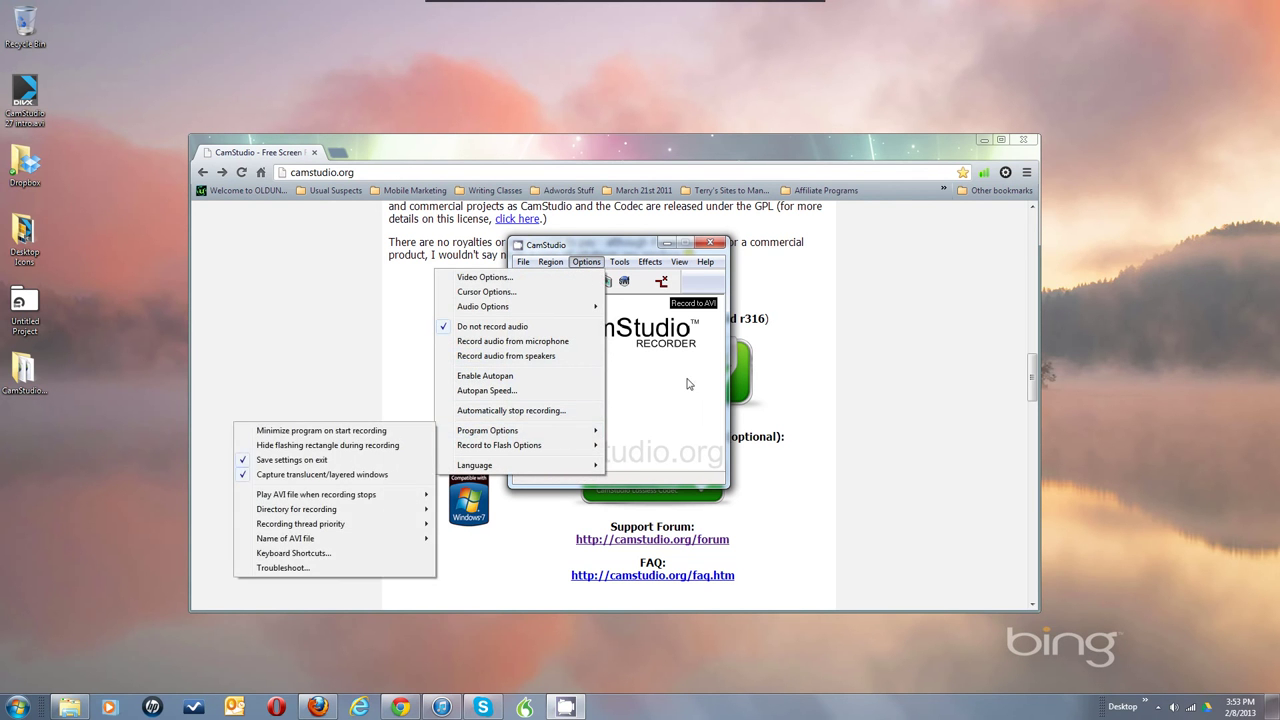
pyautogui.press('Escape')
pyautogui.press('Escape')
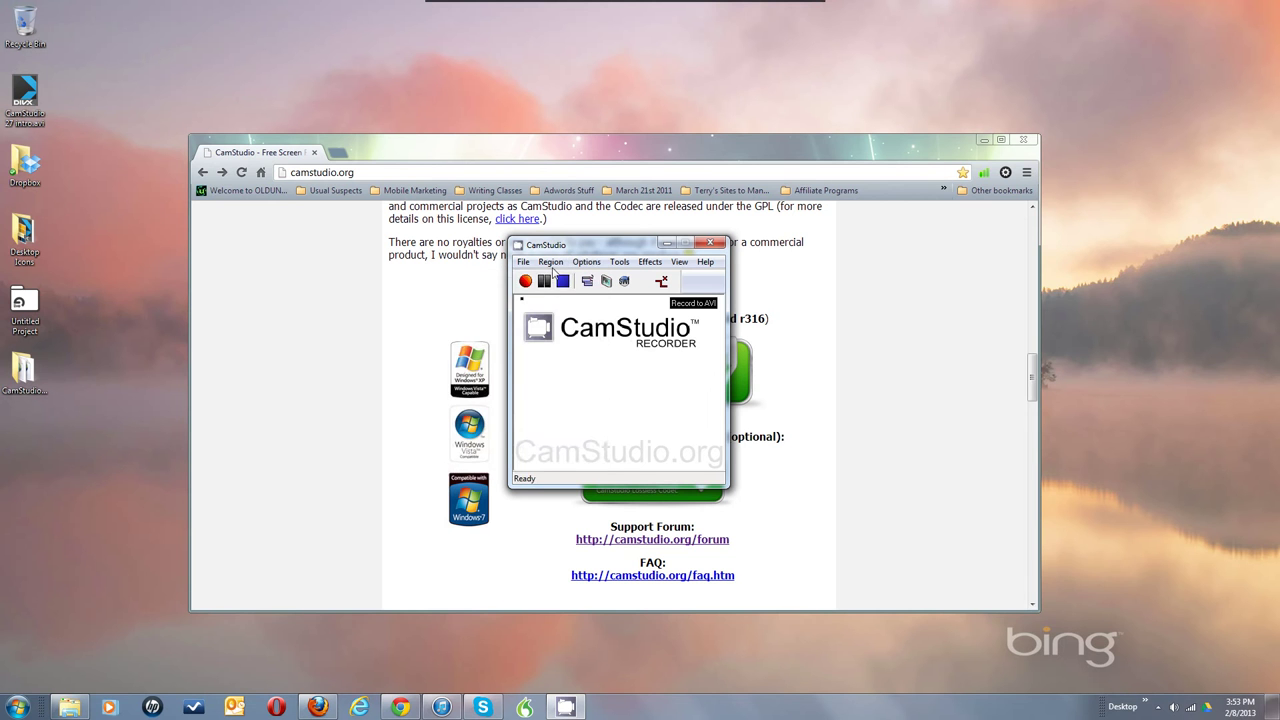
# Step: Set the recorder to capture a fixed region with a width of 1280 and a height of 720
pyautogui.click(550, 263)
pyautogui.moveTo(551, 264)
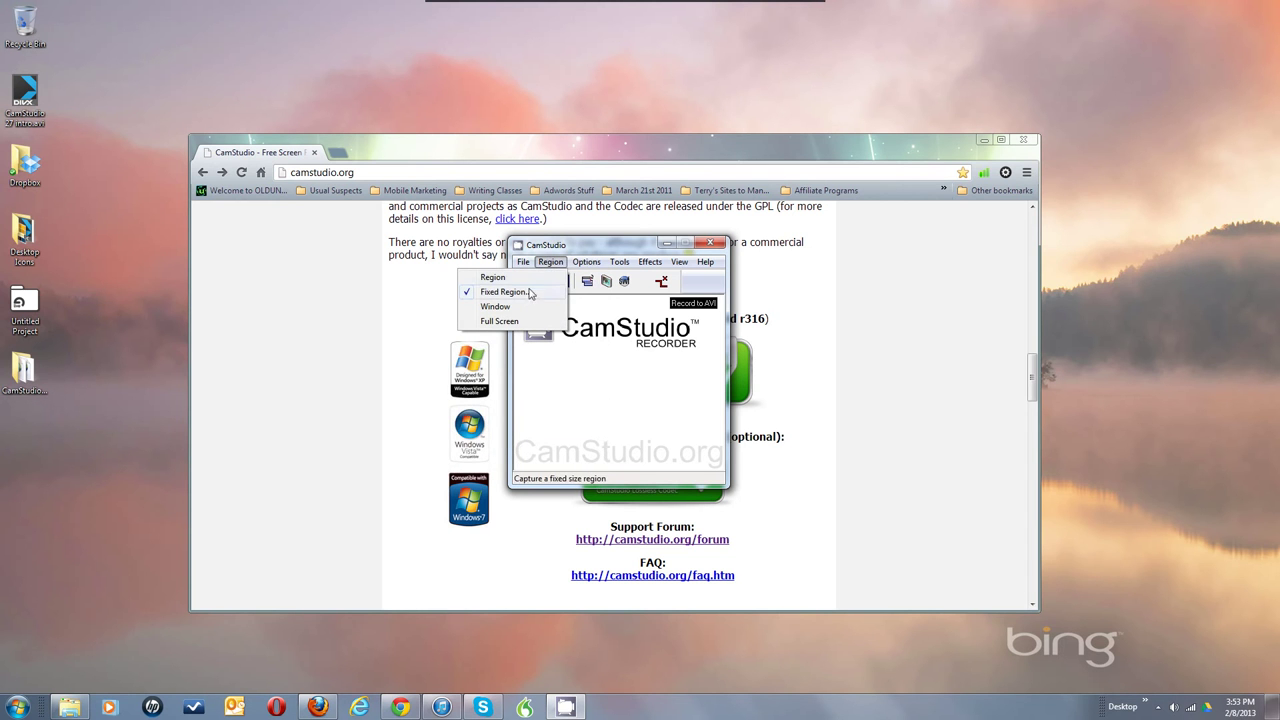
pyautogui.click(529, 298)
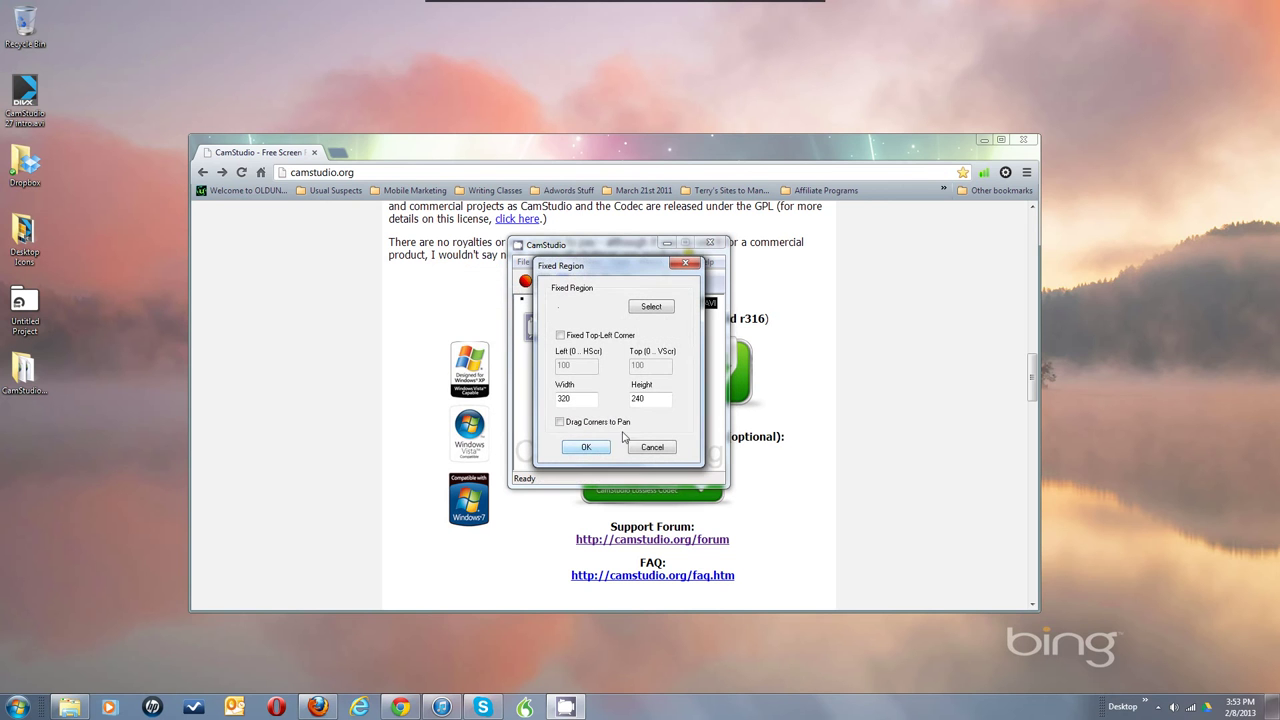
pyautogui.click(566, 402)
pyautogui.doubleClick(642, 400)
pyautogui.doubleClick(581, 404)
pyautogui.click(644, 400)
pyautogui.doubleClick(571, 409)
pyautogui.write('128')
pyautogui.doubleClick(643, 399)
pyautogui.write('720')
pyautogui.click(586, 447)
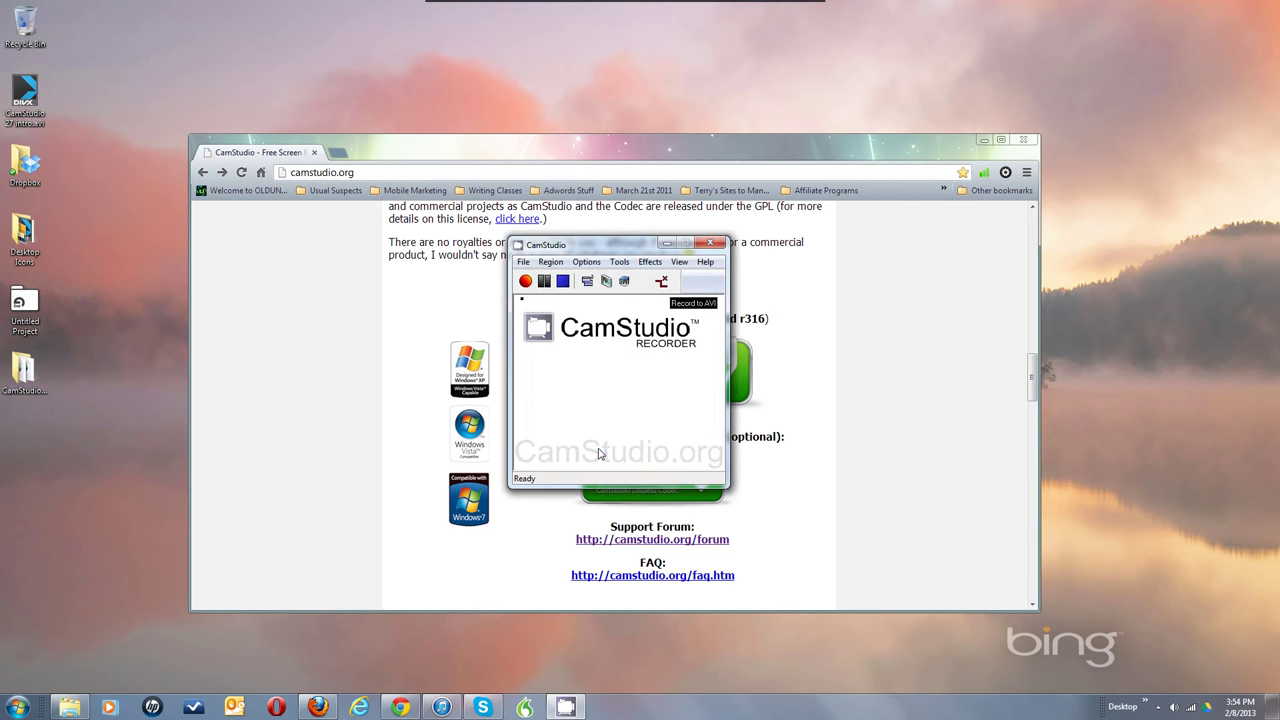
# Step: Resize the Chrome window to the 1280X720 preset size, and bring the CamStudio recorder back to the front
pyautogui.press('F8')
pyautogui.rightClick(588, 138)
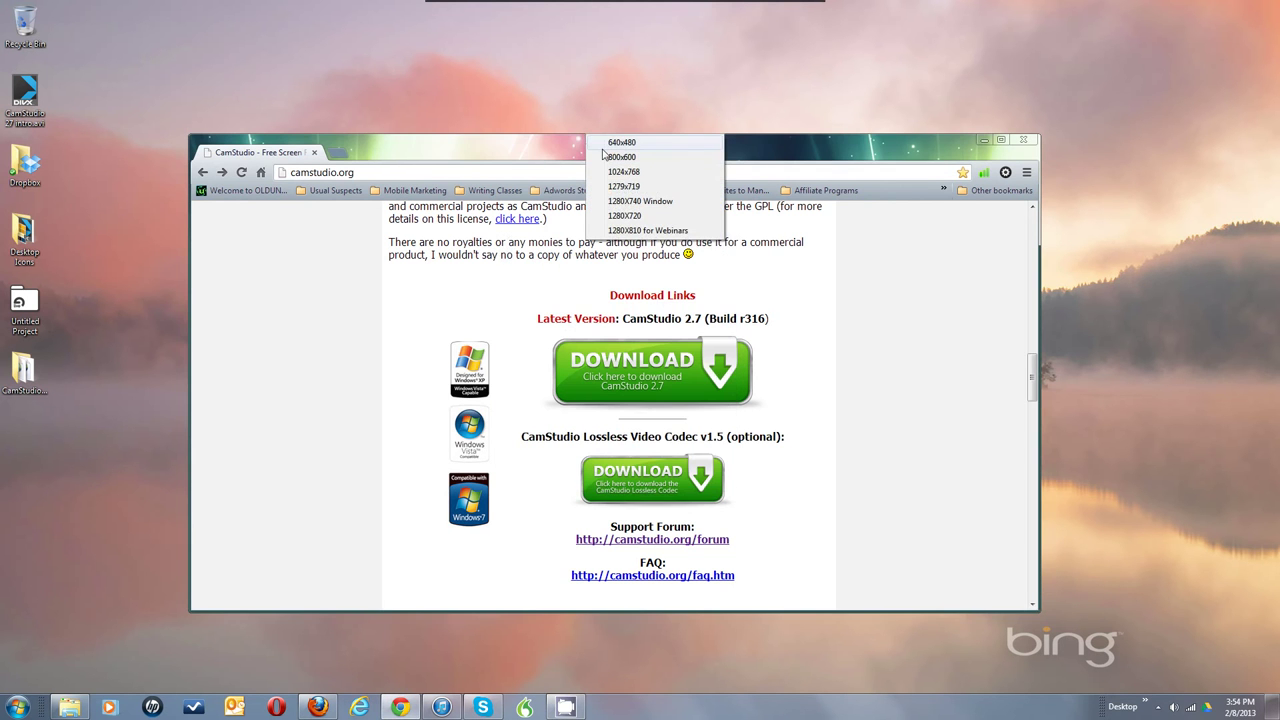
pyautogui.click(620, 216)
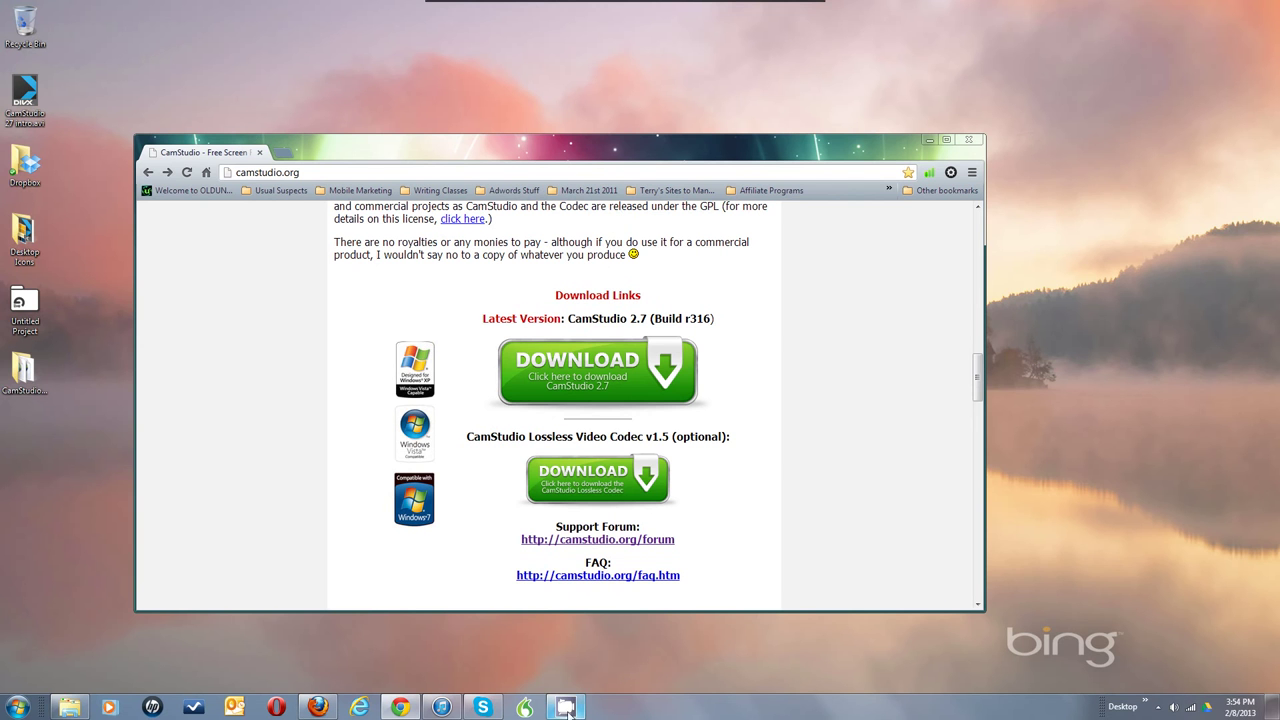
pyautogui.moveTo(567, 710)
pyautogui.click(566, 707)
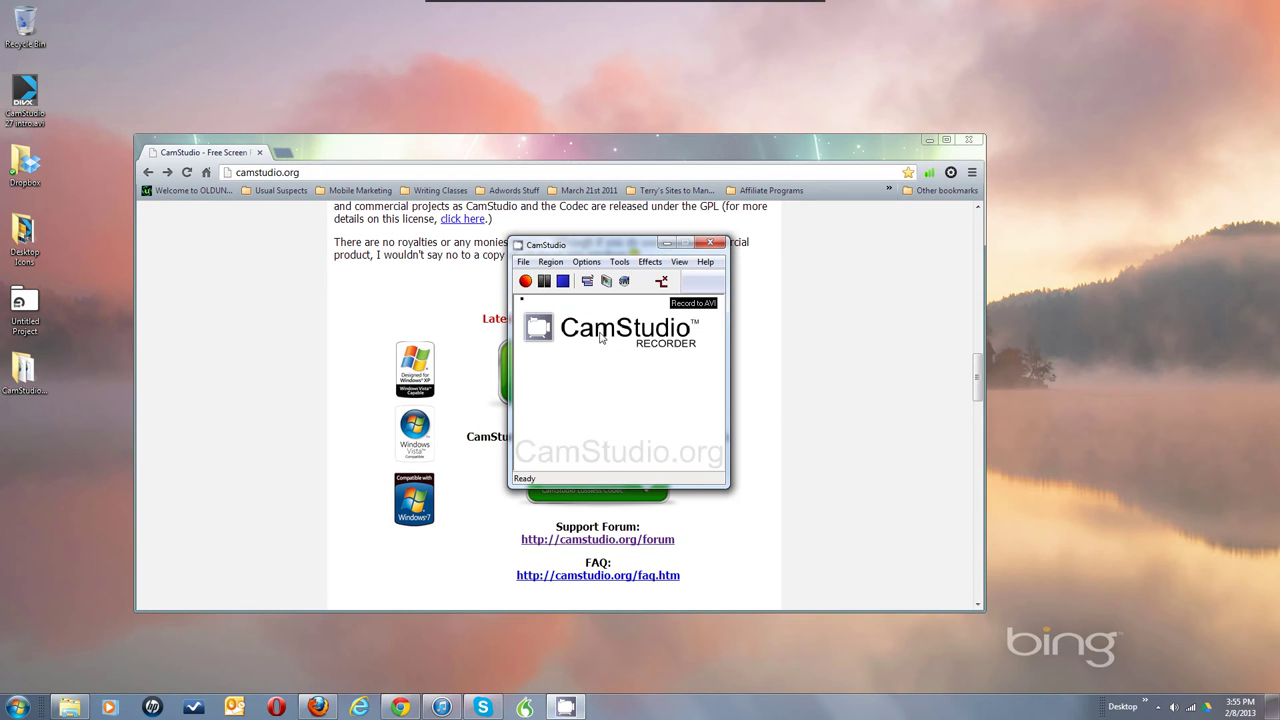
# Step: In the Fixed Region settings, disable Drag Corners to Pan and fix the top-left corner at Left 200 and Top 200
pyautogui.click(551, 262)
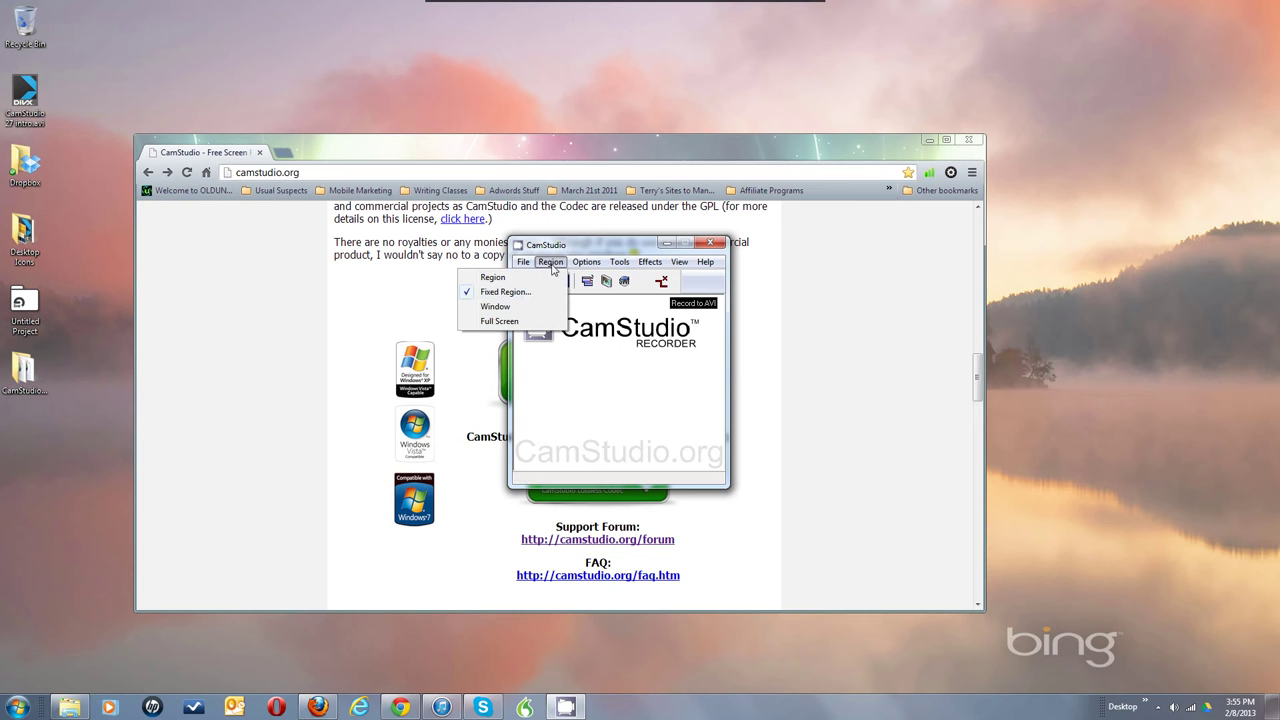
pyautogui.click(505, 291)
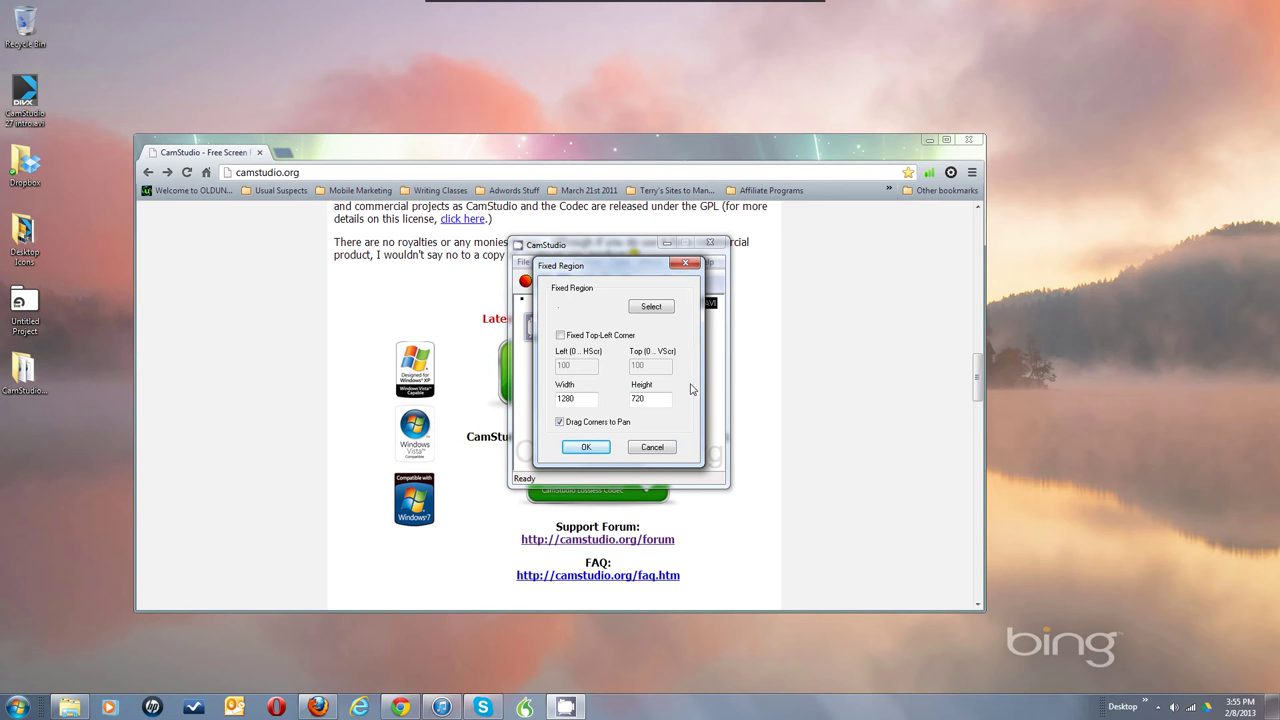
pyautogui.click(561, 424)
pyautogui.click(561, 336)
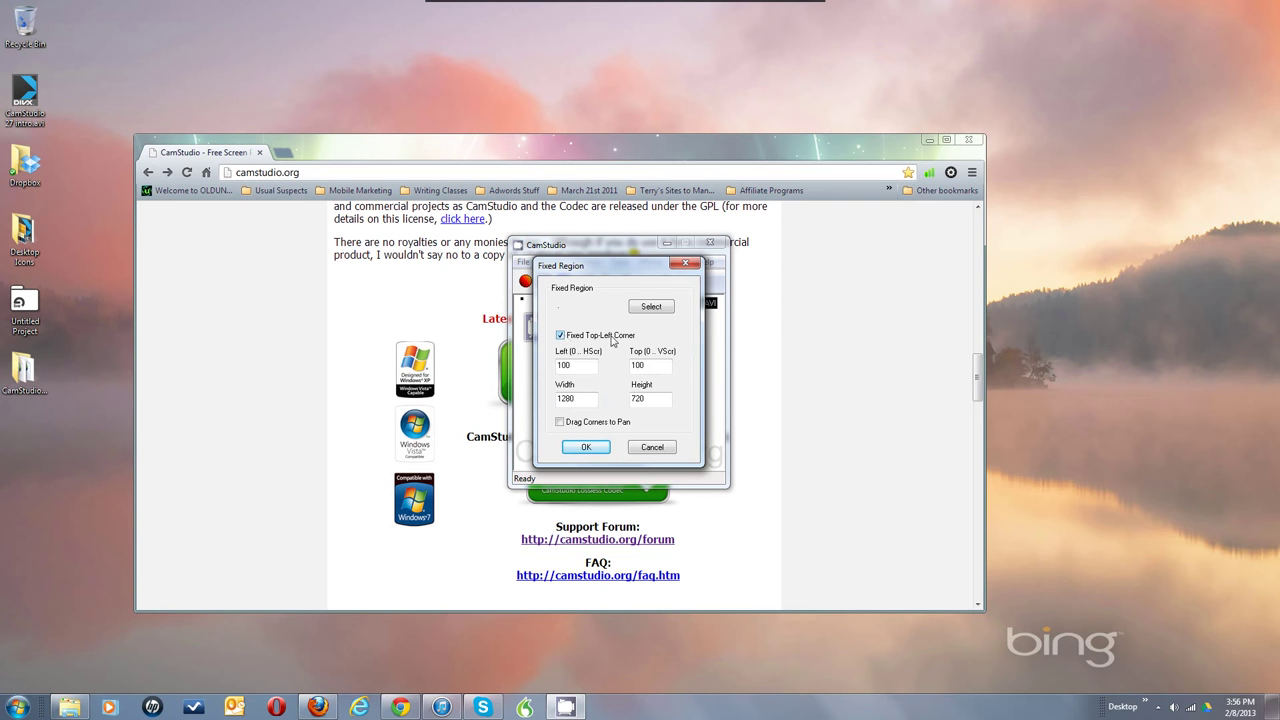
pyautogui.doubleClick(590, 371)
pyautogui.write('2')
# Step: Draw the capture region around the Chrome window, first about 1282 by 718 with the fixed corner, and about 1276 by 715 without it
pyautogui.click(652, 307)
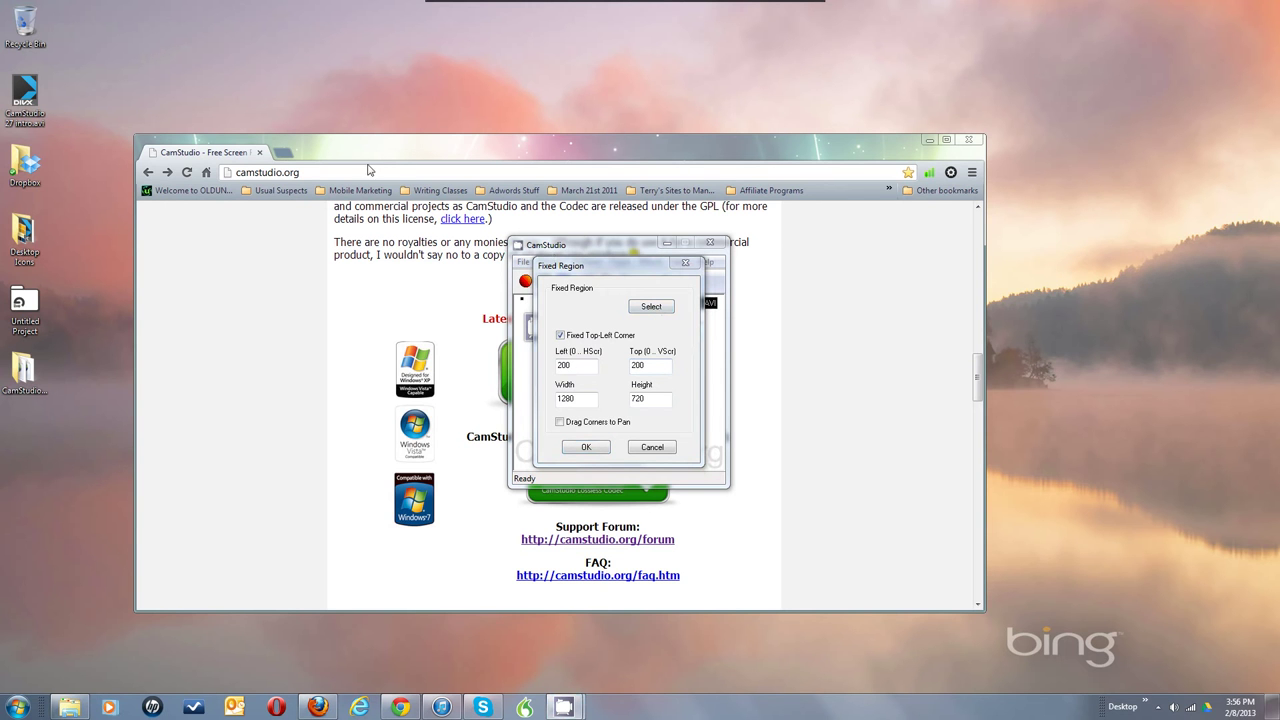
pyautogui.moveTo(132, 138); pyautogui.dragTo(987, 614)
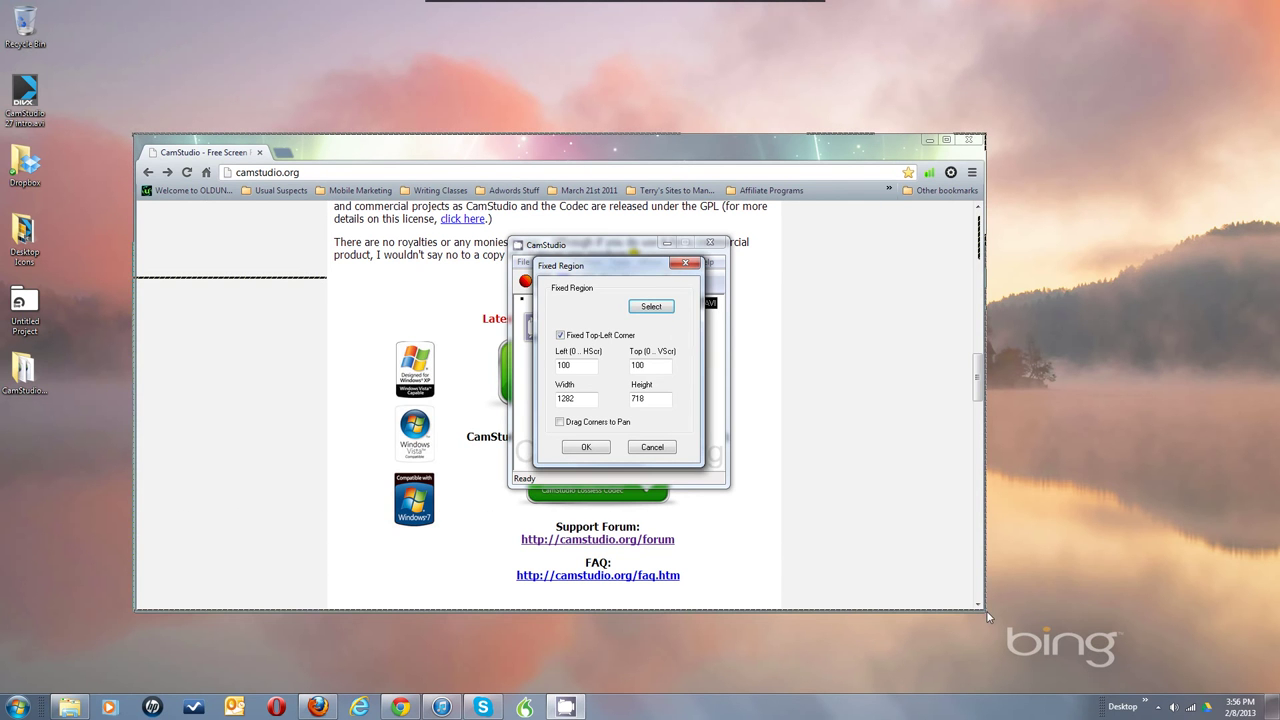
pyautogui.click(561, 336)
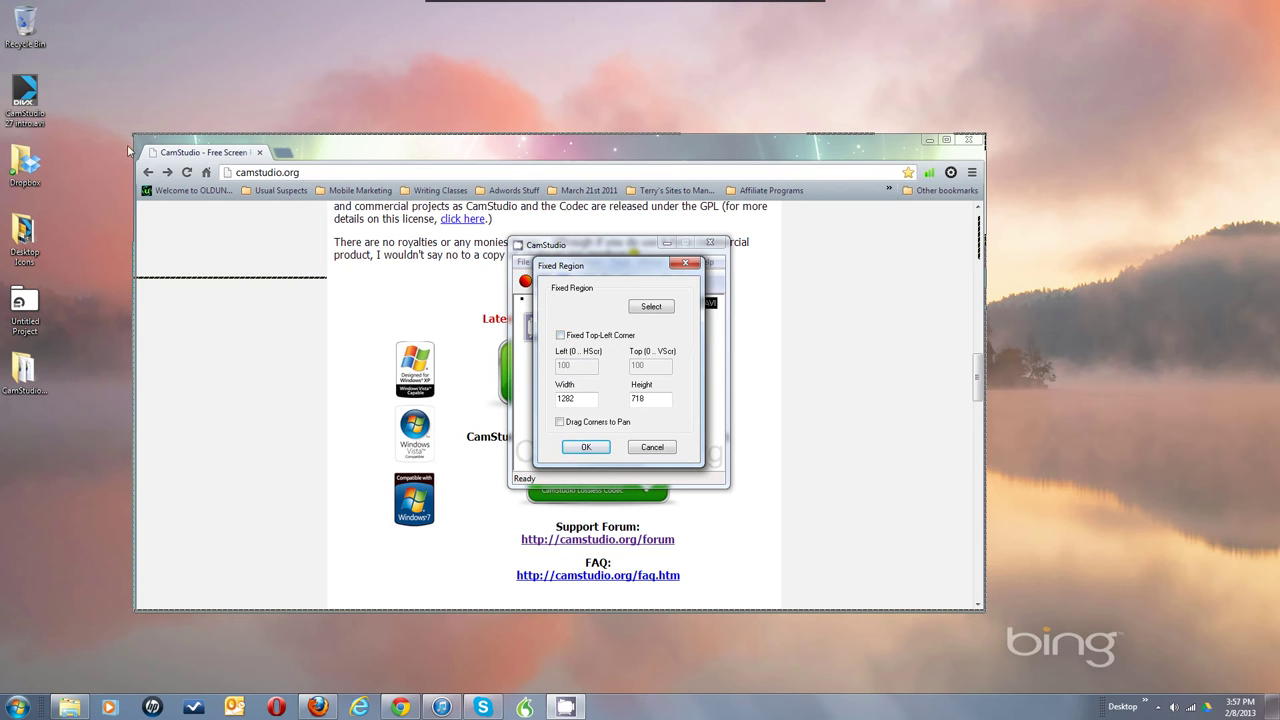
pyautogui.click(659, 315)
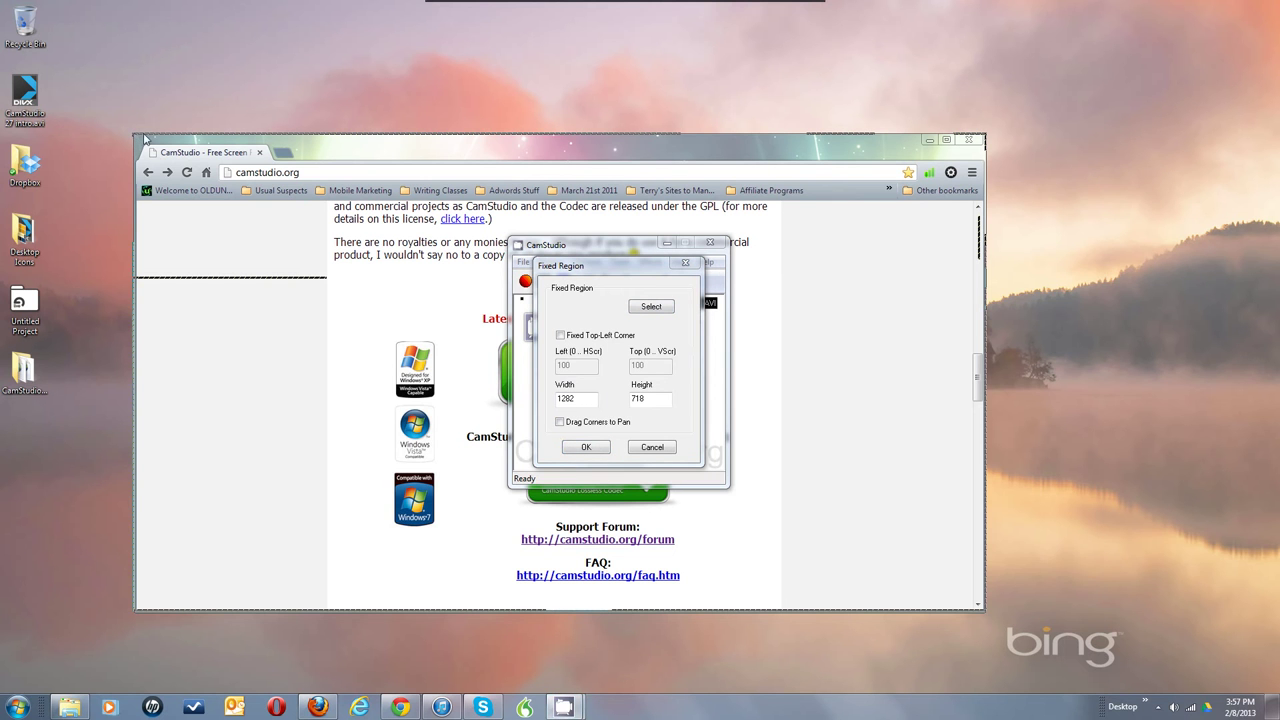
pyautogui.moveTo(135, 139); pyautogui.dragTo(985, 615)
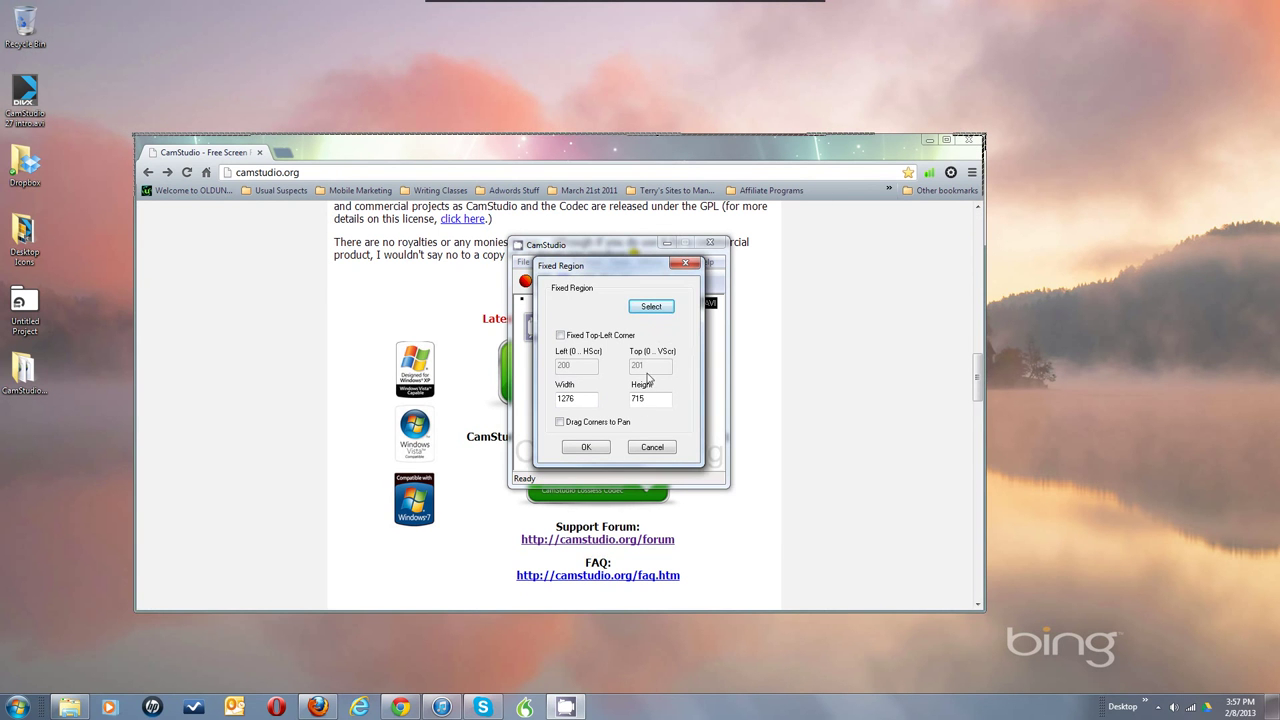
# Step: Fix the region's top-left corner at 200, 200 with size 1280 by 720, enable Drag Corners to Pan, and apply the settings
pyautogui.click(560, 337)
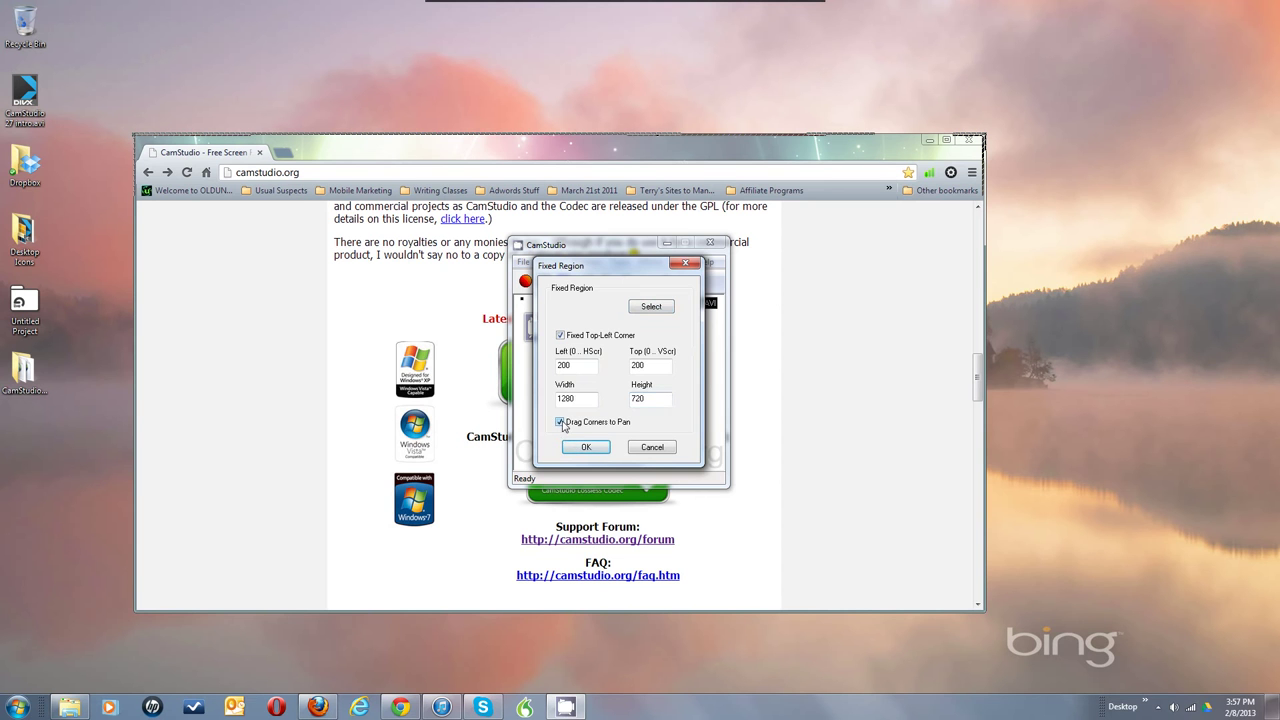
pyautogui.click(586, 447)
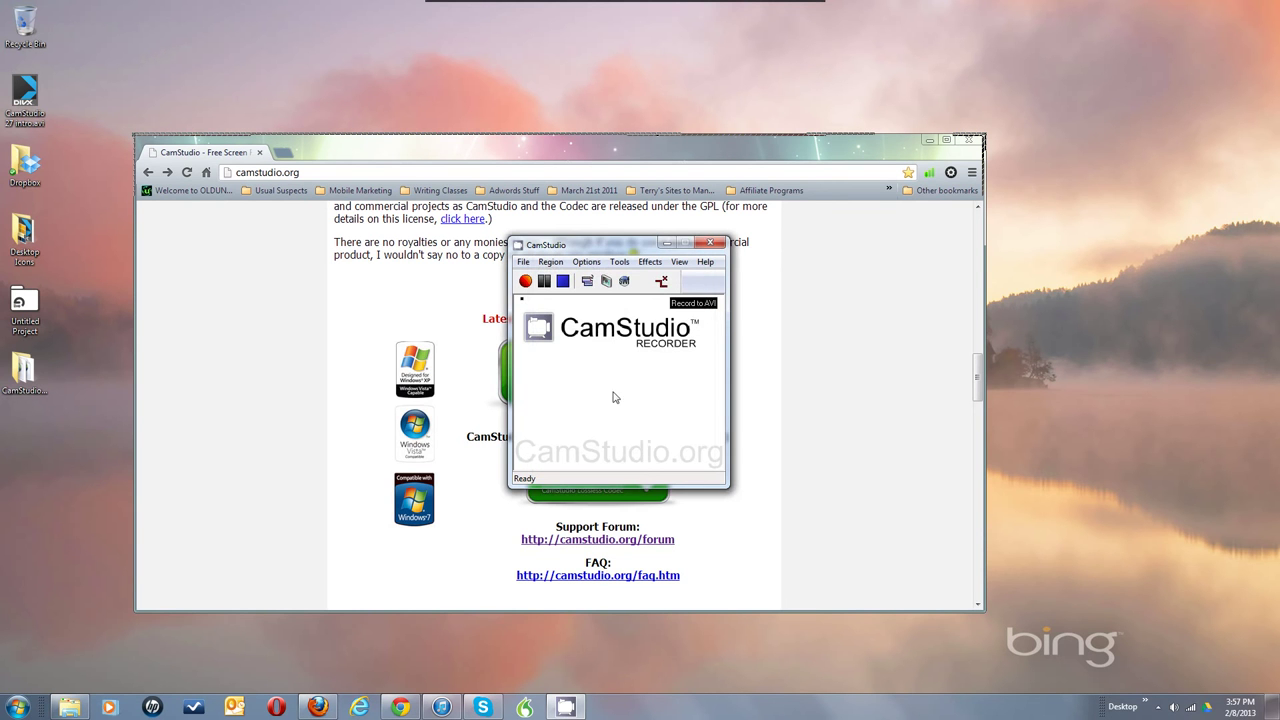
# Step: Set the recorder's capture mode to Window and check that this mode is selected
pyautogui.click(555, 262)
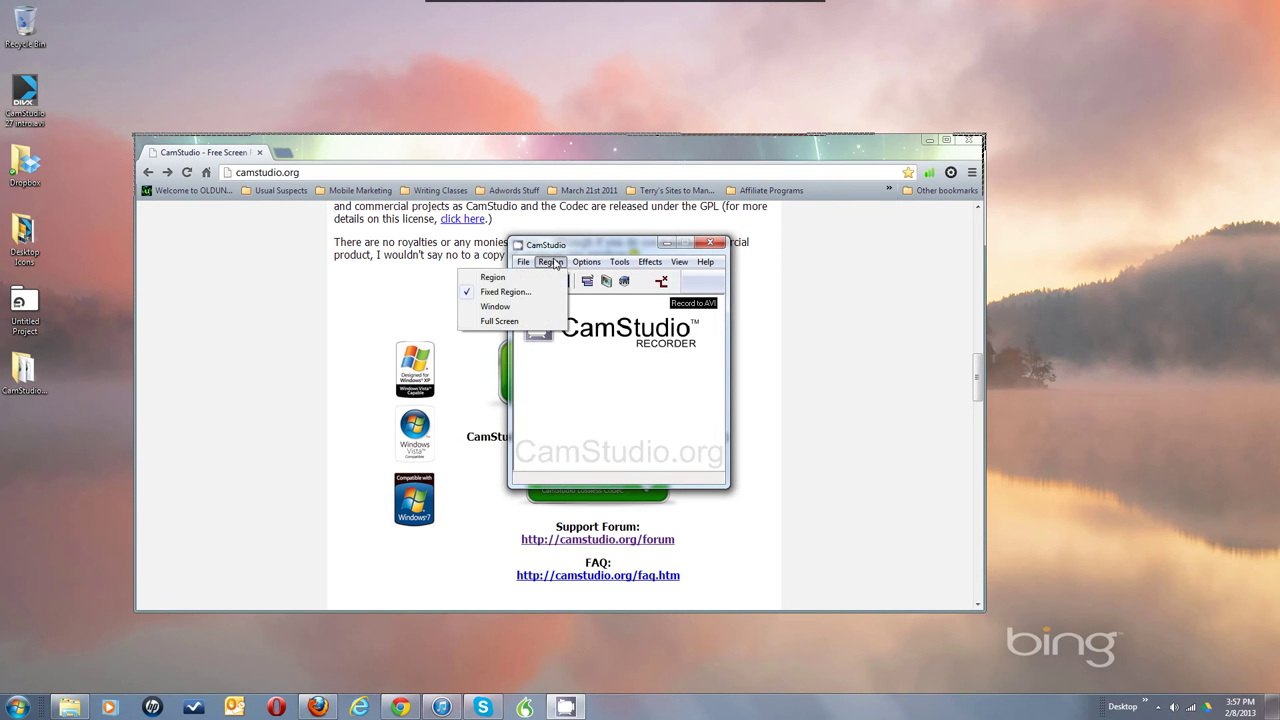
pyautogui.click(509, 308)
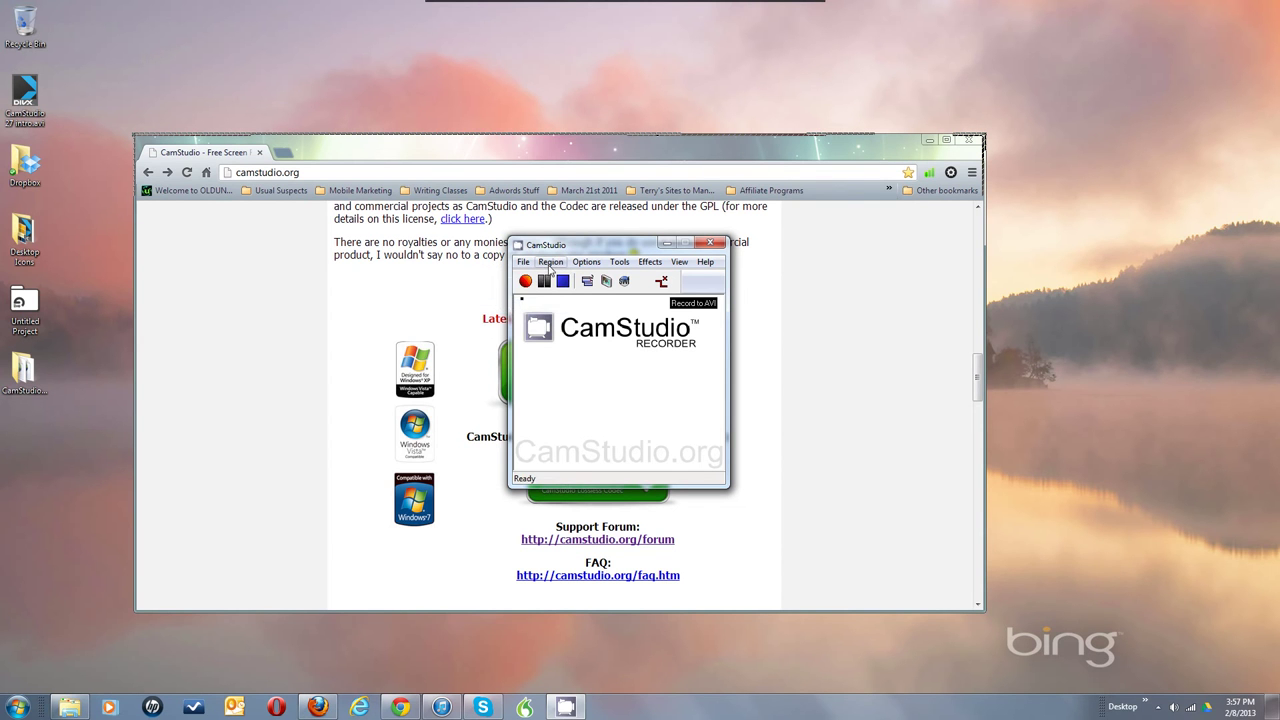
pyautogui.click(549, 262)
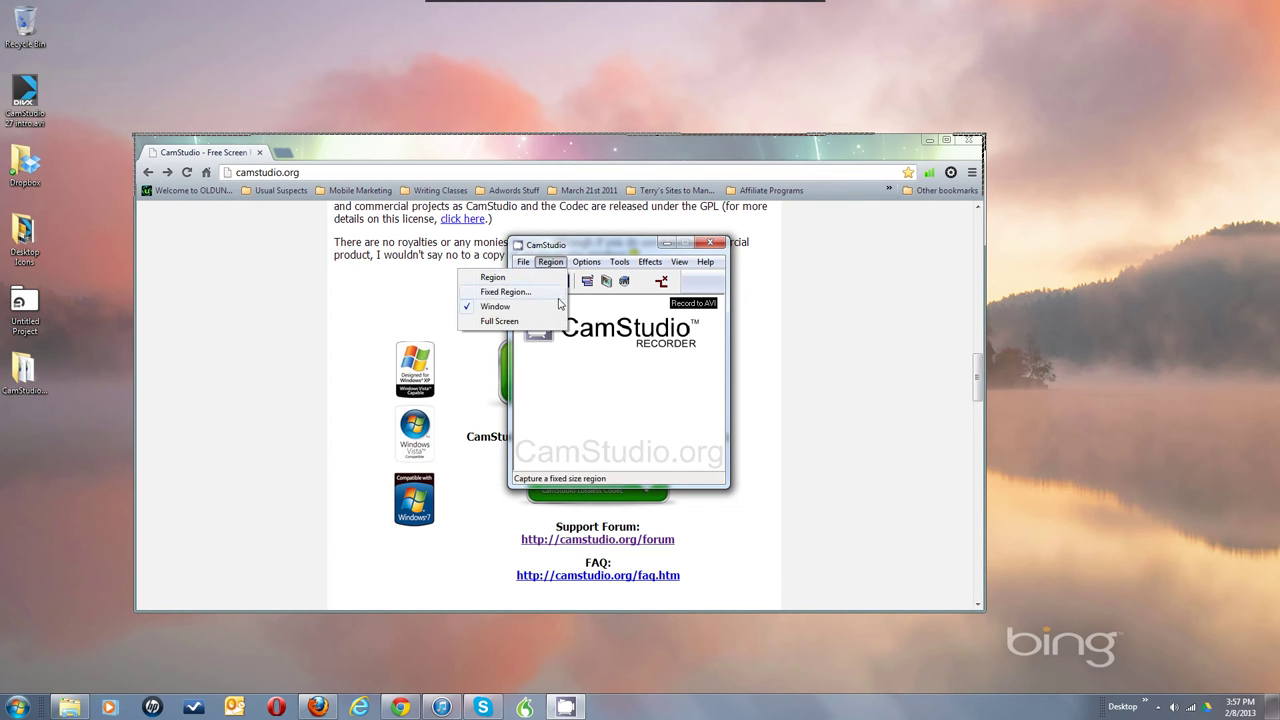
pyautogui.click(595, 352)
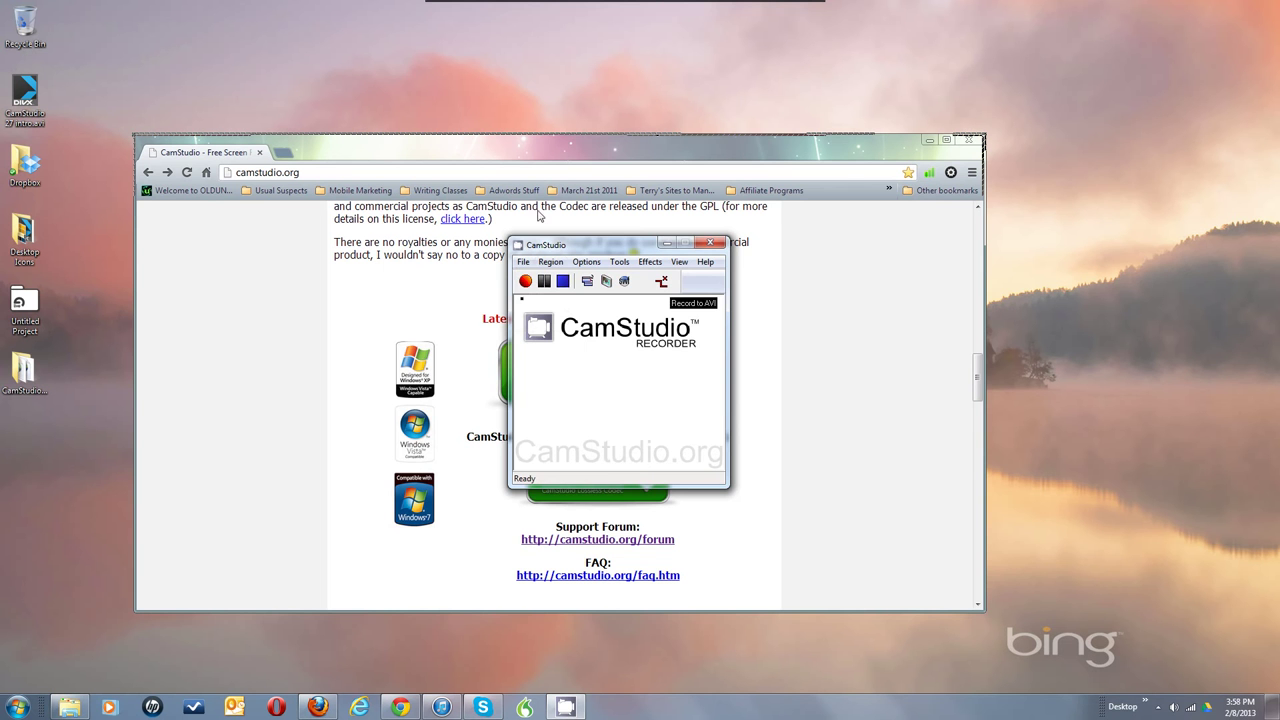
# Step: Make a short full-desktop test recording in Window mode, stop it, and discard the AVI without saving
pyautogui.click(525, 281)
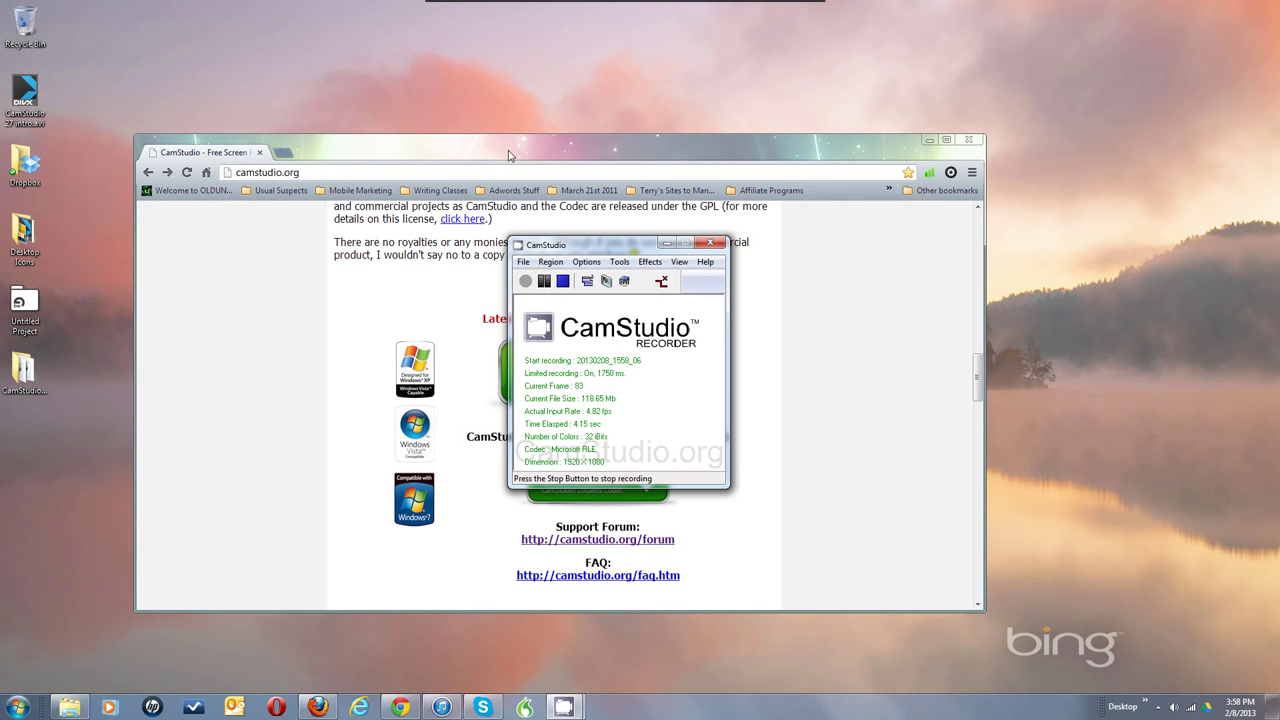
pyautogui.click(562, 281)
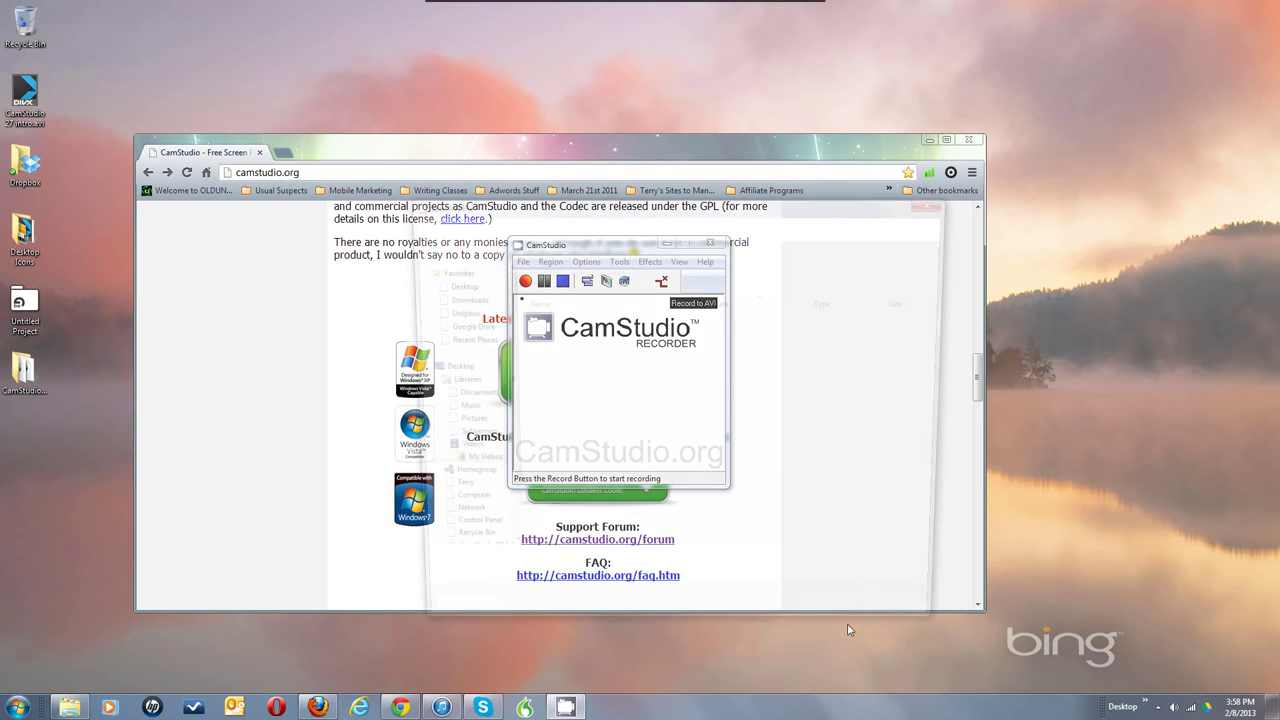
pyautogui.click(903, 625)
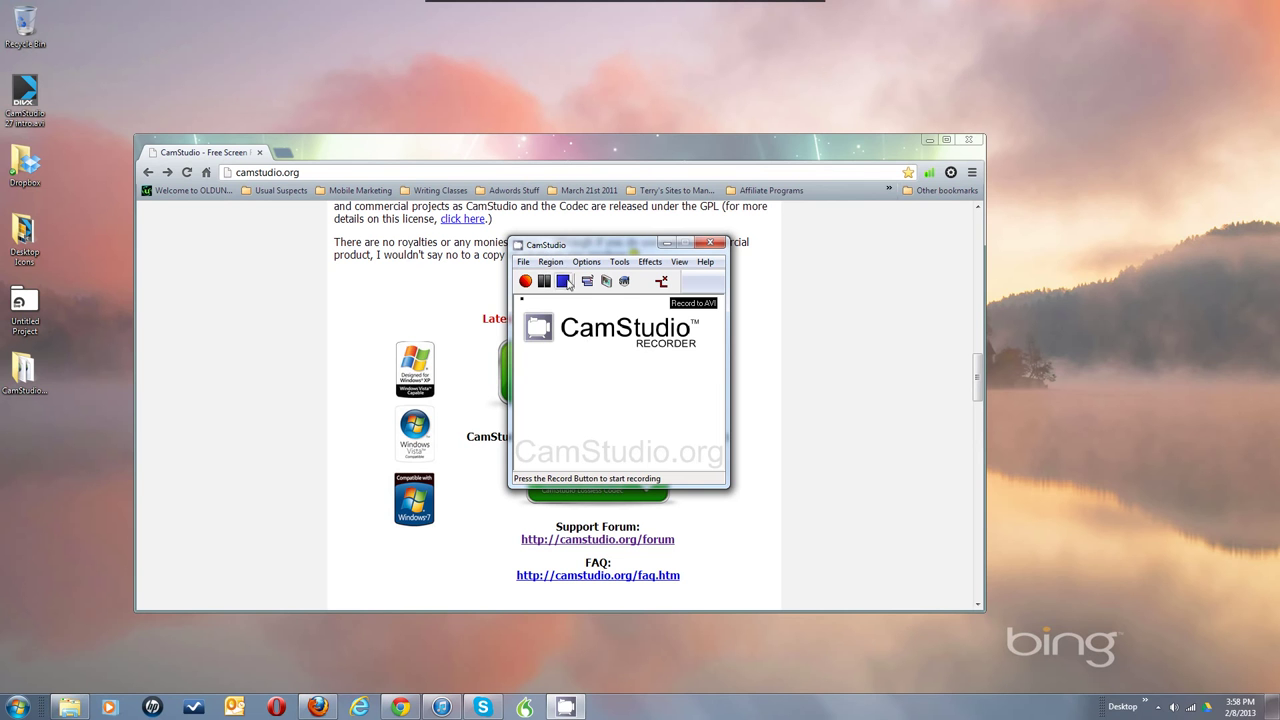
# Step: Start recording the Chrome window showing camstudio.org, and minimize the recorder while it captures
pyautogui.click(524, 282)
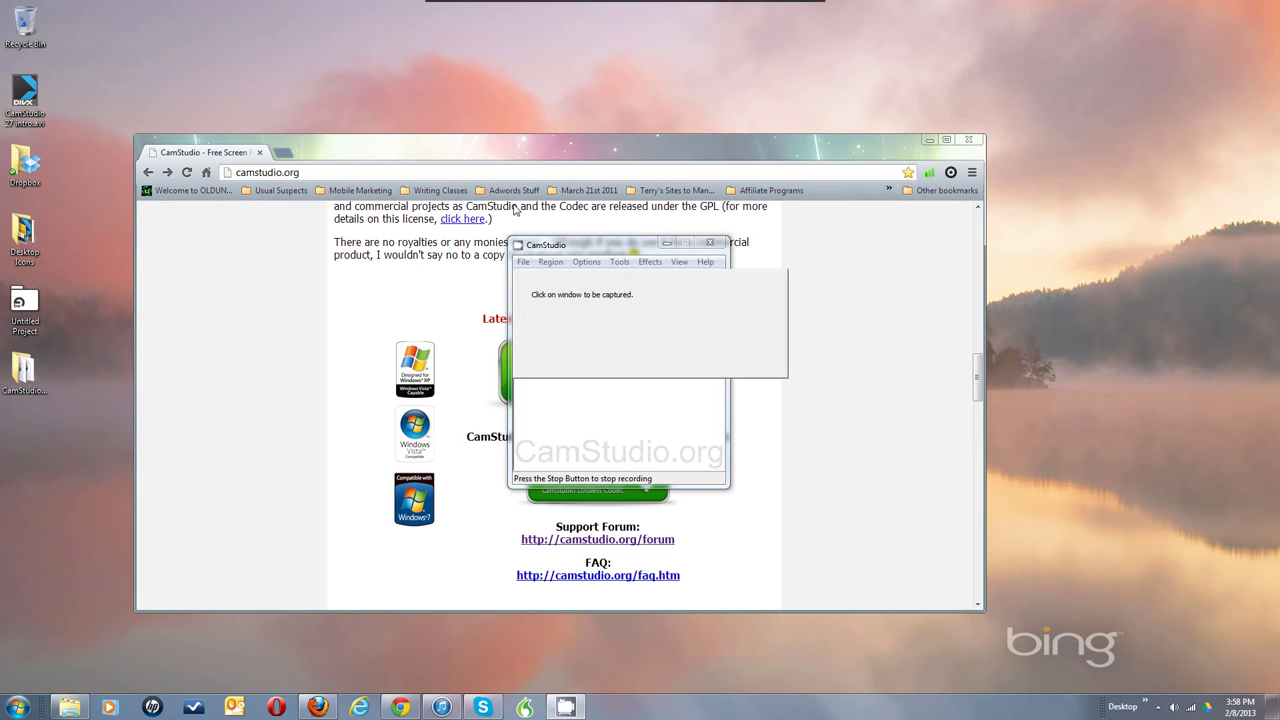
pyautogui.click(502, 149)
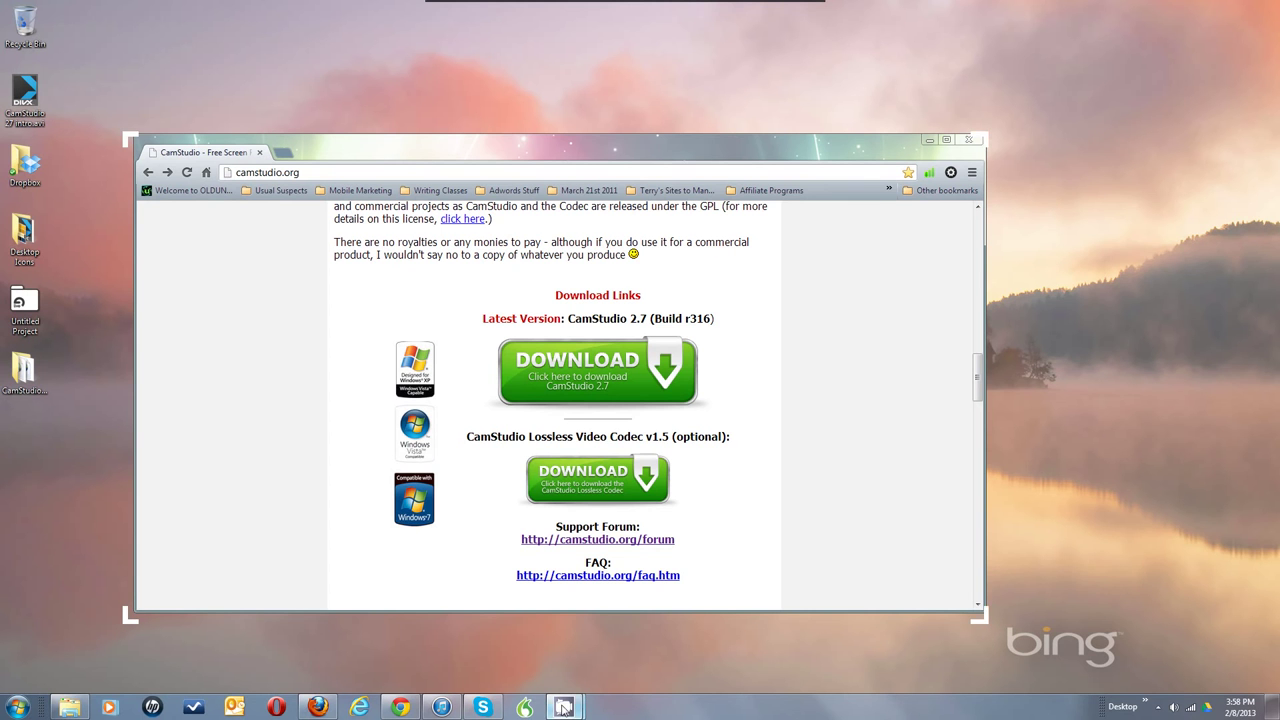
pyautogui.moveTo(563, 707)
pyautogui.click(493, 640)
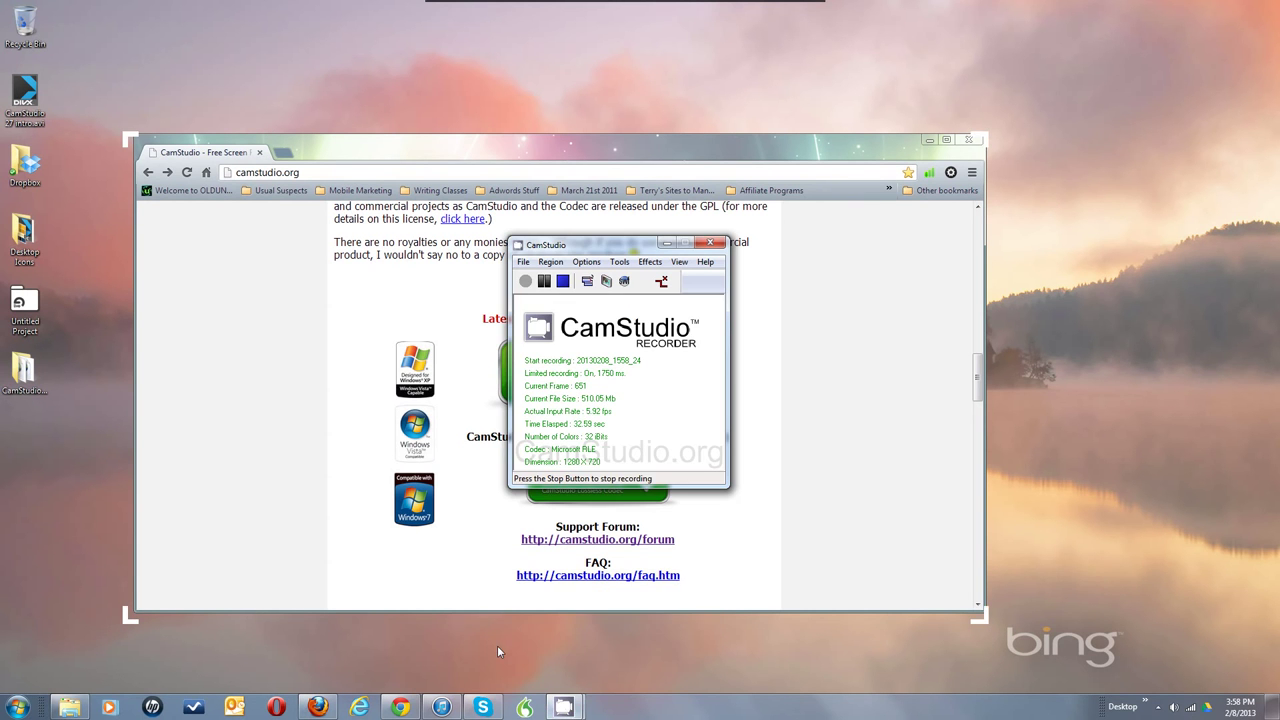
pyautogui.moveTo(563, 707)
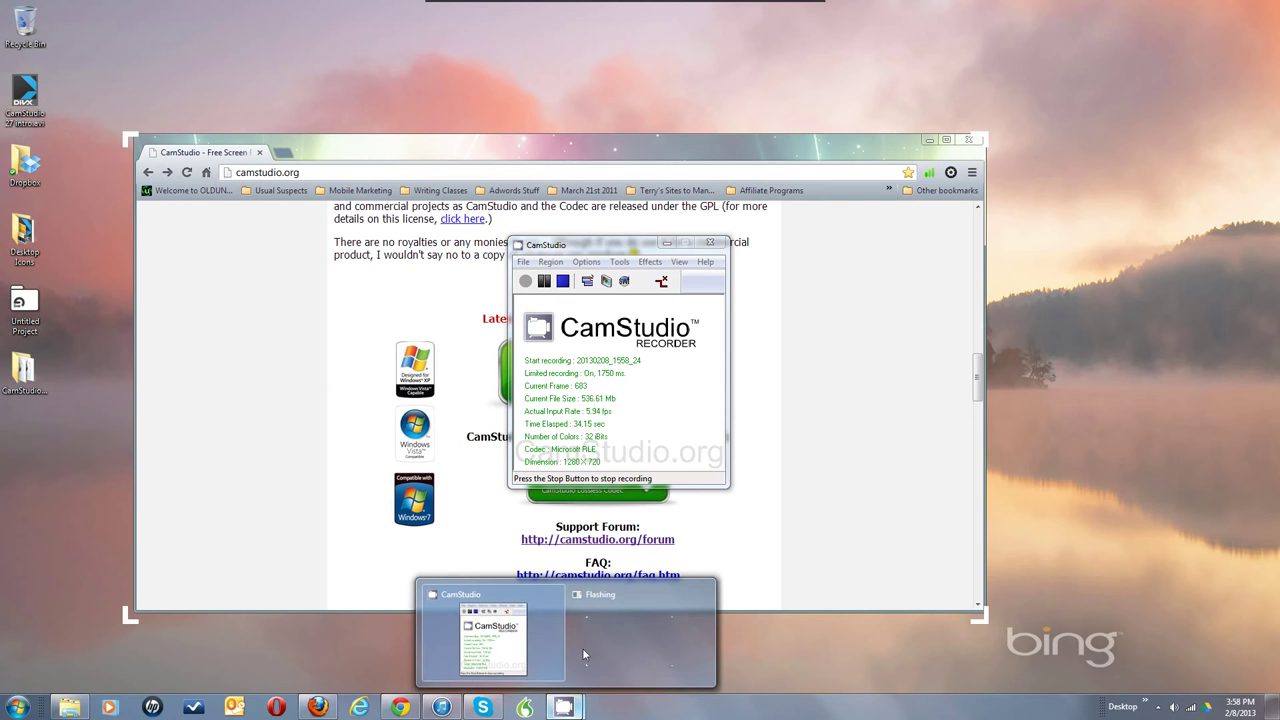
pyautogui.moveTo(628, 630)
pyautogui.click(667, 244)
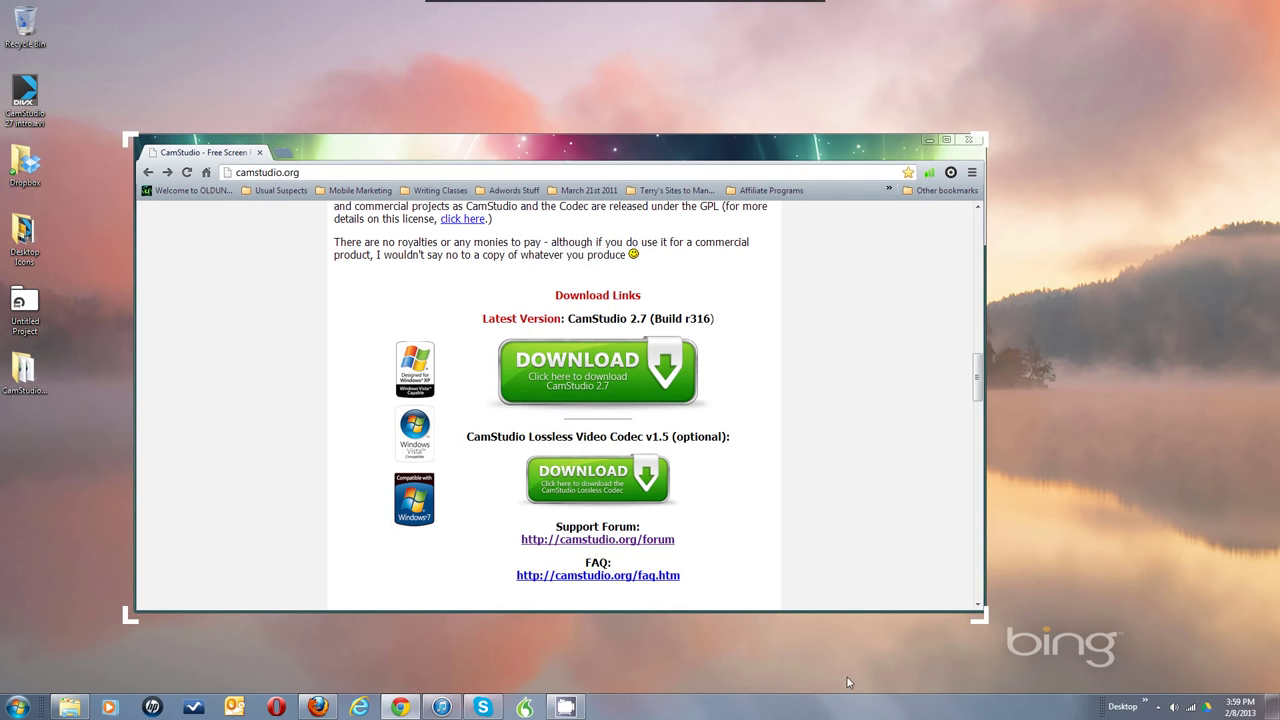
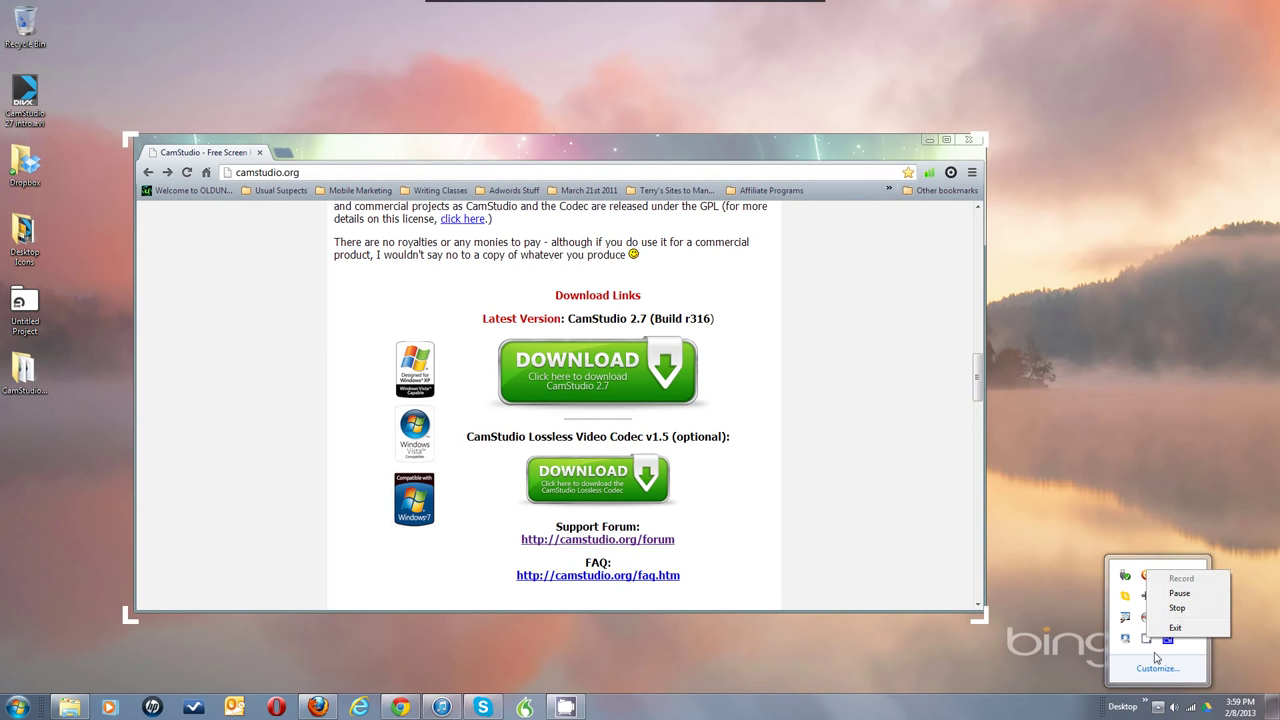
# Step: Restore the recorder during the Chrome window recording, stop the capture, and discard the AVI without saving
pyautogui.click(1158, 650)
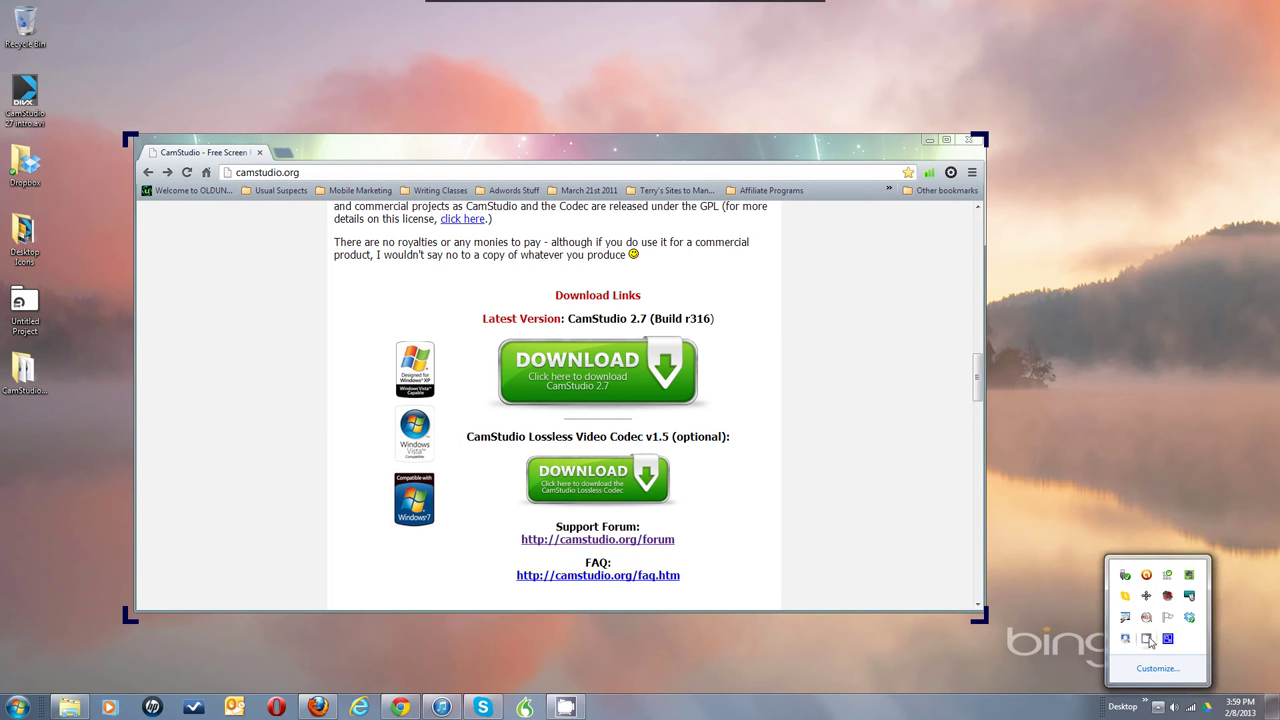
pyautogui.click(1128, 640)
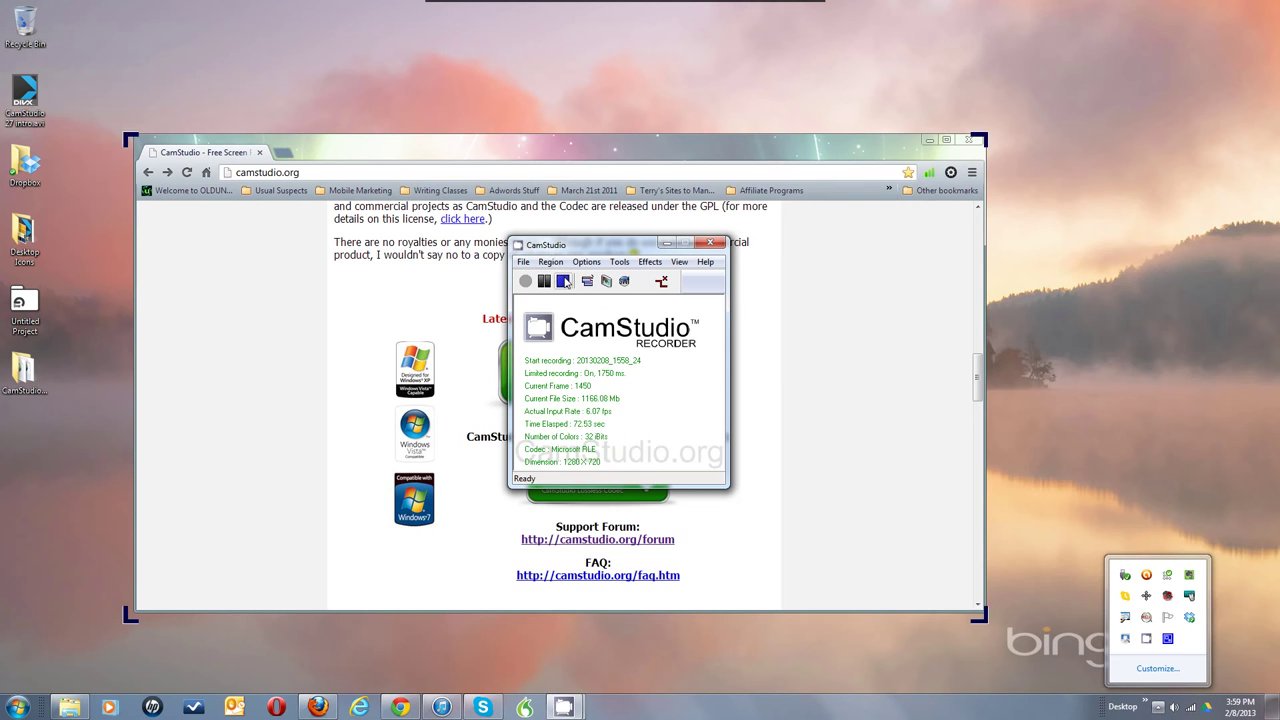
pyautogui.click(563, 281)
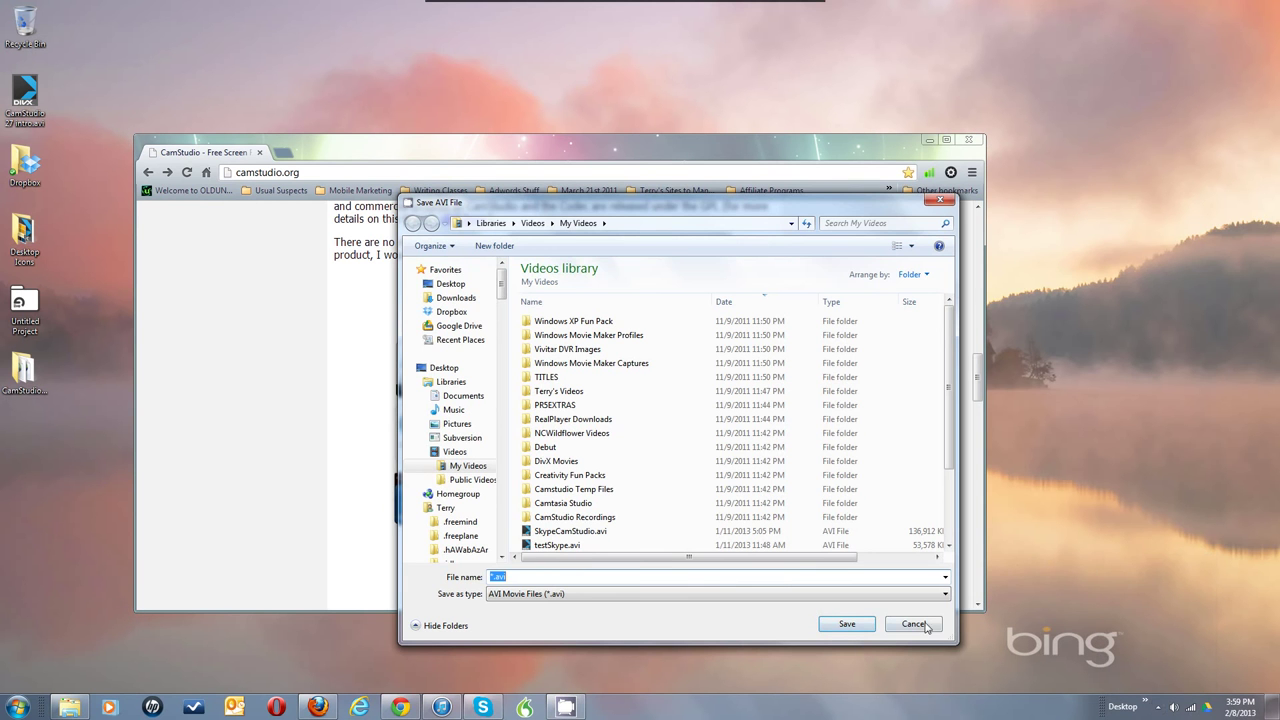
pyautogui.click(913, 624)
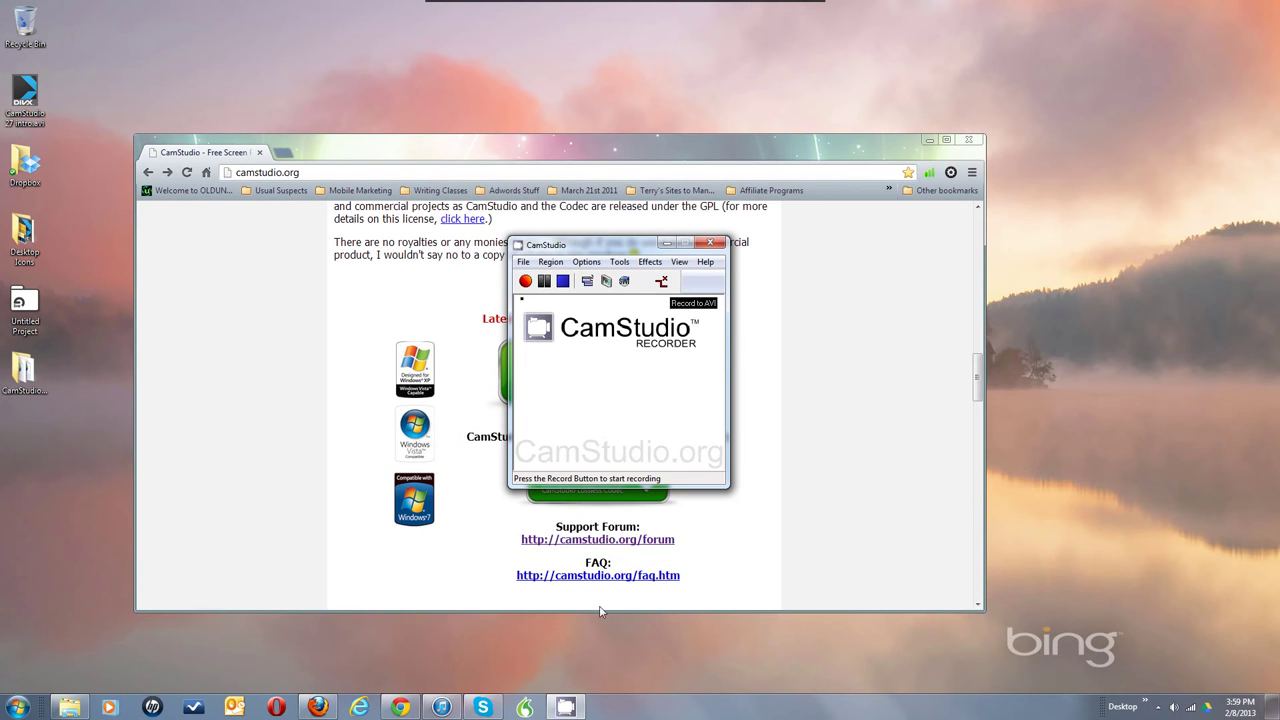
# Step: Record the Chrome window again, bring the recorder up from its taskbar preview, and minimize it during capture
pyautogui.click(525, 281)
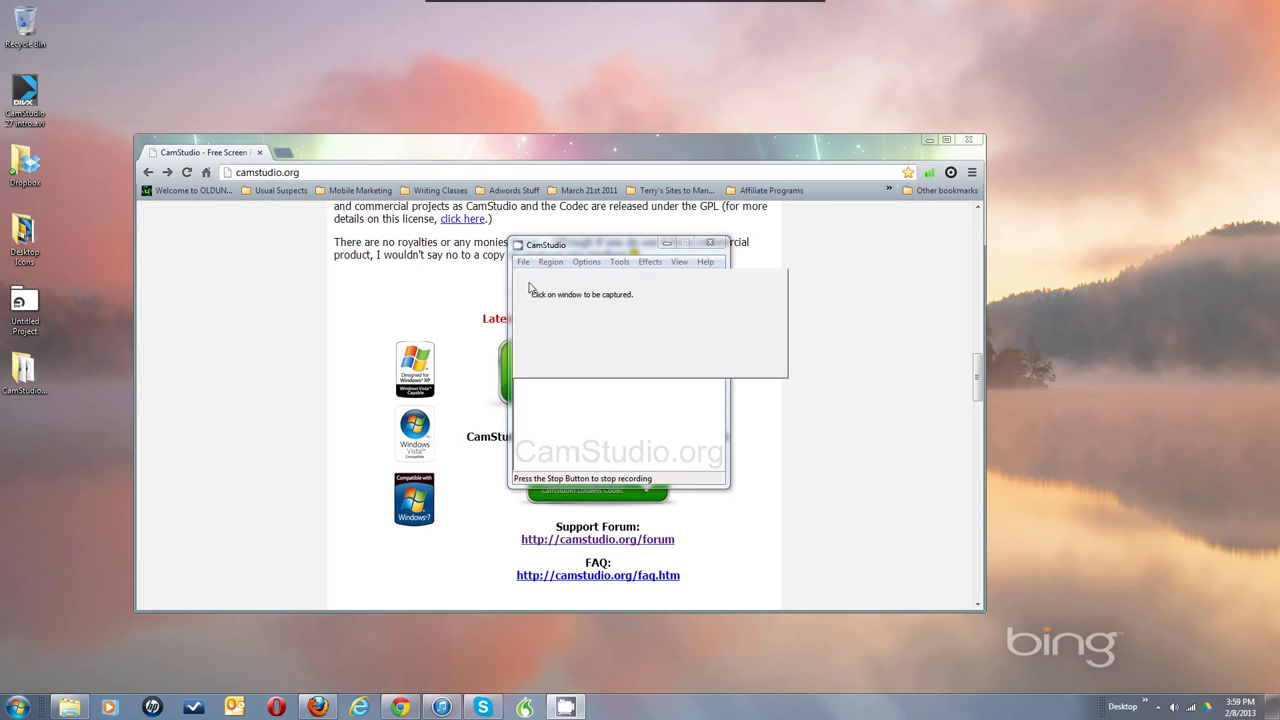
pyautogui.click(503, 185)
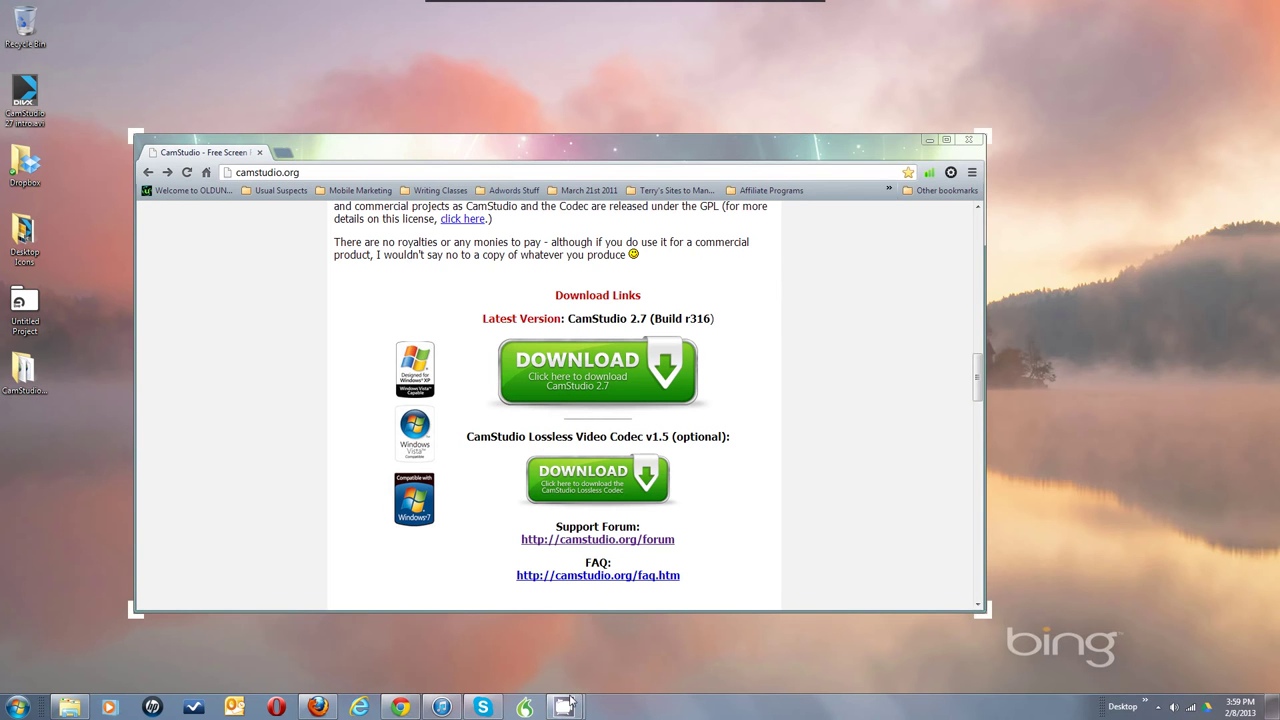
pyautogui.moveTo(573, 704)
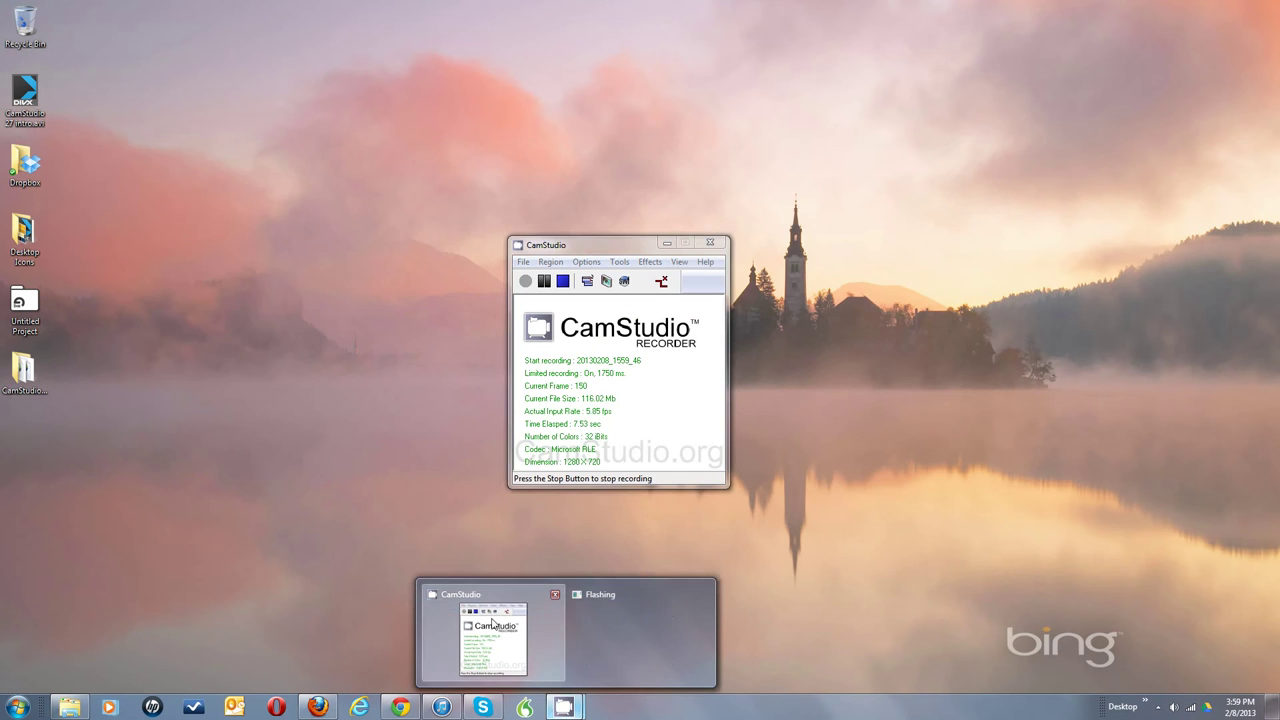
pyautogui.click(492, 622)
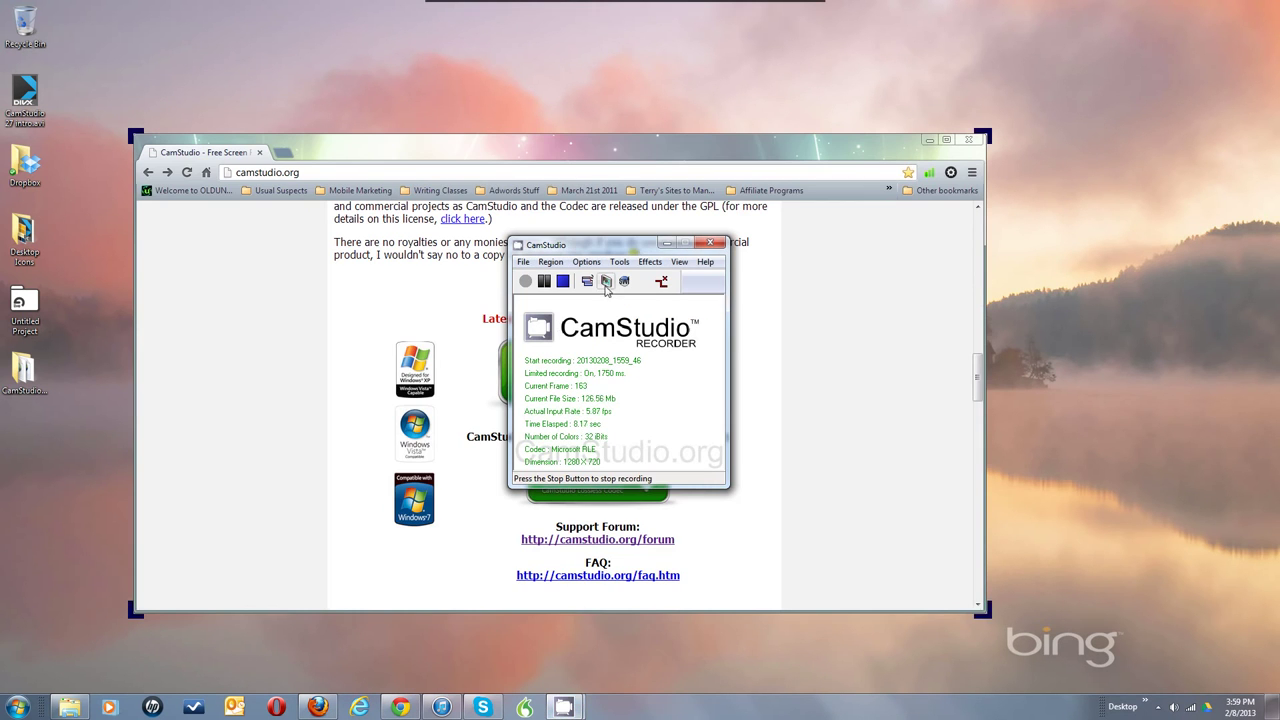
pyautogui.click(668, 245)
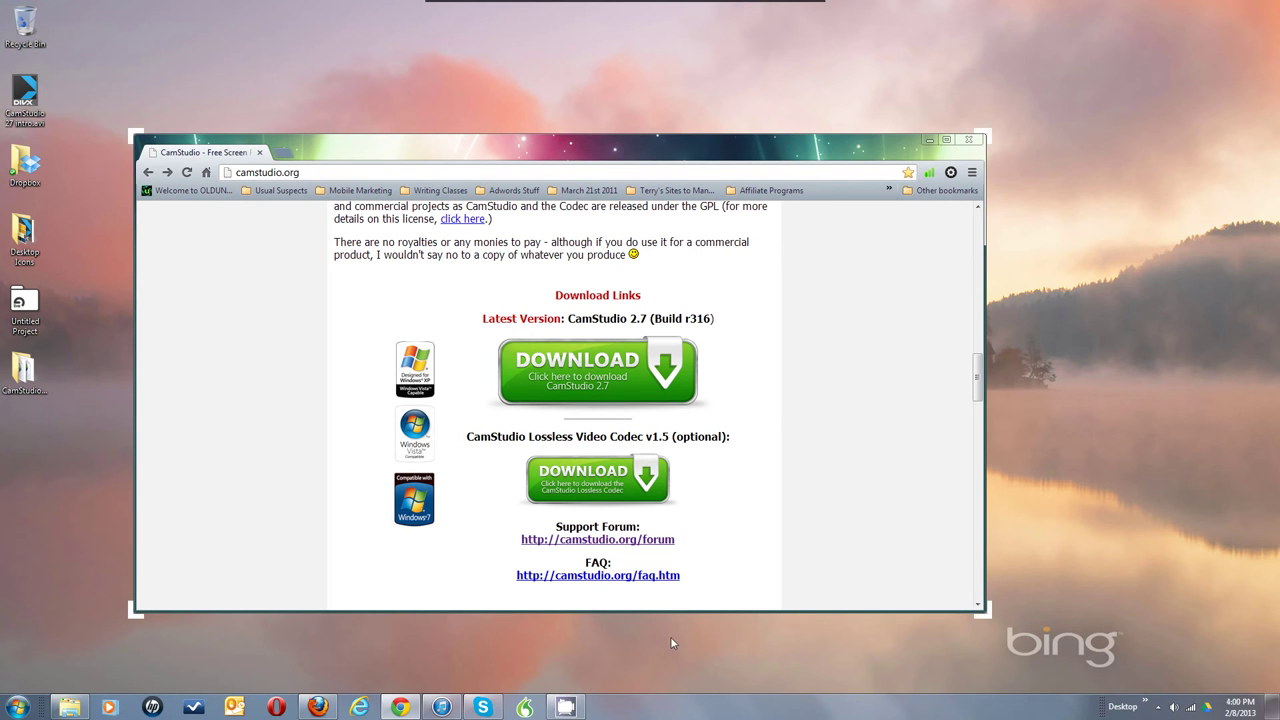
# Step: Close the minimized recorder's window from the taskbar while the Chrome window recording is running
pyautogui.click(566, 707)
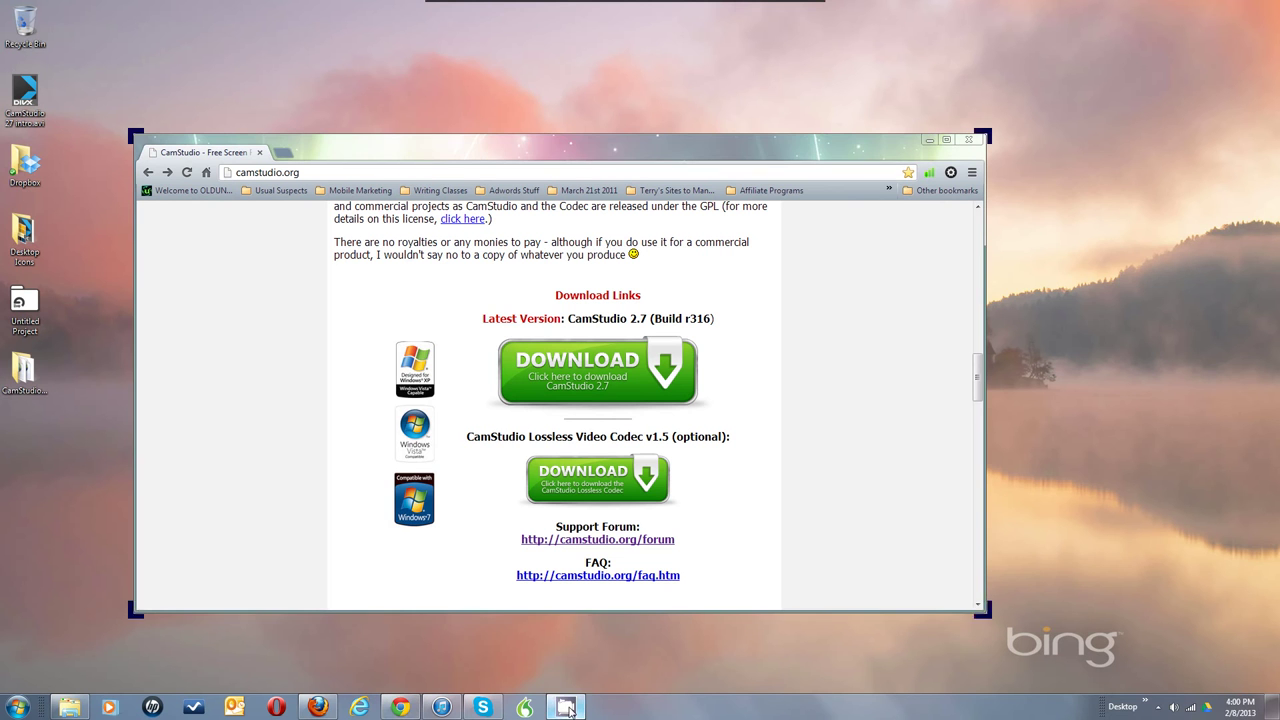
pyautogui.rightClick(566, 707)
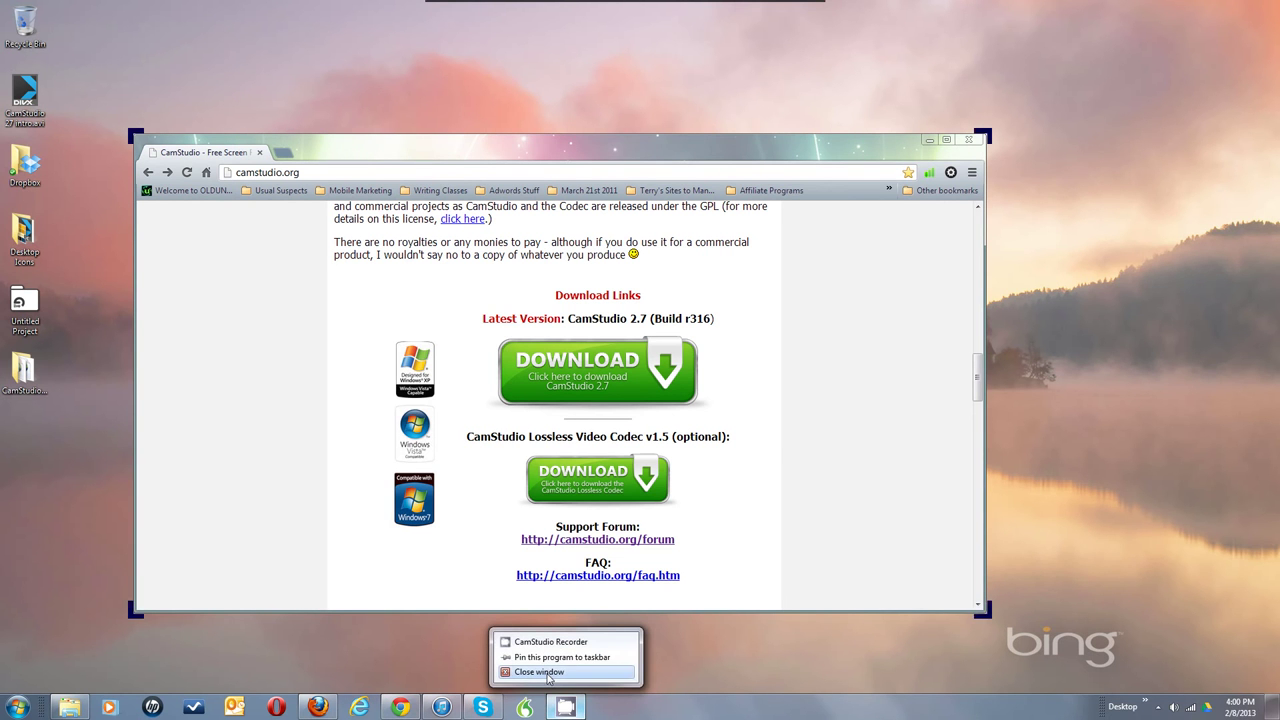
pyautogui.click(546, 672)
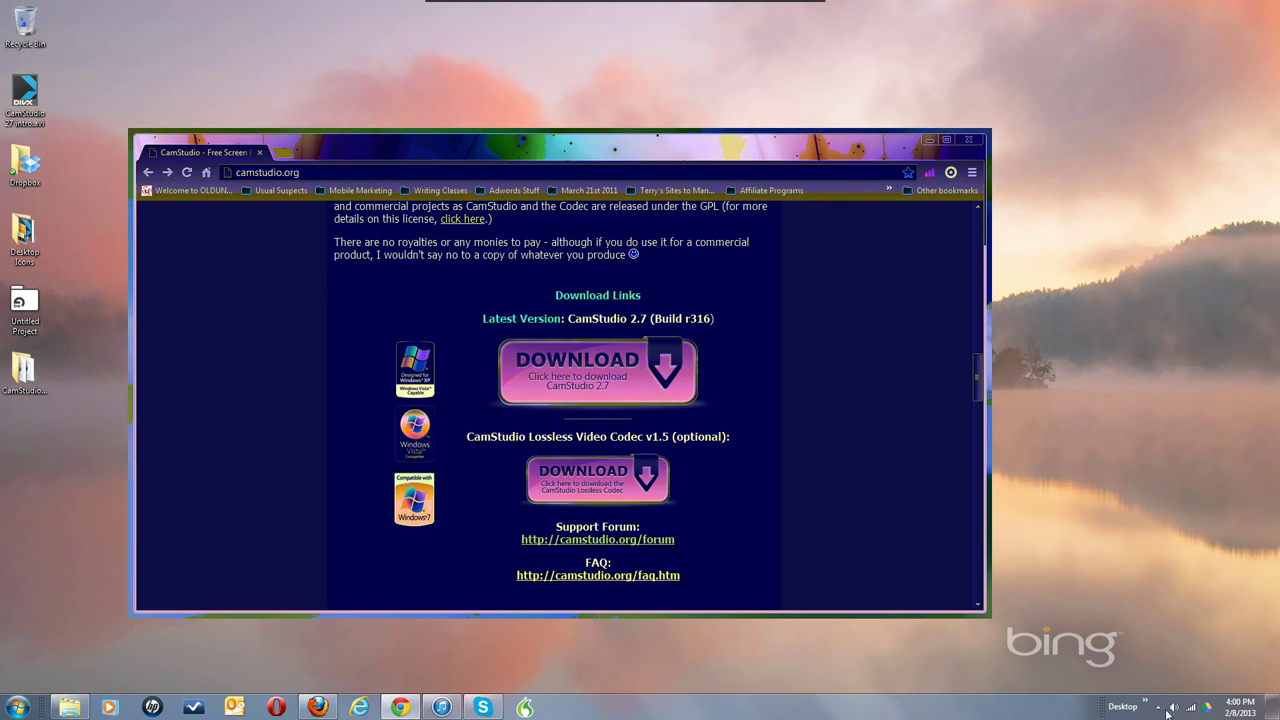
# Step: Stop the running recording from CamStudio's notification area icon and discard the AVI without saving
pyautogui.click(1160, 707)
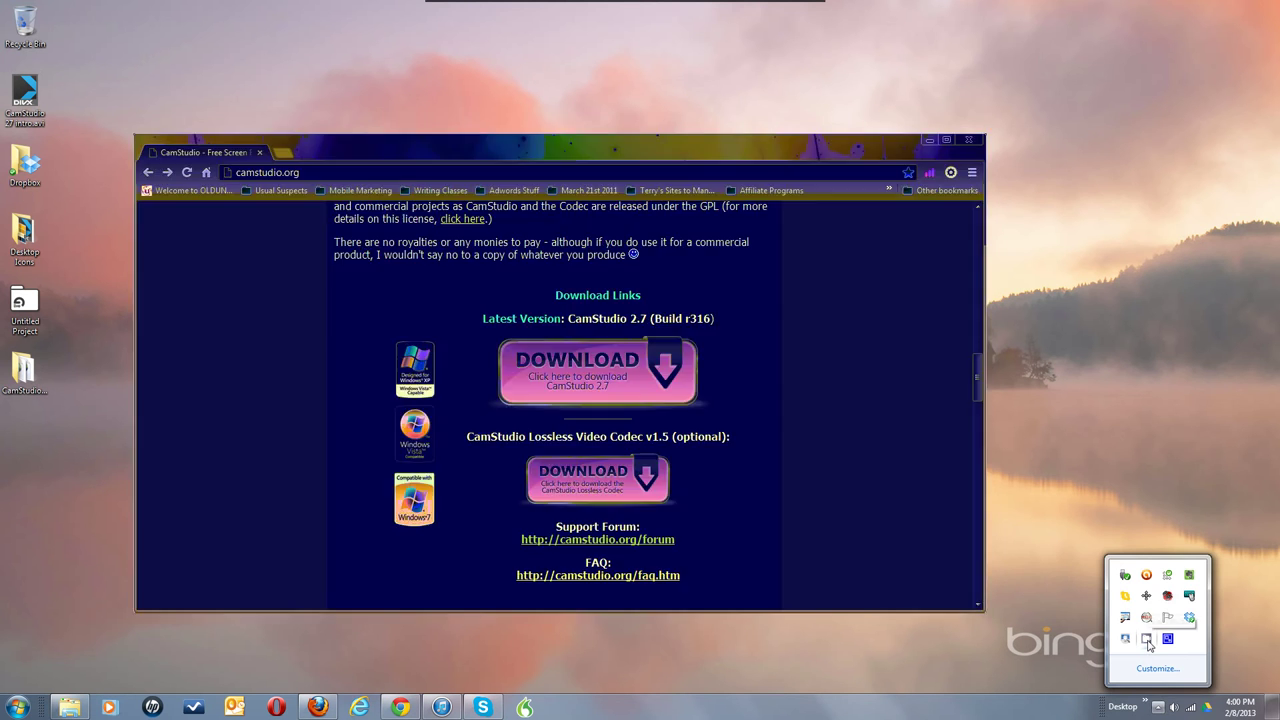
pyautogui.rightClick(1147, 641)
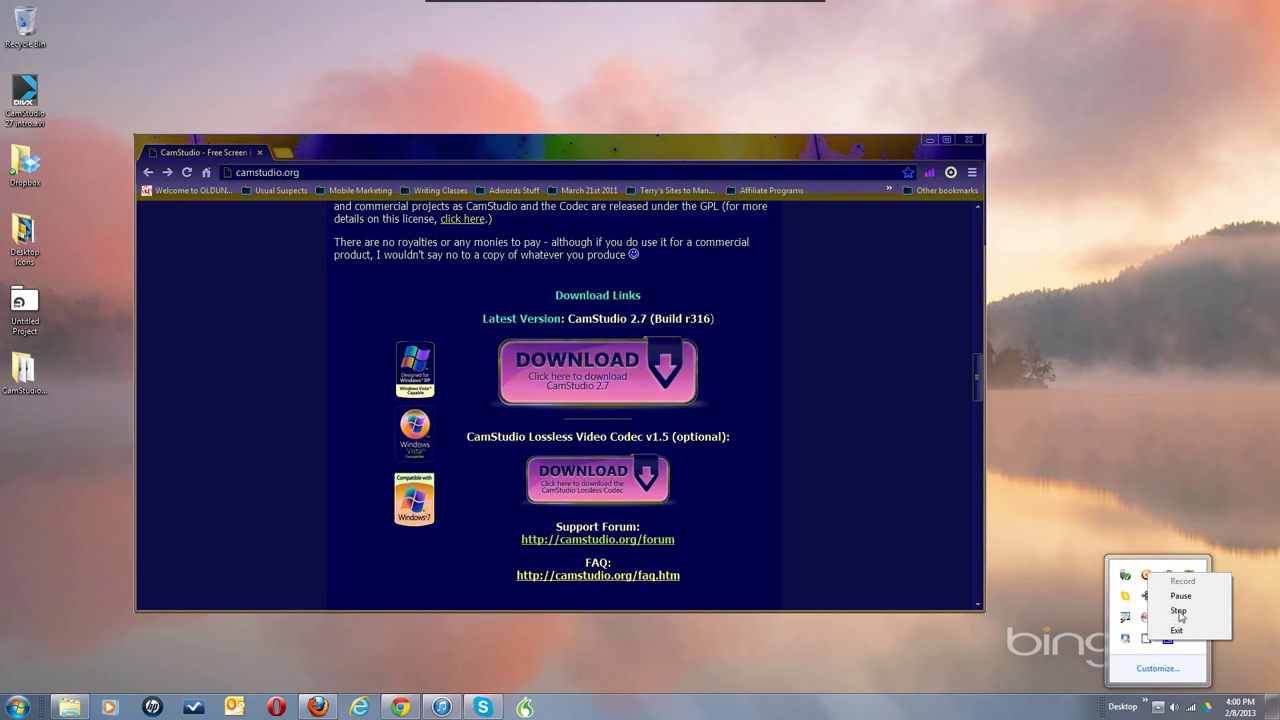
pyautogui.click(1179, 611)
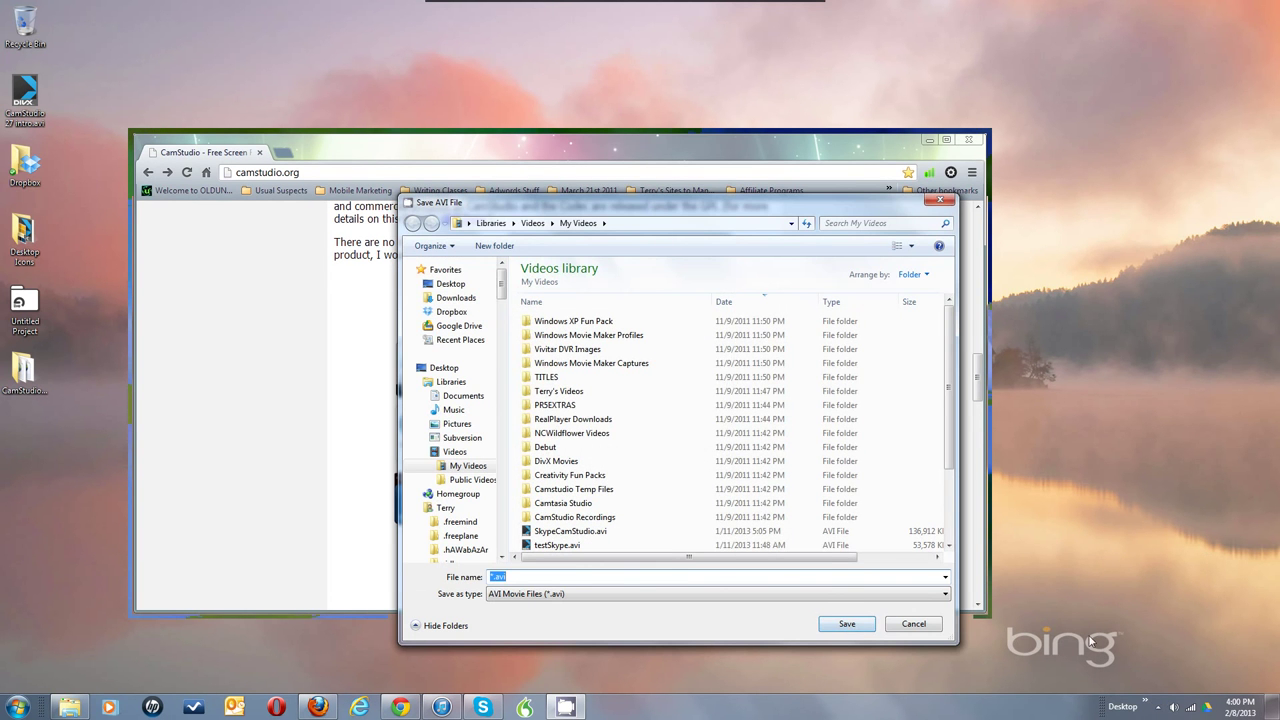
pyautogui.click(914, 626)
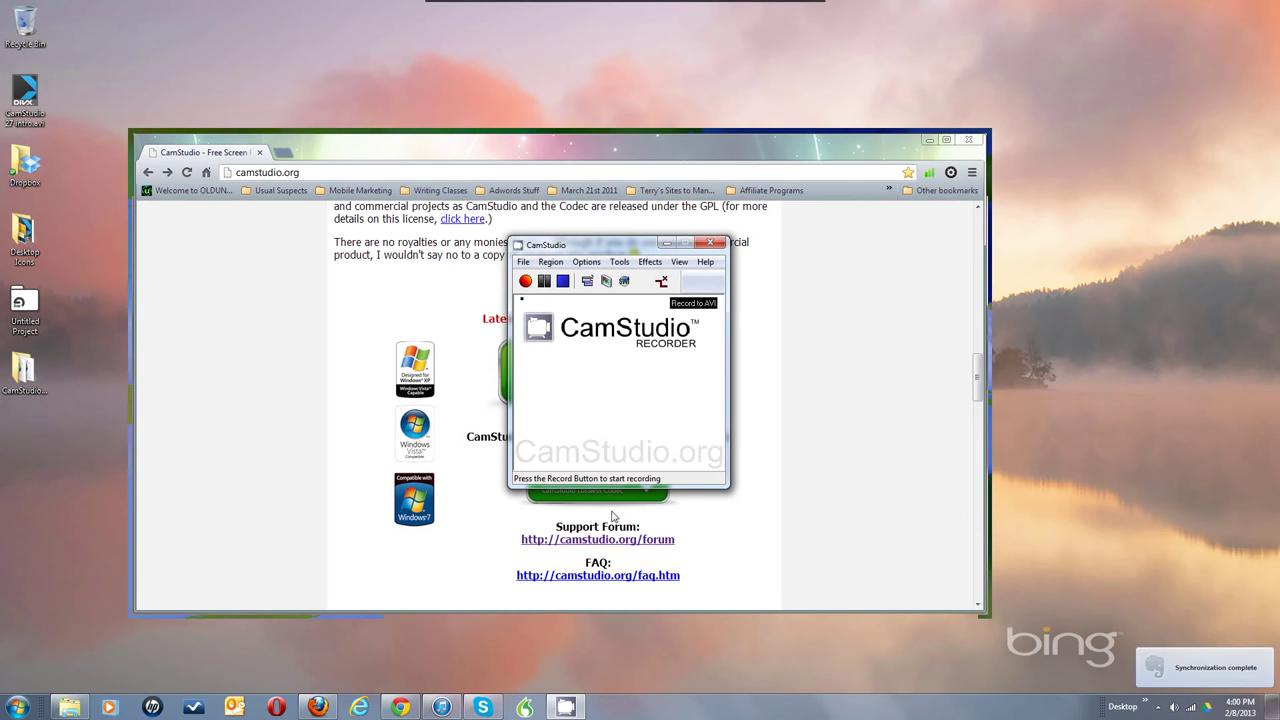
# Step: Close the recorder window to the notification area, restore it, and view the commands of its tray icon
pyautogui.moveTo(577, 709)
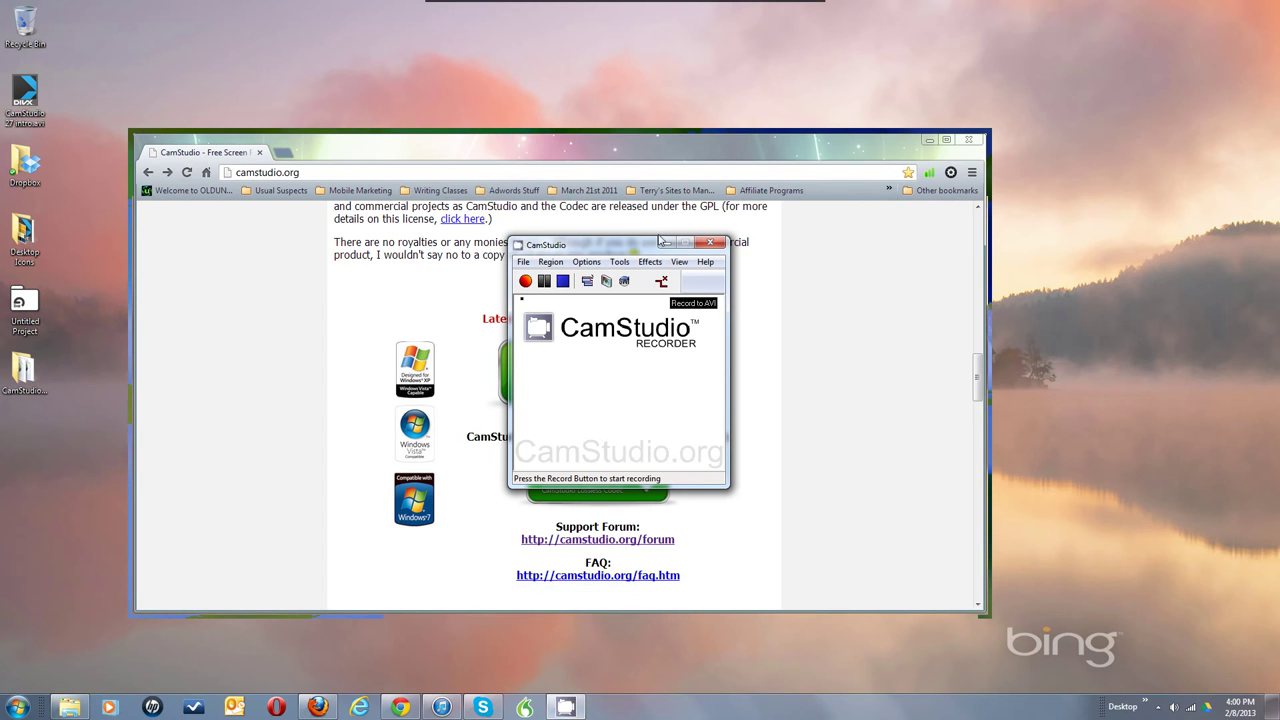
pyautogui.hotkey('alt', 'F4')
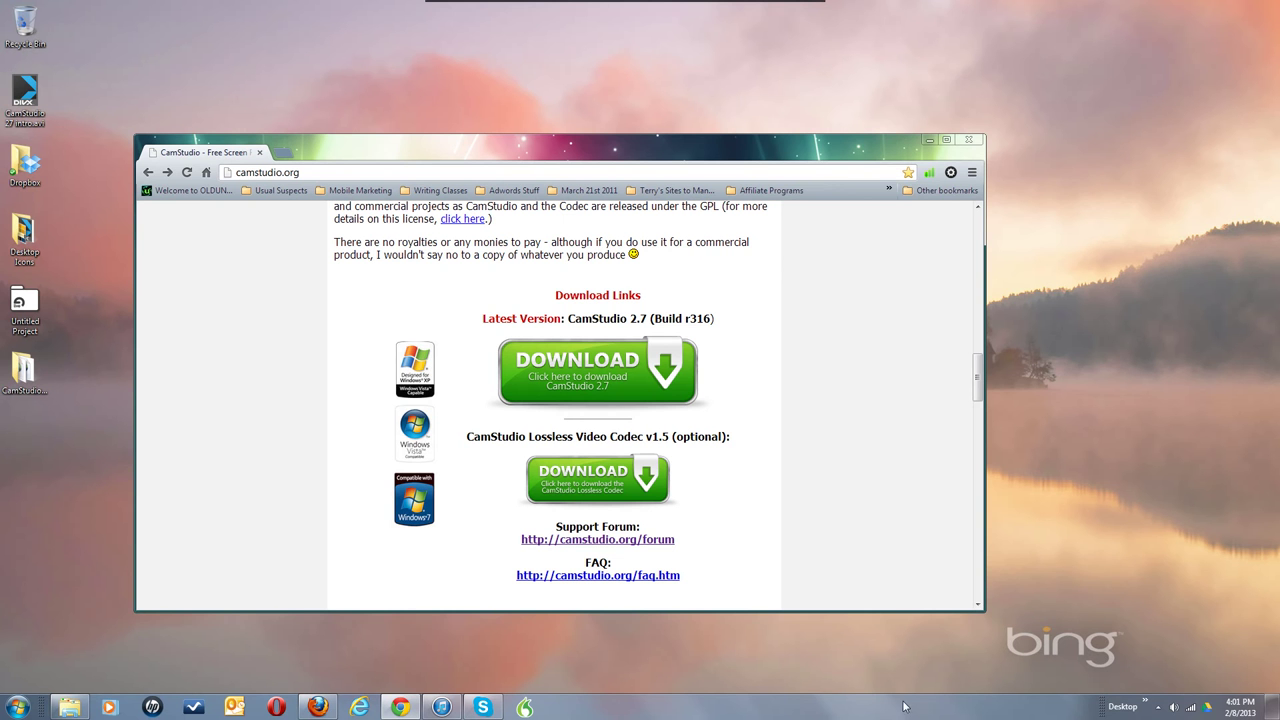
pyautogui.click(1158, 706)
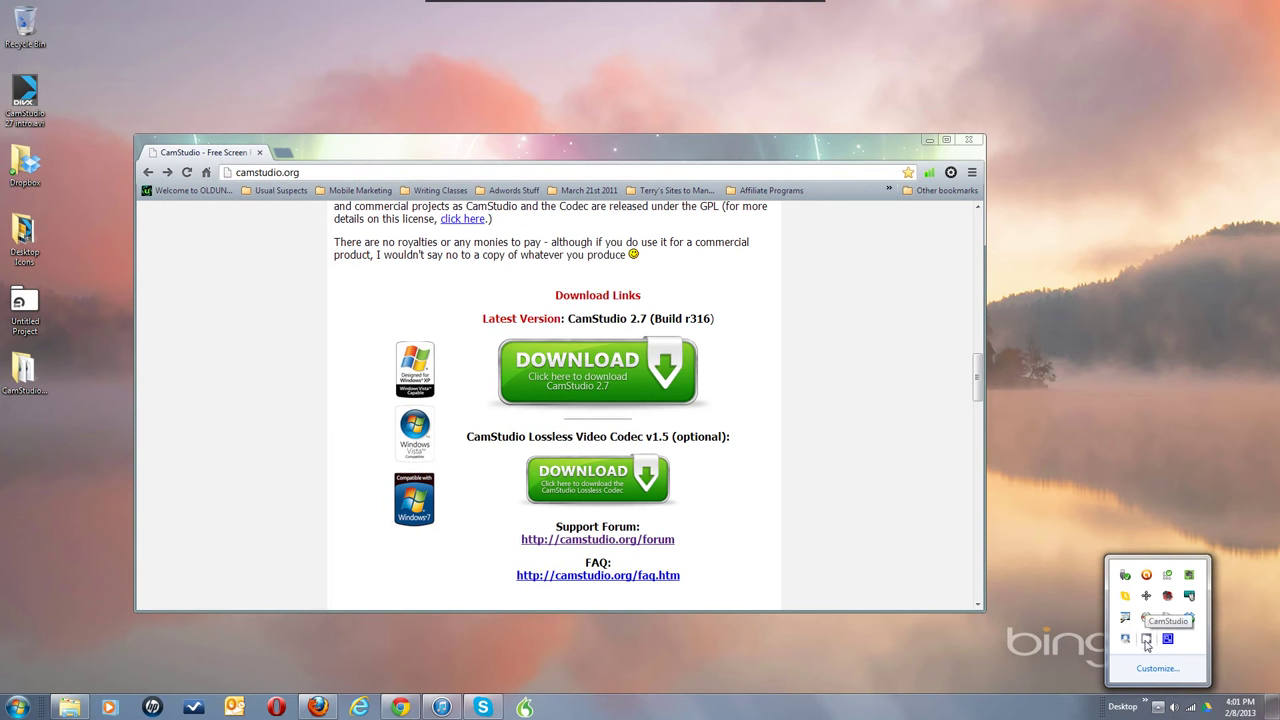
pyautogui.click(1013, 560)
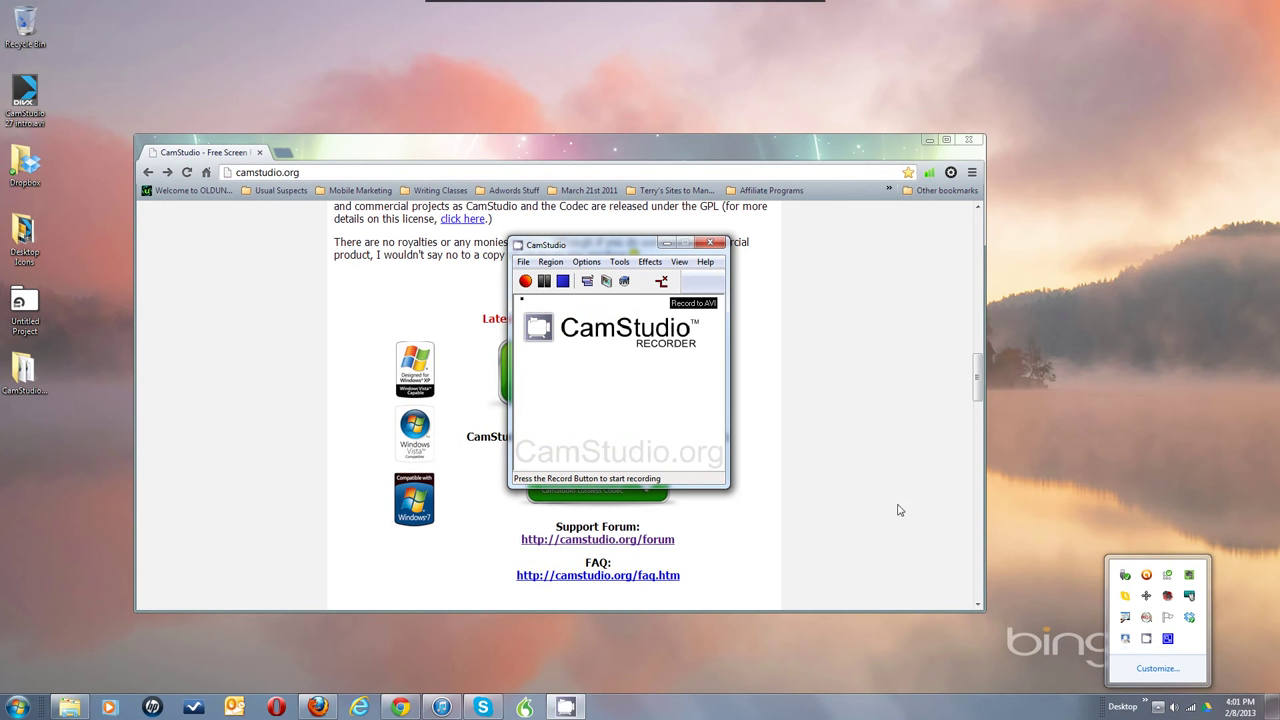
pyautogui.rightClick(1150, 620)
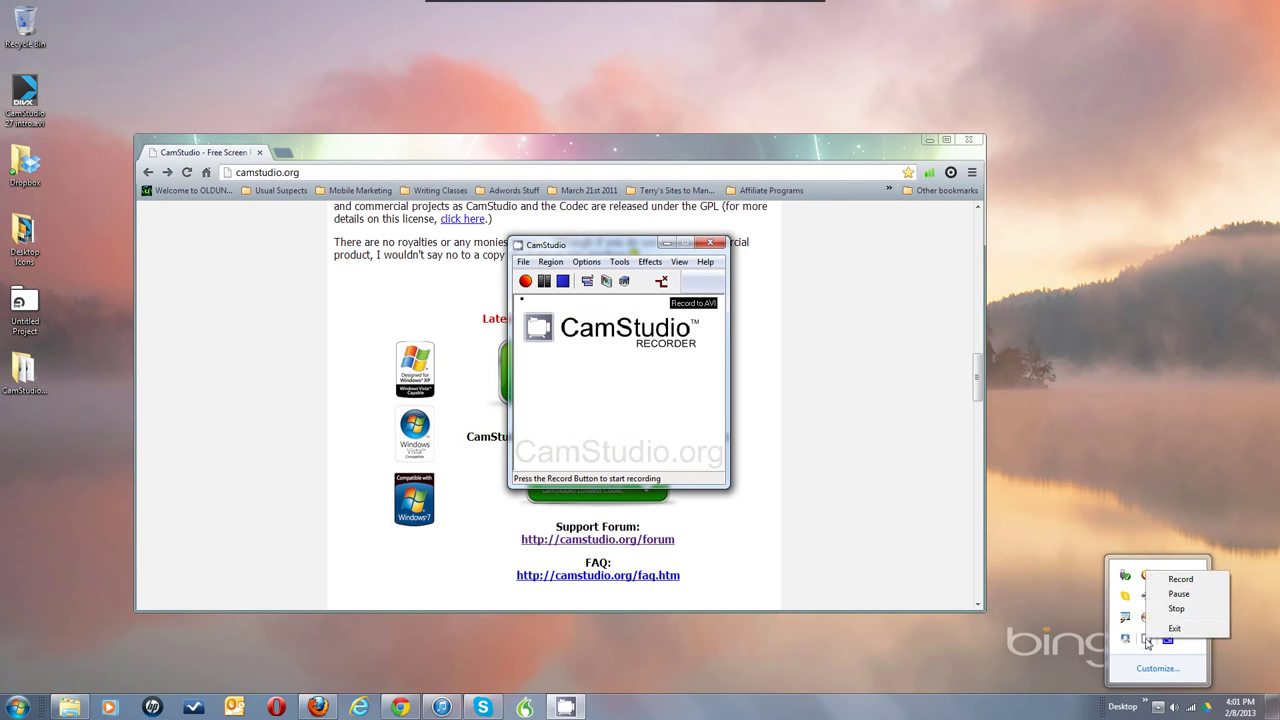
pyautogui.click(1048, 648)
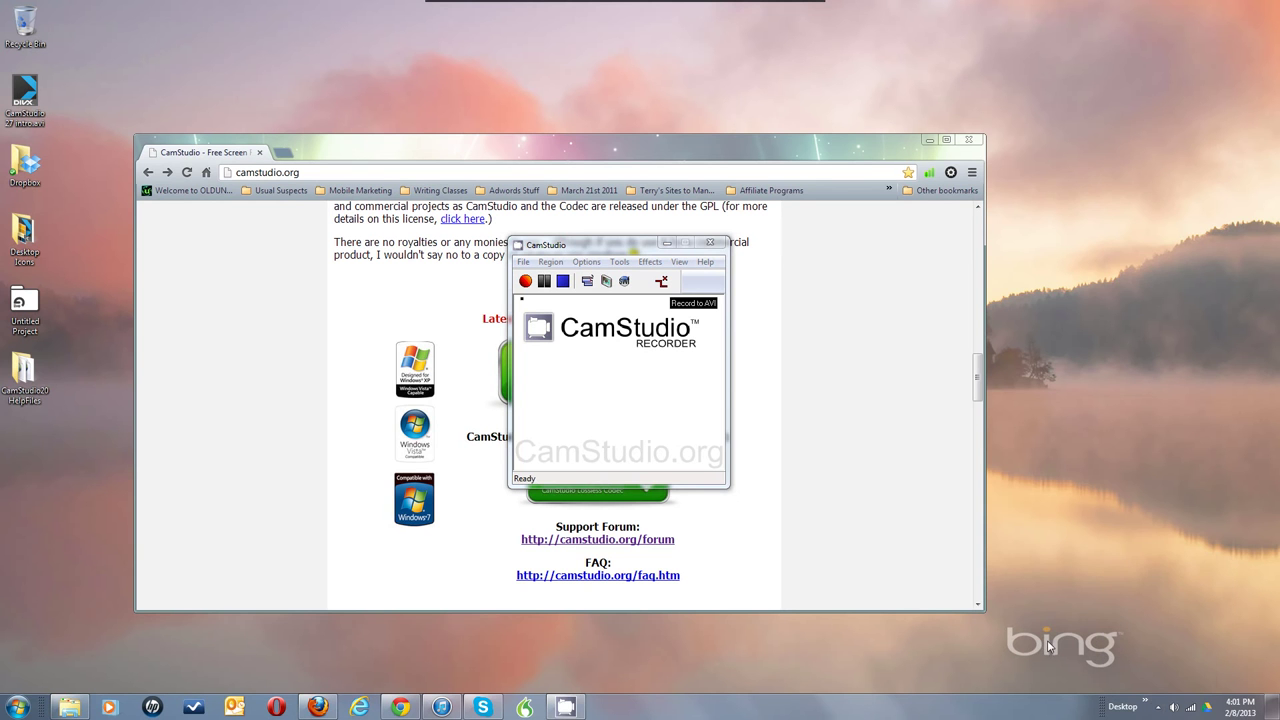
# Step: Switch the capture area to a fixed region of 1280 by 720 with its top-left corner at 200, 200
pyautogui.click(636, 384)
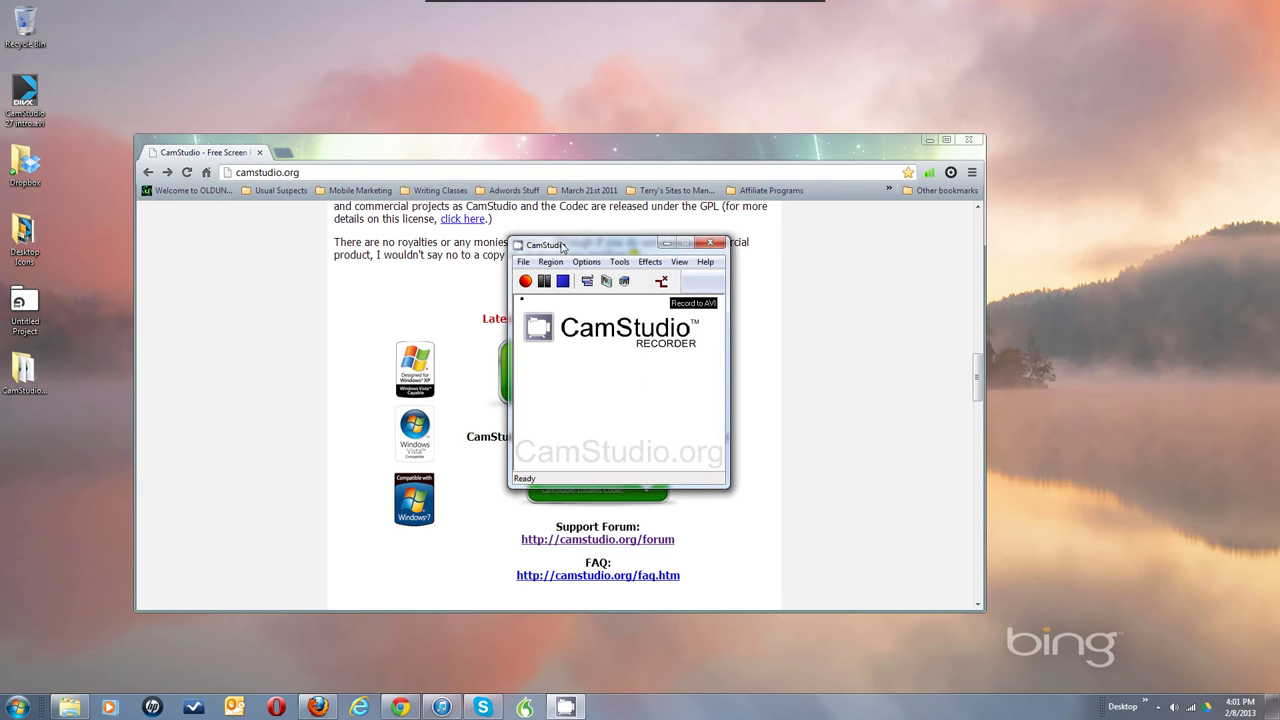
pyautogui.click(550, 262)
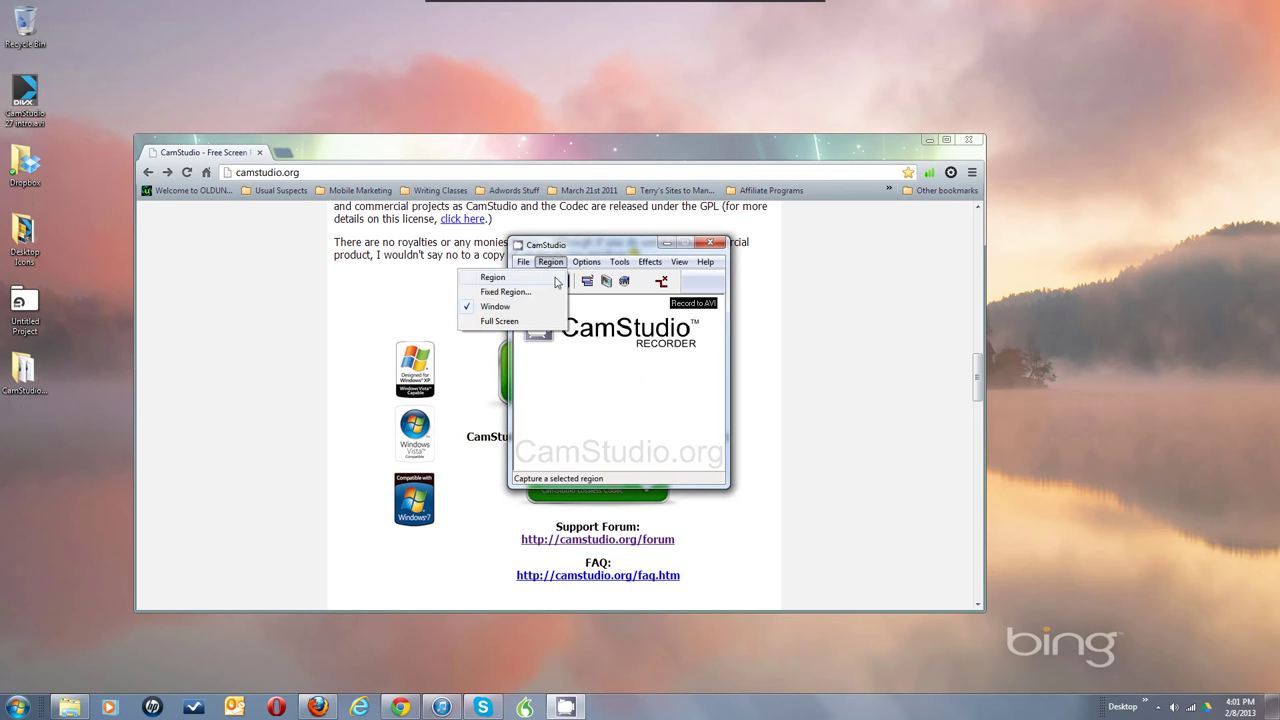
pyautogui.click(505, 292)
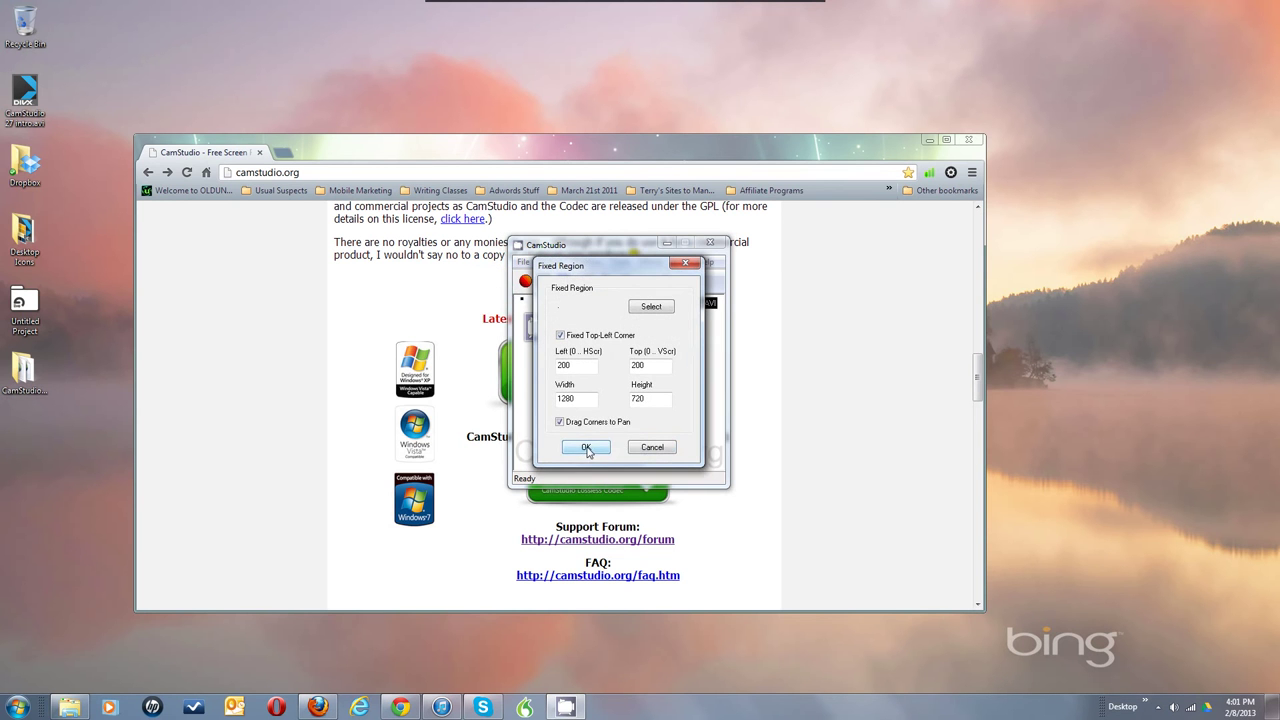
pyautogui.click(586, 448)
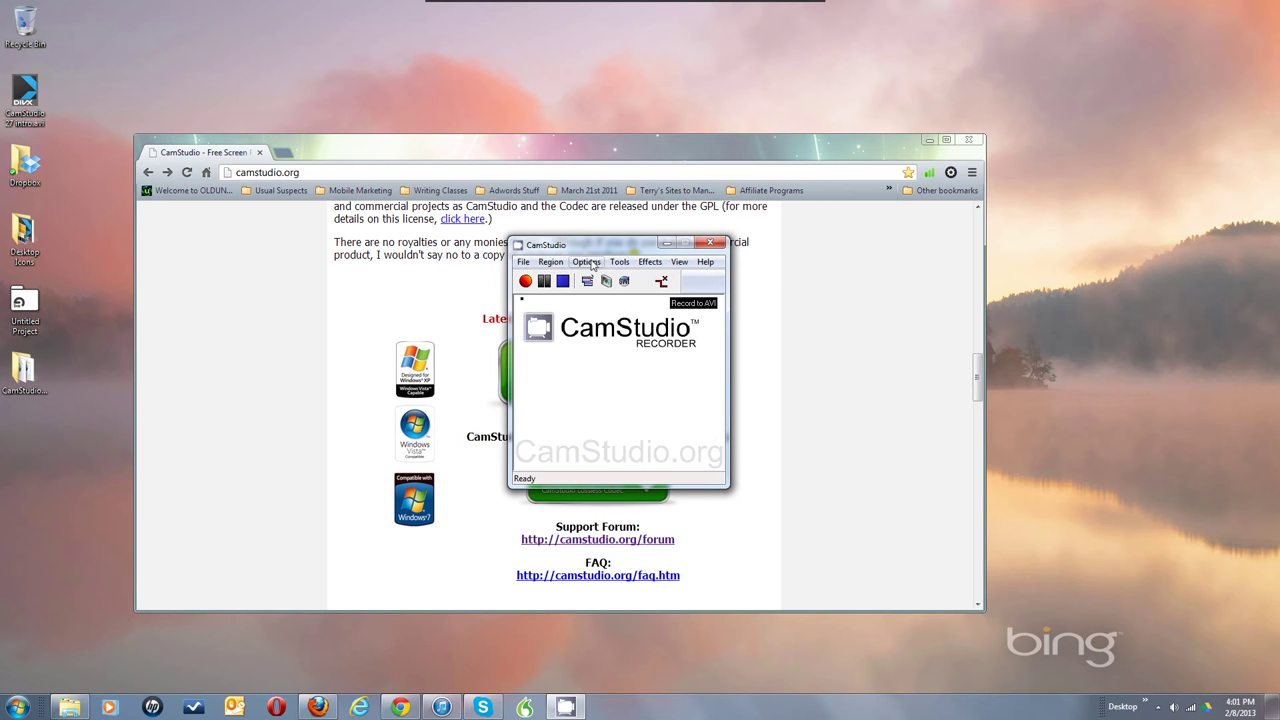
# Step: Open the recorder's video options and review the available compressors
pyautogui.click(587, 262)
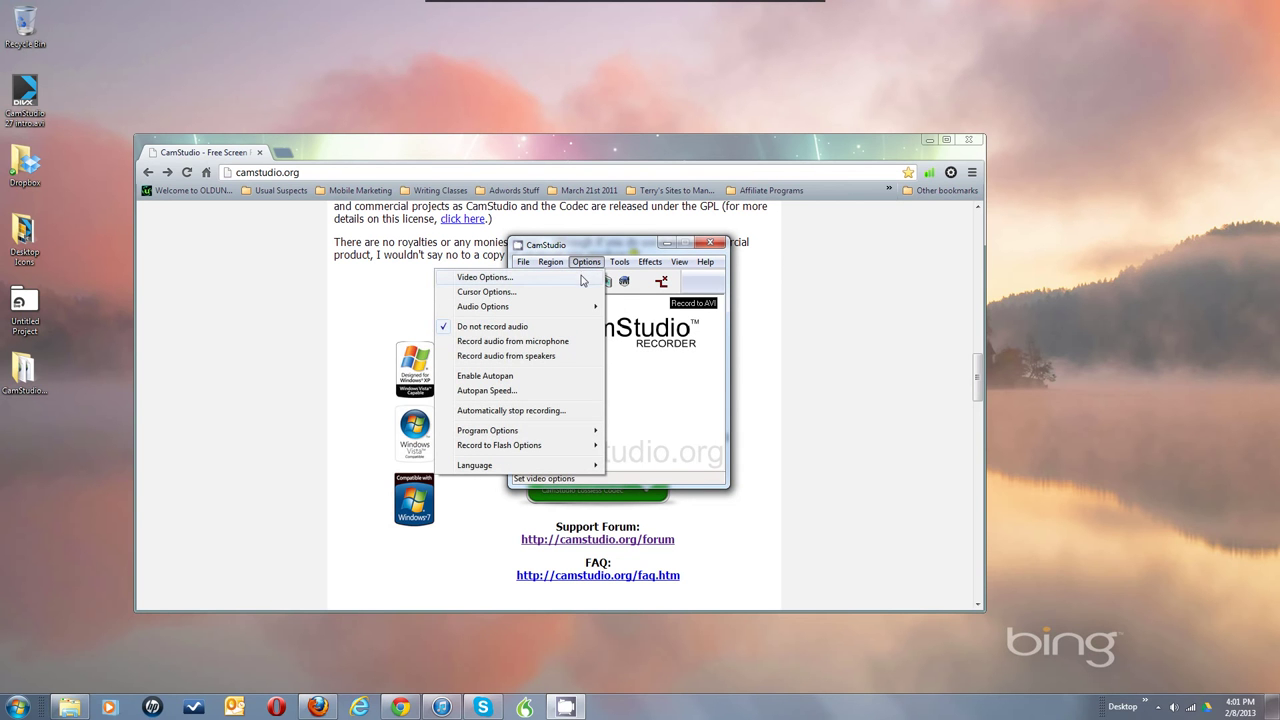
pyautogui.click(583, 279)
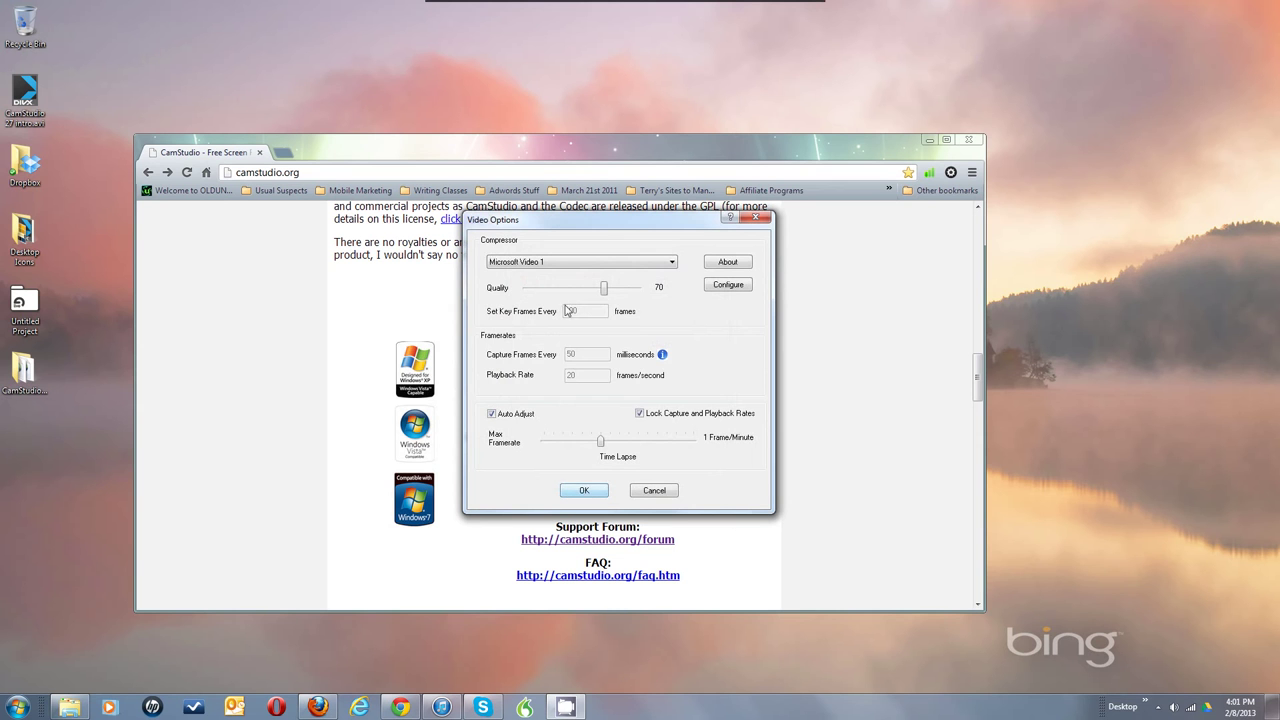
pyautogui.click(670, 263)
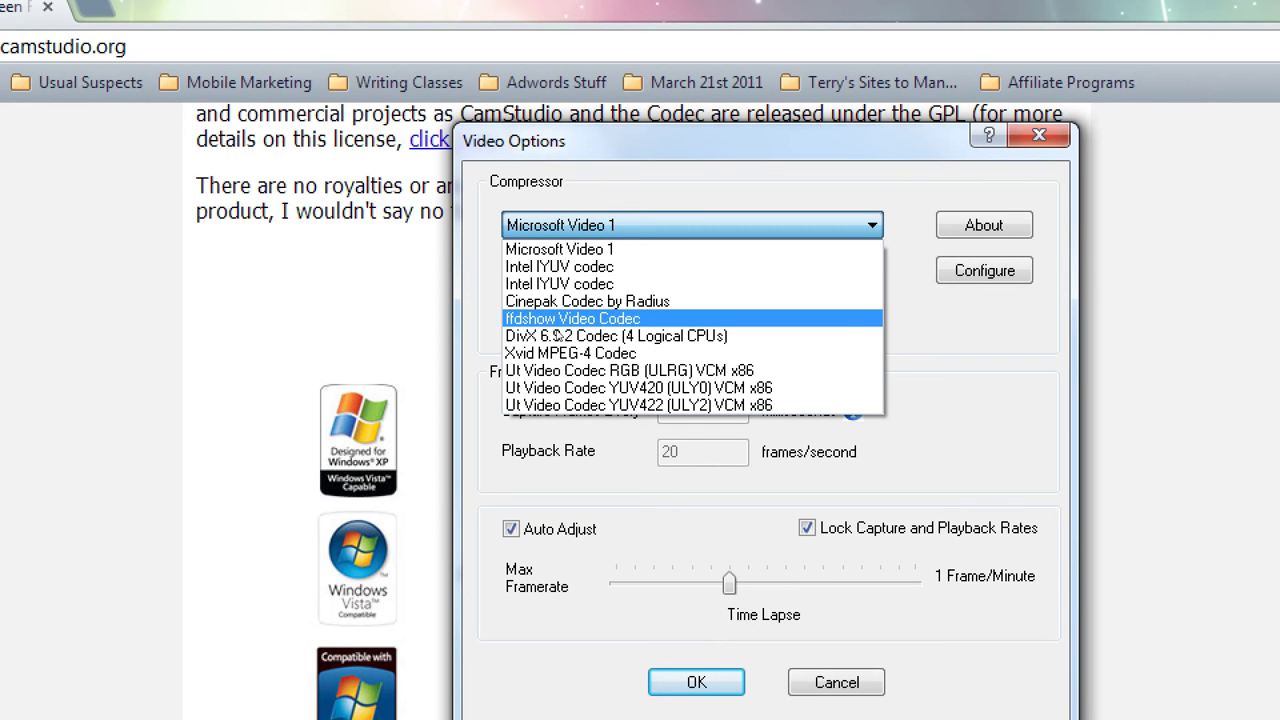
pyautogui.press('Escape')
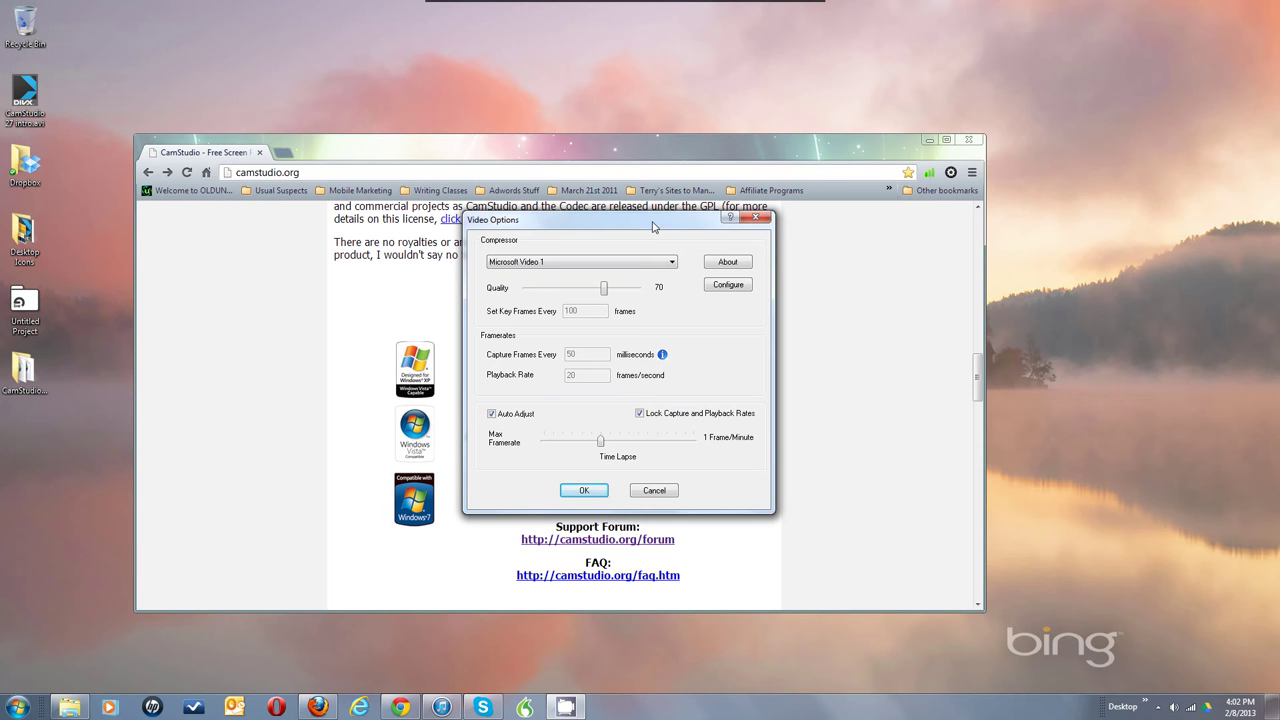
# Step: Try Xvid MPEG-4 Codec as the compressor and switch back to Microsoft Video 1
pyautogui.click(666, 262)
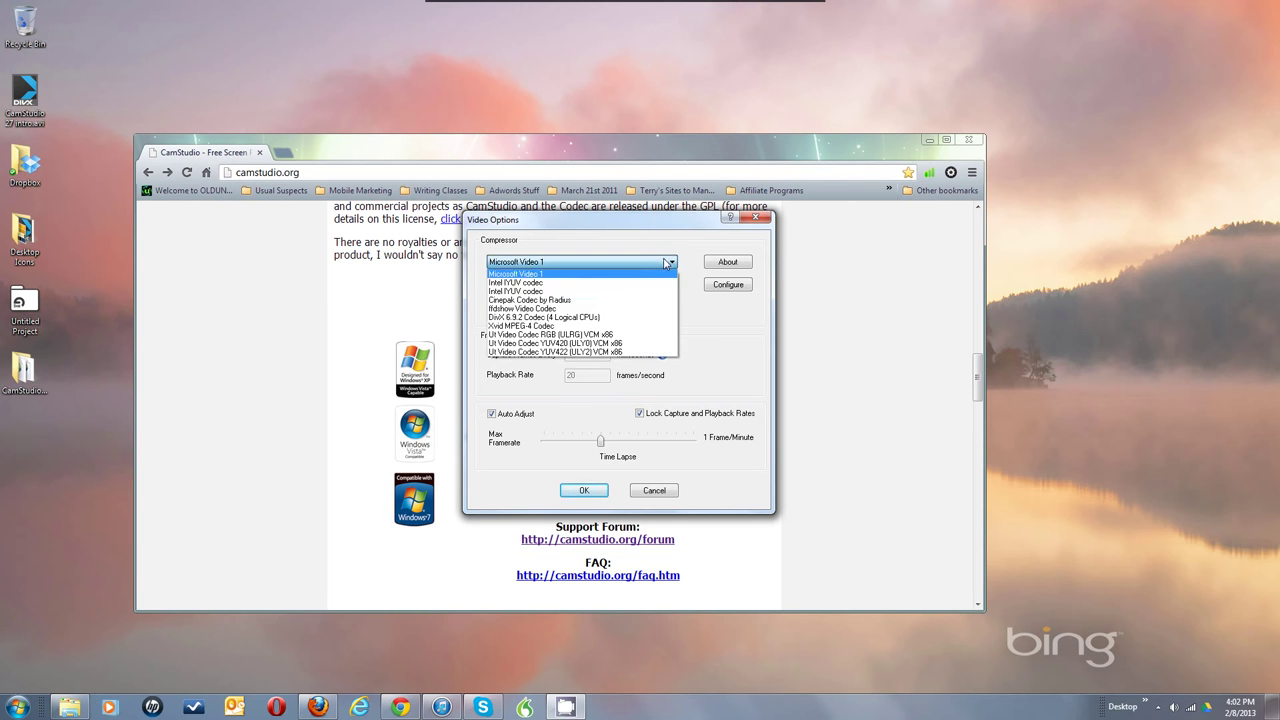
pyautogui.click(570, 327)
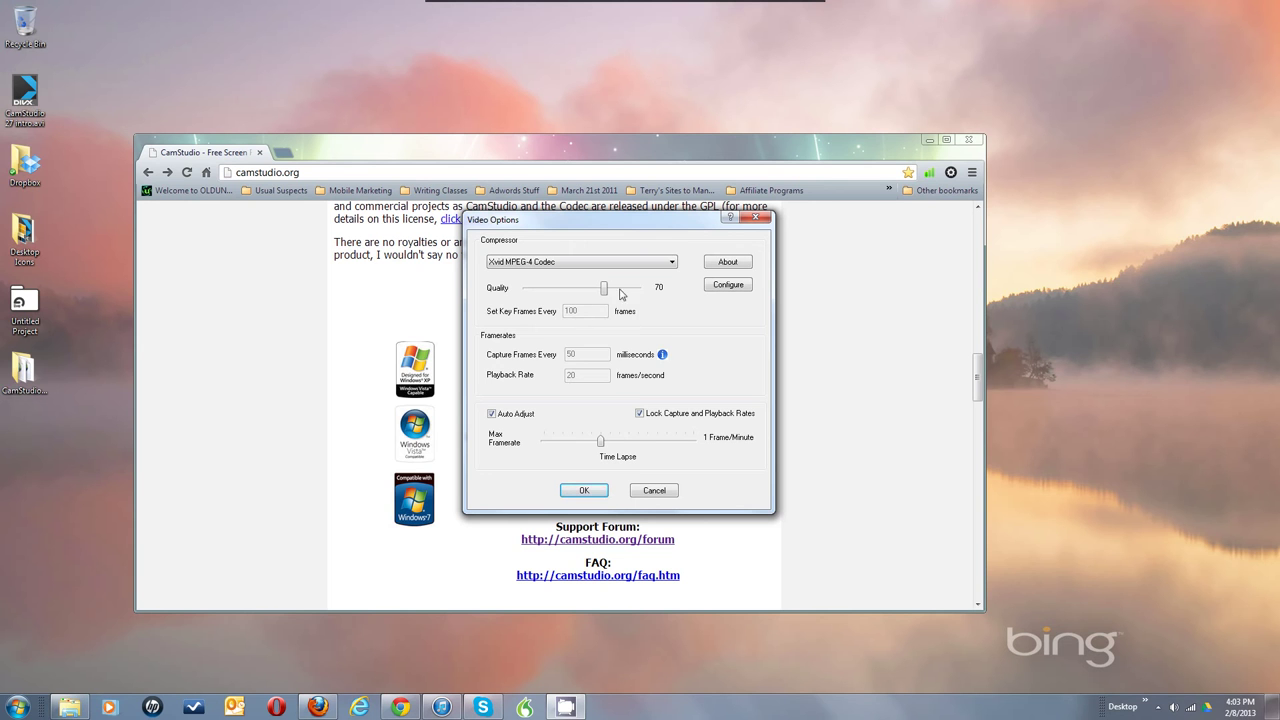
pyautogui.click(671, 263)
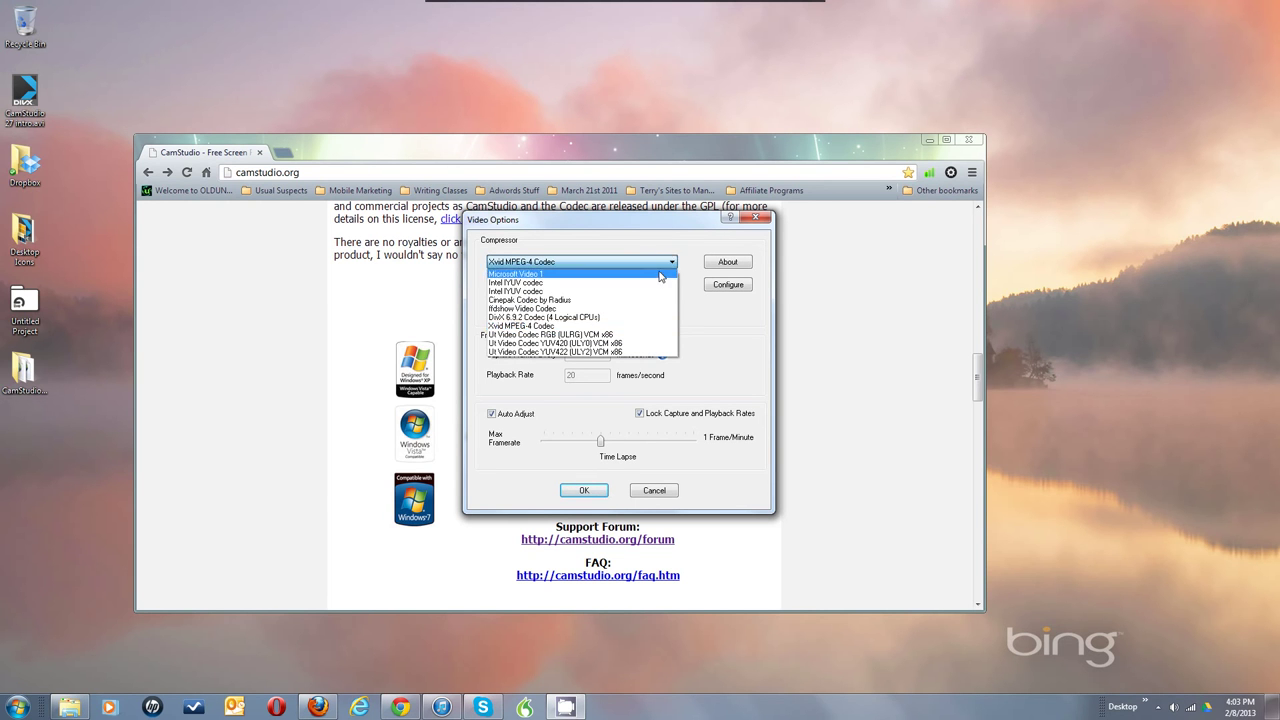
pyautogui.click(660, 274)
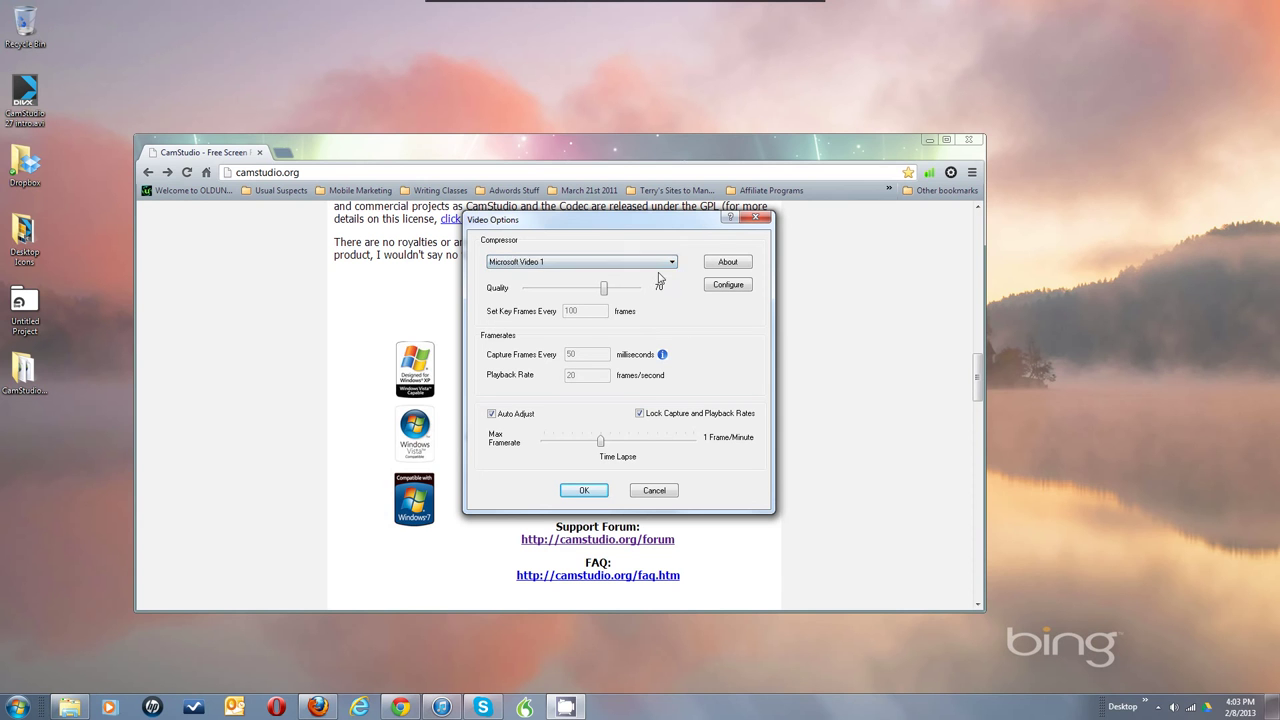
# Step: Set the video quality to 100 and raise the temporal quality ratio in the Microsoft Video 1 configuration
pyautogui.click(604, 288)
pyautogui.moveTo(604, 290); pyautogui.dragTo(638, 288)
pyautogui.click(517, 264)
pyautogui.click(728, 287)
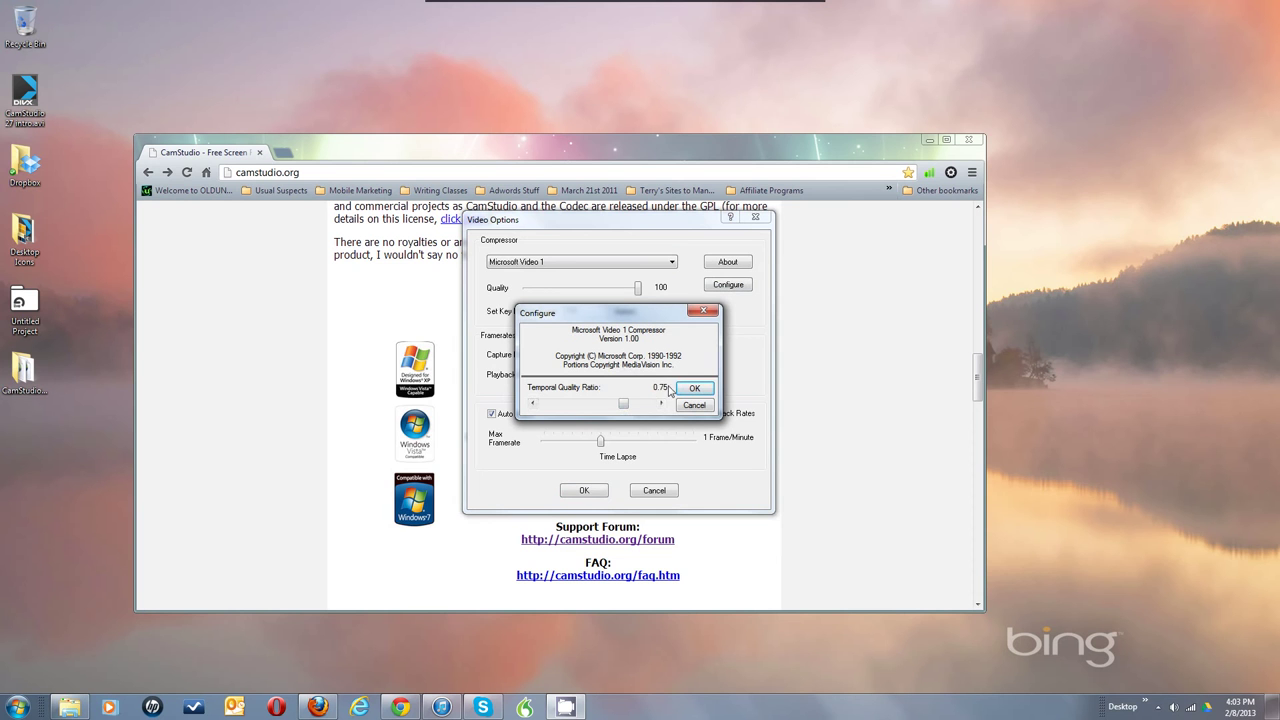
pyautogui.moveTo(624, 408); pyautogui.dragTo(642, 412)
pyautogui.click(685, 390)
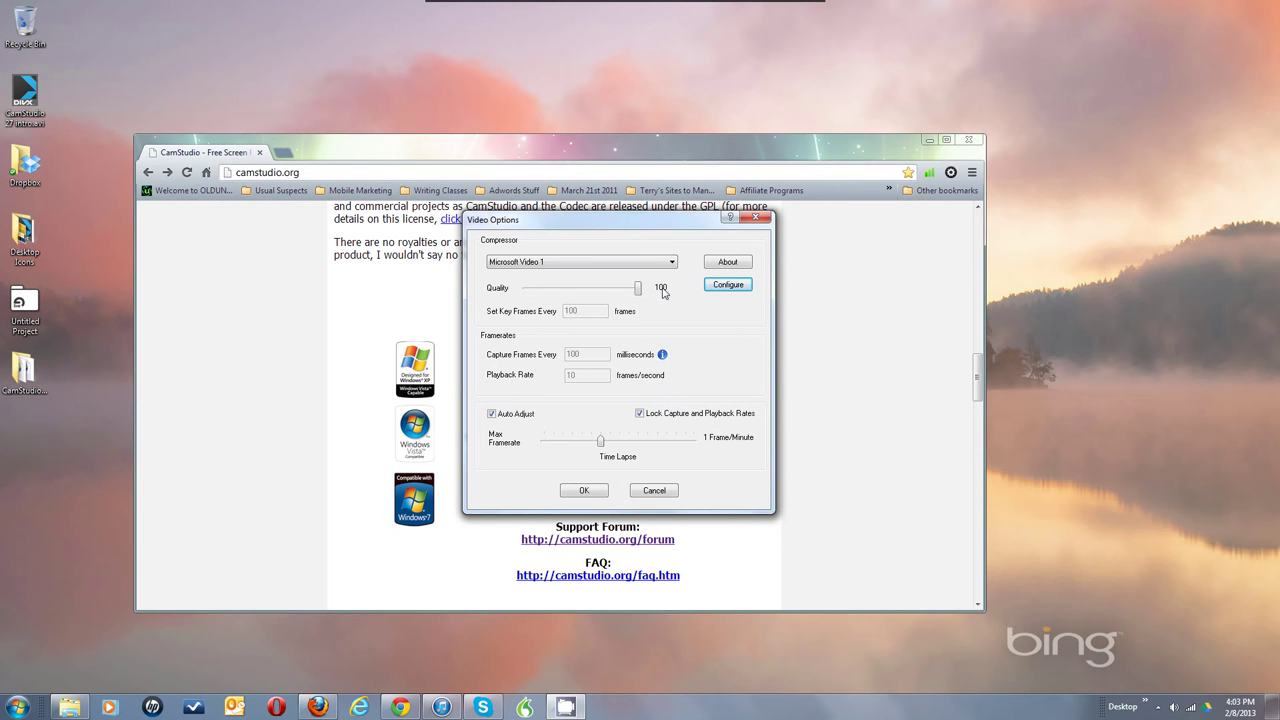
# Step: Turn Auto Adjust off and on again, and try Max Framerate positions, ending at 10 frames/second
pyautogui.click(670, 262)
pyautogui.click(492, 414)
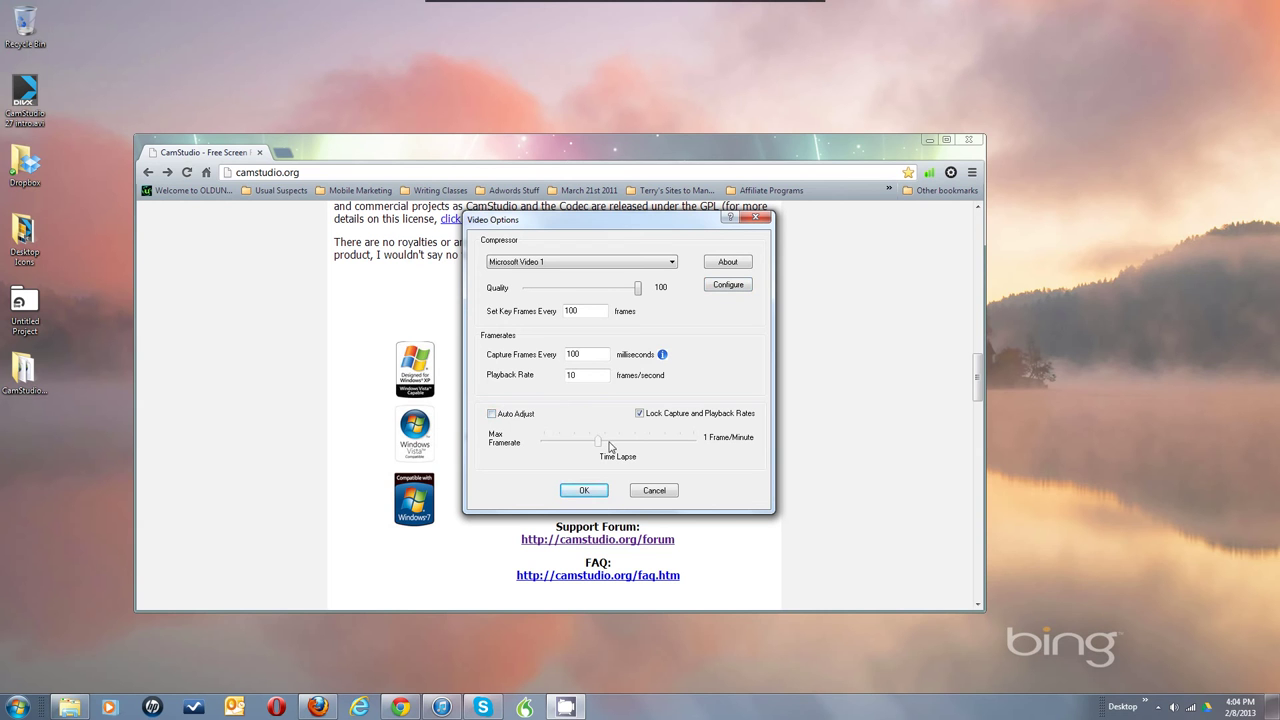
pyautogui.click(495, 416)
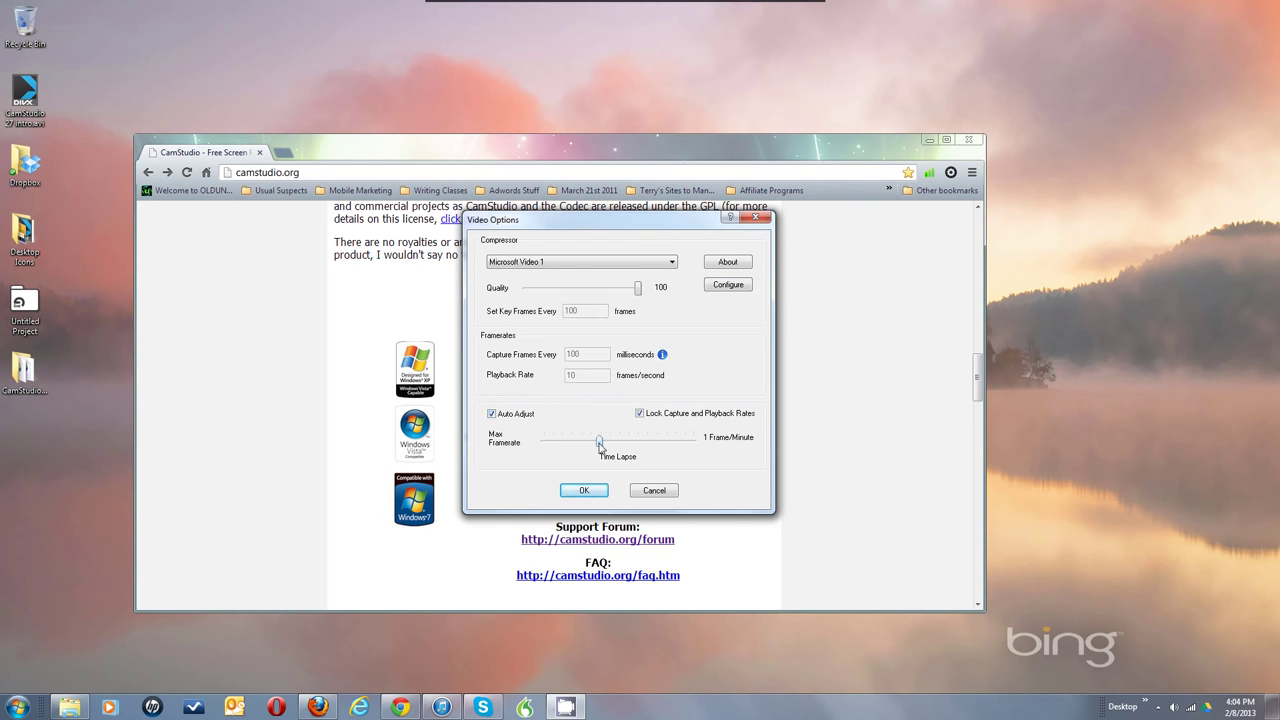
pyautogui.moveTo(600, 442); pyautogui.dragTo(605, 442)
pyautogui.moveTo(605, 443)
pyautogui.mouseDown()
pyautogui.moveTo(620, 446)
pyautogui.moveTo(607, 444)
pyautogui.mouseUp()
pyautogui.moveTo(606, 445); pyautogui.dragTo(598, 448)
# Step: Disable Auto Adjust and set key frames to every 200 frames
pyautogui.click(491, 413)
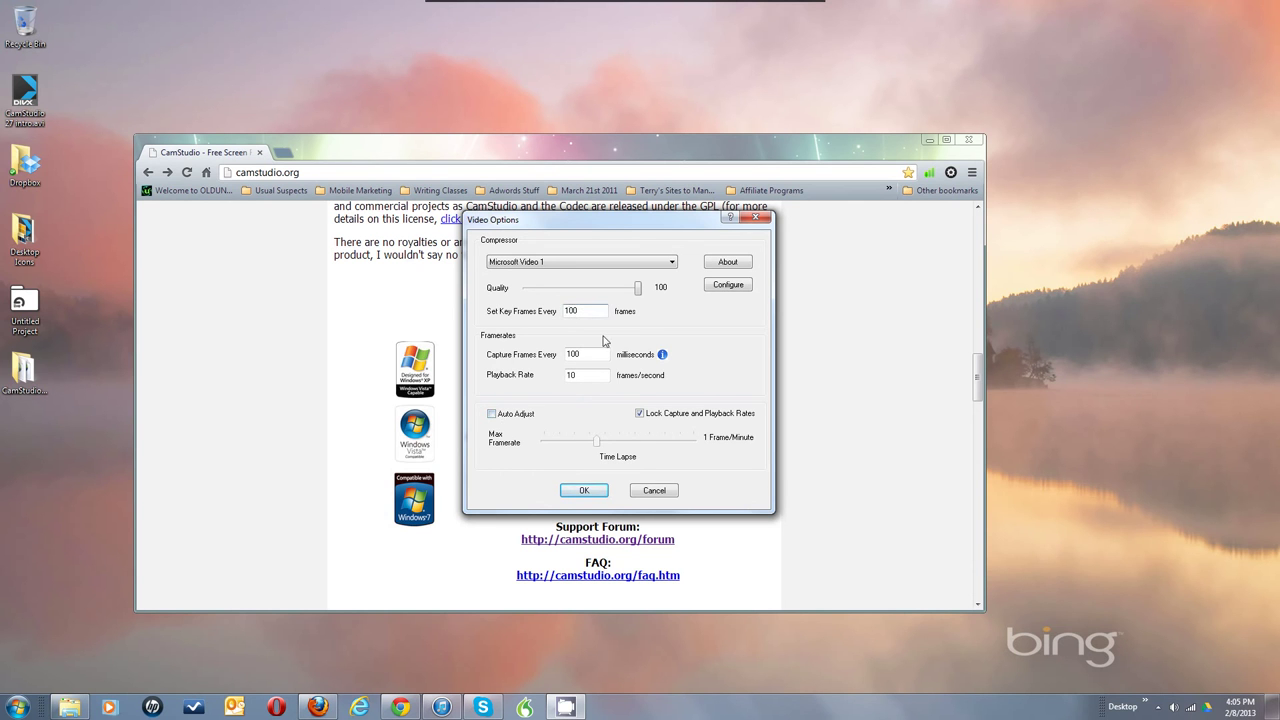
pyautogui.press('BackSpace')
pyautogui.write('2')
# Step: Select Xvid MPEG-4 Codec as the compressor and re-enable Auto Adjust with a slight change to the Max Framerate
pyautogui.click(674, 263)
pyautogui.click(674, 263)
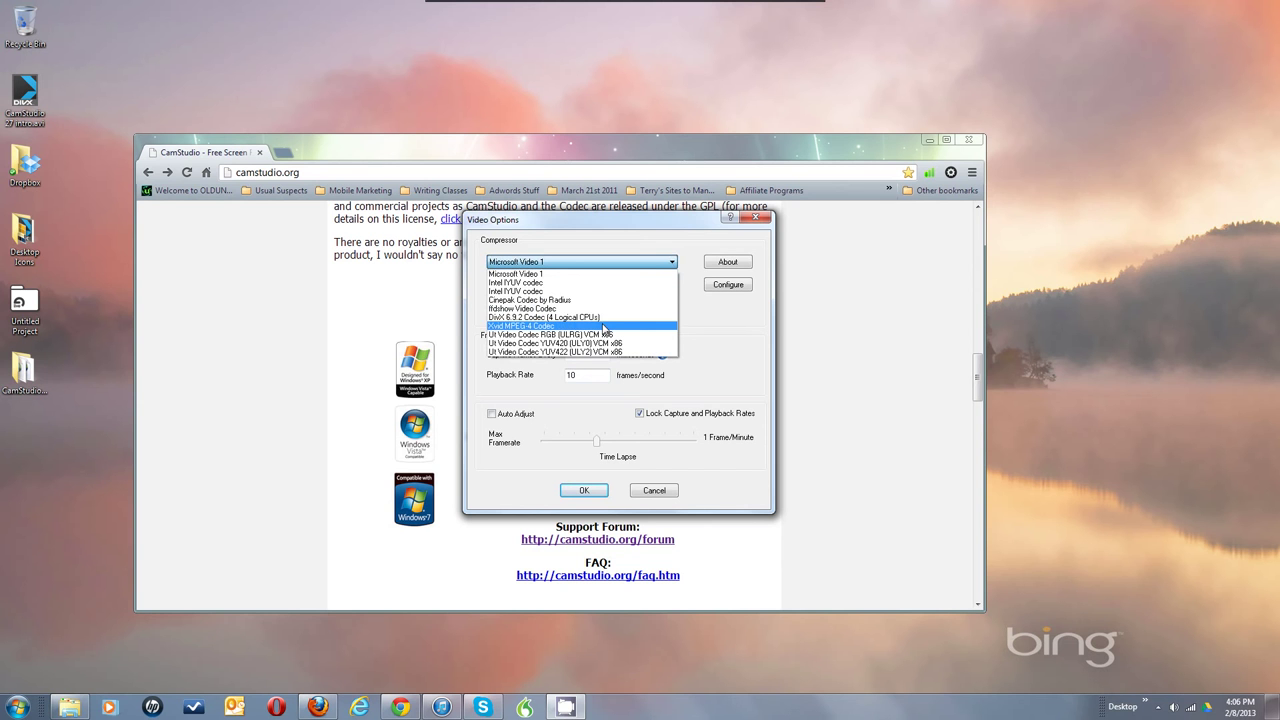
pyautogui.click(645, 333)
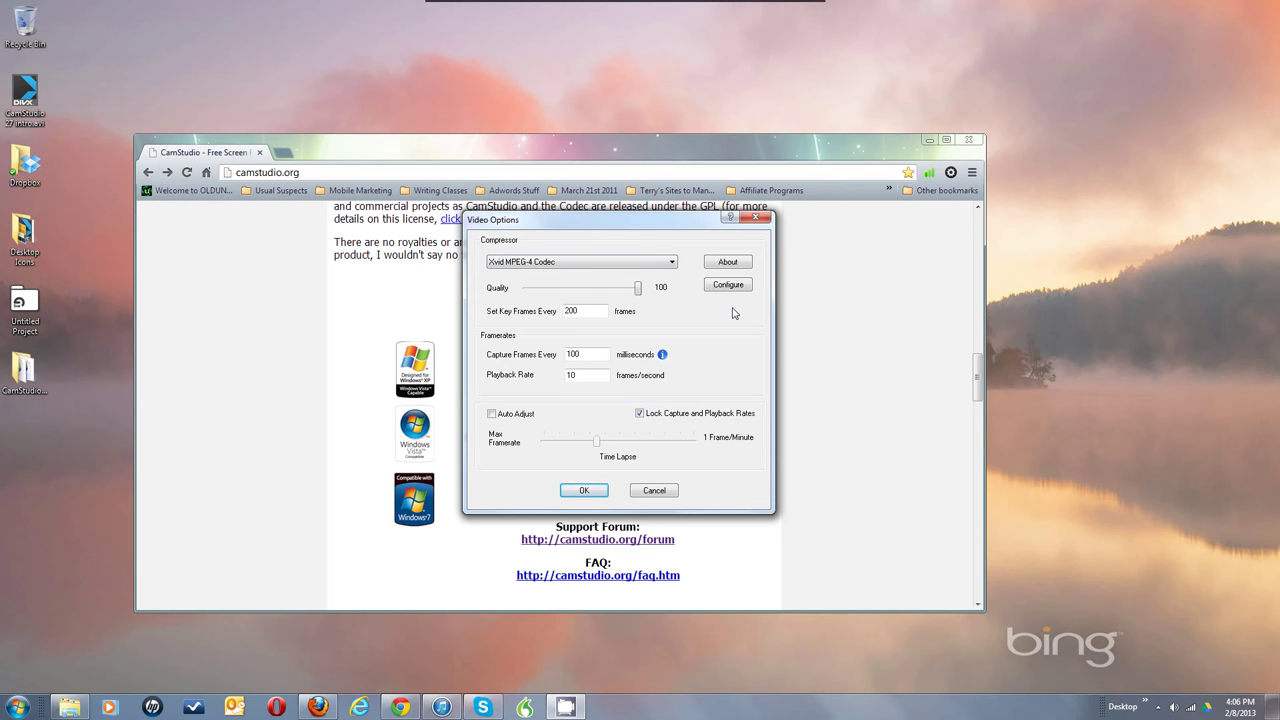
pyautogui.click(671, 264)
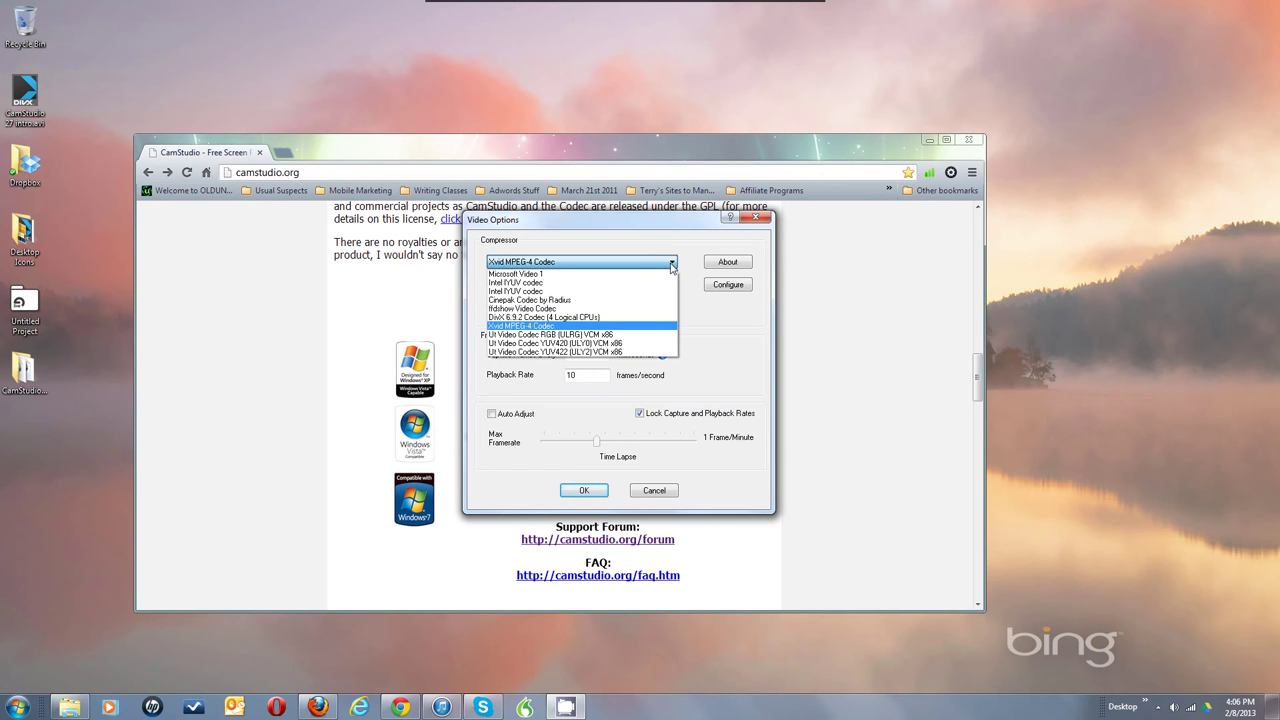
pyautogui.click(671, 264)
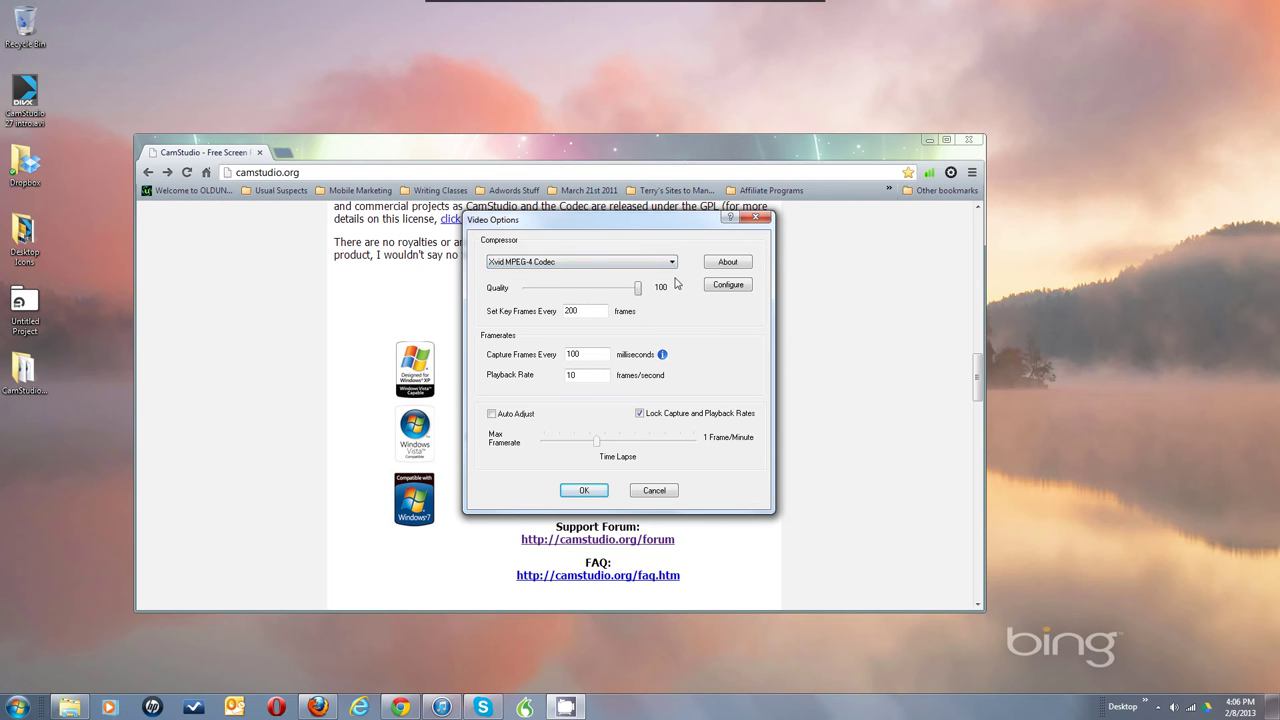
pyautogui.click(672, 262)
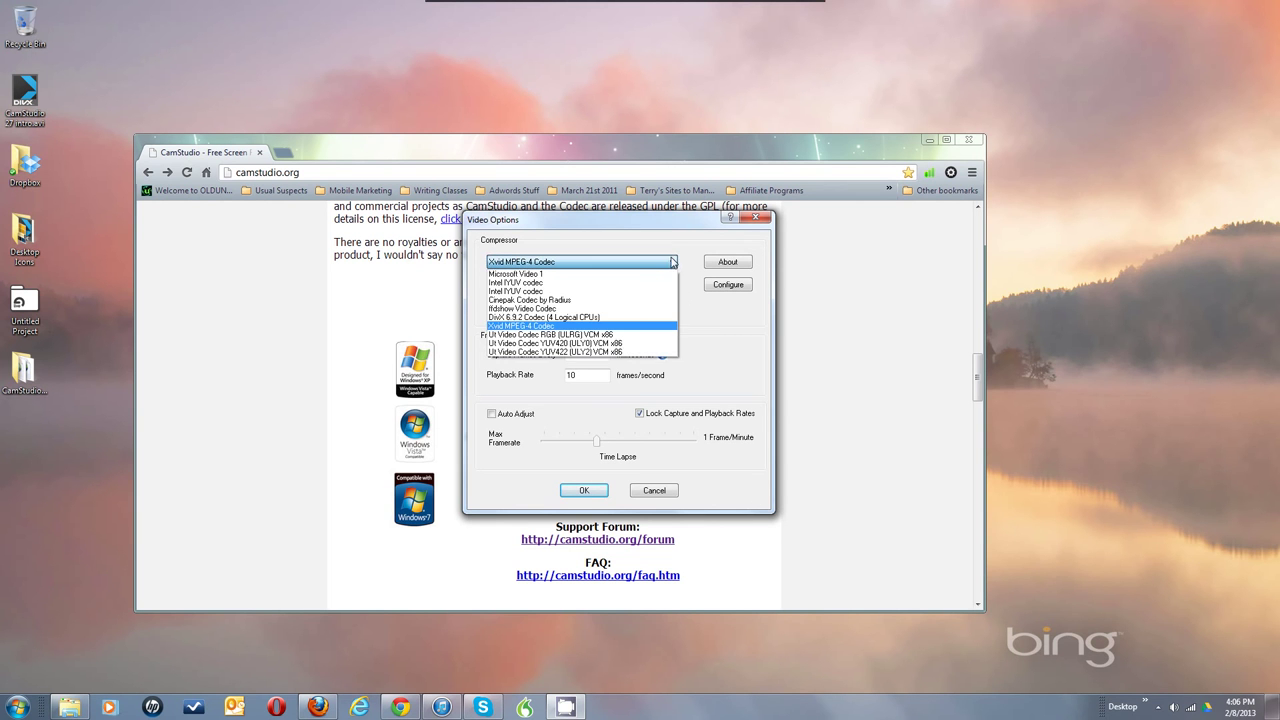
pyautogui.click(637, 330)
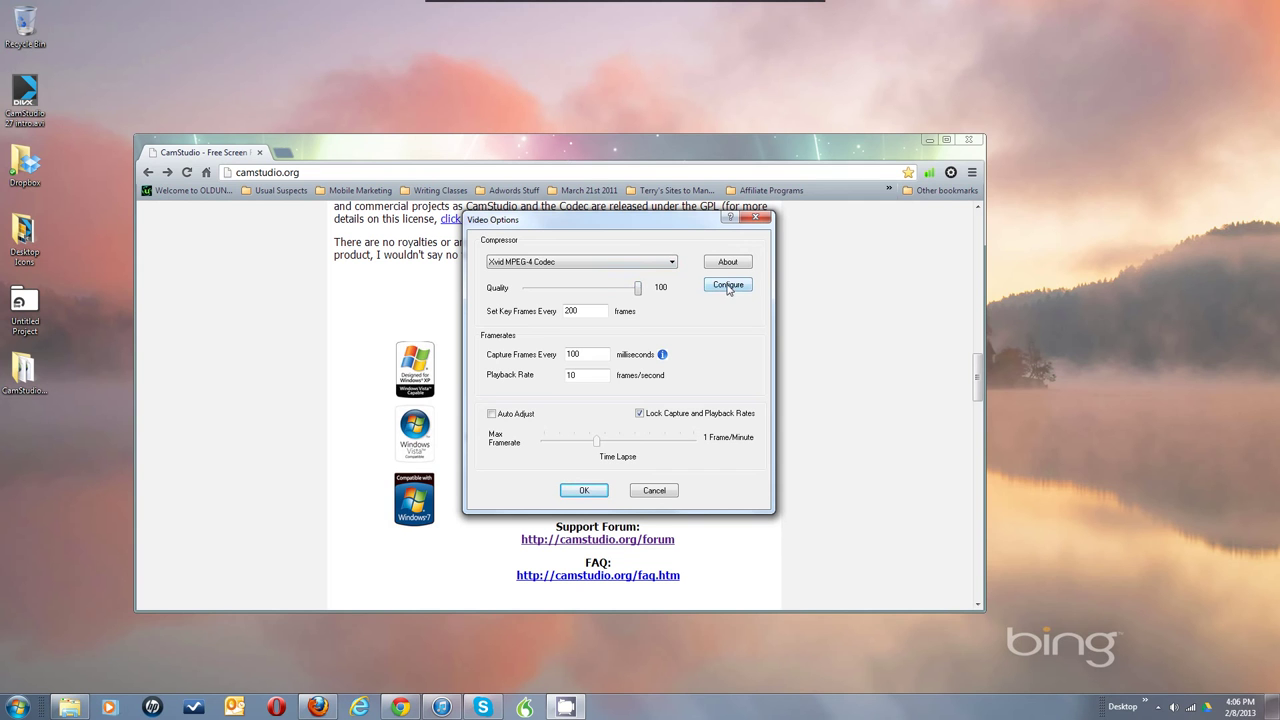
pyautogui.click(492, 415)
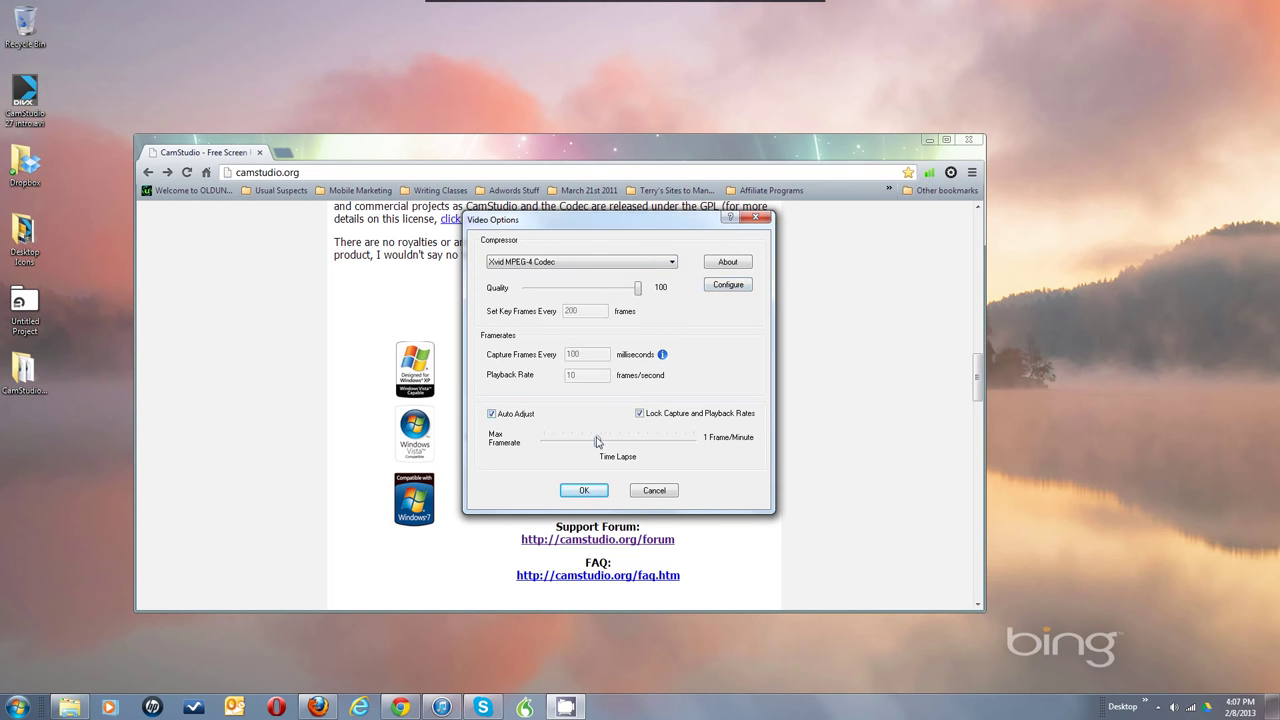
pyautogui.moveTo(599, 443); pyautogui.dragTo(604, 443)
# Step: Open the Xvid codec configuration, try the Xvid Mobile profile, and settle on Xvid HD 720
pyautogui.click(726, 286)
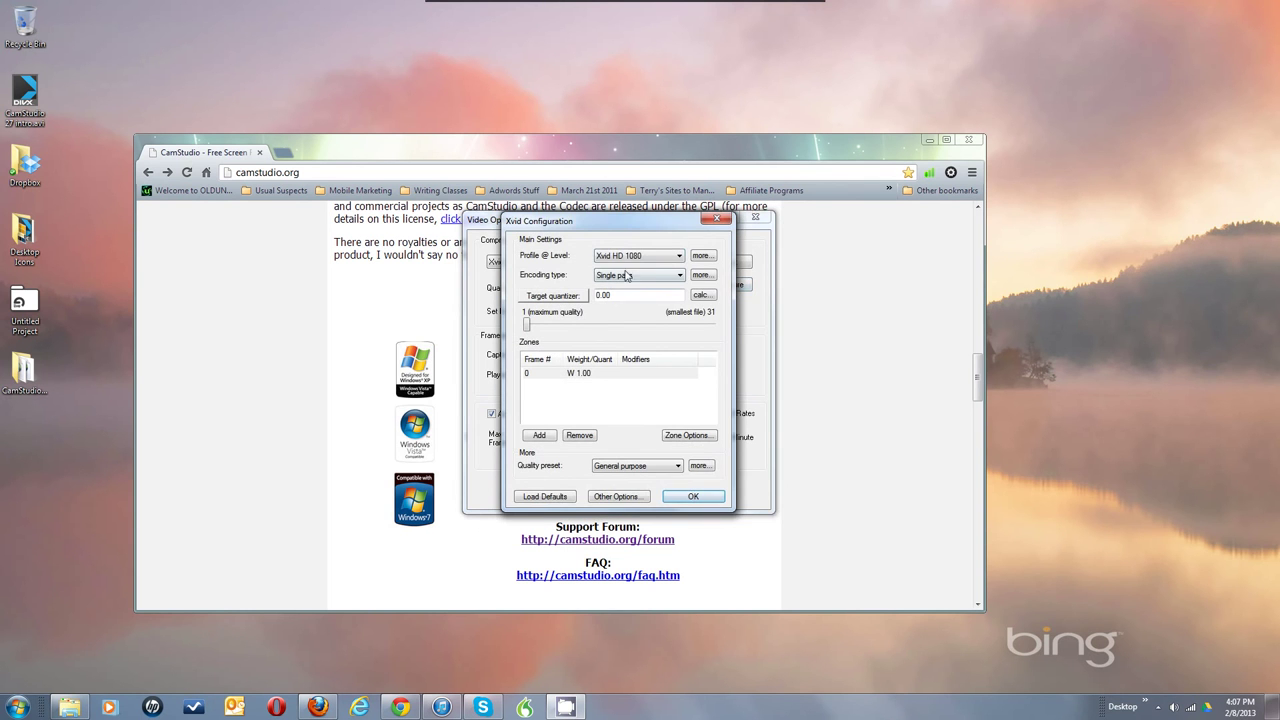
pyautogui.click(658, 258)
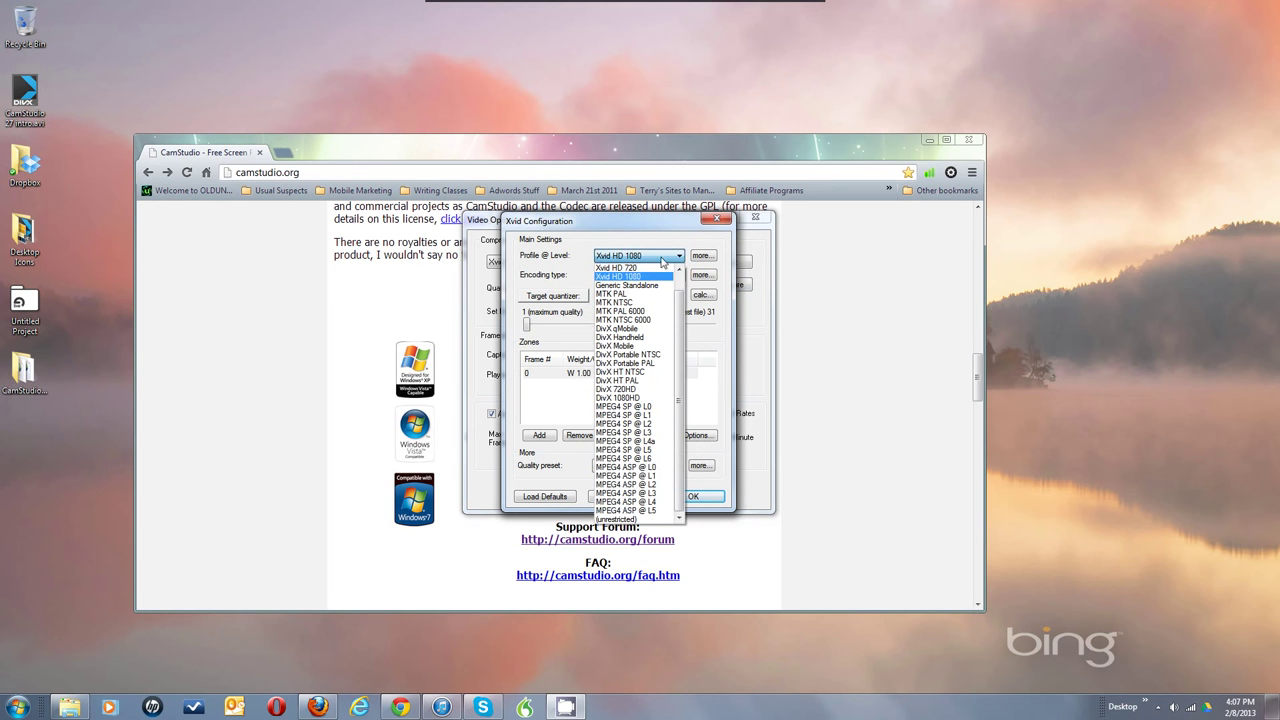
pyautogui.scroll(1, 678, 283)
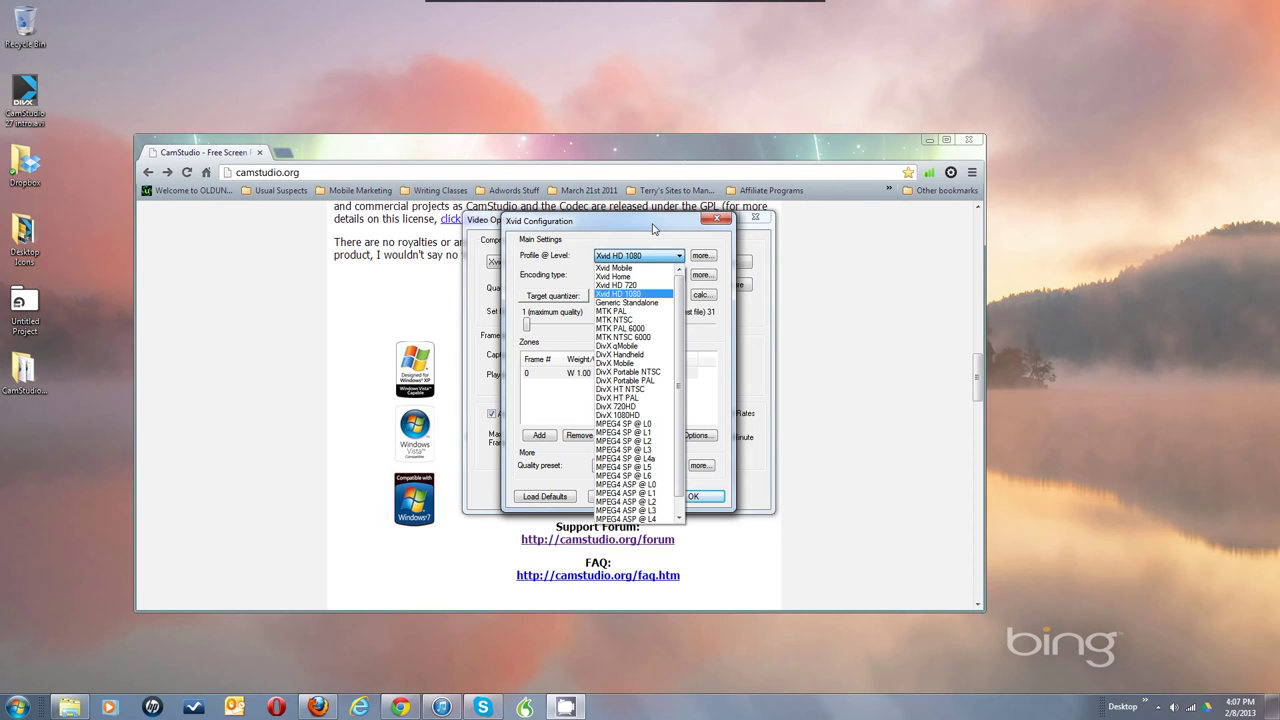
pyautogui.click(633, 269)
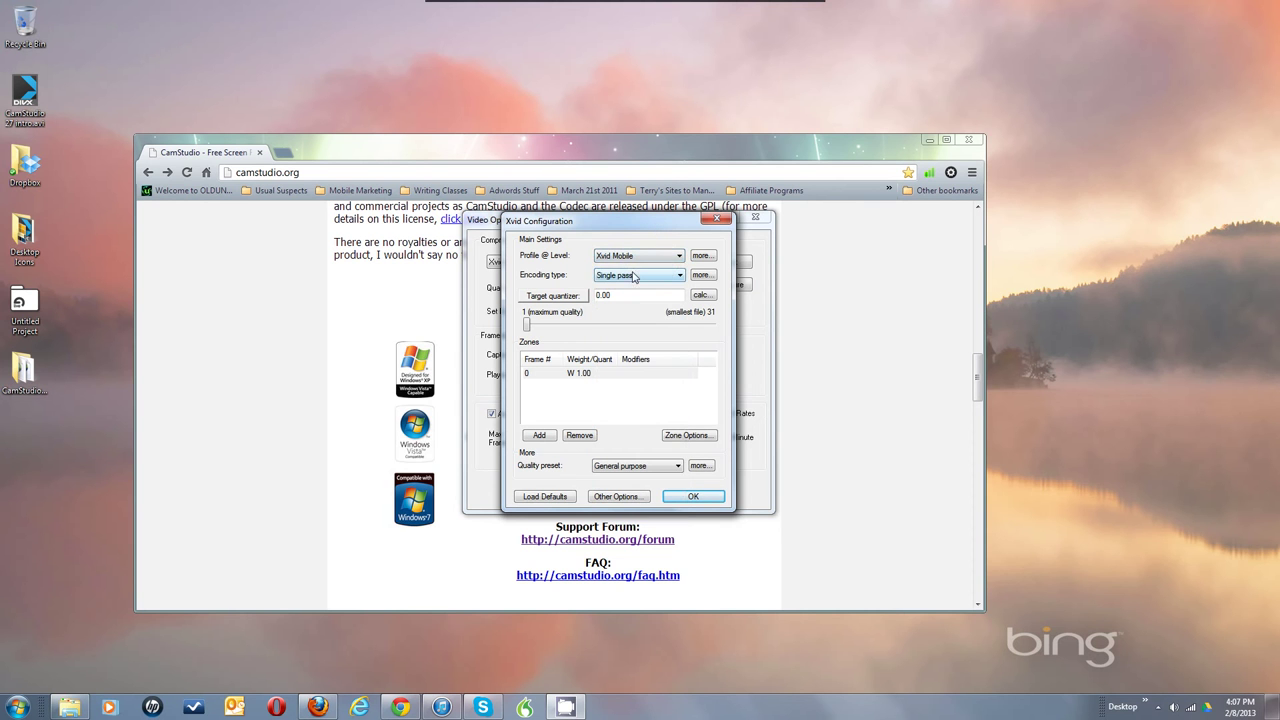
pyautogui.click(677, 258)
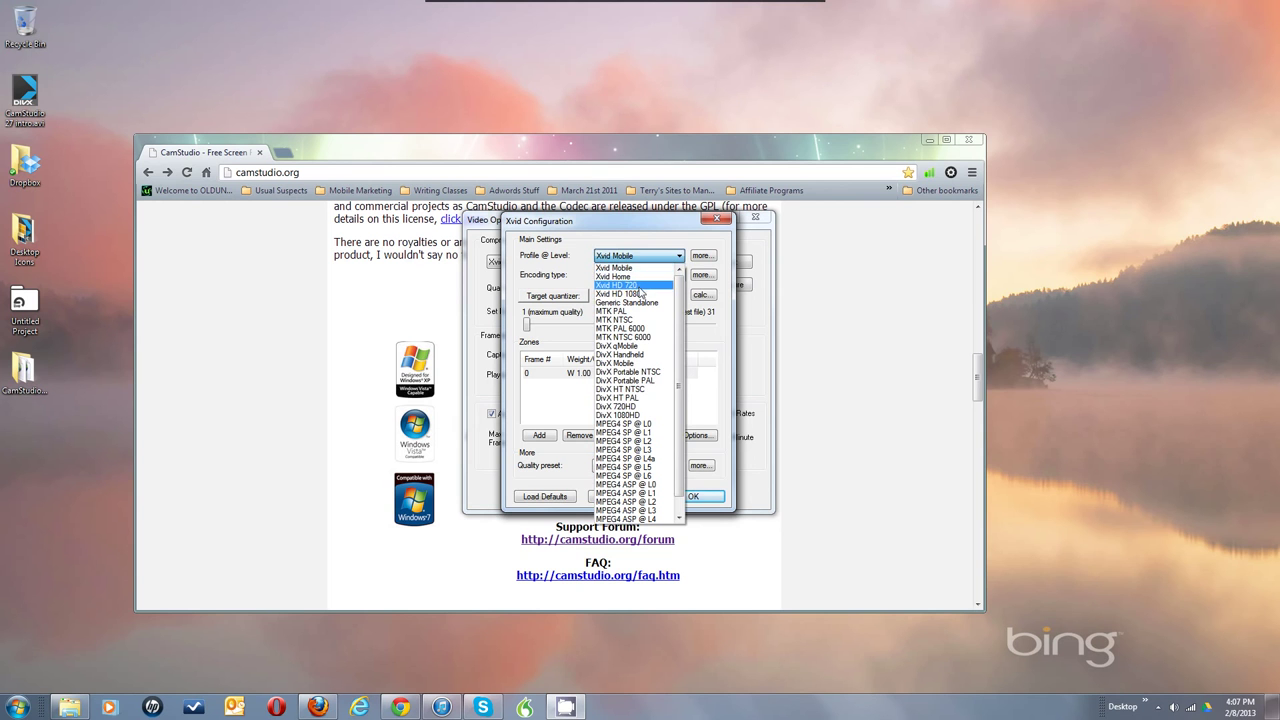
pyautogui.click(639, 286)
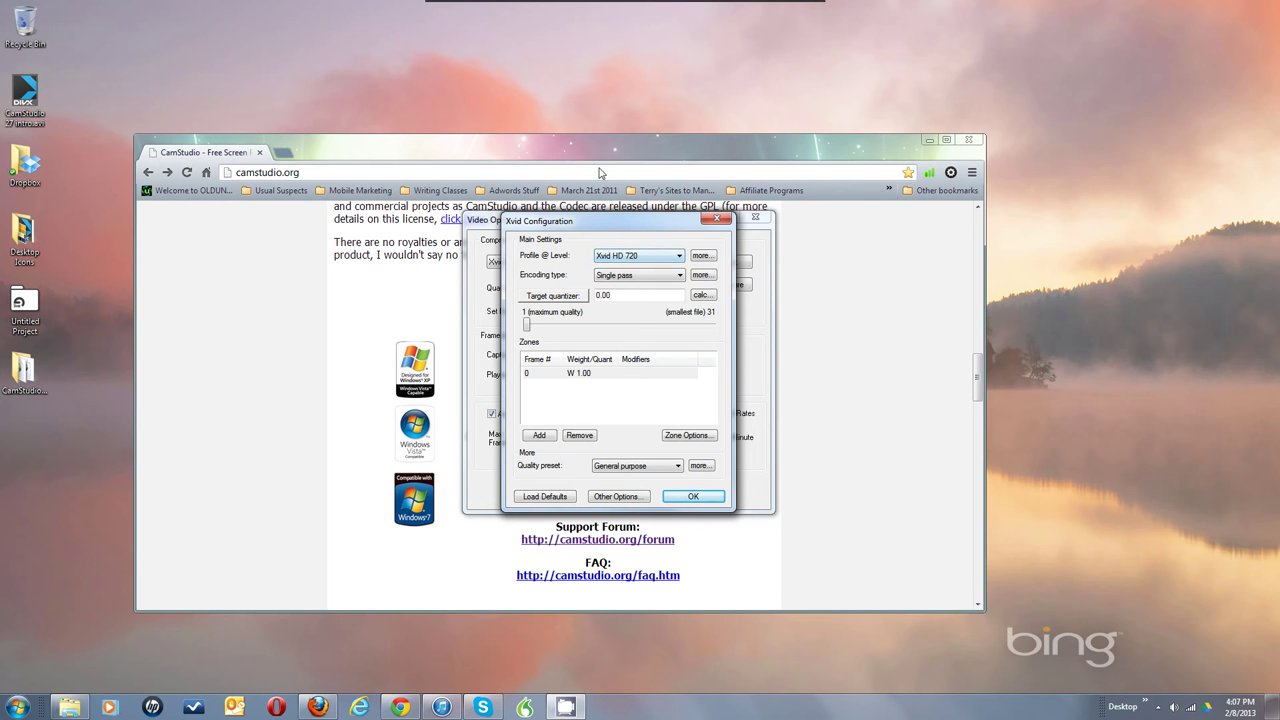
# Step: Check the encoding types while keeping Single pass, and set the target quantizer to 1.00
pyautogui.click(640, 279)
pyautogui.click(640, 279)
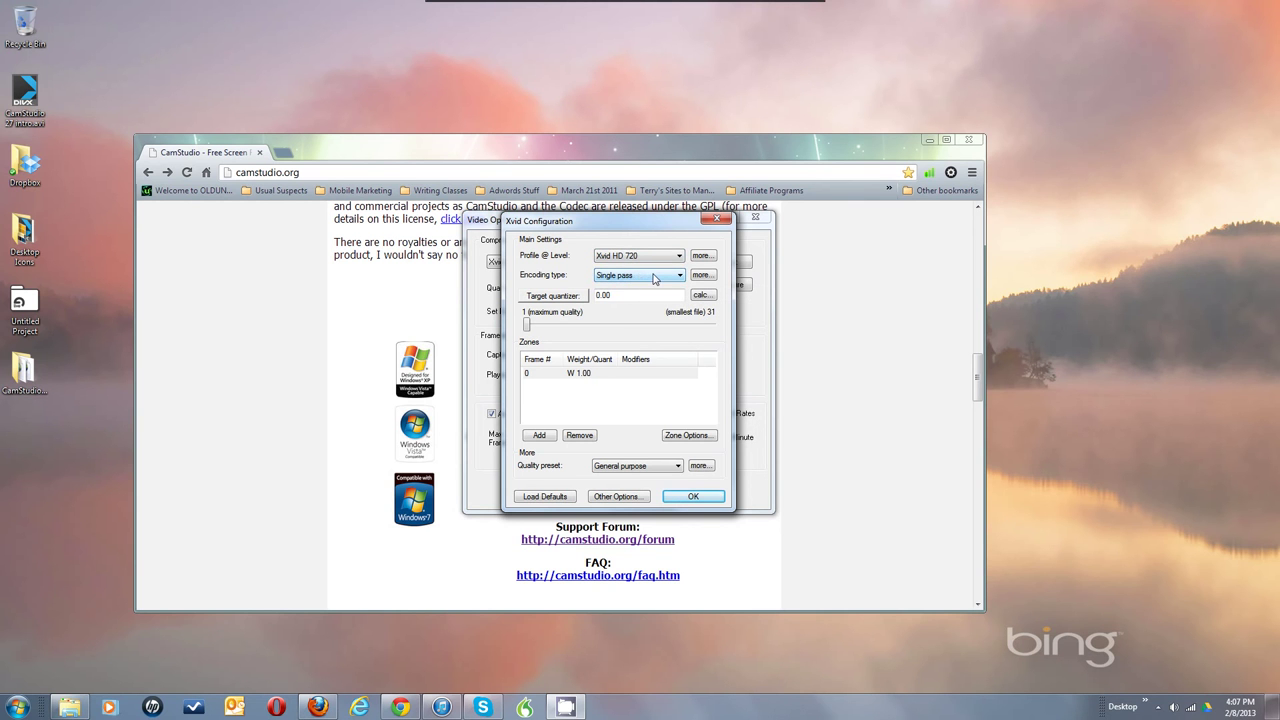
pyautogui.click(660, 277)
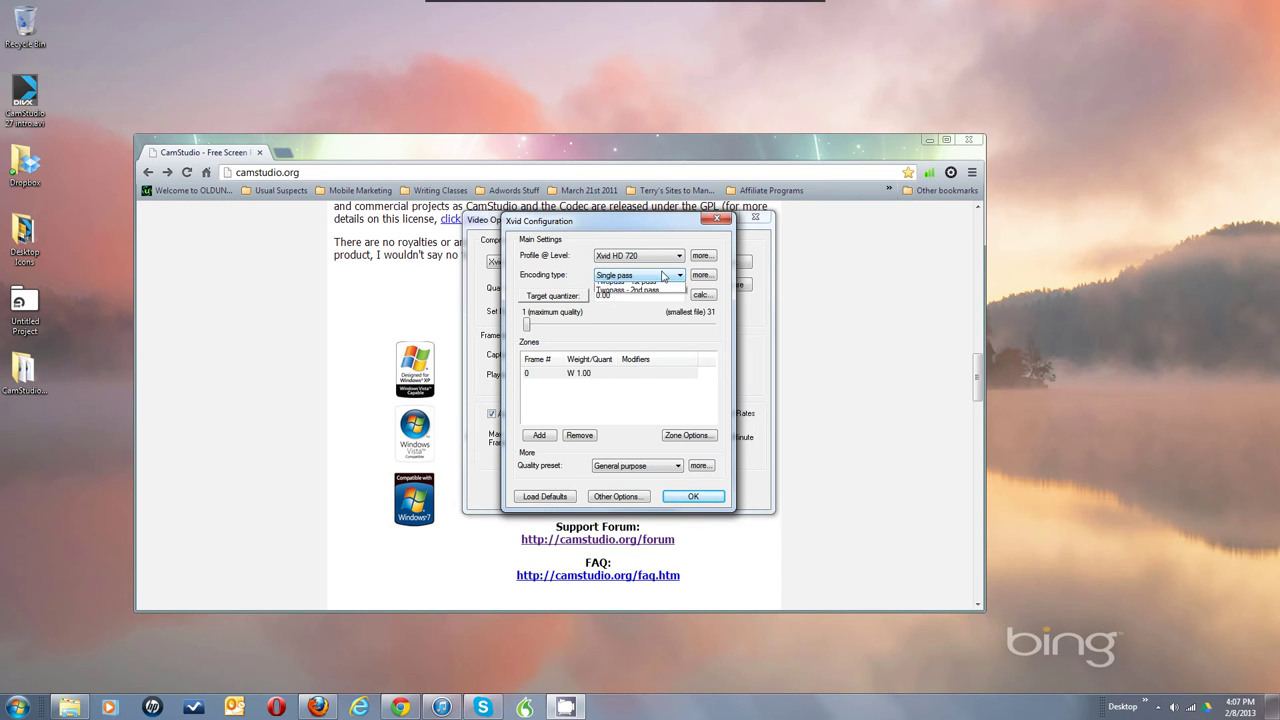
pyautogui.click(662, 276)
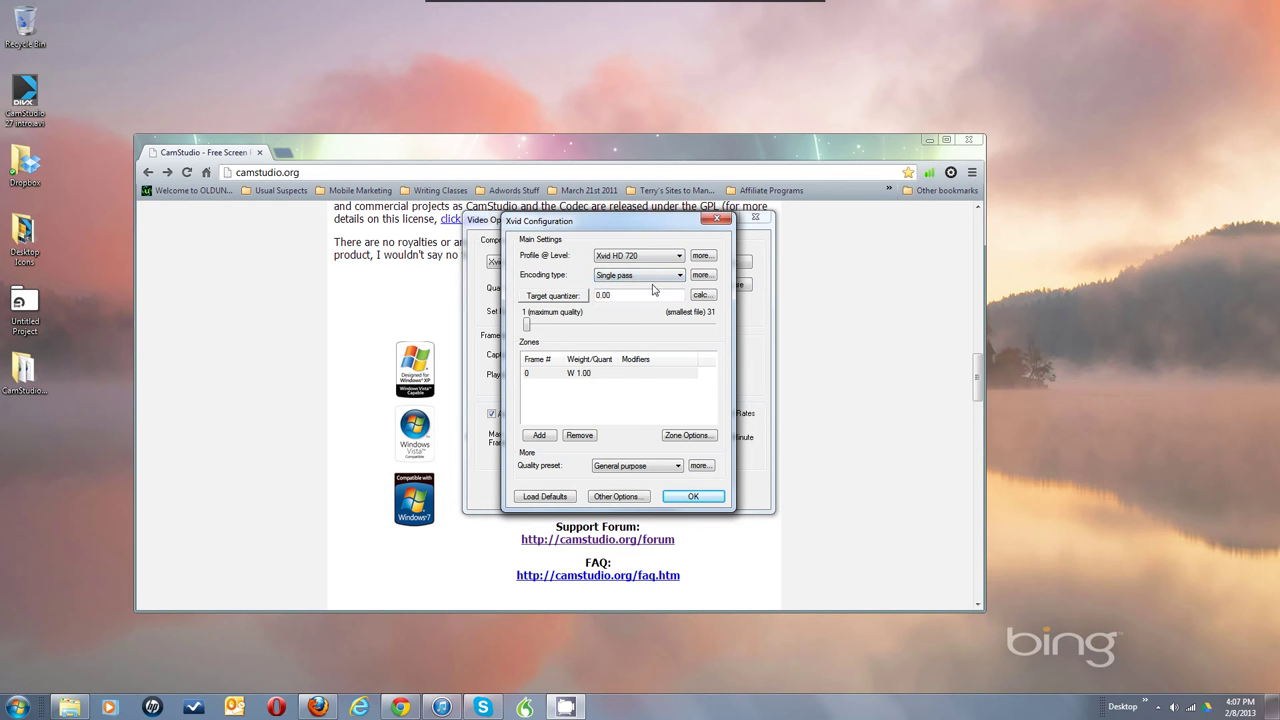
pyautogui.click(528, 328)
pyautogui.press('Tab')
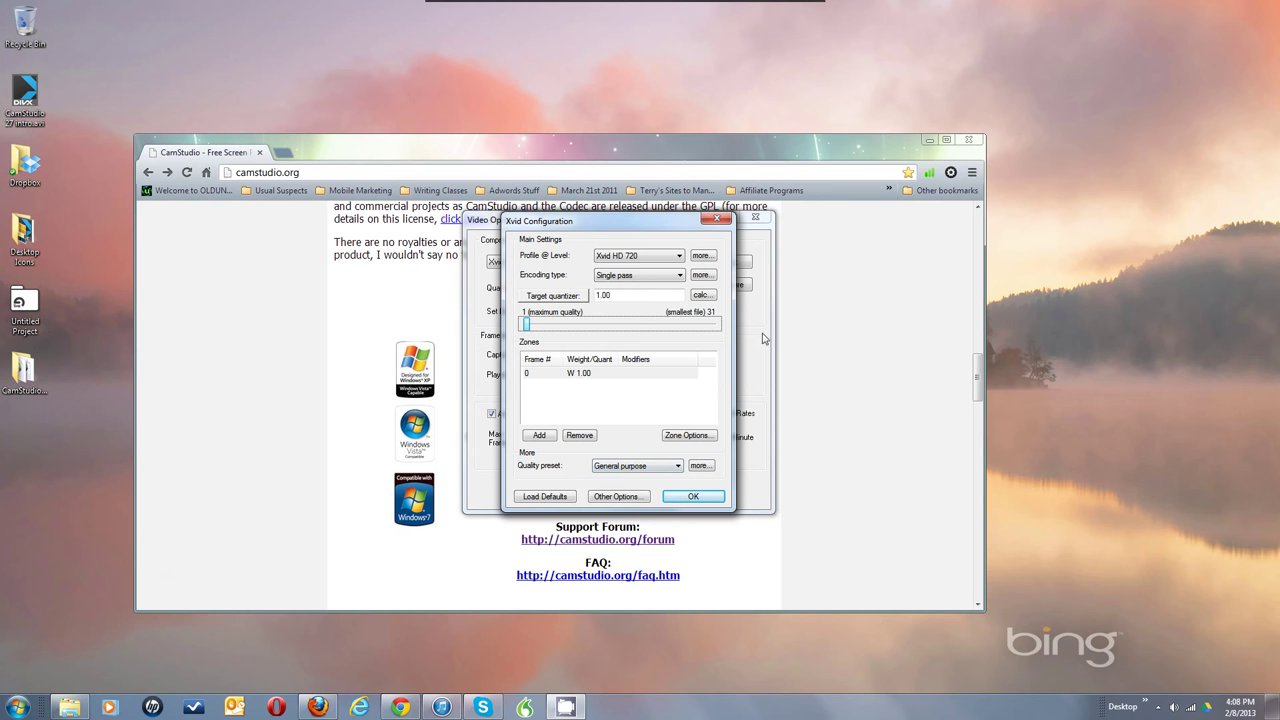
# Step: Examine the Xvid HD 720 profile details, try turning B-VOPs off and on, and discard the changes
pyautogui.click(710, 257)
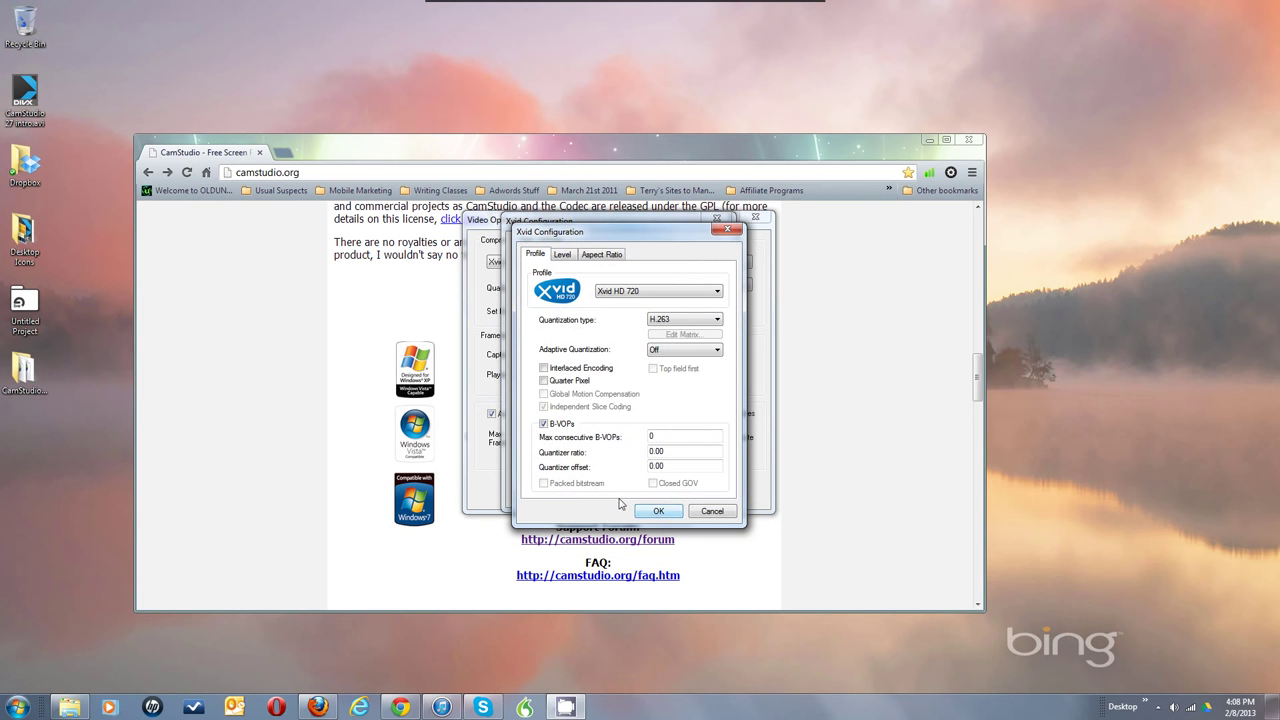
pyautogui.click(544, 424)
pyautogui.click(552, 427)
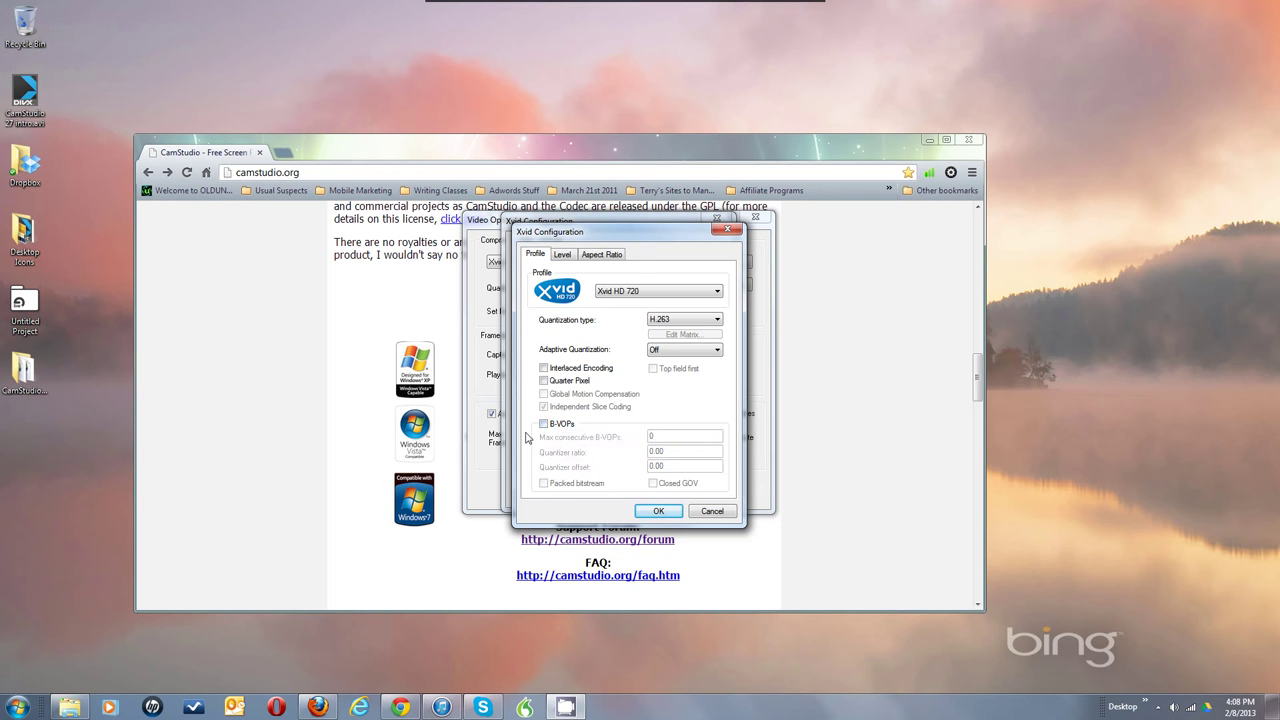
pyautogui.click(544, 424)
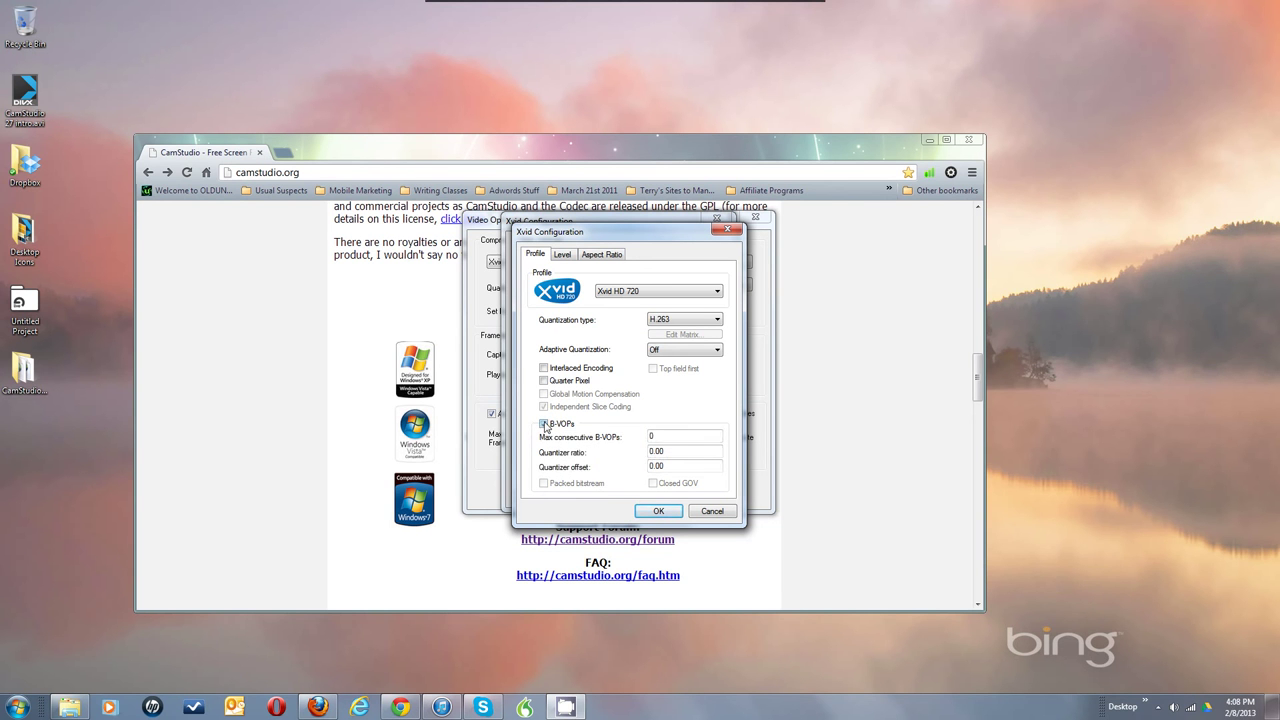
pyautogui.click(716, 515)
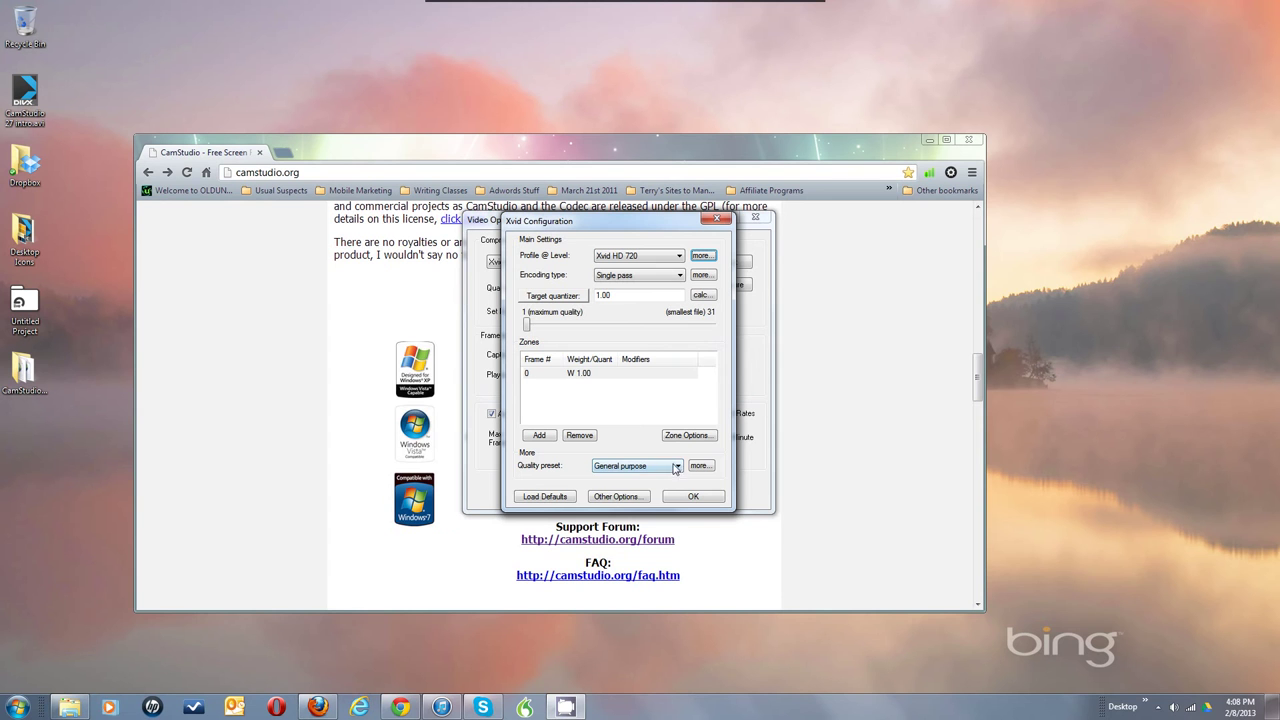
# Step: Try the Real-time quality preset for the Xvid codec, and return to General purpose
pyautogui.click(676, 466)
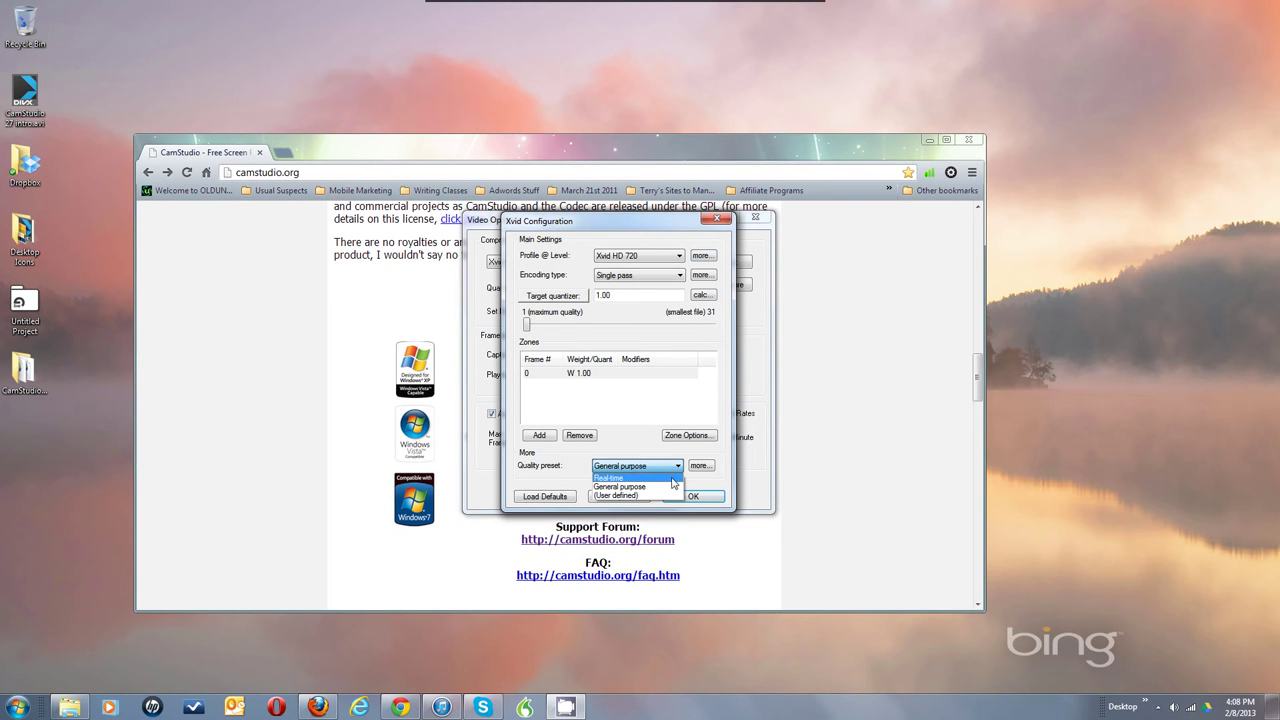
pyautogui.click(674, 479)
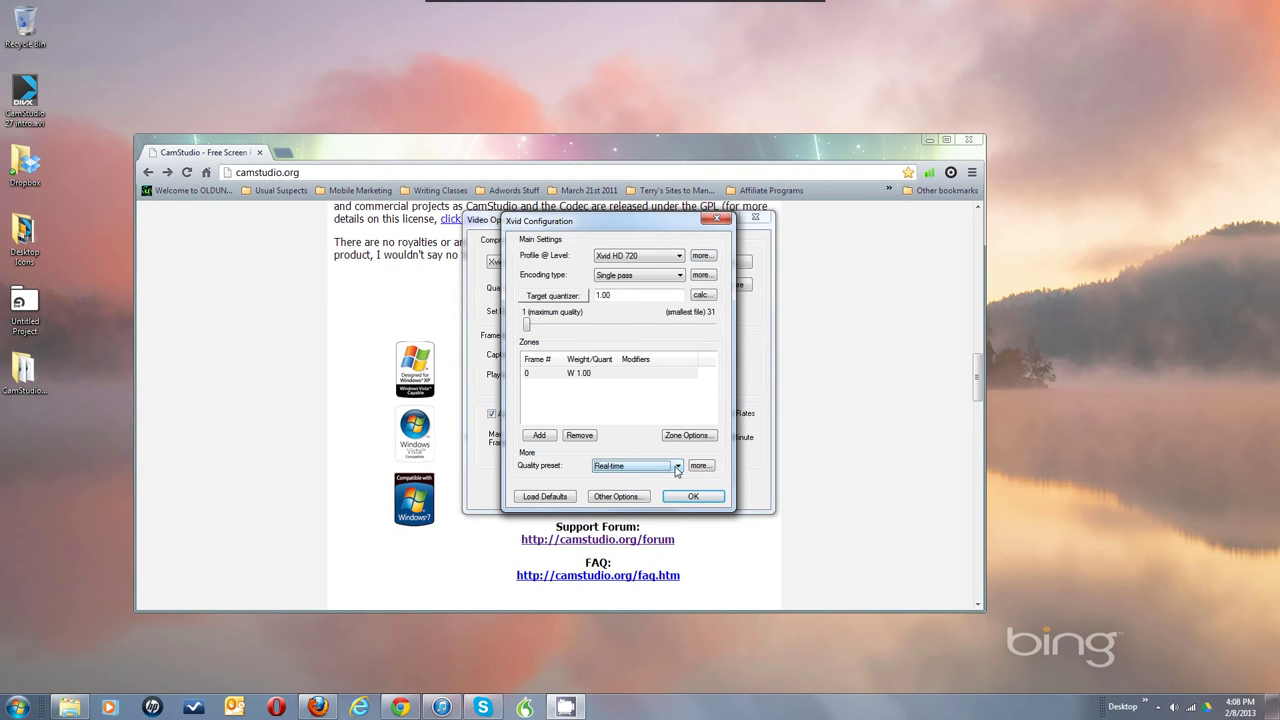
pyautogui.click(677, 467)
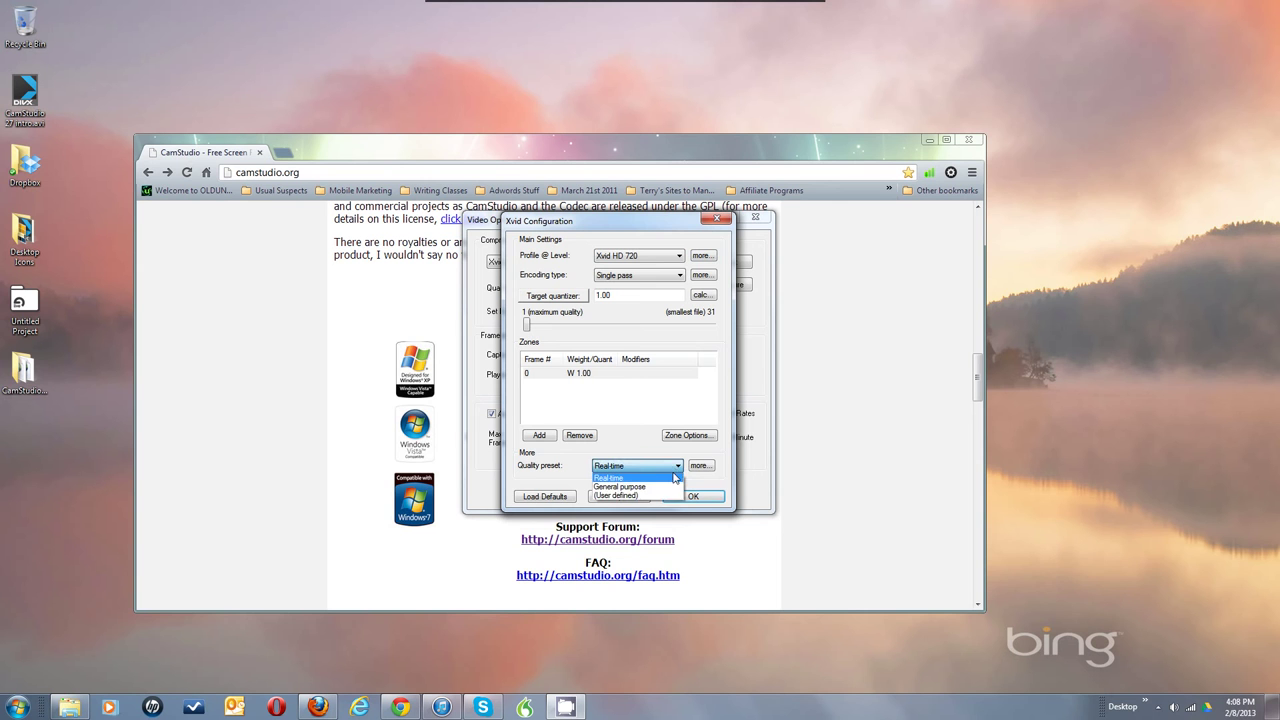
pyautogui.click(673, 488)
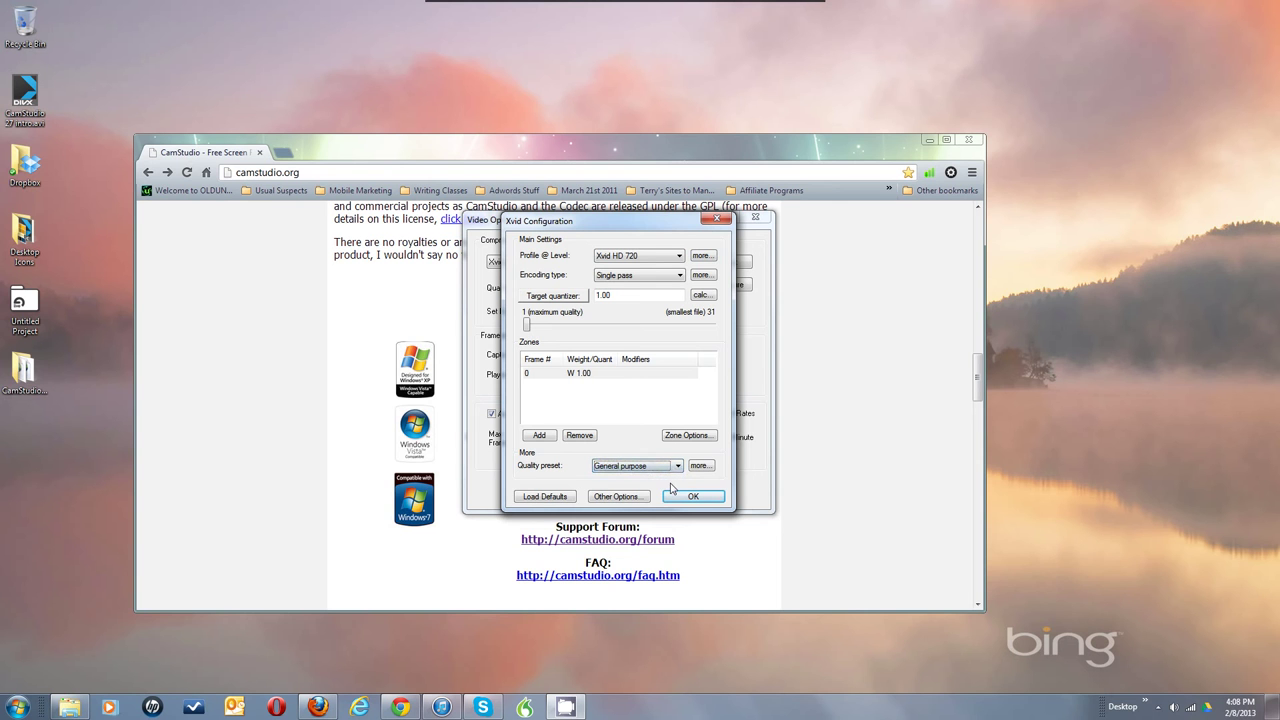
# Step: Examine the Xvid codec's other encoder options, including Display encoding status, and close them
pyautogui.click(640, 408)
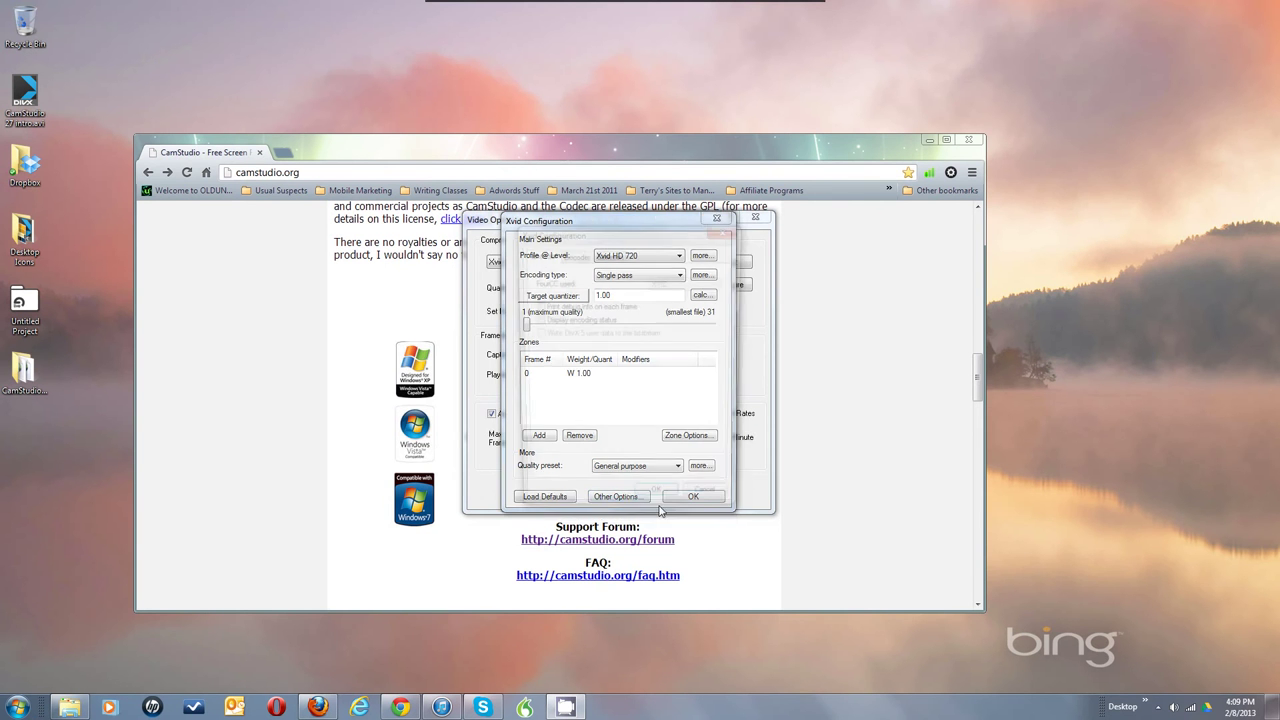
pyautogui.click(623, 365)
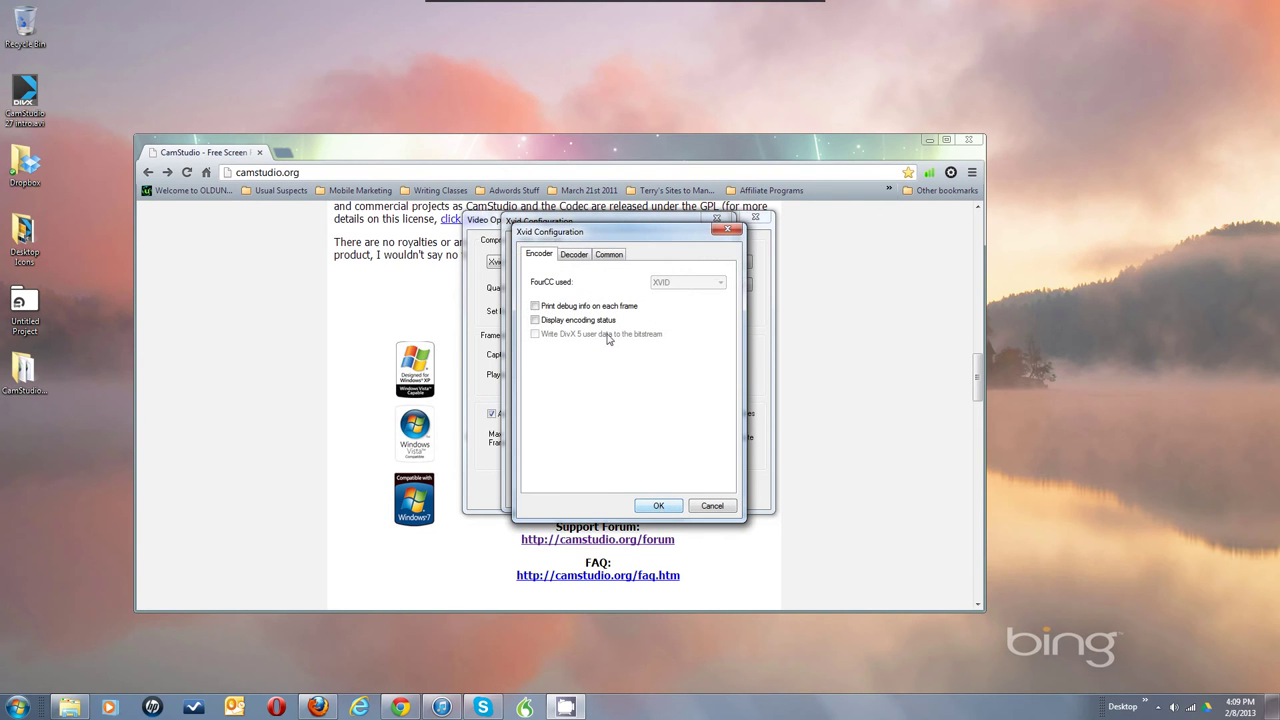
pyautogui.click(540, 320)
pyautogui.click(537, 321)
pyautogui.click(659, 506)
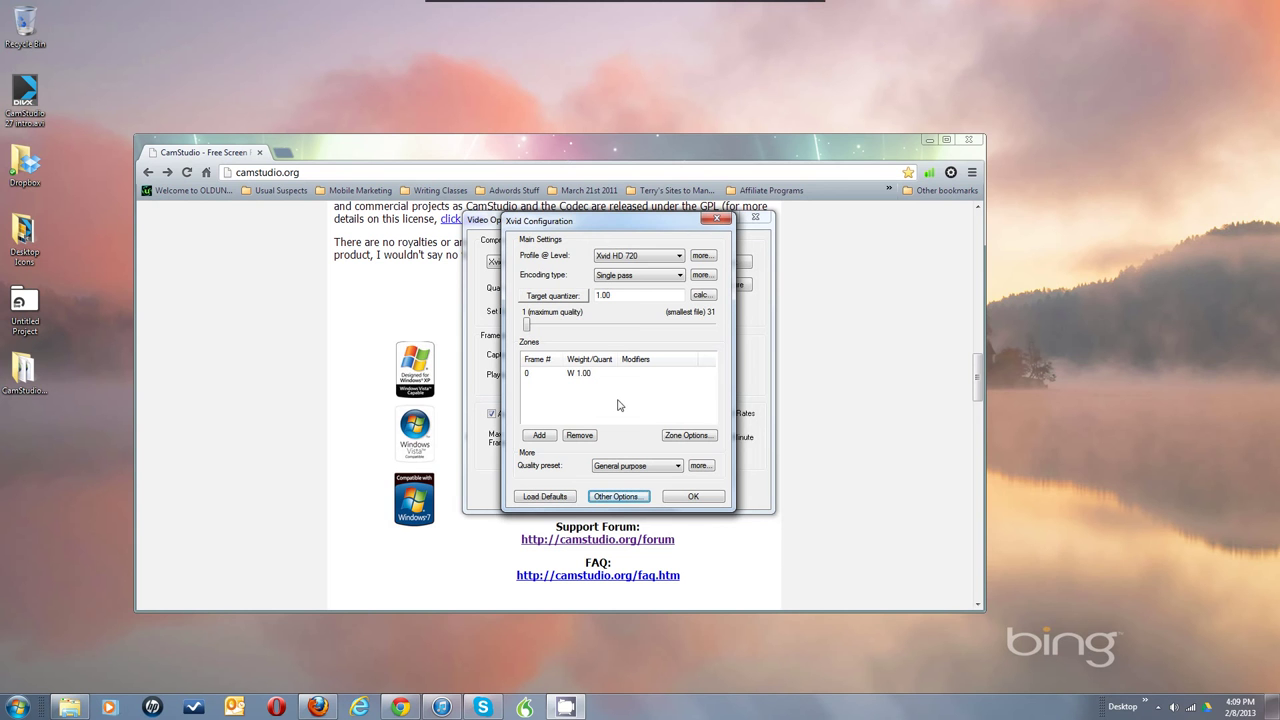
# Step: Try the Xvid HD 1080 profile, dismiss the codec configuration, and accept the video options
pyautogui.click(676, 256)
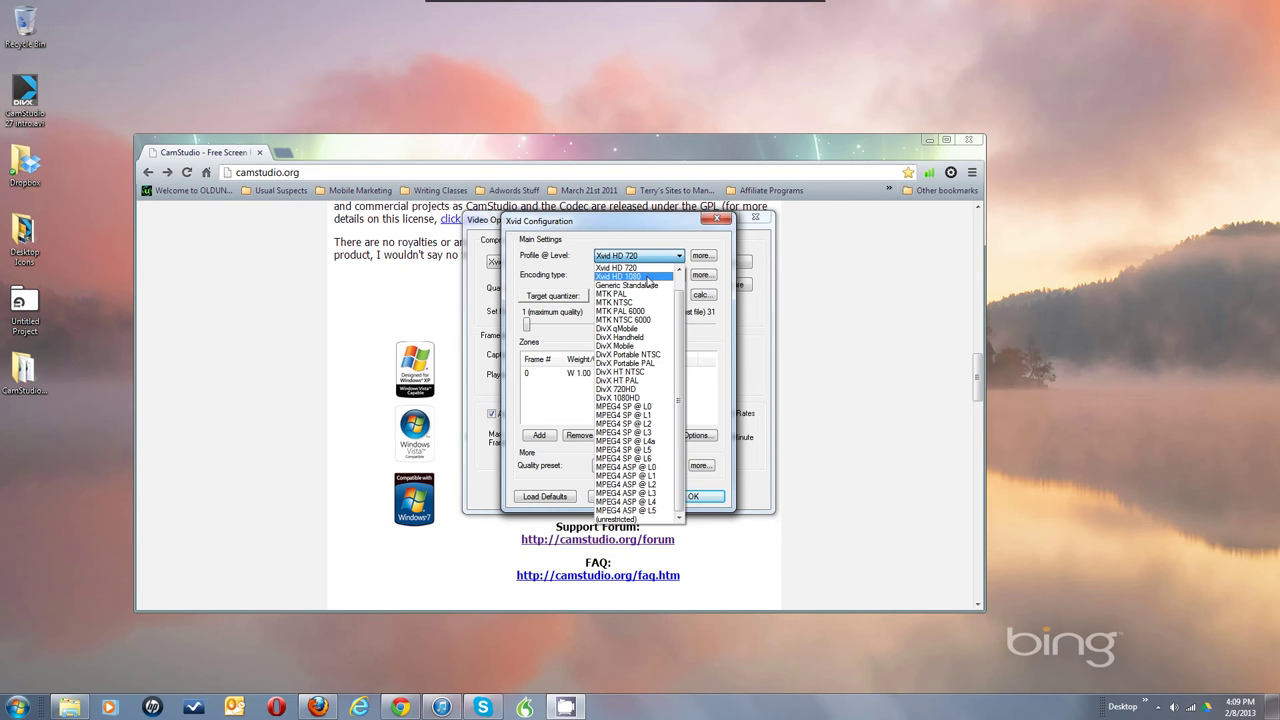
pyautogui.click(648, 278)
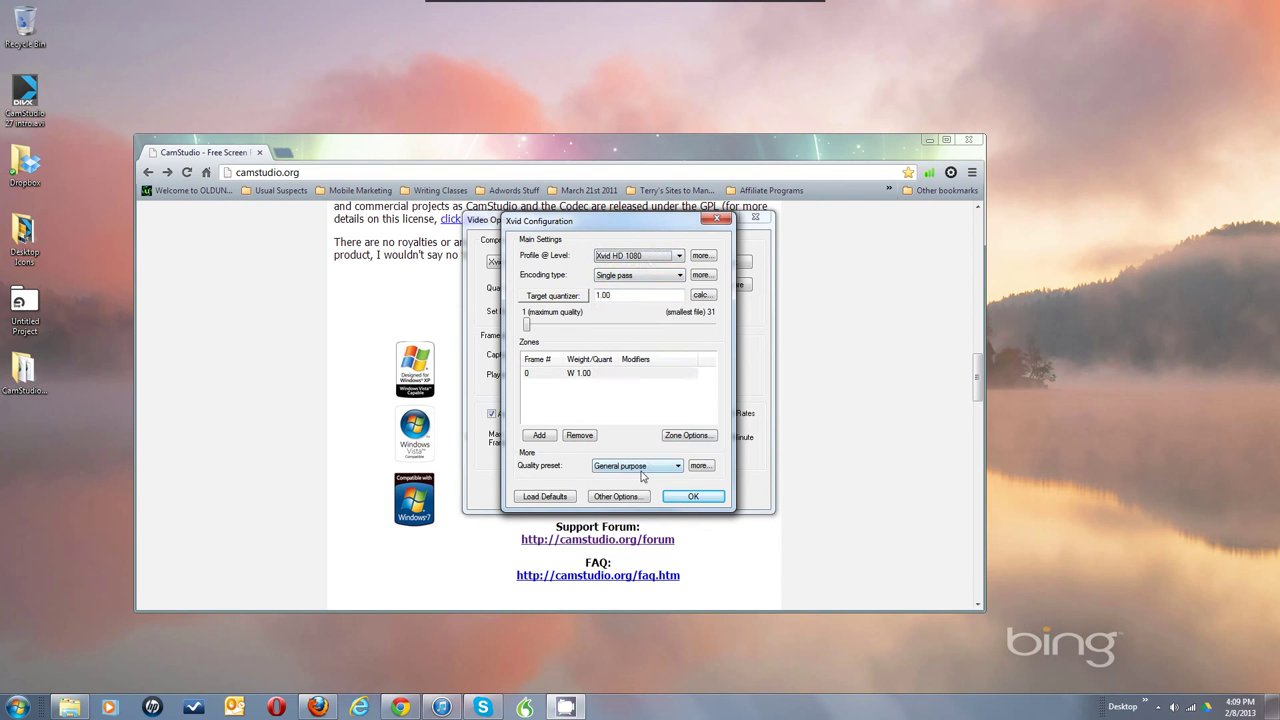
pyautogui.click(717, 222)
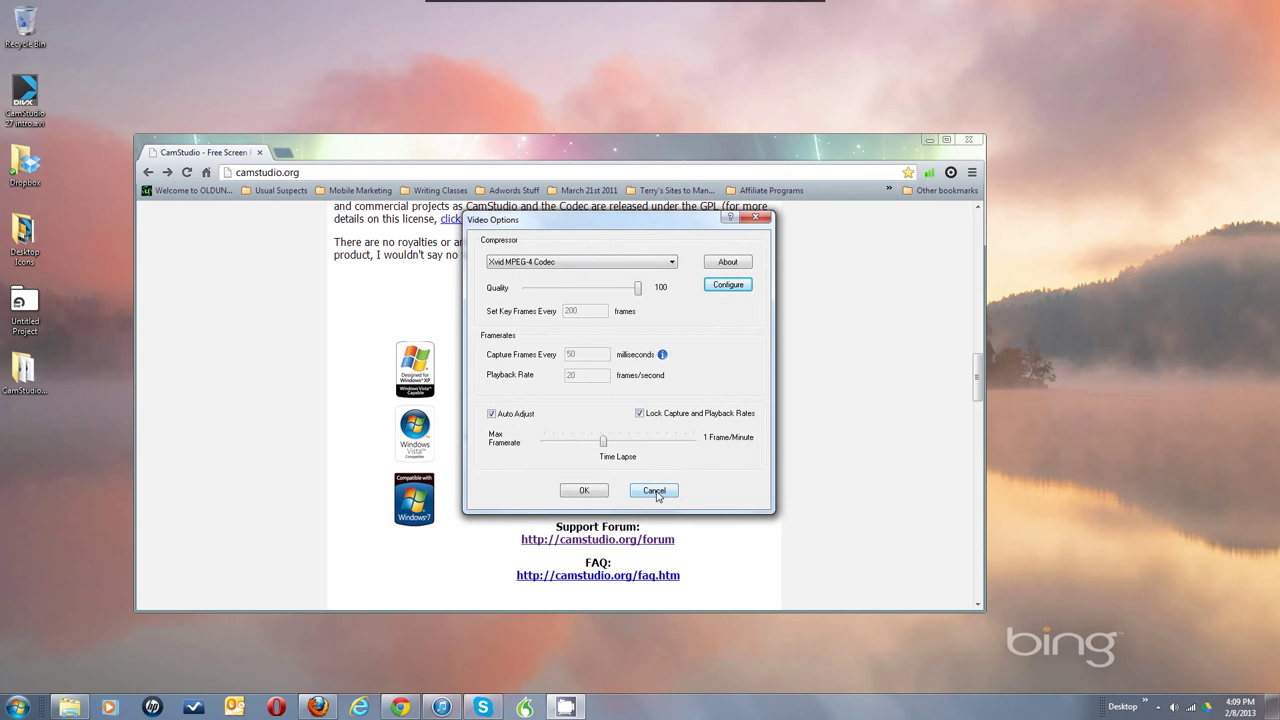
pyautogui.click(586, 492)
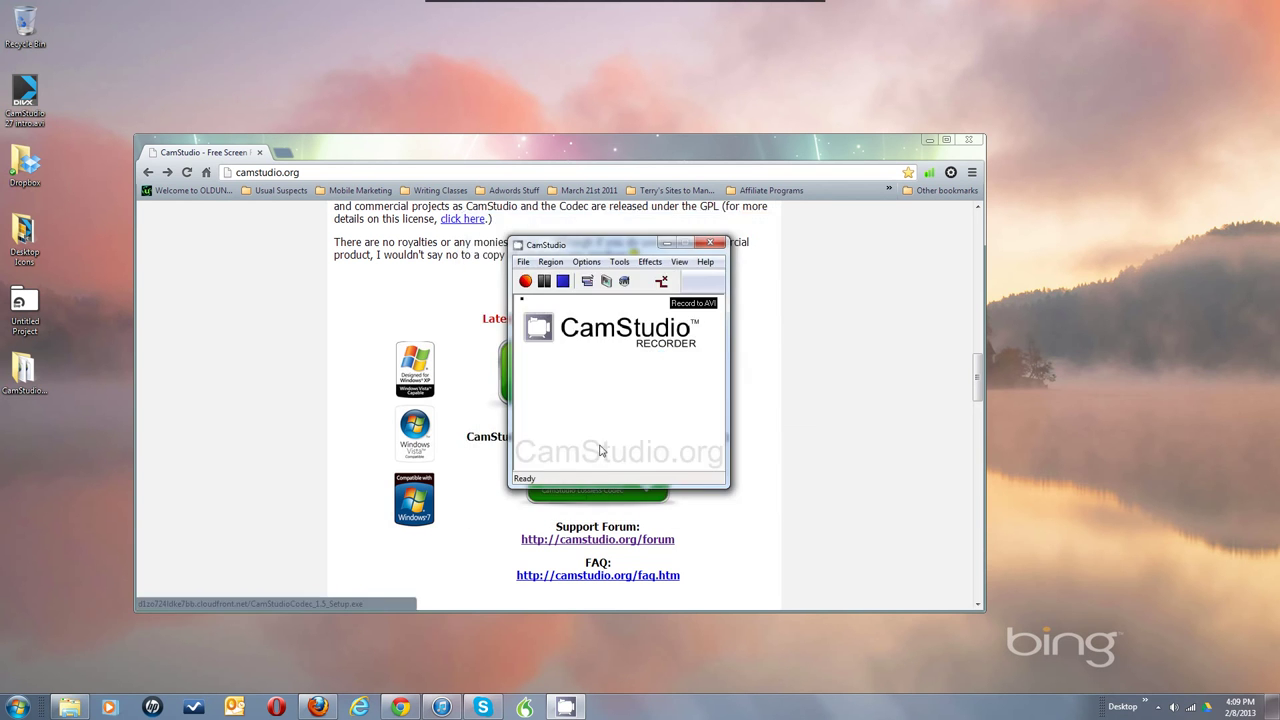
# Step: Open the cursor options, try Hide Cursor, and switch back to Show Cursor with the actual cursor
pyautogui.click(587, 265)
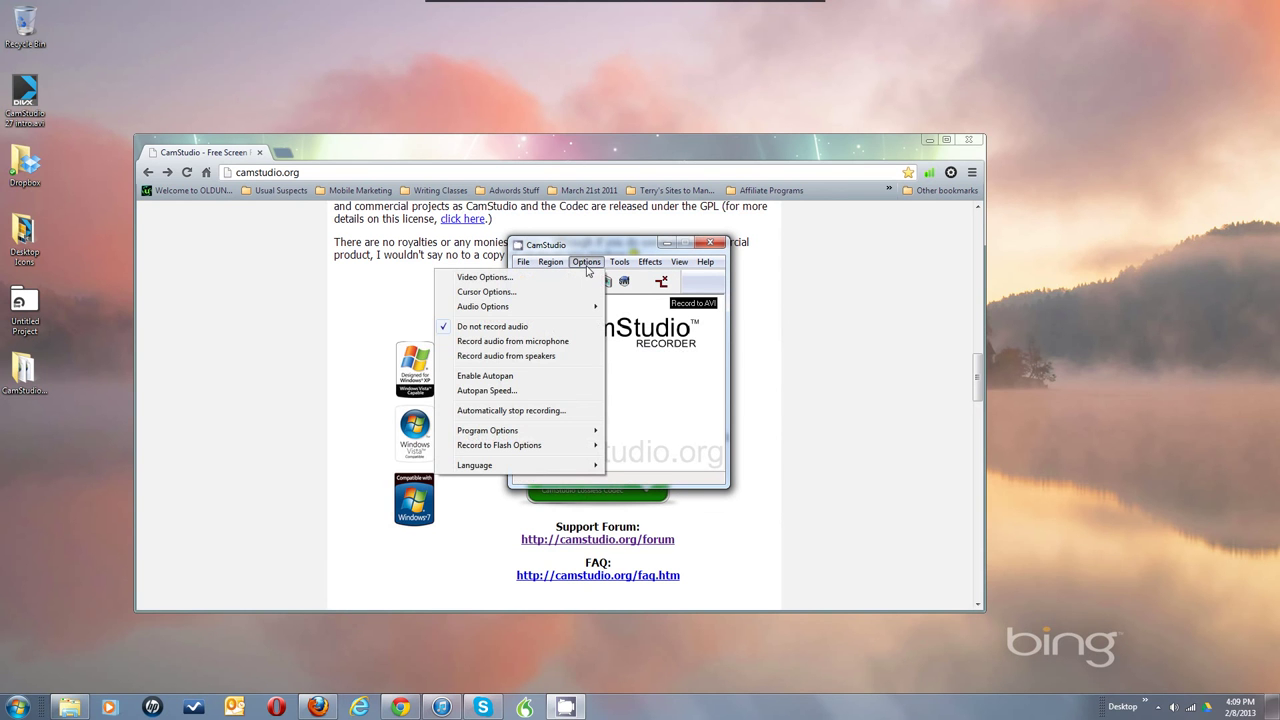
pyautogui.click(490, 291)
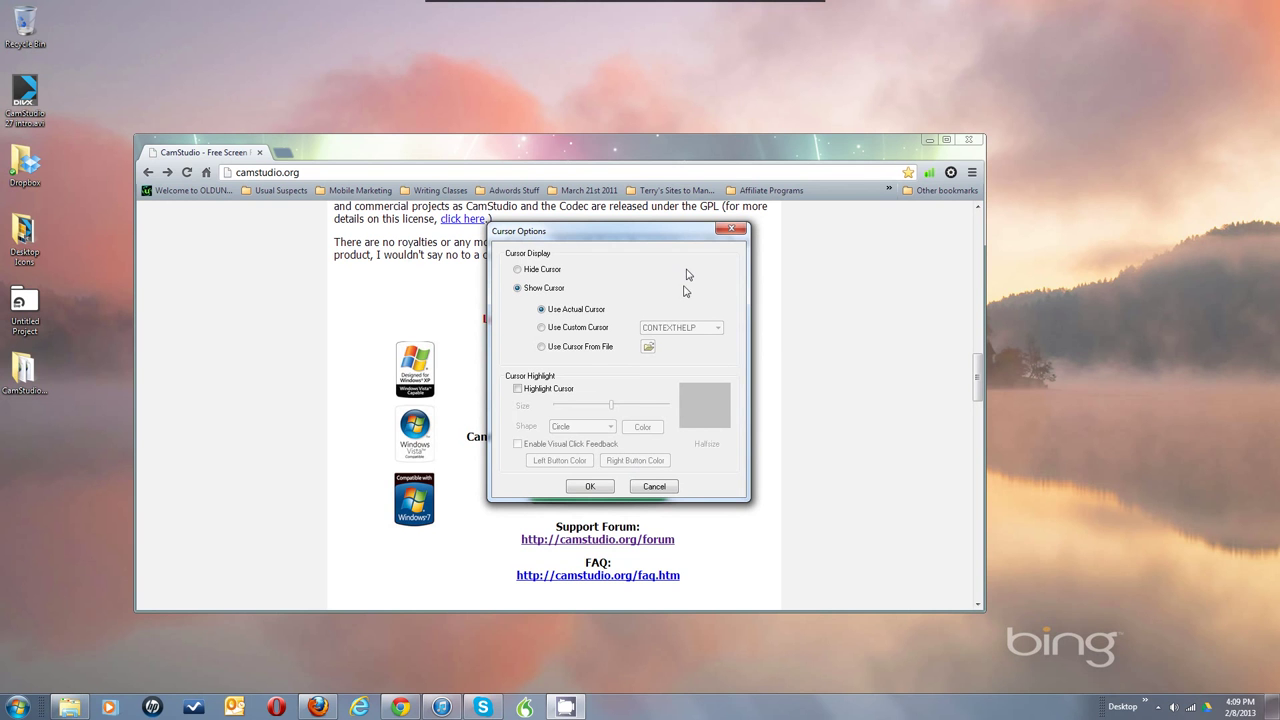
pyautogui.click(518, 270)
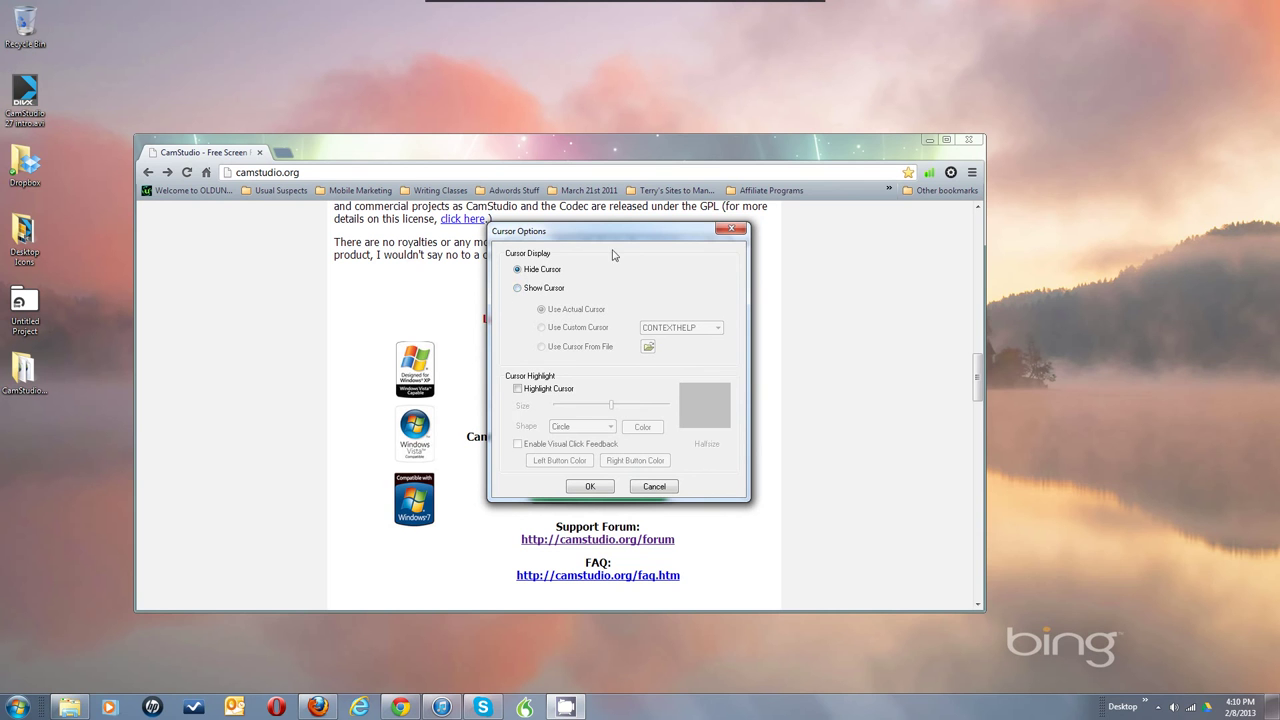
pyautogui.click(518, 289)
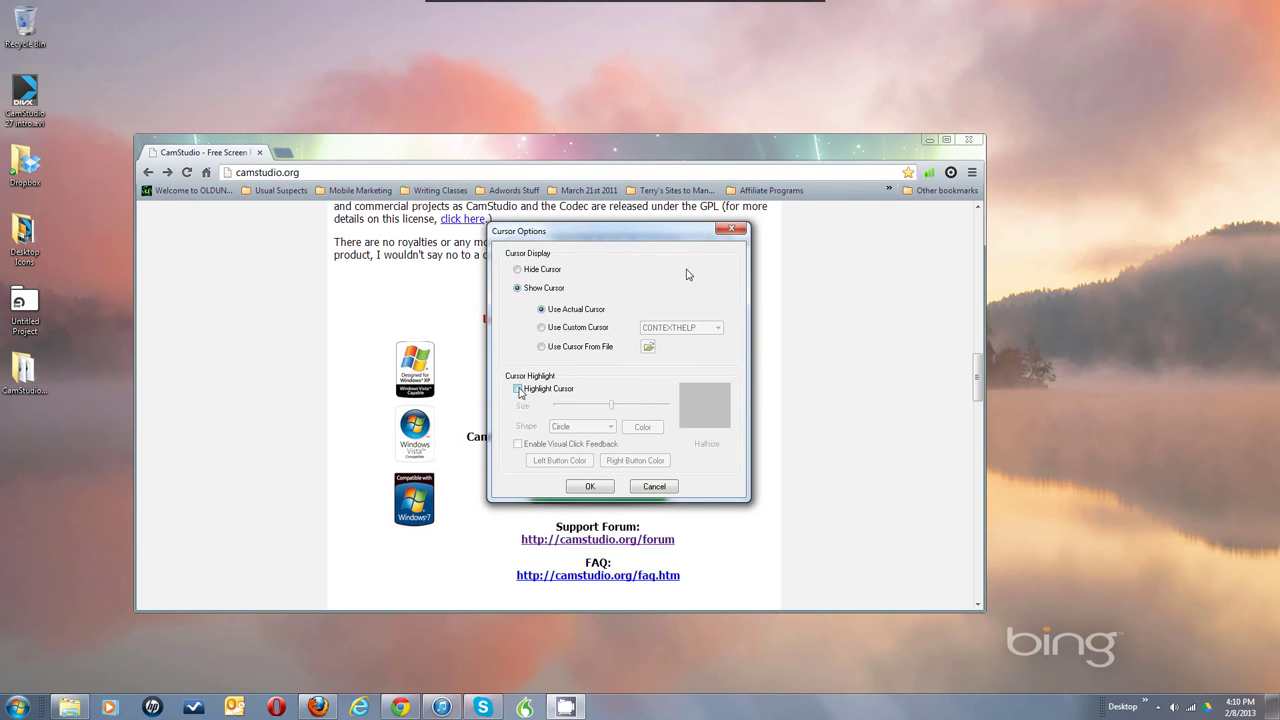
# Step: Turn on Highlight Cursor and enable visual click feedback in the cursor options
pyautogui.click(518, 389)
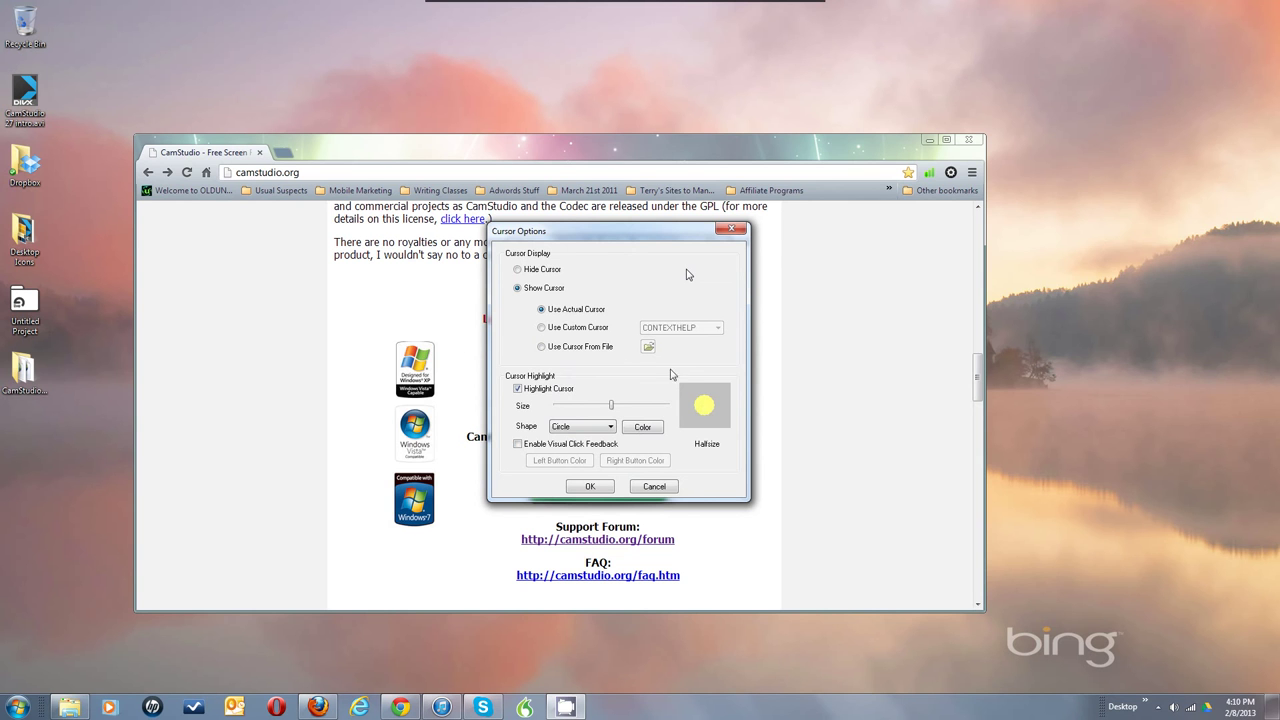
pyautogui.click(518, 389)
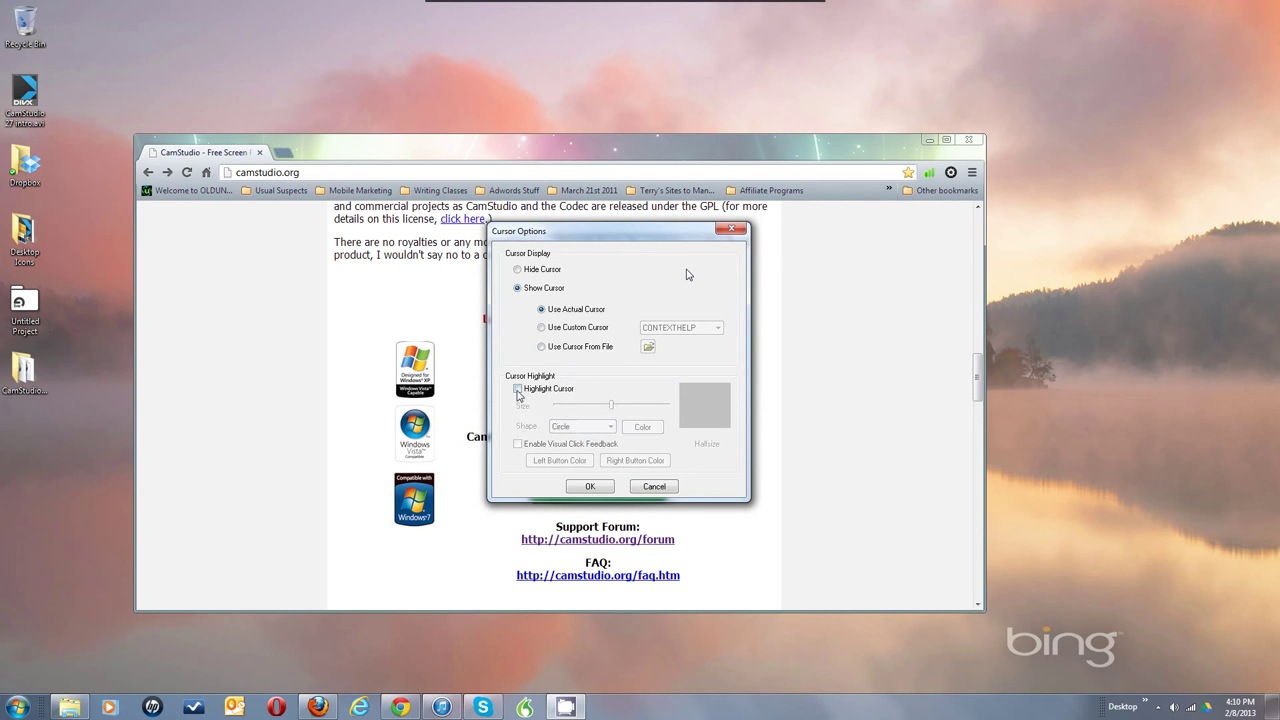
pyautogui.click(518, 389)
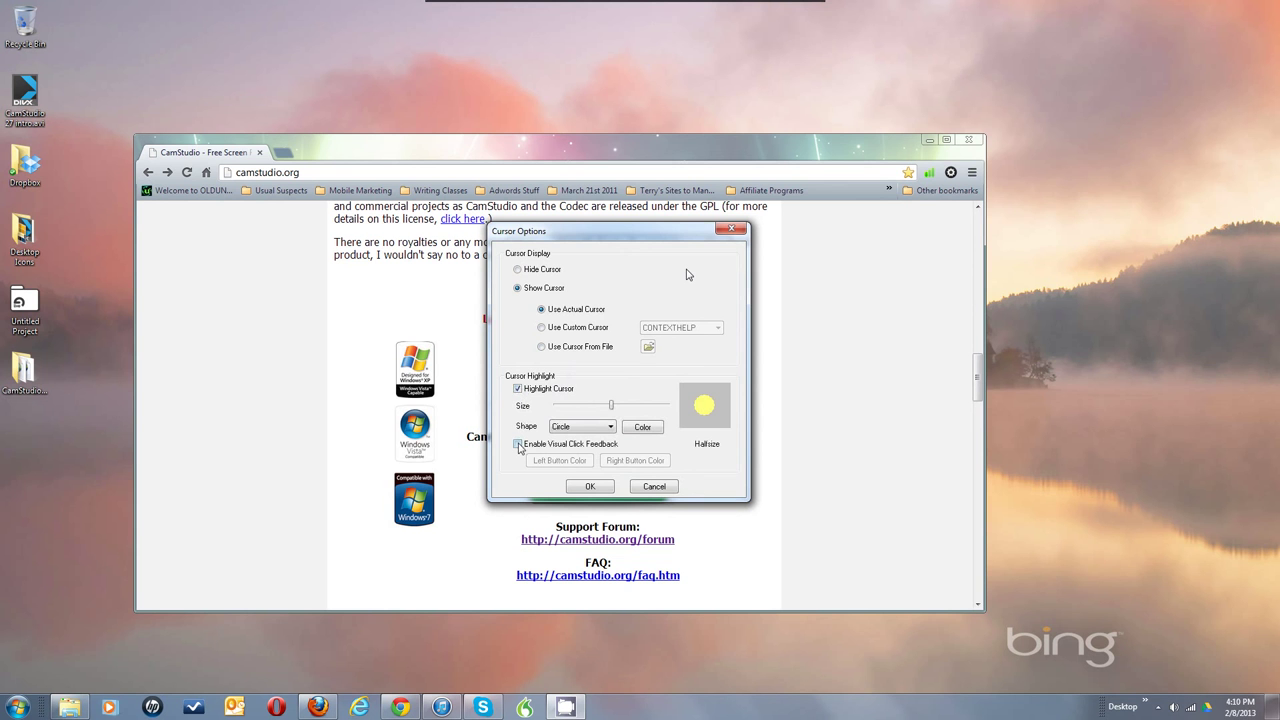
pyautogui.click(518, 444)
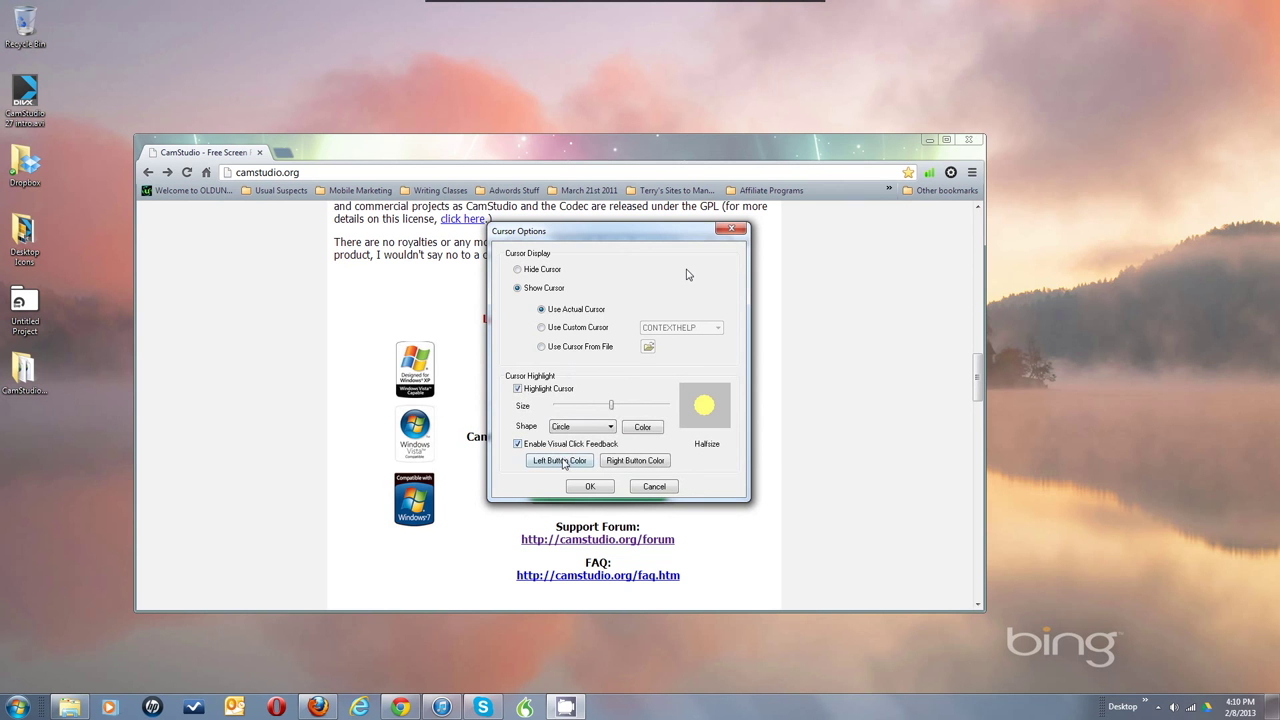
# Step: Check the left and right button colors for the click feedback without changing them
pyautogui.click(564, 461)
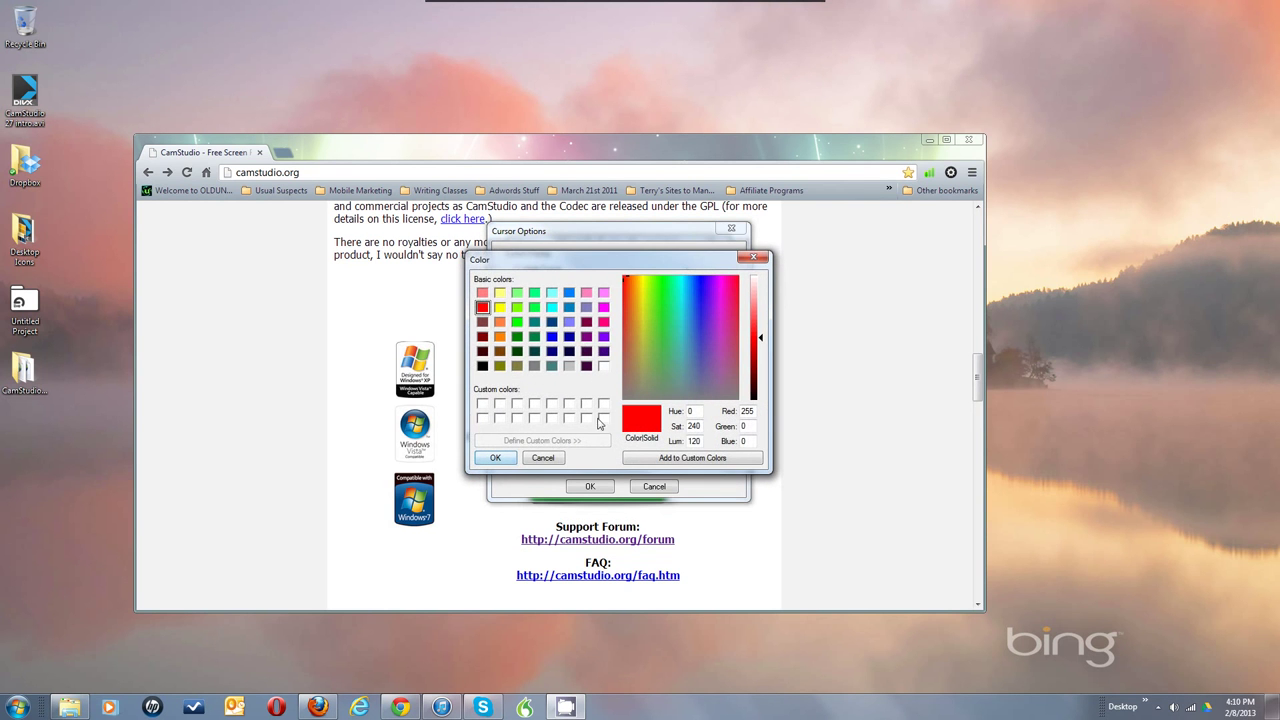
pyautogui.click(545, 459)
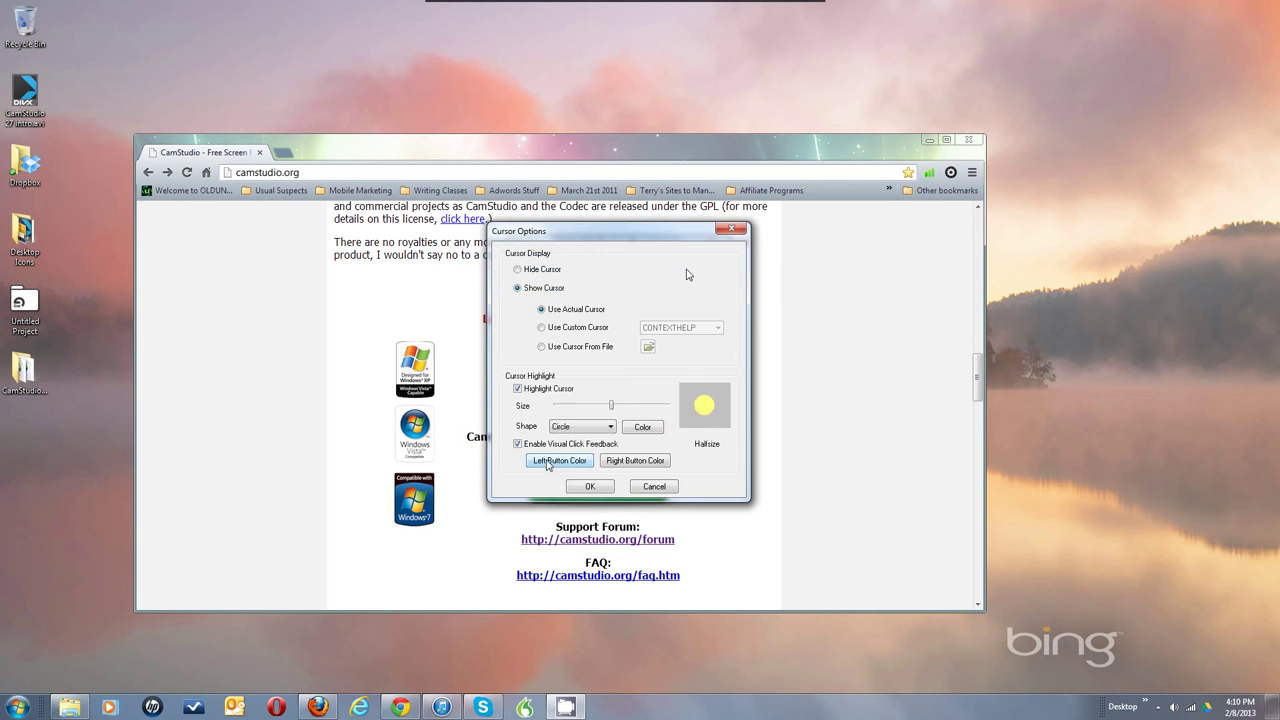
pyautogui.click(628, 465)
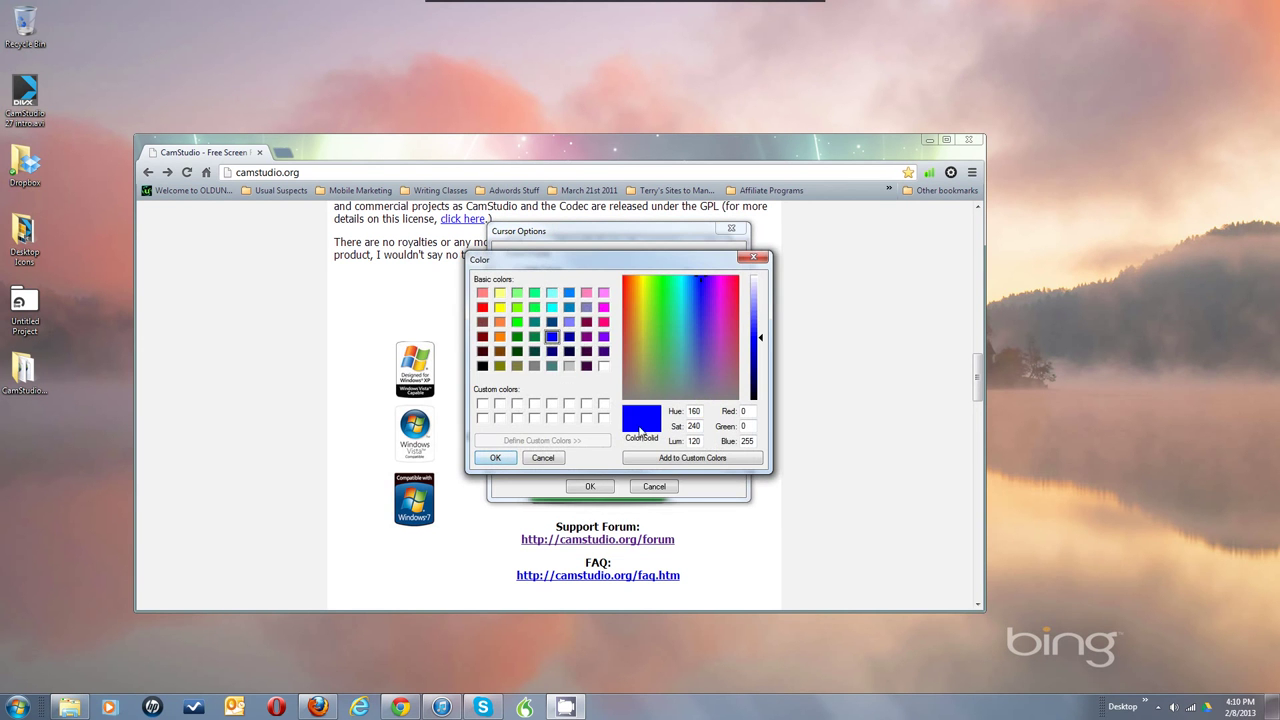
pyautogui.click(557, 460)
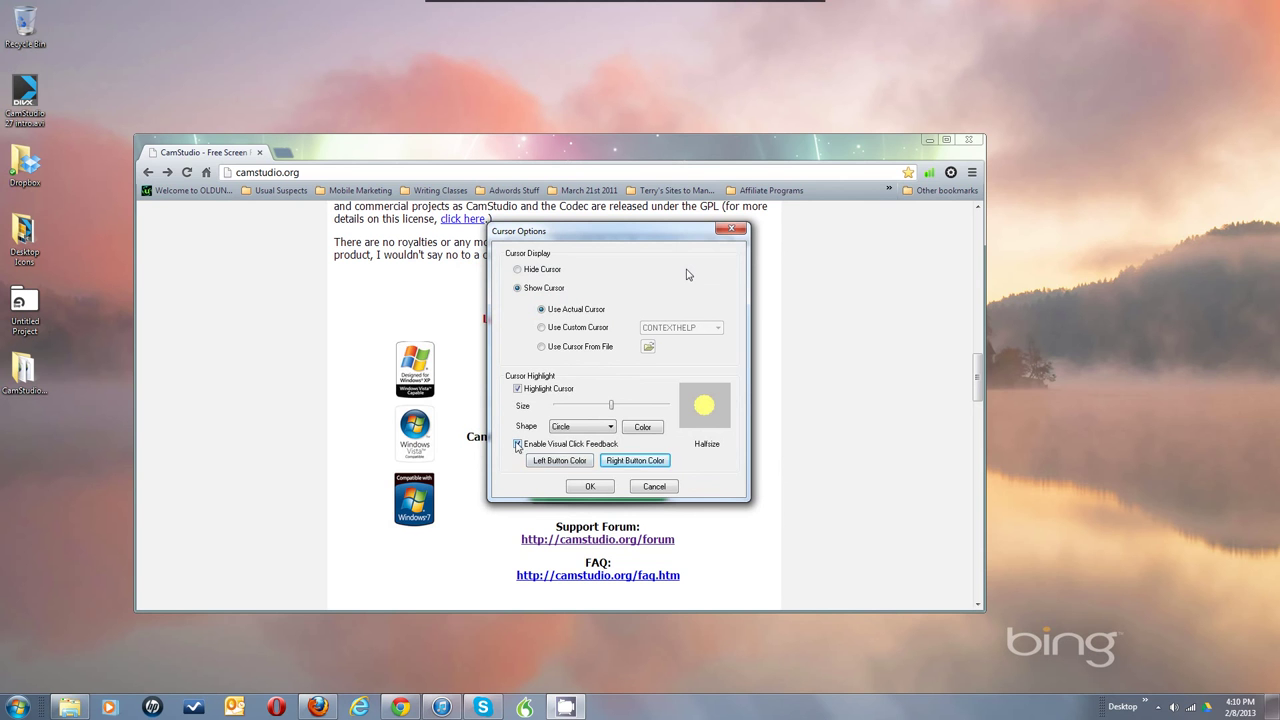
# Step: Turn off visual click feedback and Highlight Cursor, and accept the cursor options
pyautogui.click(518, 444)
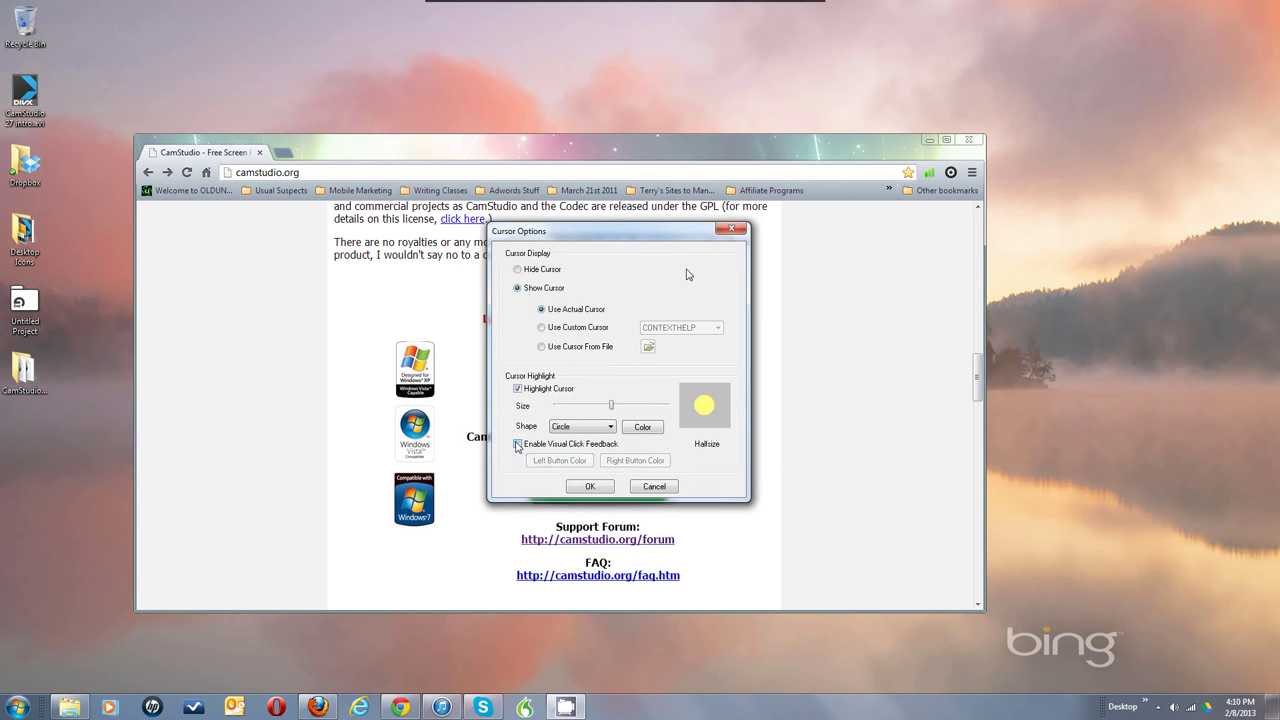
pyautogui.click(518, 389)
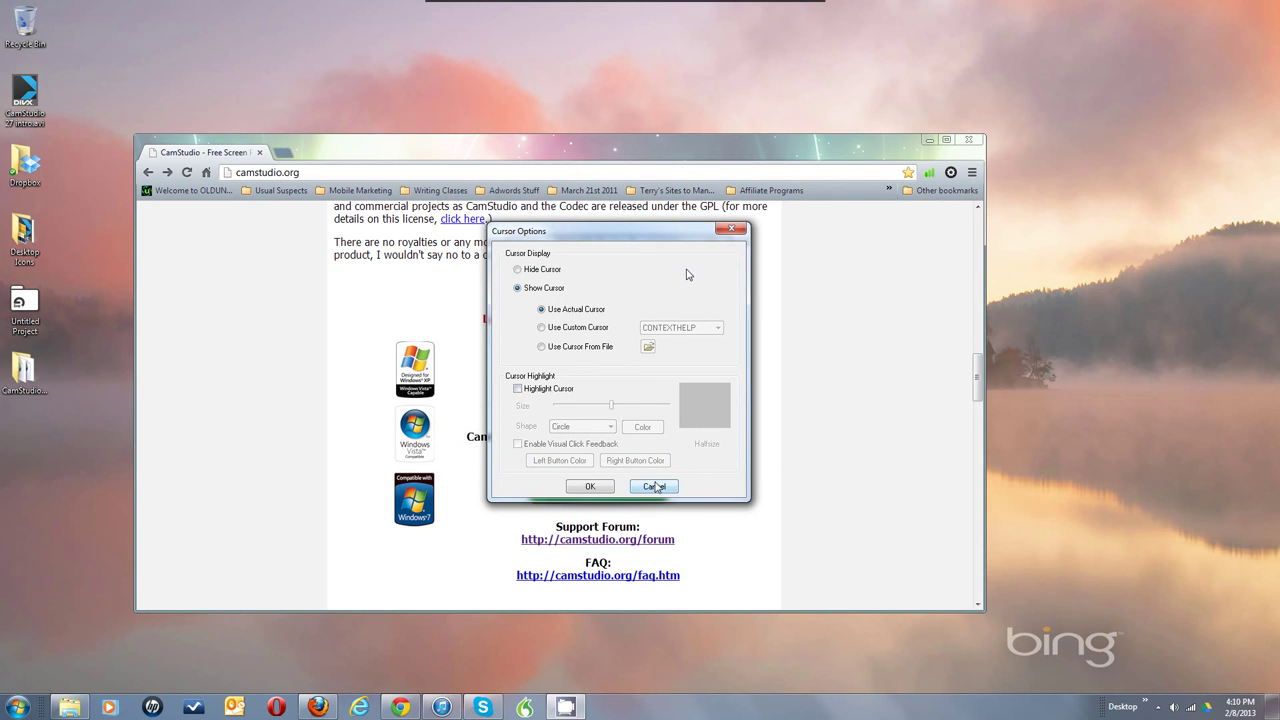
pyautogui.click(600, 486)
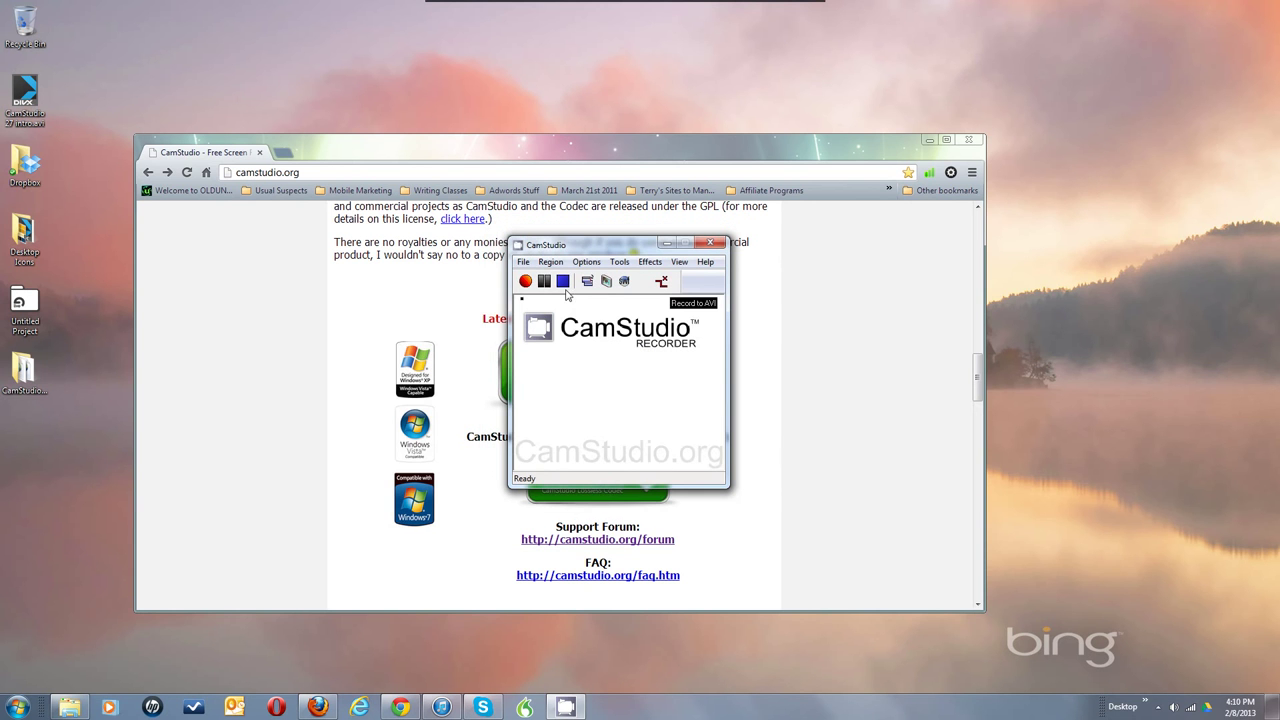
# Step: Reopen the cursor options, enable Highlight Cursor and visual click feedback, and accept the settings
pyautogui.click(588, 262)
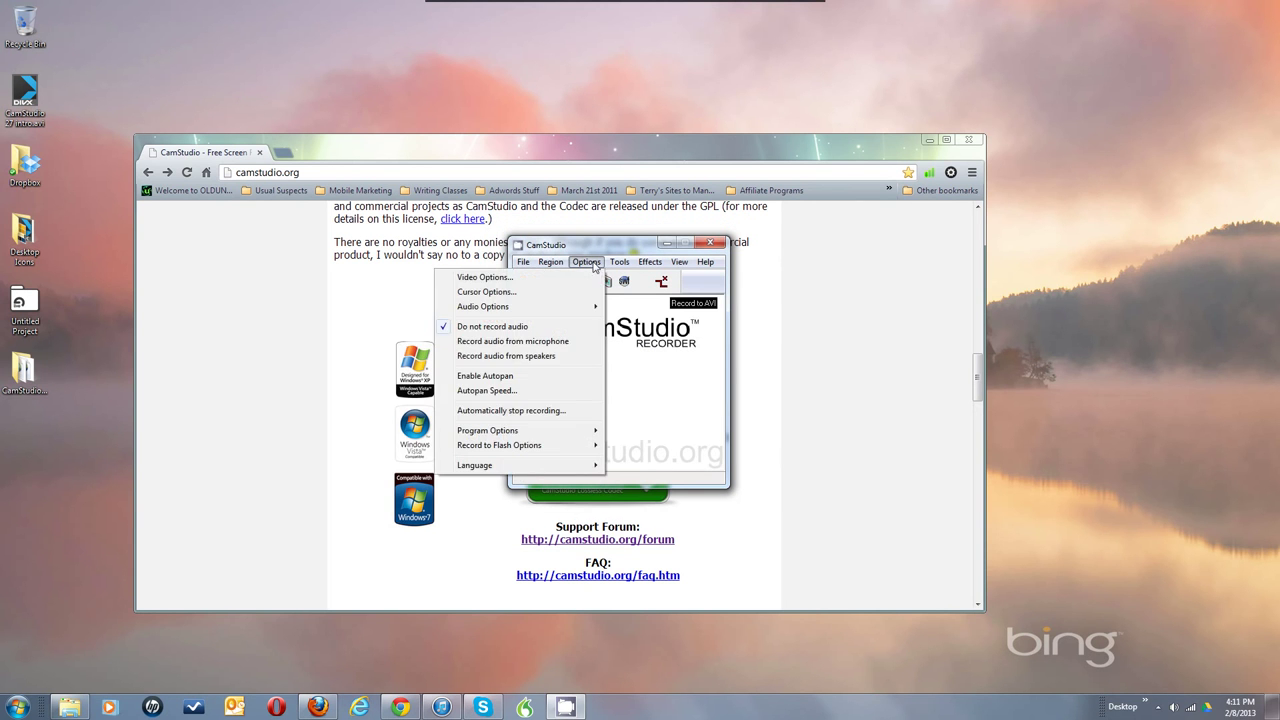
pyautogui.click(545, 291)
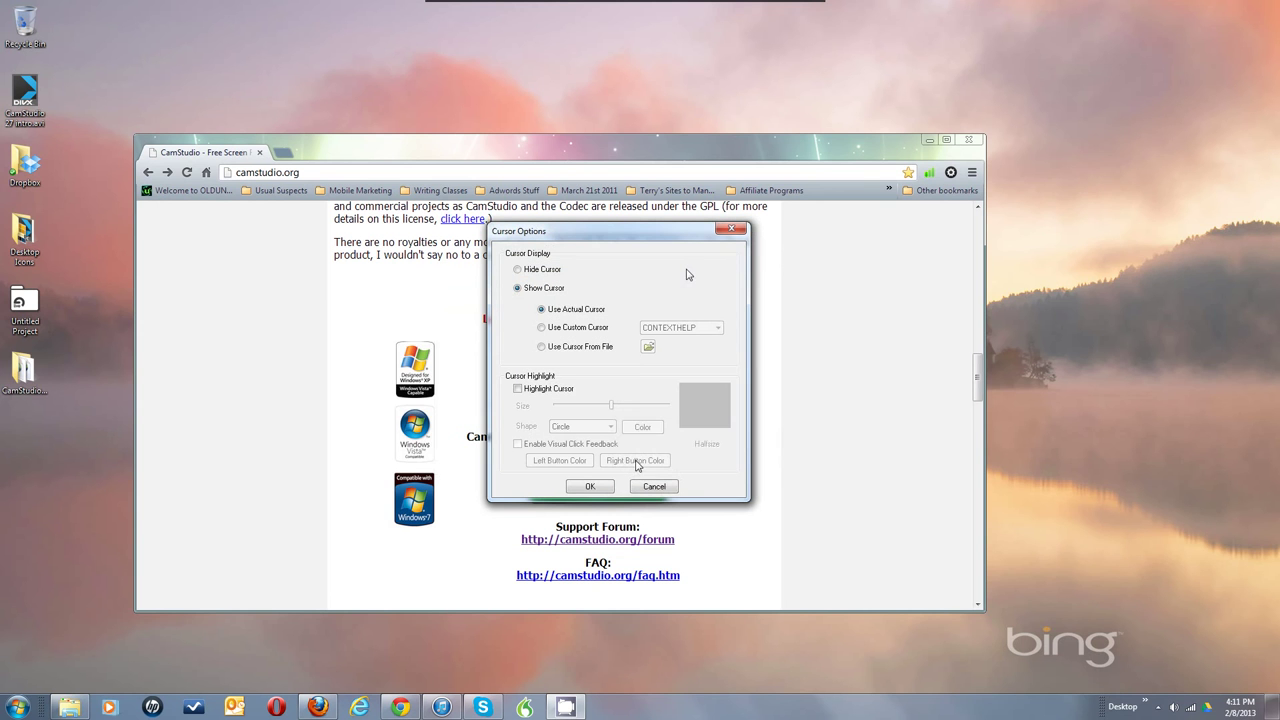
pyautogui.click(518, 389)
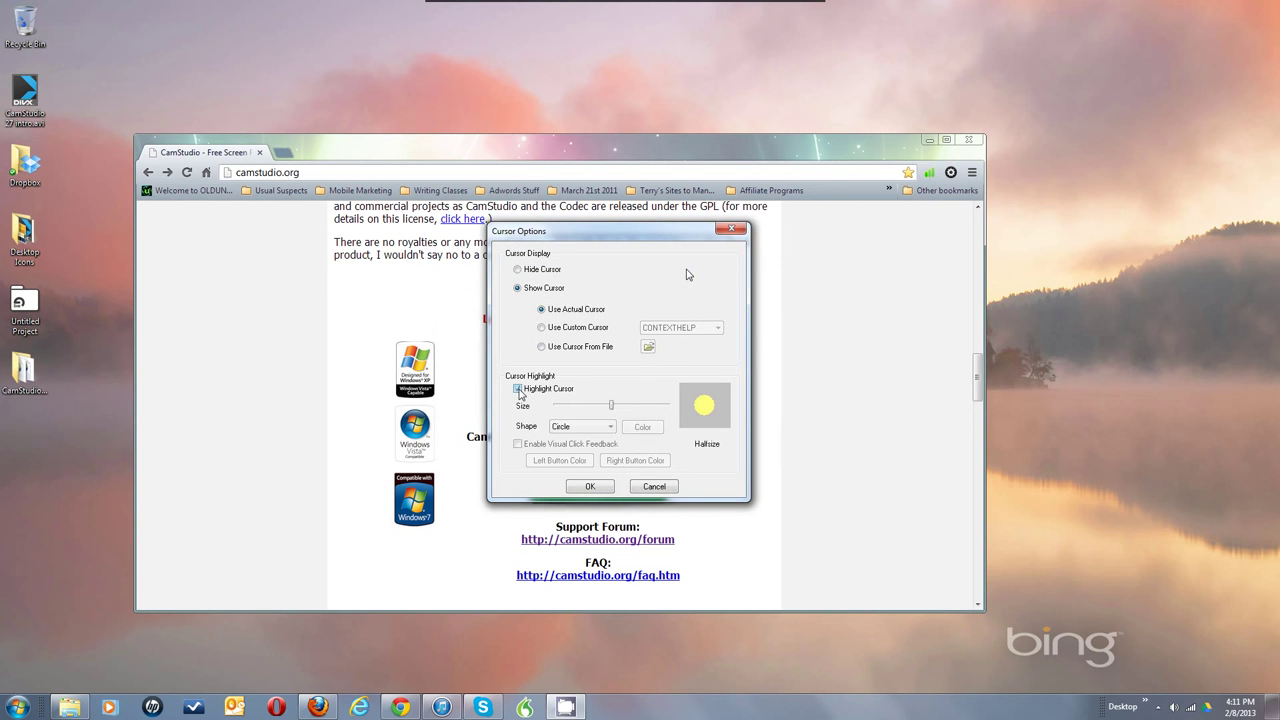
pyautogui.click(519, 444)
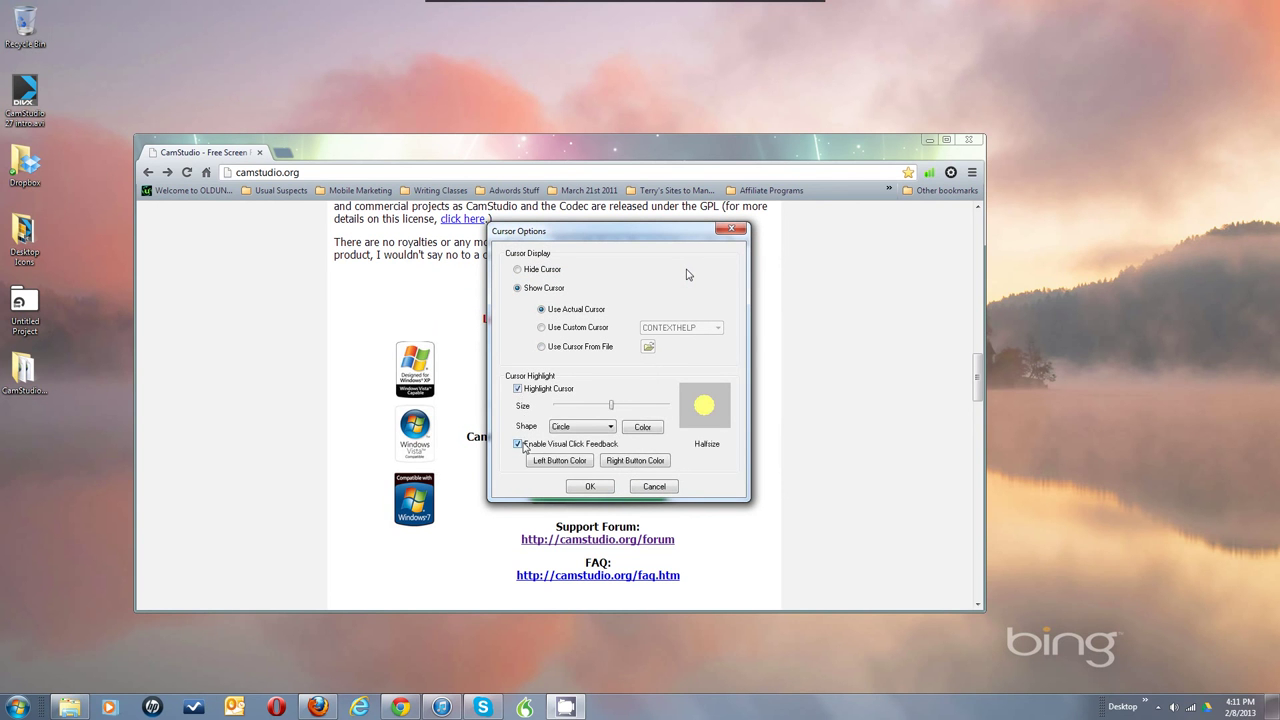
pyautogui.click(597, 487)
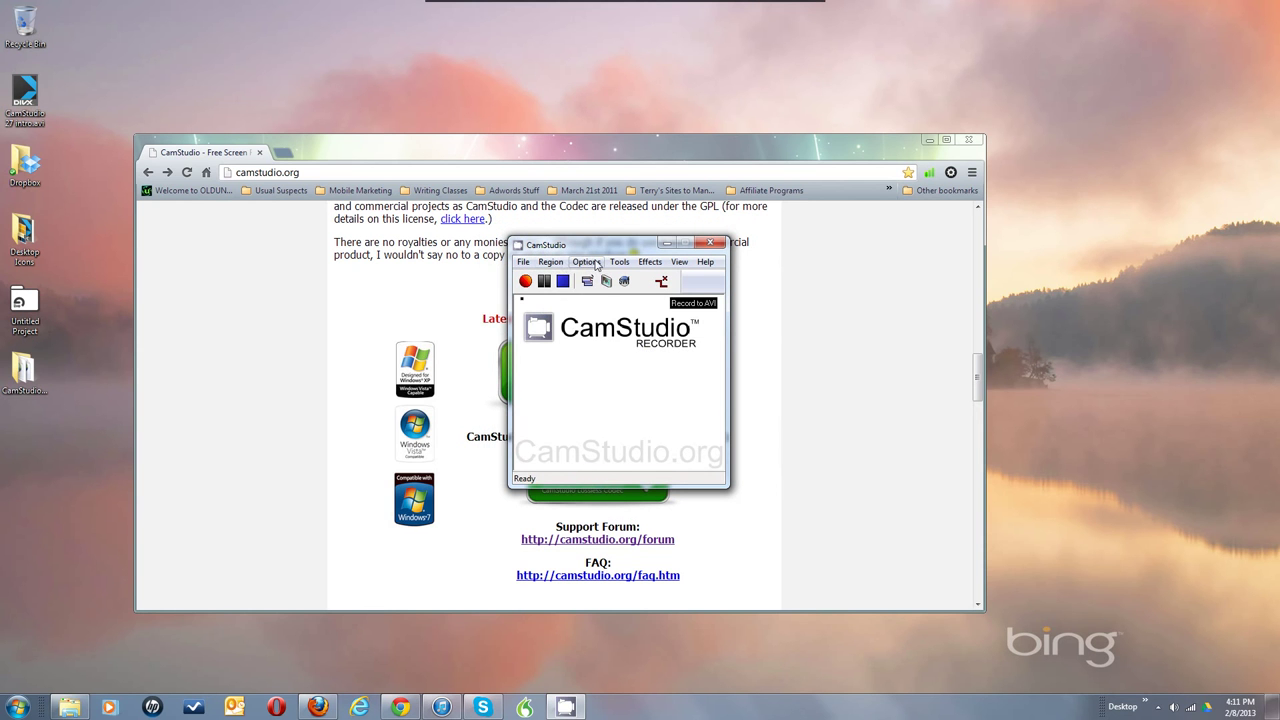
# Step: Set the recorder to record audio from the microphone
pyautogui.click(595, 264)
pyautogui.moveTo(509, 314)
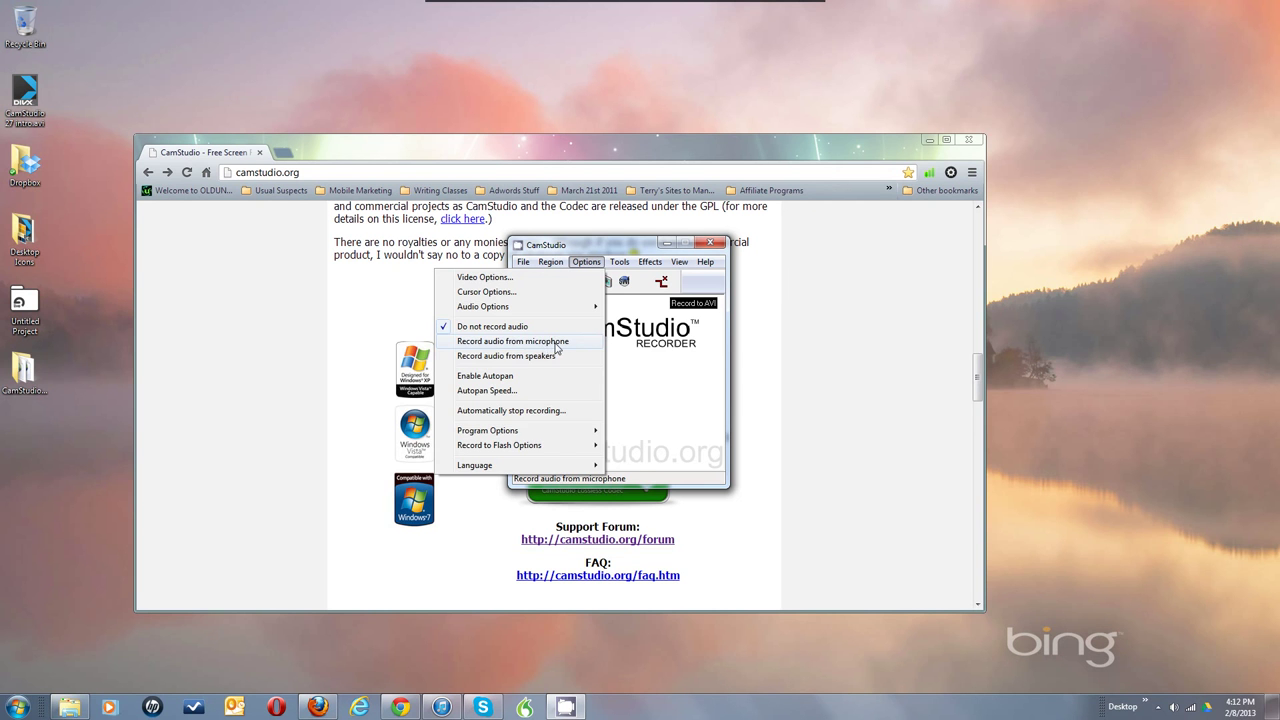
pyautogui.click(556, 345)
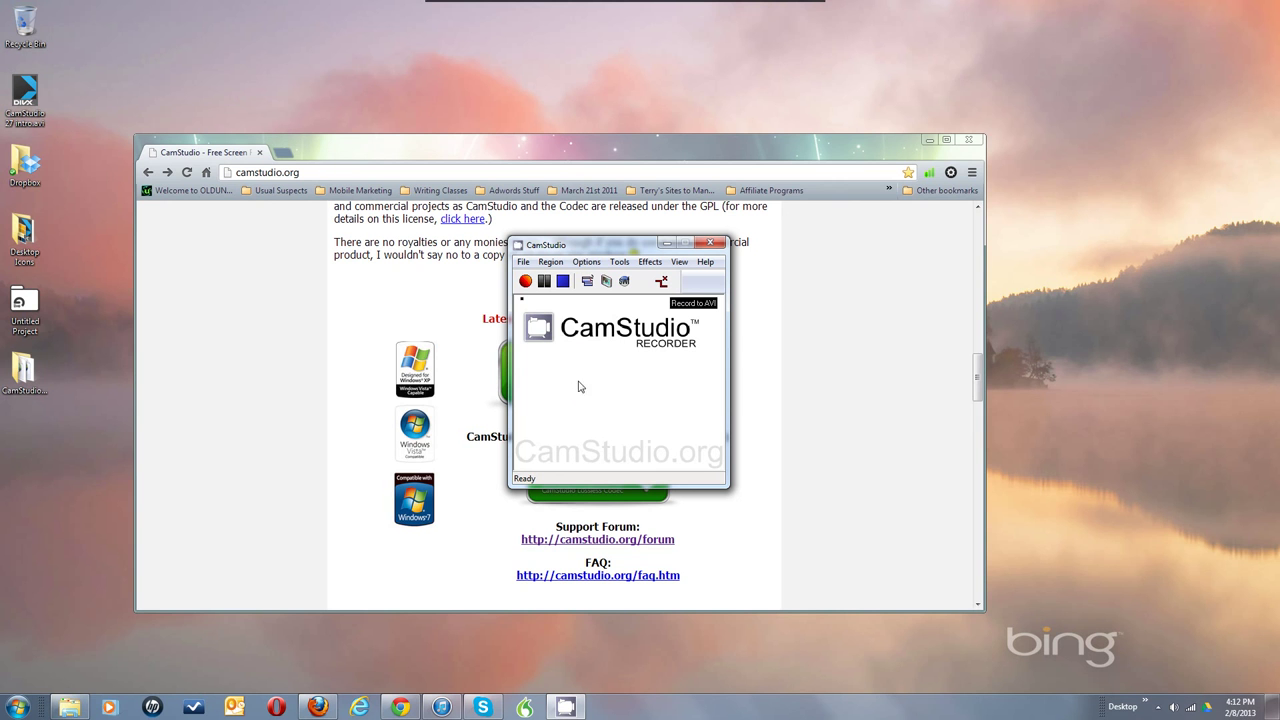
# Step: Open the audio options for the microphone and check the available capture devices, keeping Line In (2- Scarlett 2i2 USB) selected
pyautogui.click(587, 262)
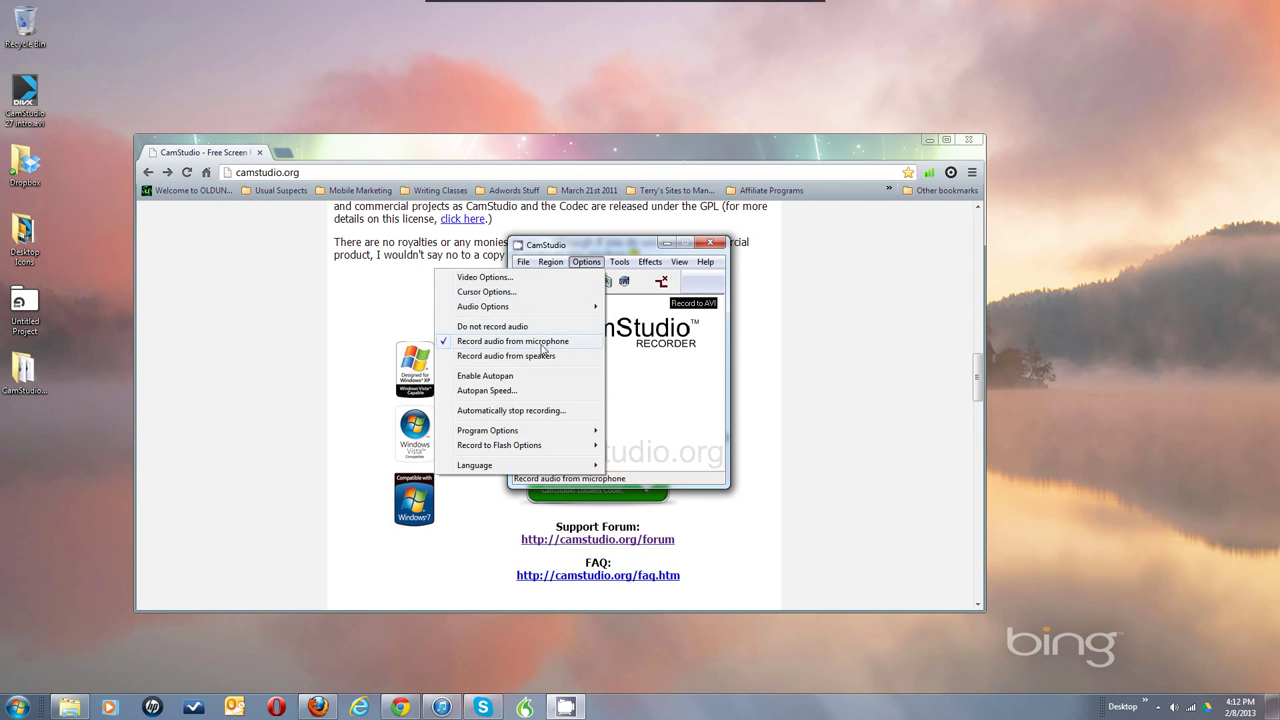
pyautogui.moveTo(510, 313)
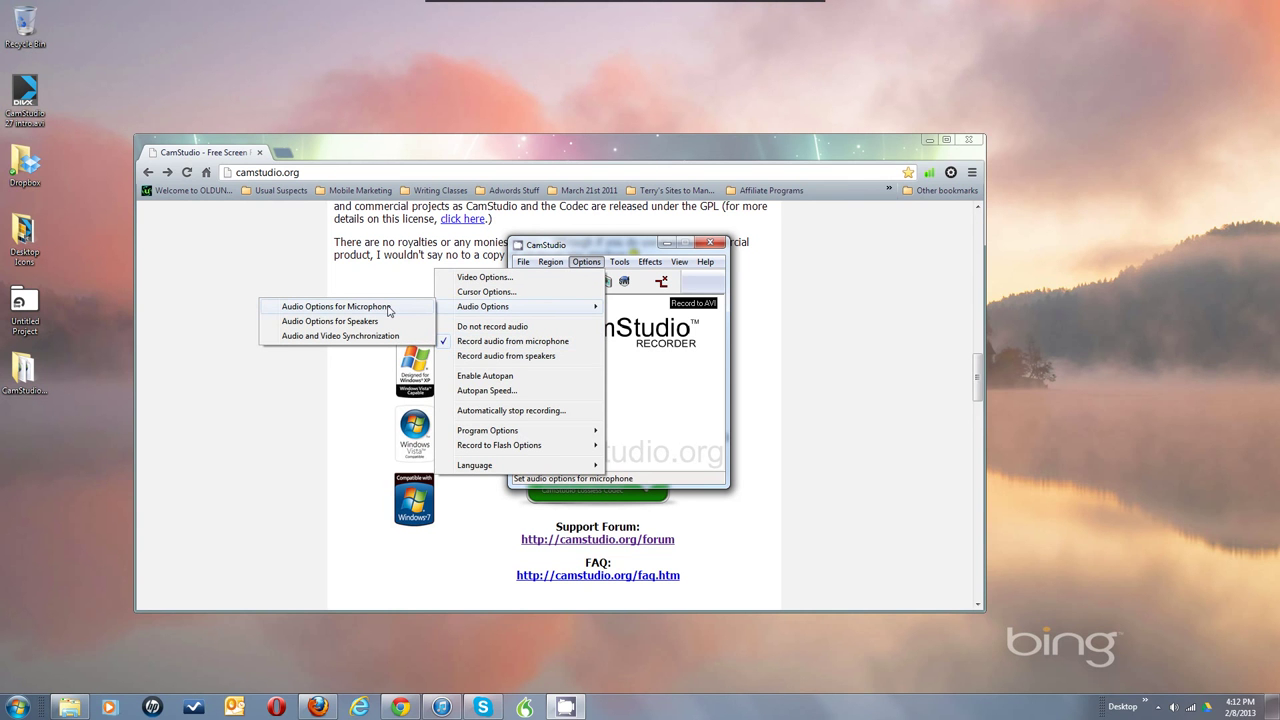
pyautogui.click(389, 309)
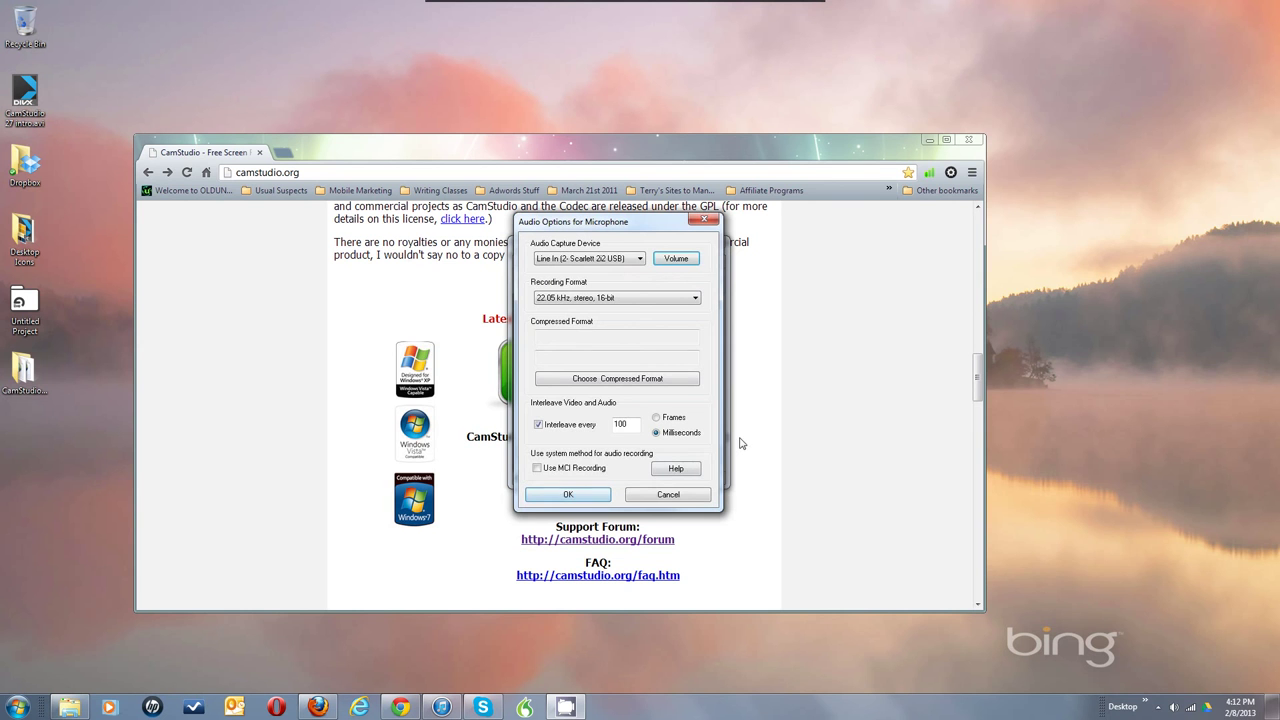
pyautogui.click(594, 260)
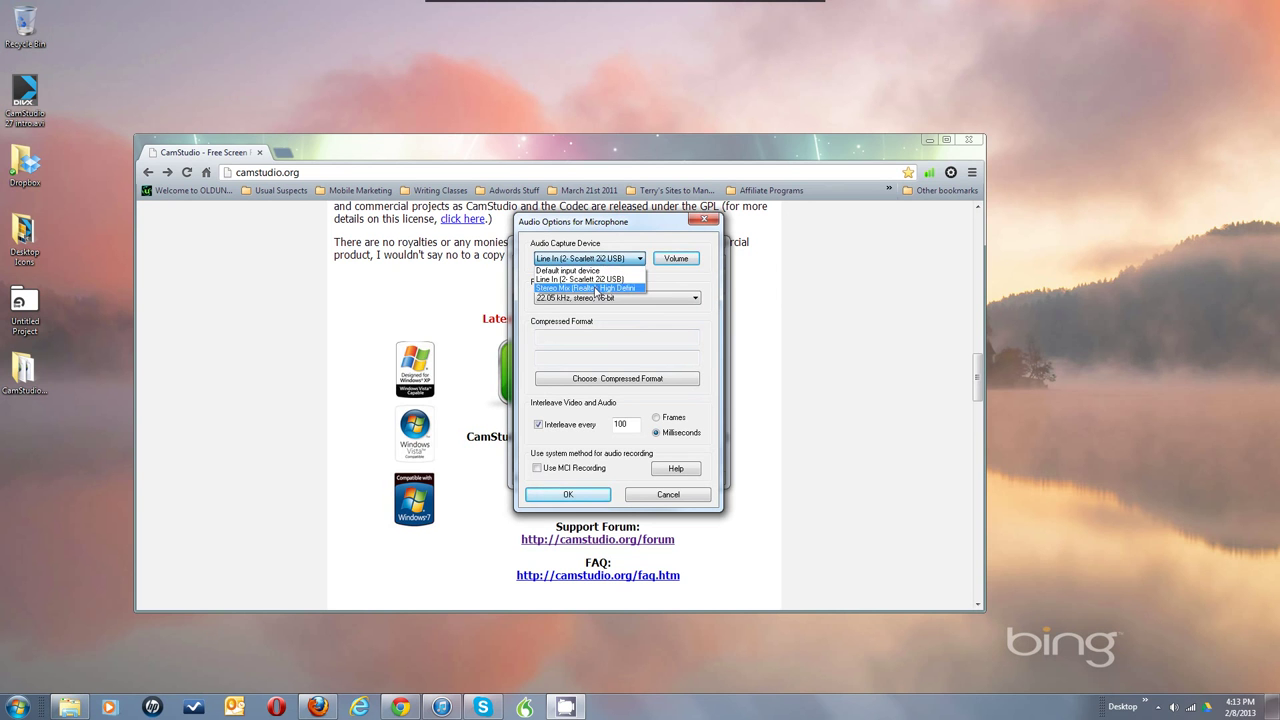
pyautogui.click(614, 258)
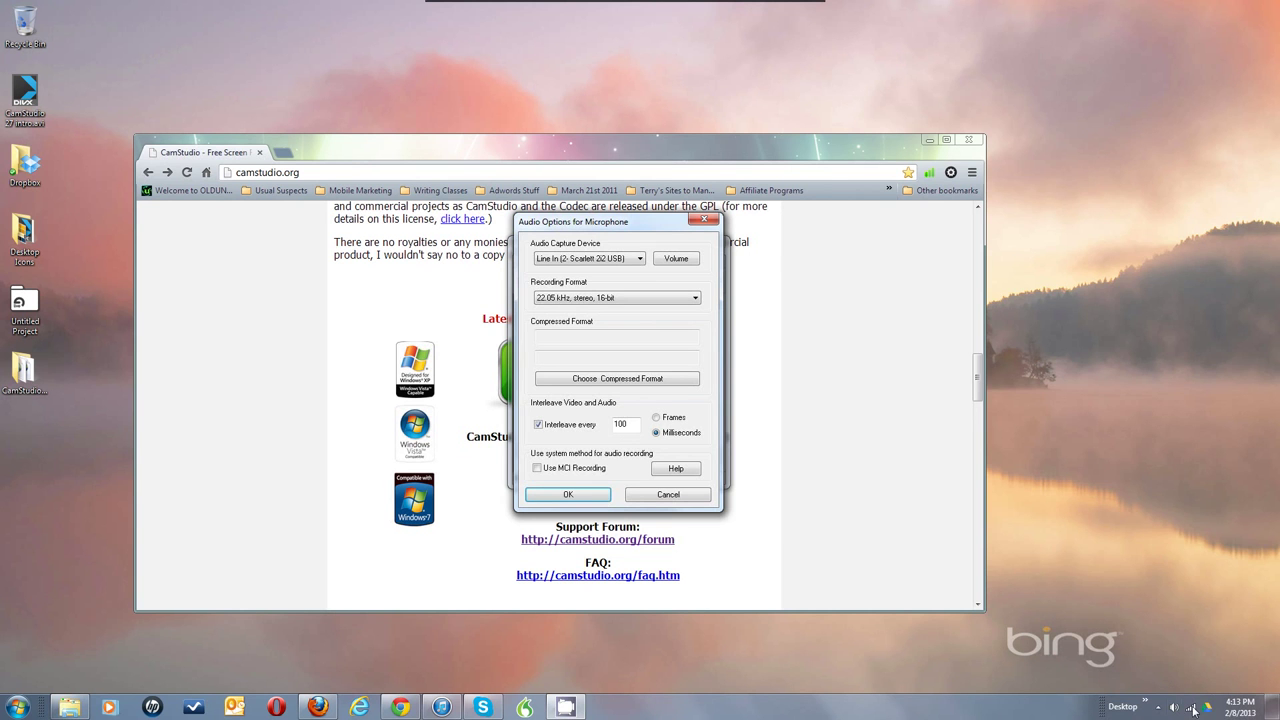
pyautogui.rightClick(1068, 695)
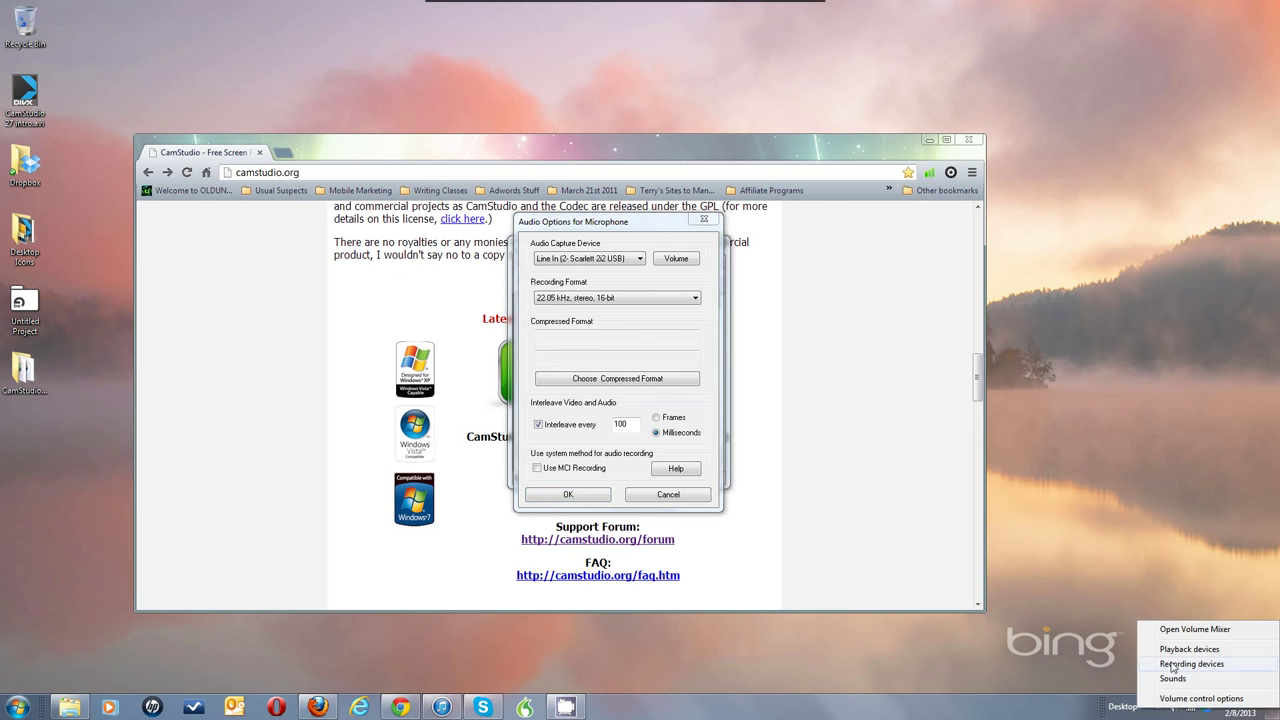
pyautogui.click(1172, 664)
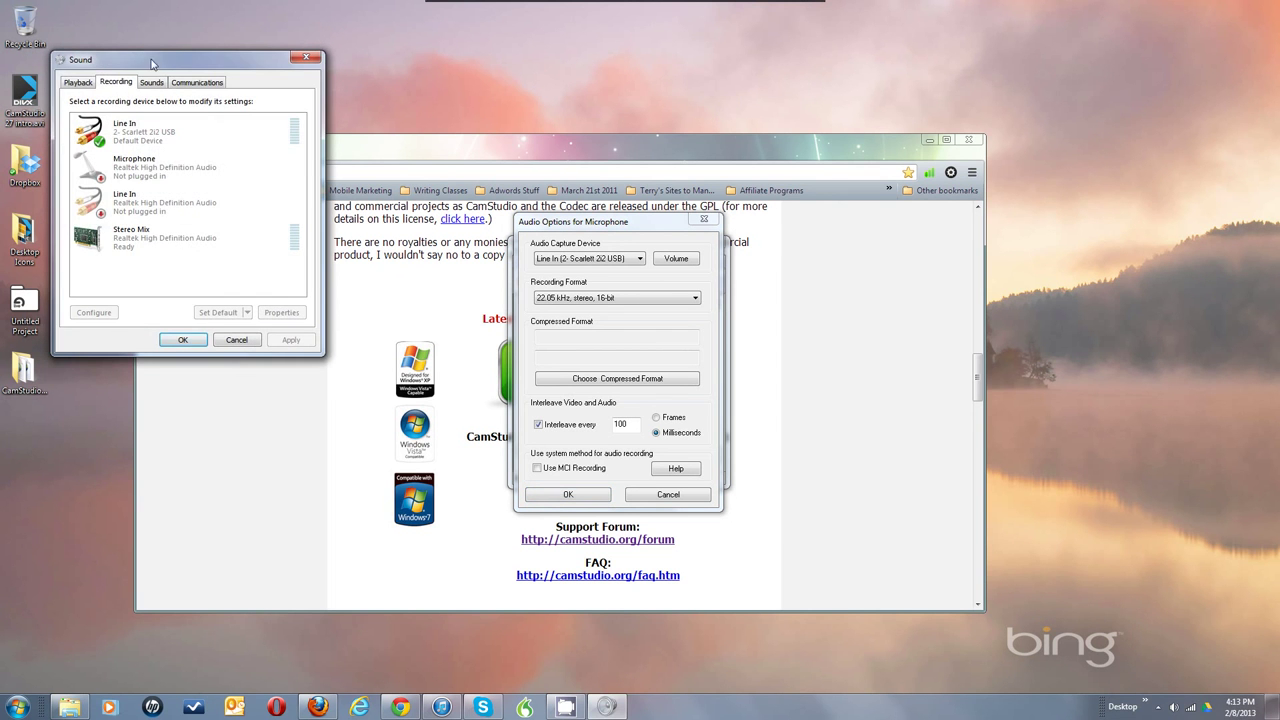
pyautogui.moveTo(152, 64); pyautogui.dragTo(378, 106)
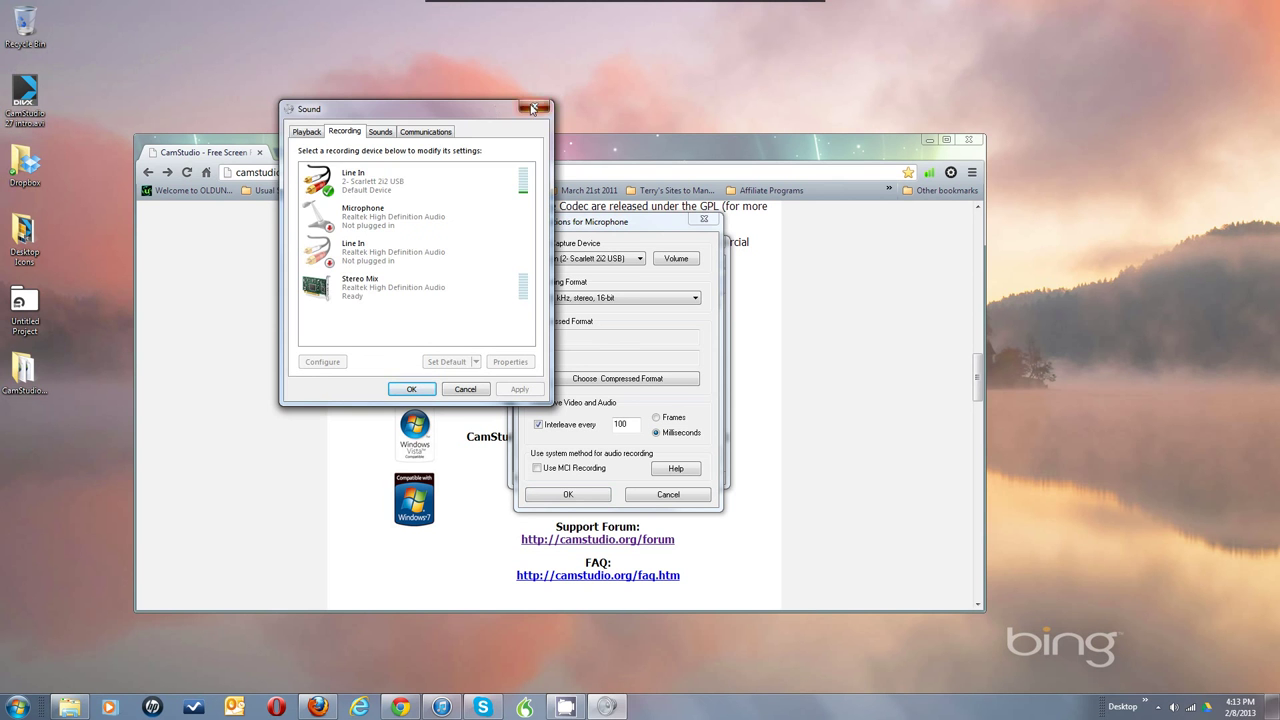
pyautogui.click(530, 104)
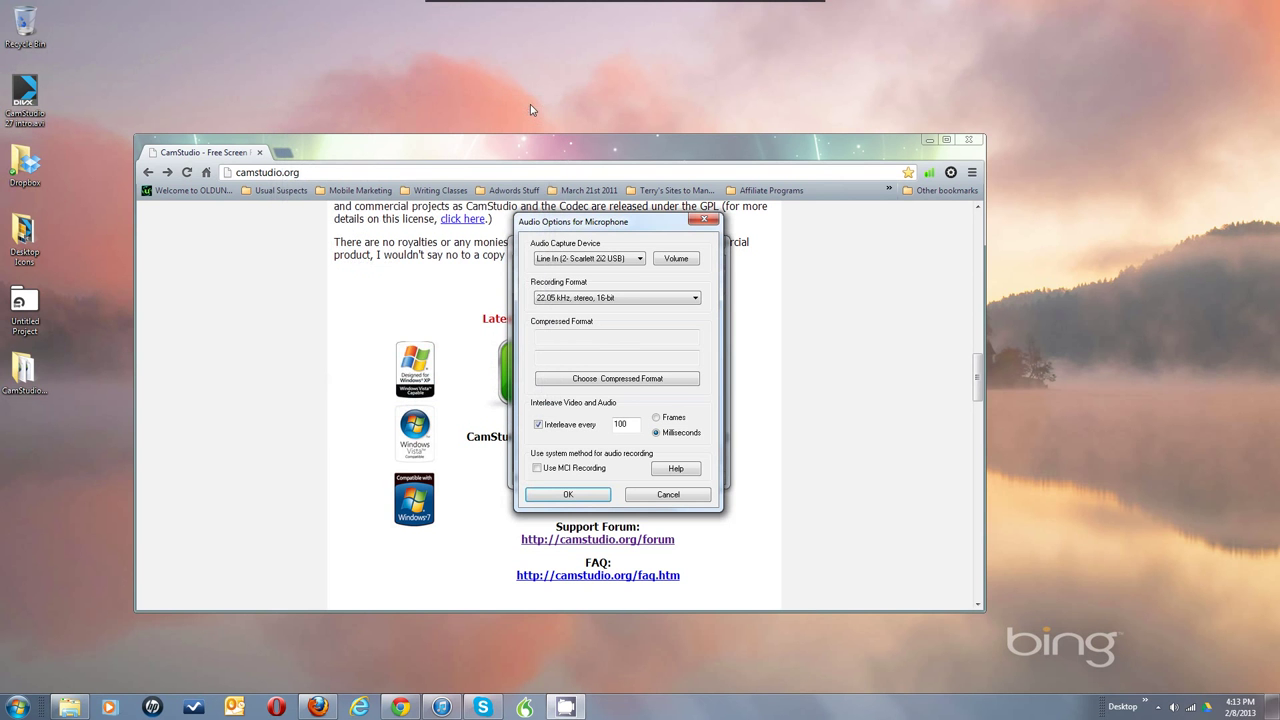
# Step: Open the Windows recording devices list and move the Sound window over the middle of the browser page
pyautogui.rightClick(1174, 707)
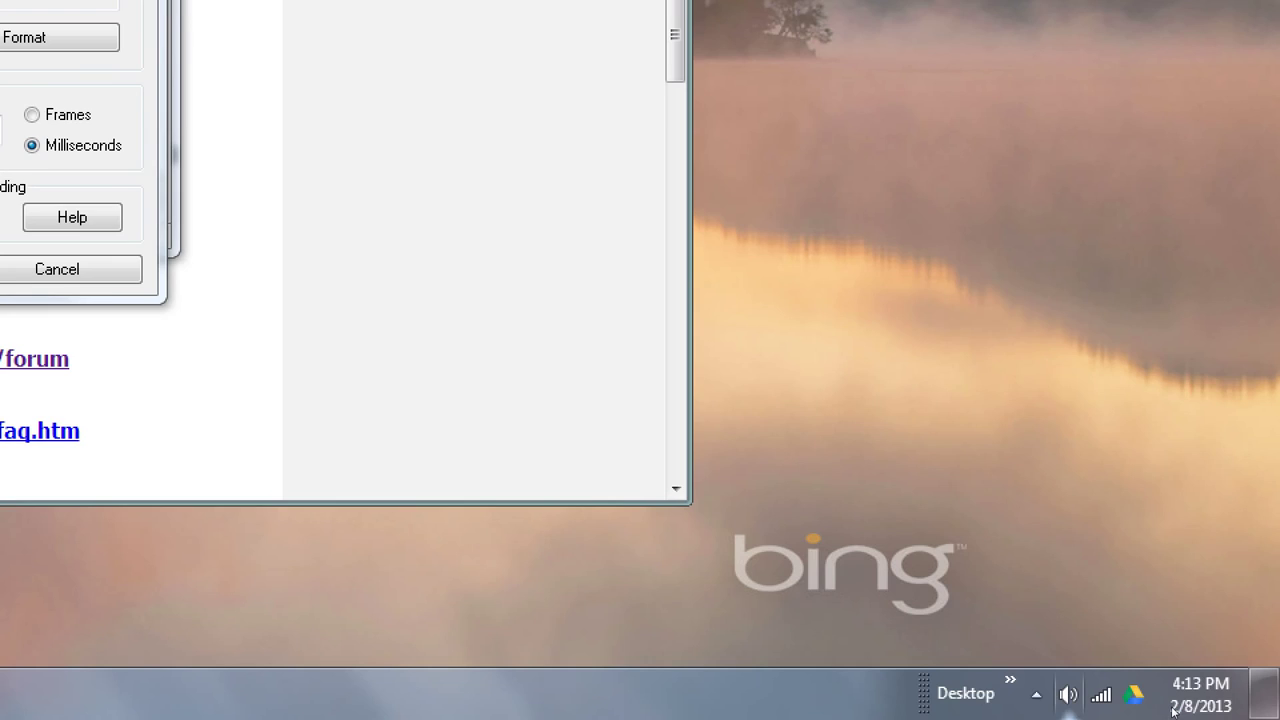
pyautogui.rightClick(1068, 694)
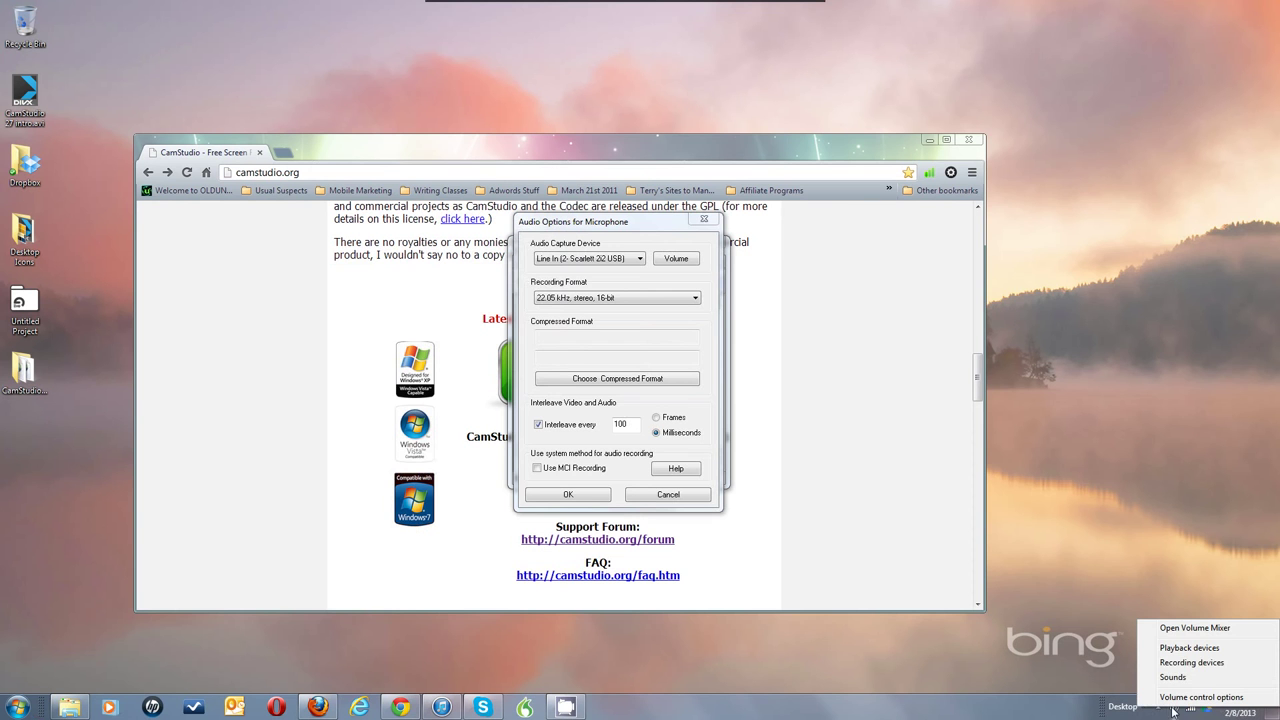
pyautogui.click(1198, 663)
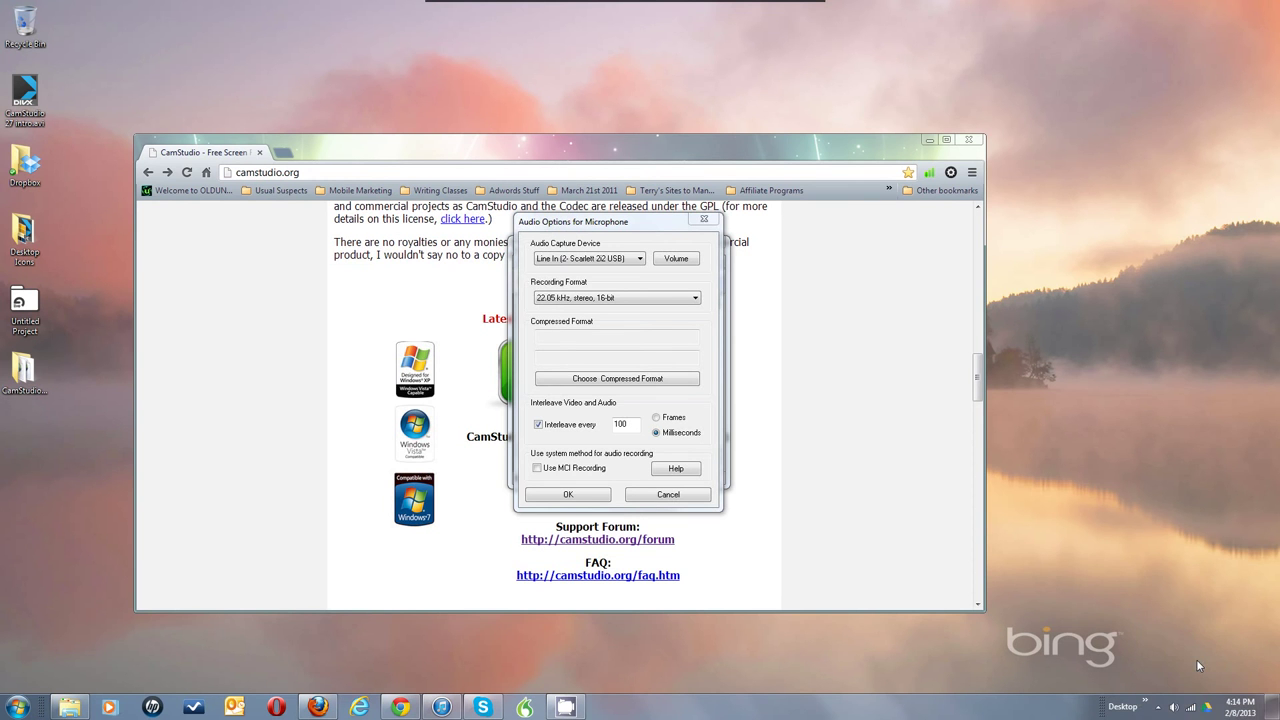
pyautogui.click(770, 394)
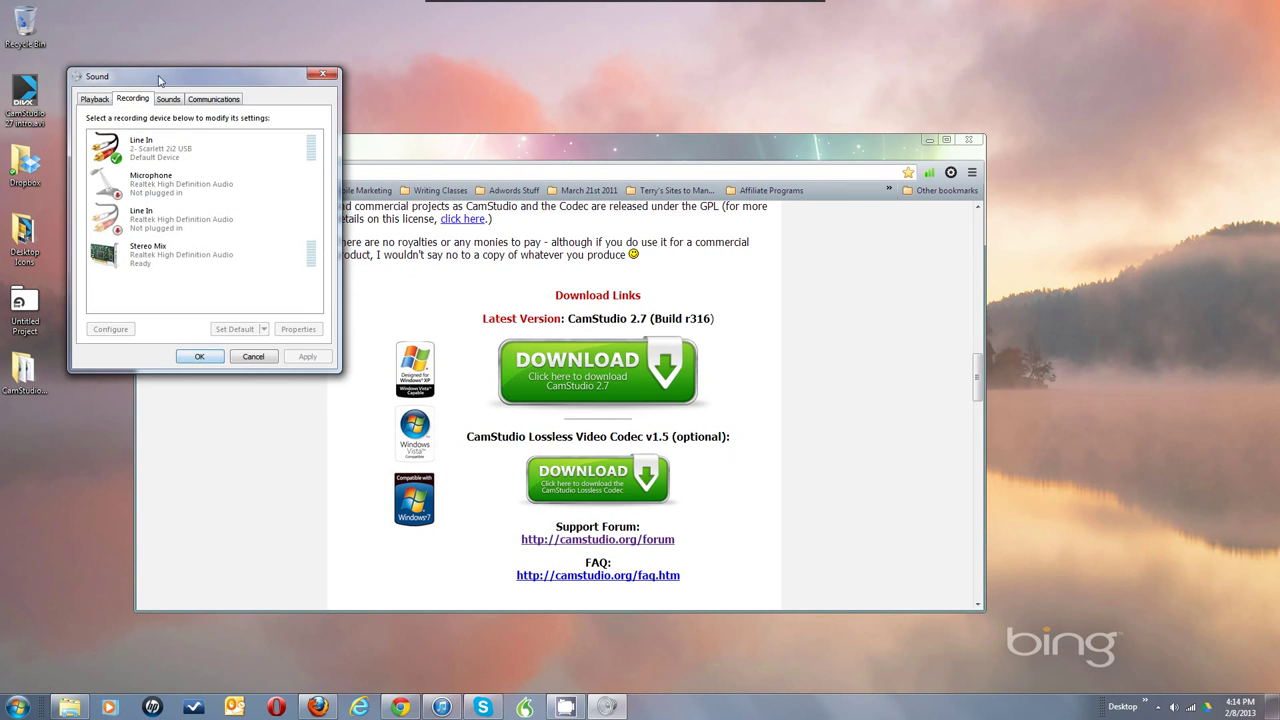
pyautogui.moveTo(158, 80); pyautogui.dragTo(548, 120)
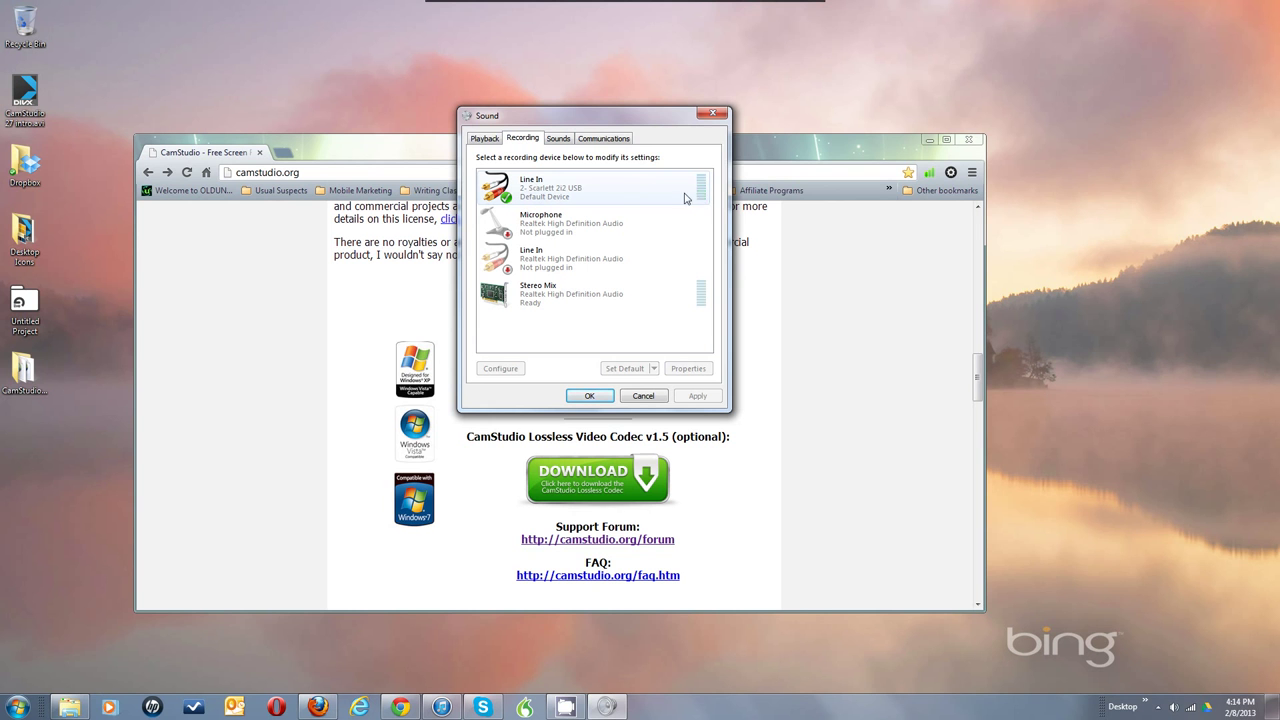
# Step: Examine the default-device, Show Disabled Devices and Show Disconnected Devices options for the recording devices, including Stereo Mix, without changing them
pyautogui.rightClick(559, 187)
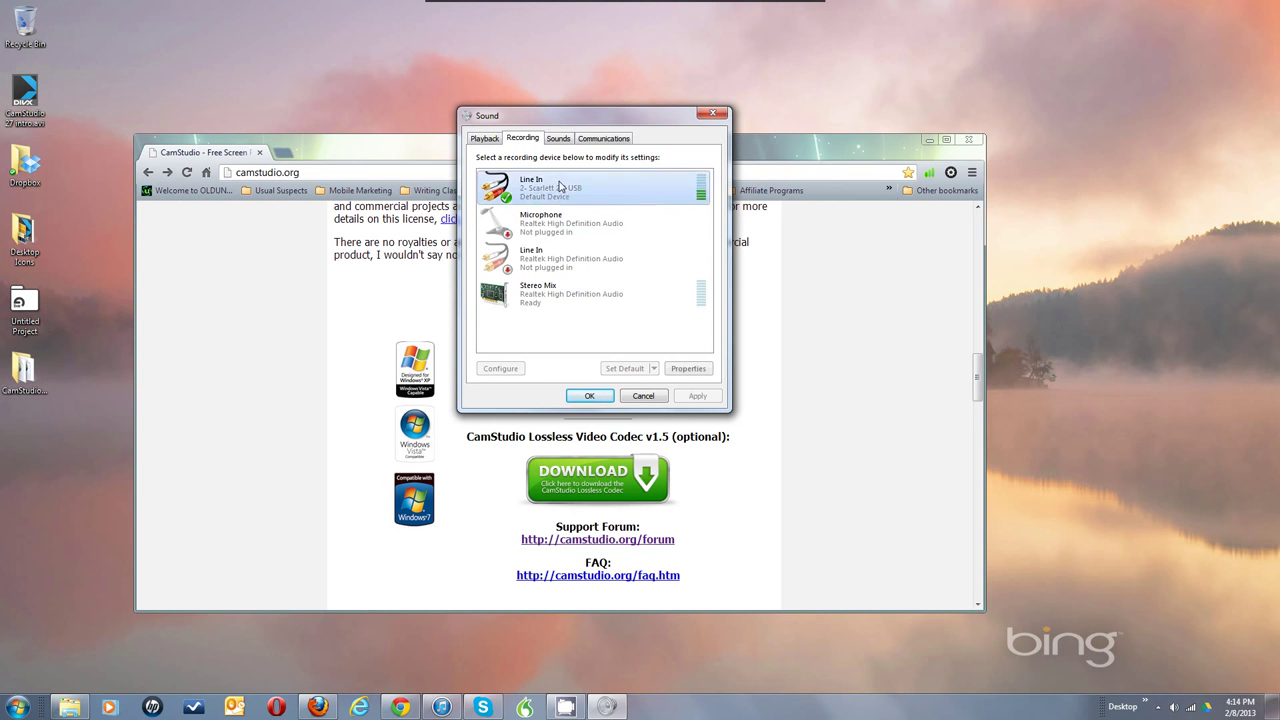
pyautogui.click(546, 187)
pyautogui.rightClick(528, 298)
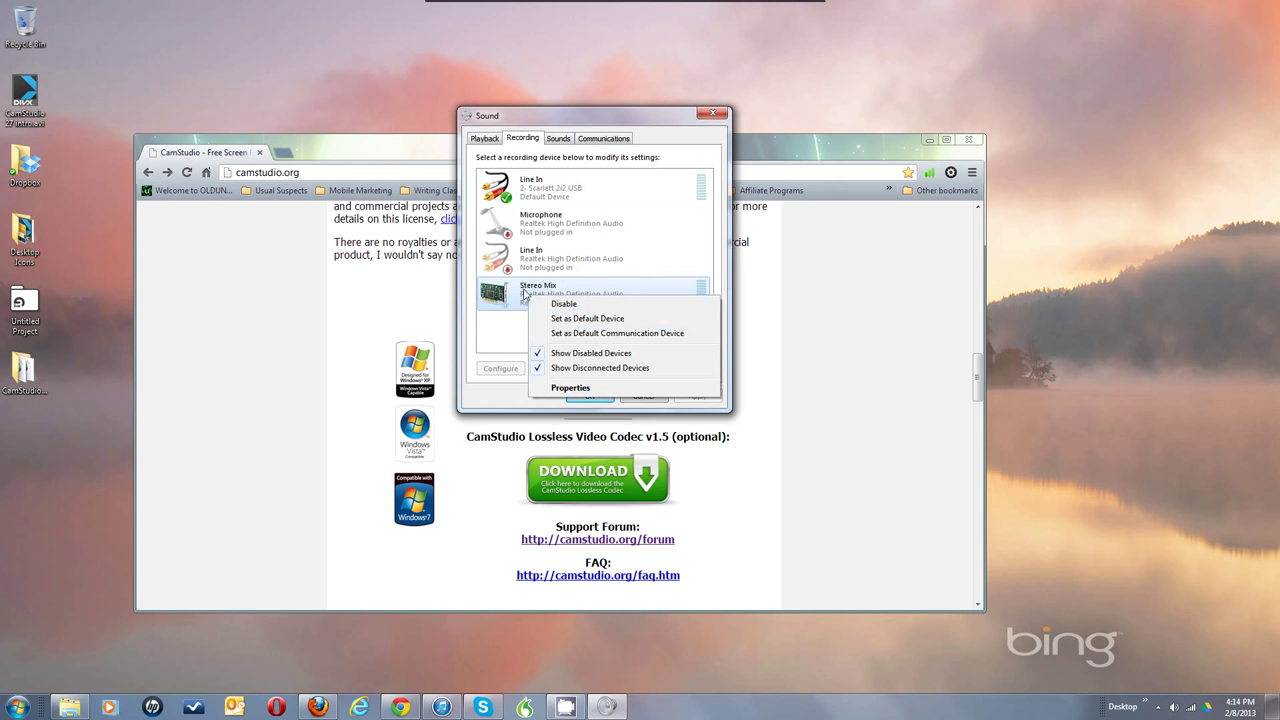
pyautogui.click(500, 333)
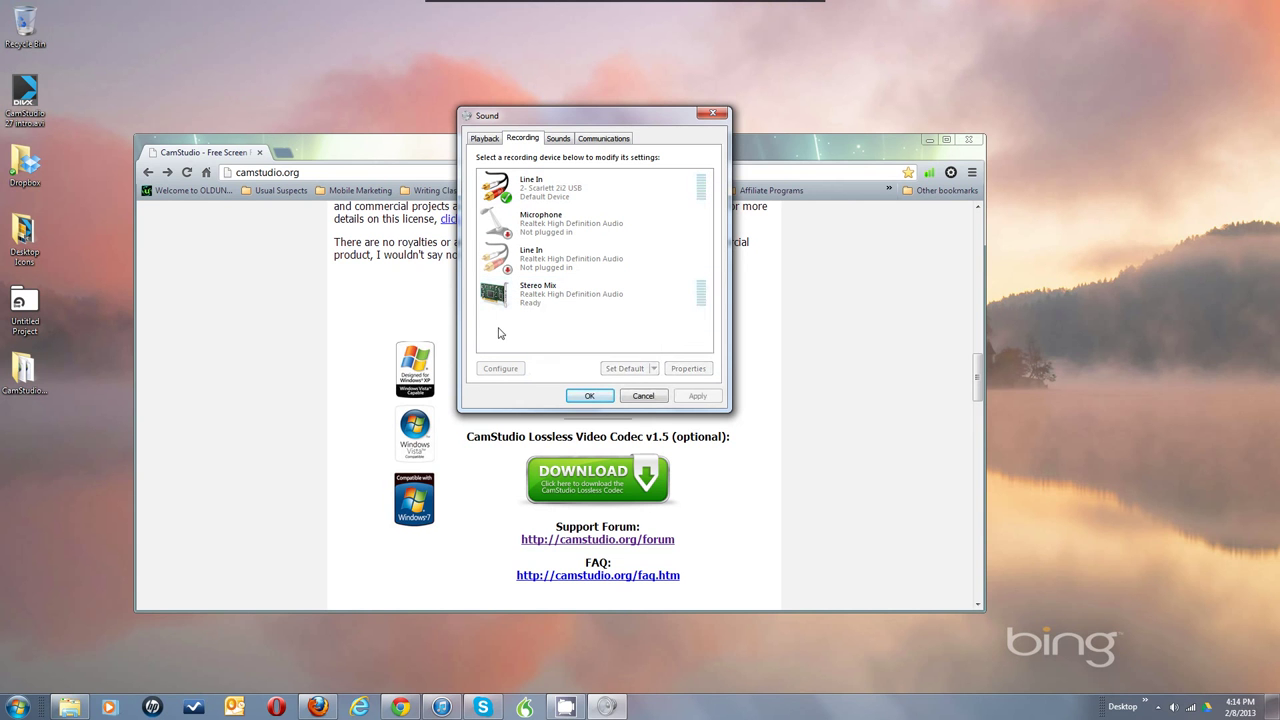
pyautogui.rightClick(500, 333)
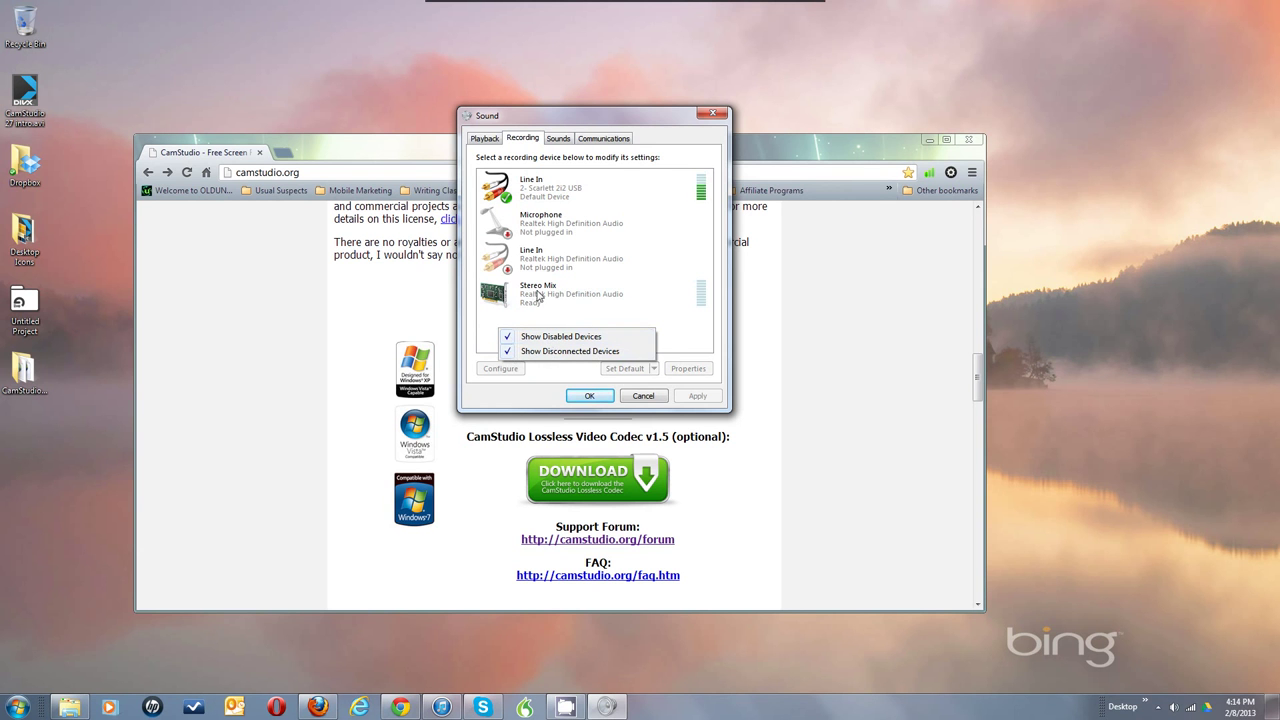
pyautogui.click(630, 318)
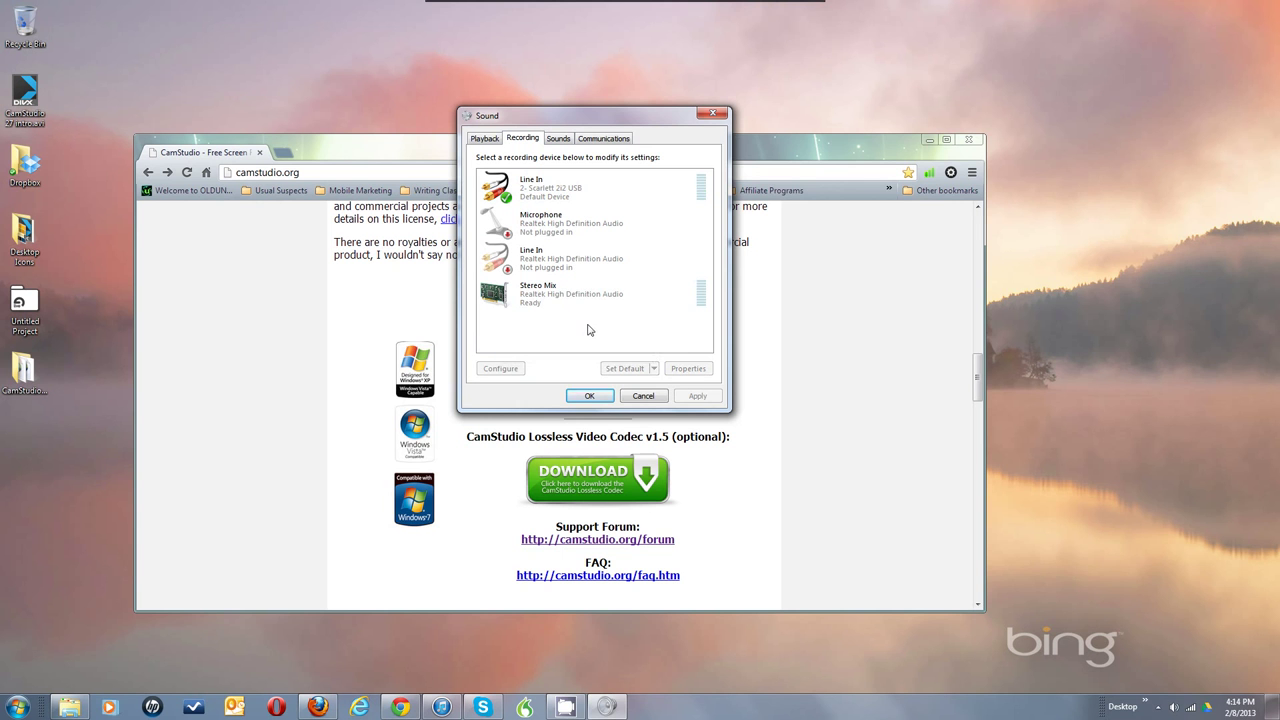
pyautogui.rightClick(533, 297)
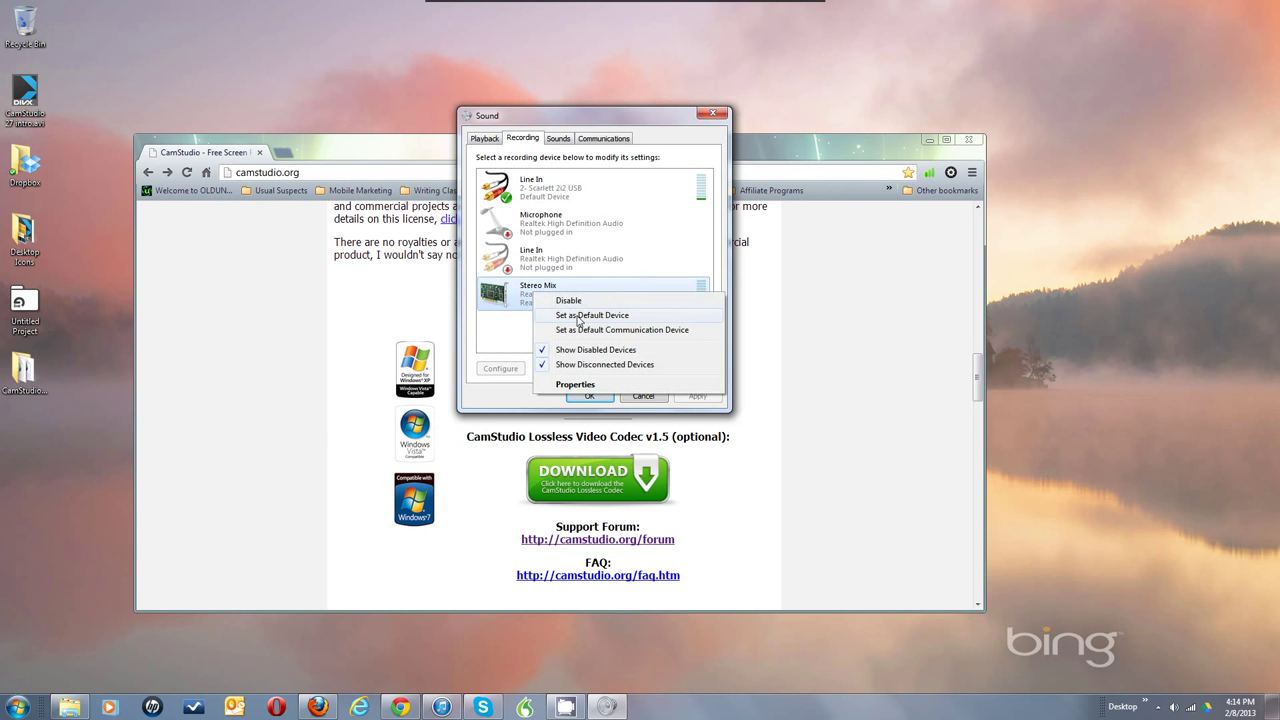
pyautogui.click(506, 333)
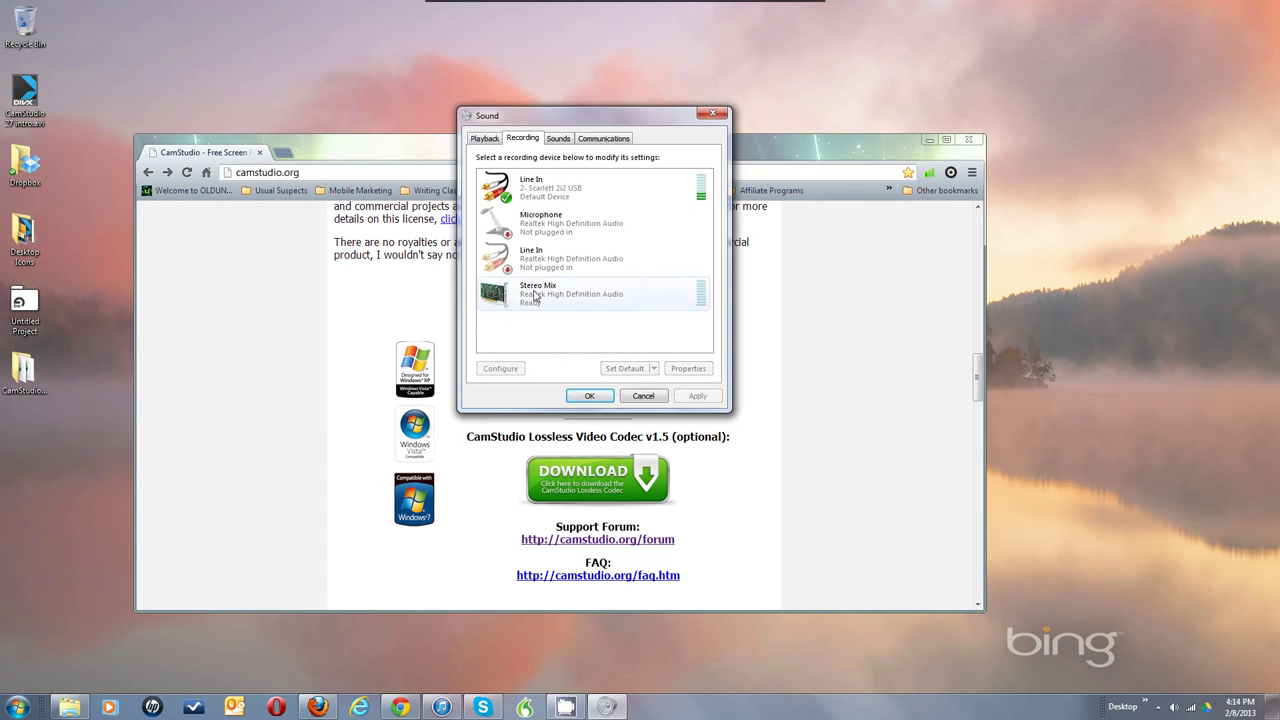
# Step: Check the Listen settings in the Stereo Mix properties, including the playback device, and cancel without changes
pyautogui.doubleClick(535, 295)
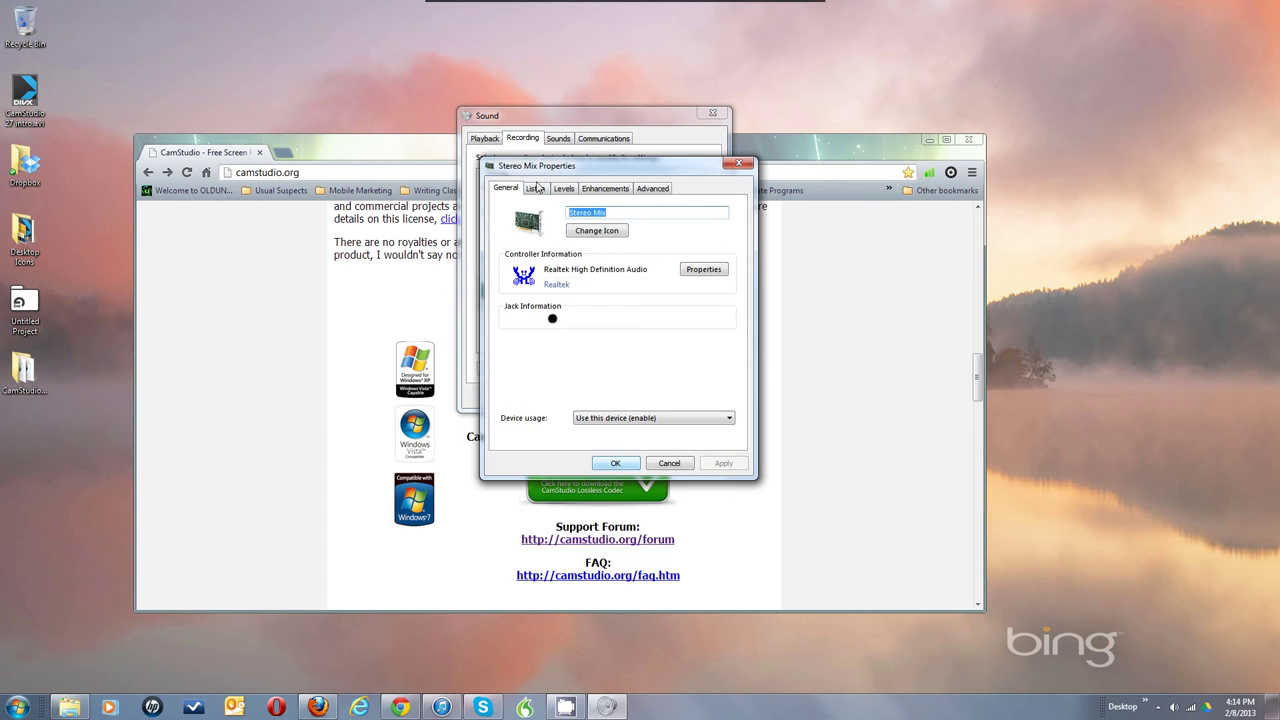
pyautogui.click(536, 192)
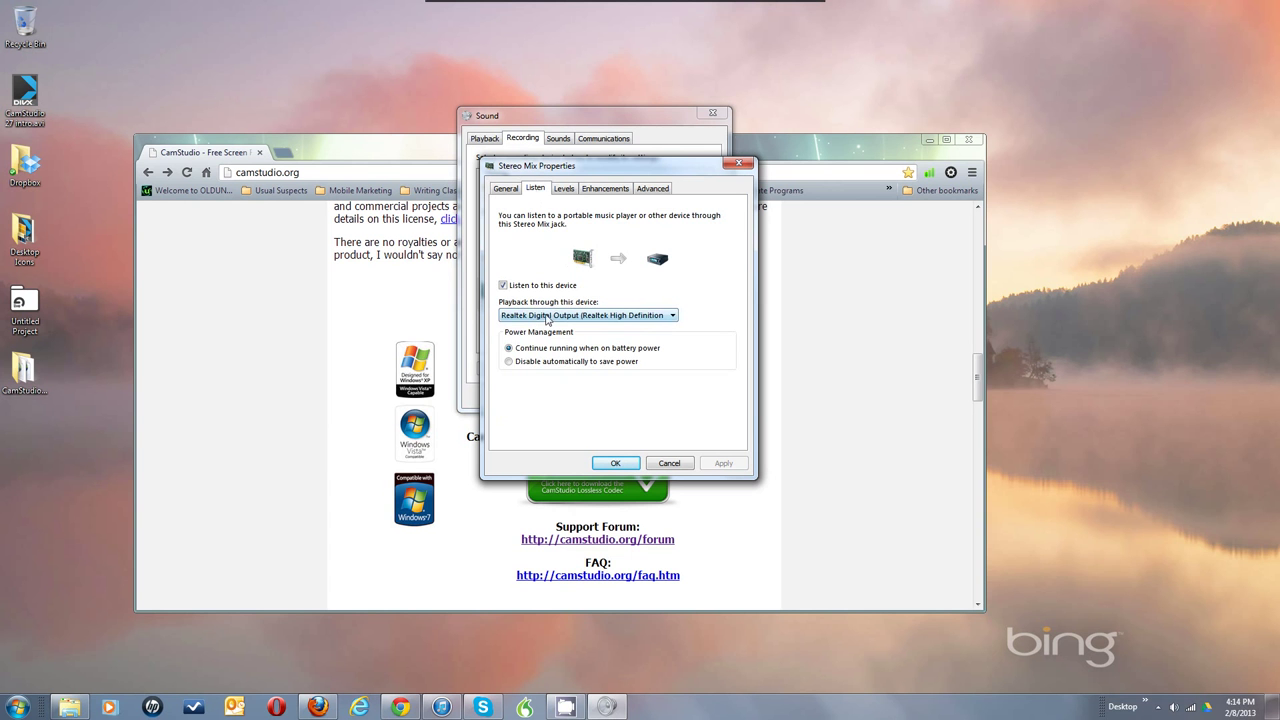
pyautogui.click(503, 285)
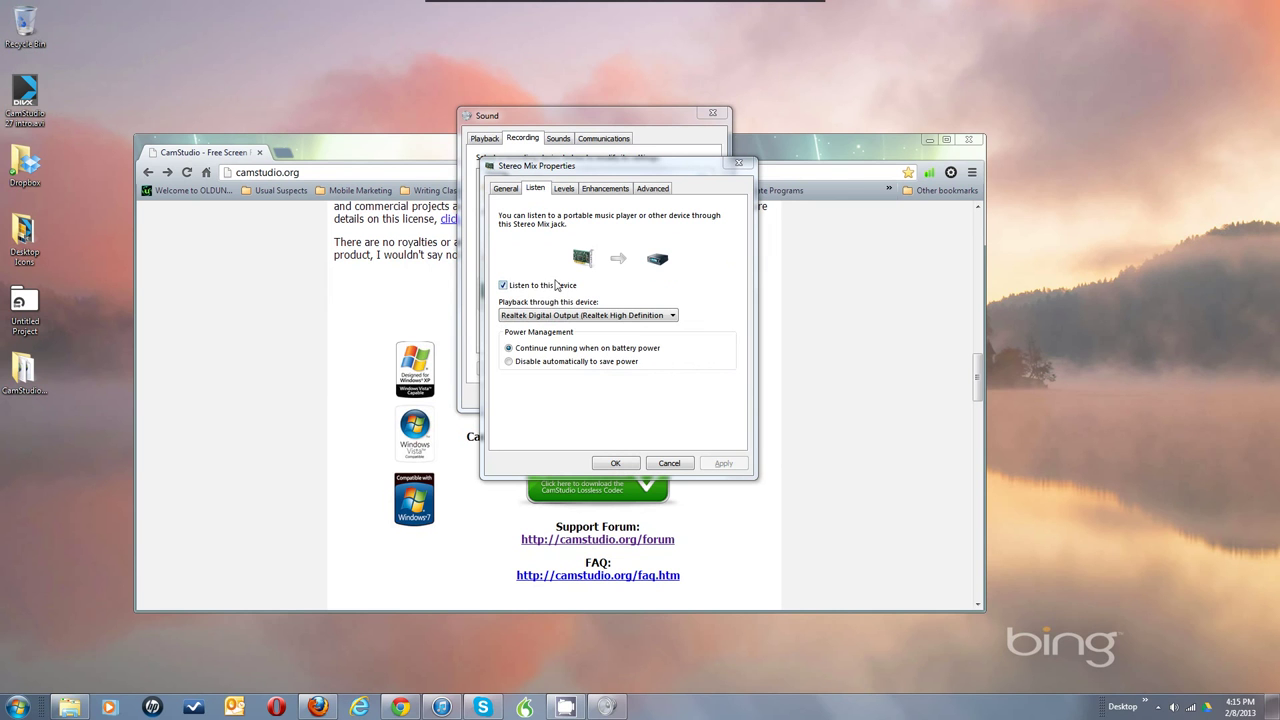
pyautogui.click(567, 316)
pyautogui.click(668, 463)
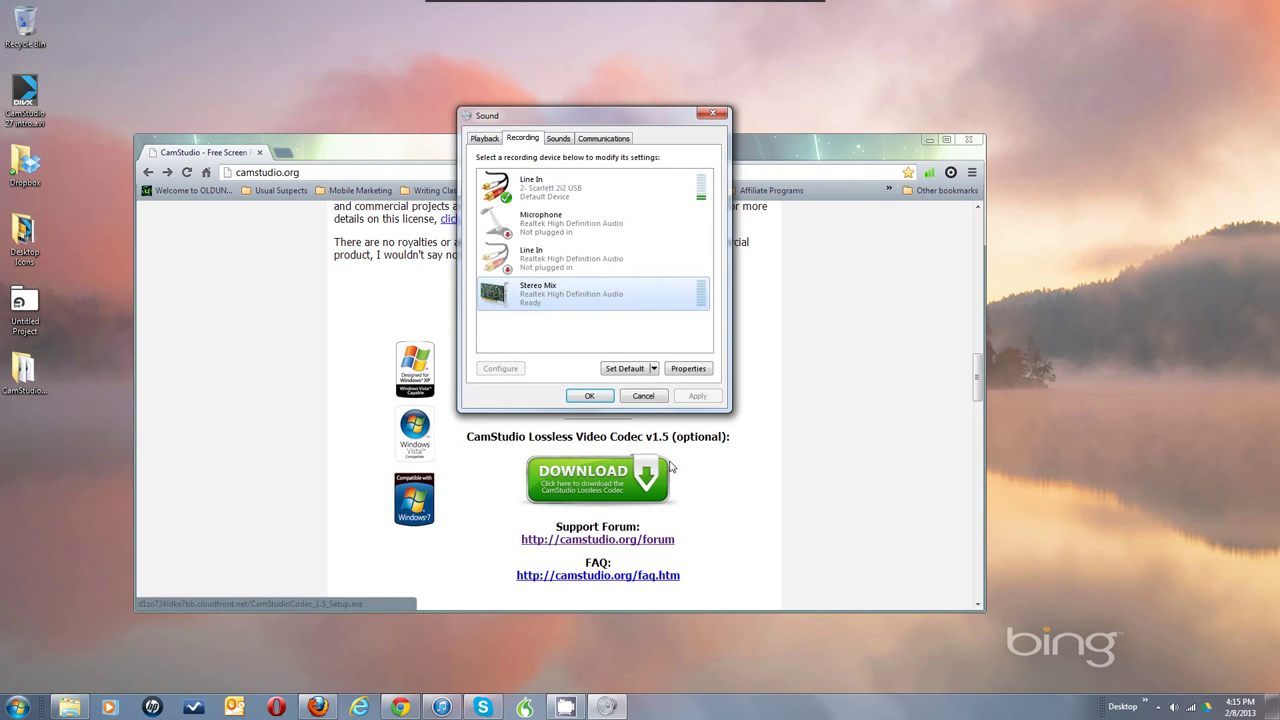
# Step: Check the default-device options of the Realtek Microphone and reselect the Scarlett Line In device
pyautogui.click(546, 190)
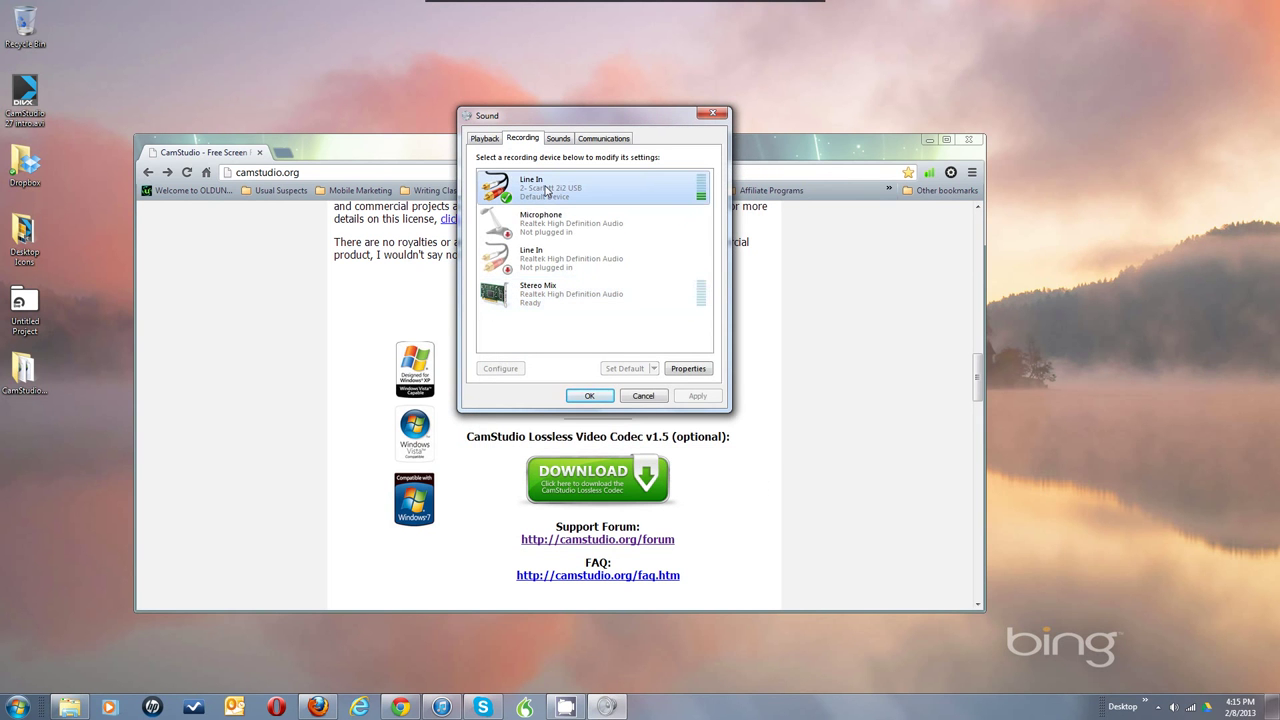
pyautogui.rightClick(540, 225)
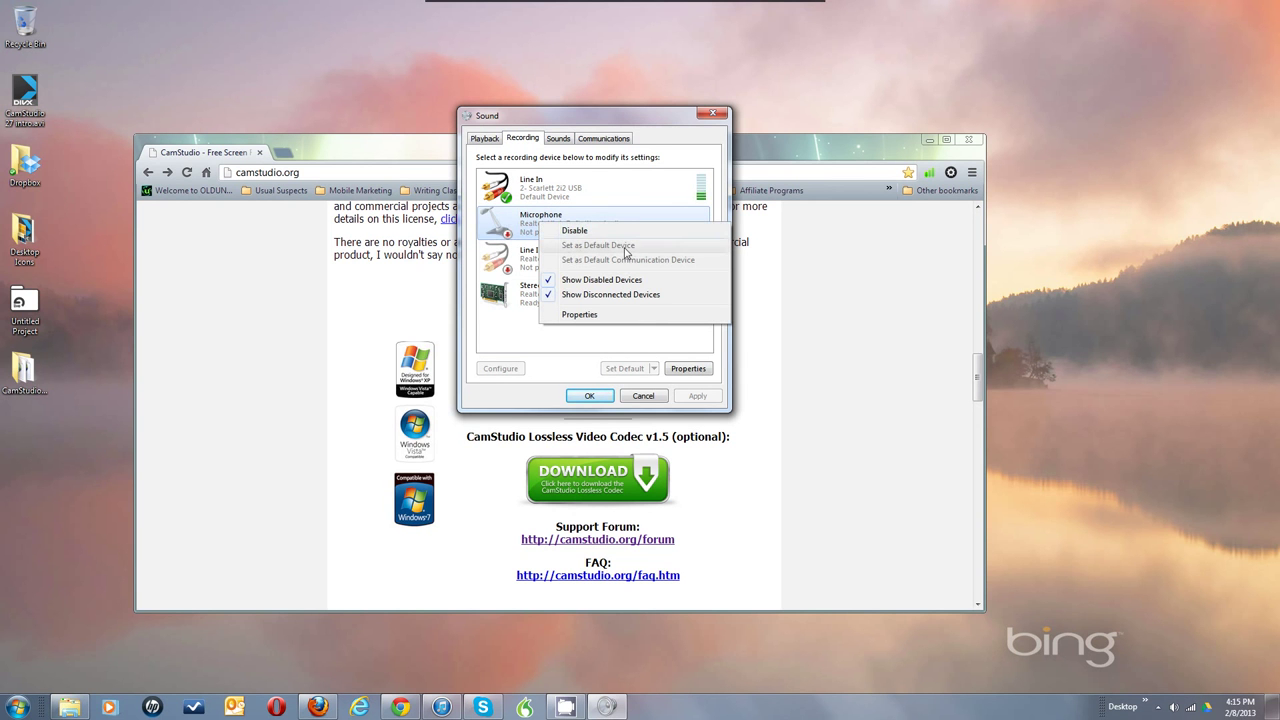
pyautogui.click(583, 185)
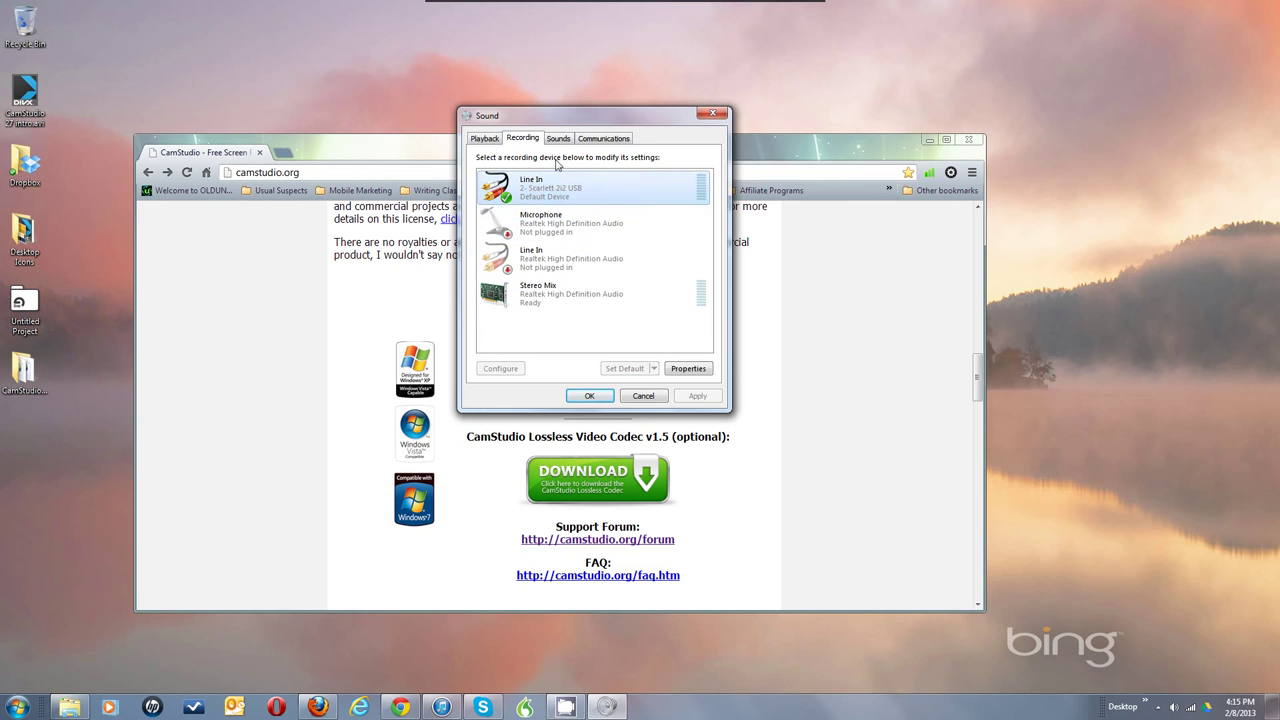
# Step: Look through the playback devices, and recheck the Microphone's options among the recording devices without changing them
pyautogui.click(488, 139)
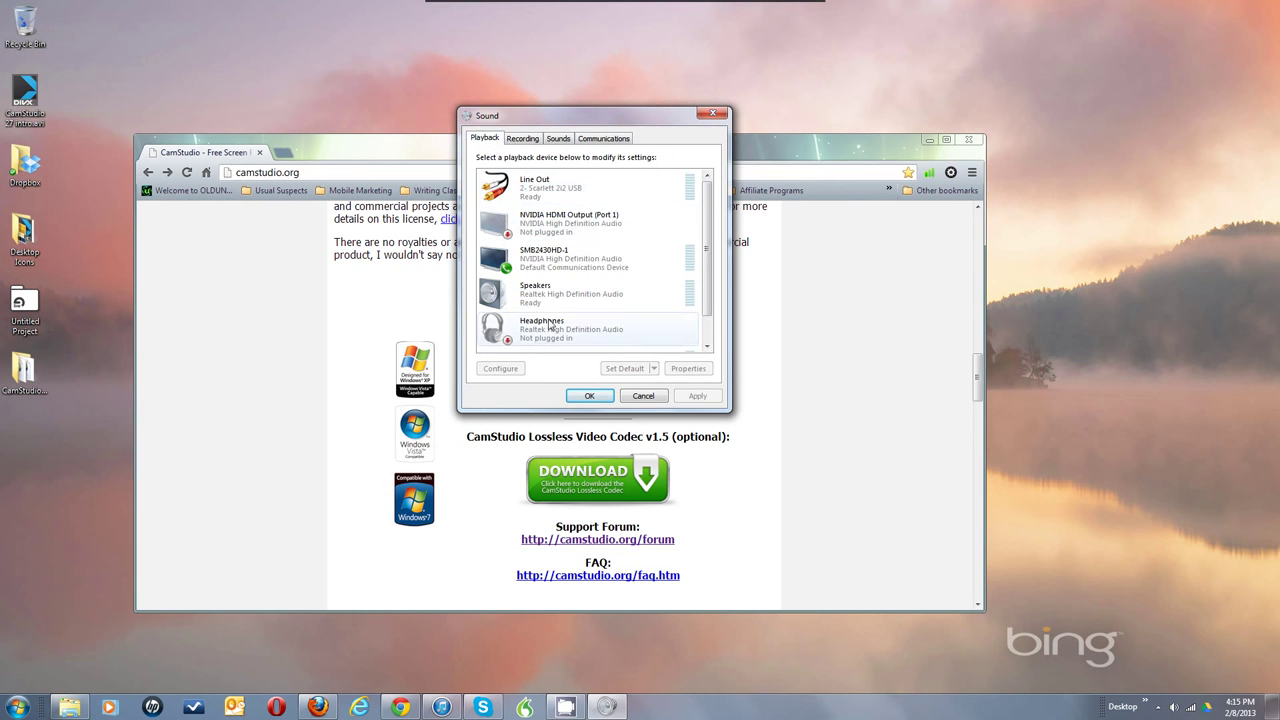
pyautogui.click(709, 330)
pyautogui.click(709, 204)
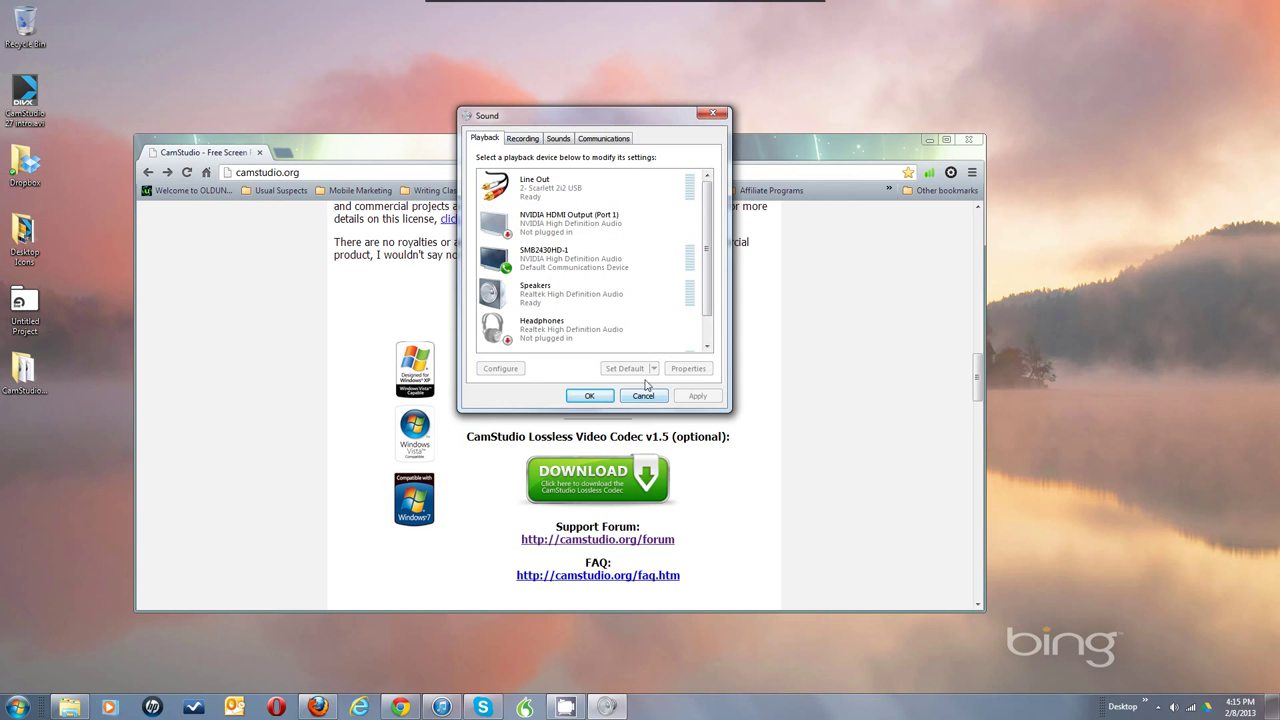
pyautogui.click(536, 144)
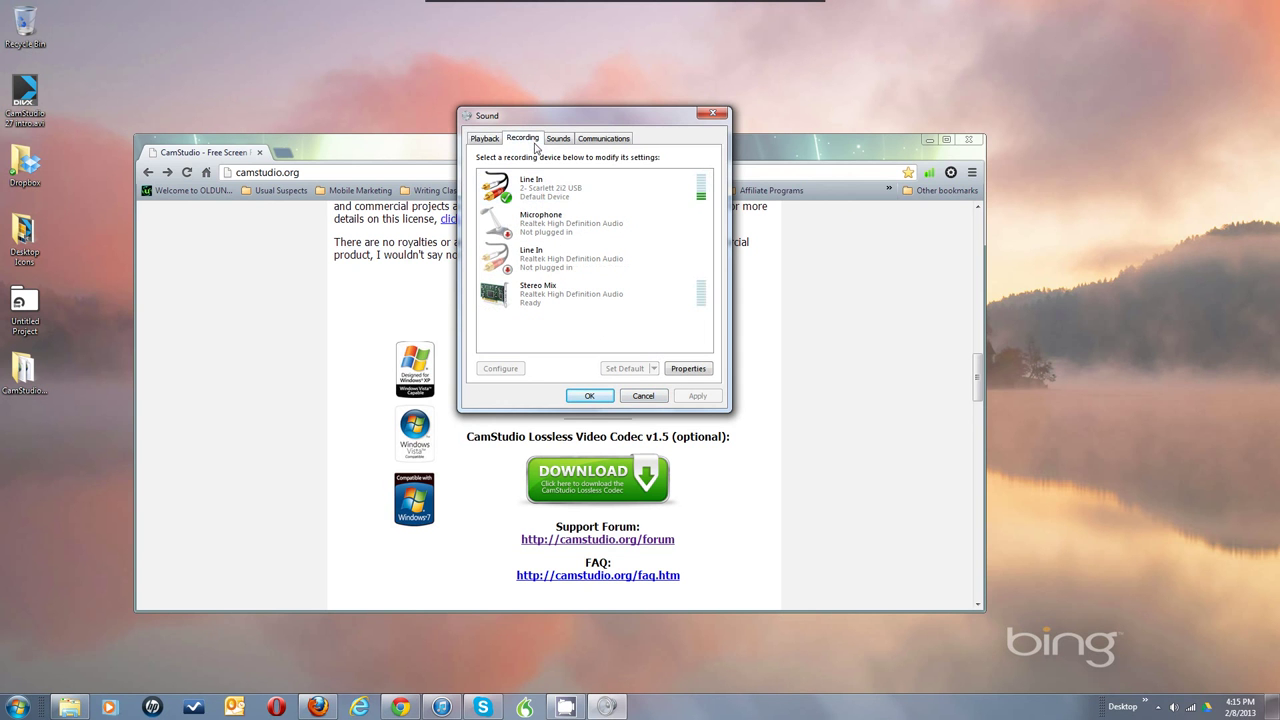
pyautogui.rightClick(550, 230)
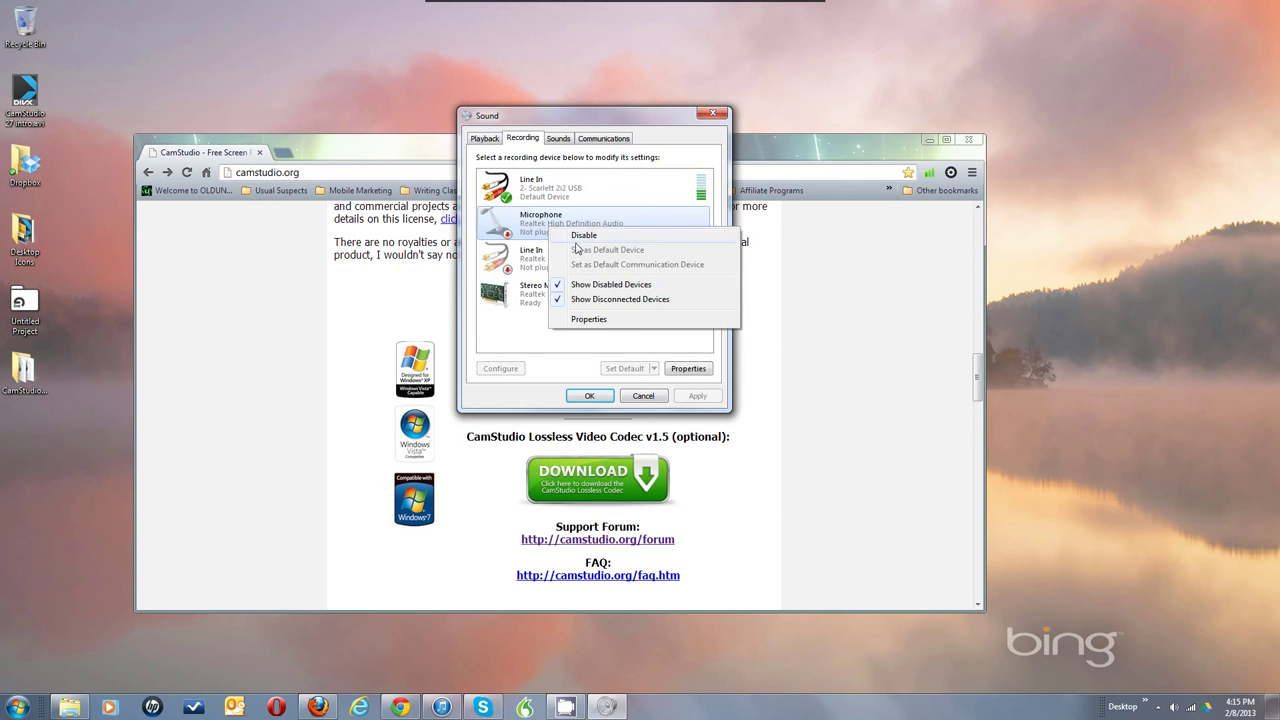
pyautogui.click(513, 324)
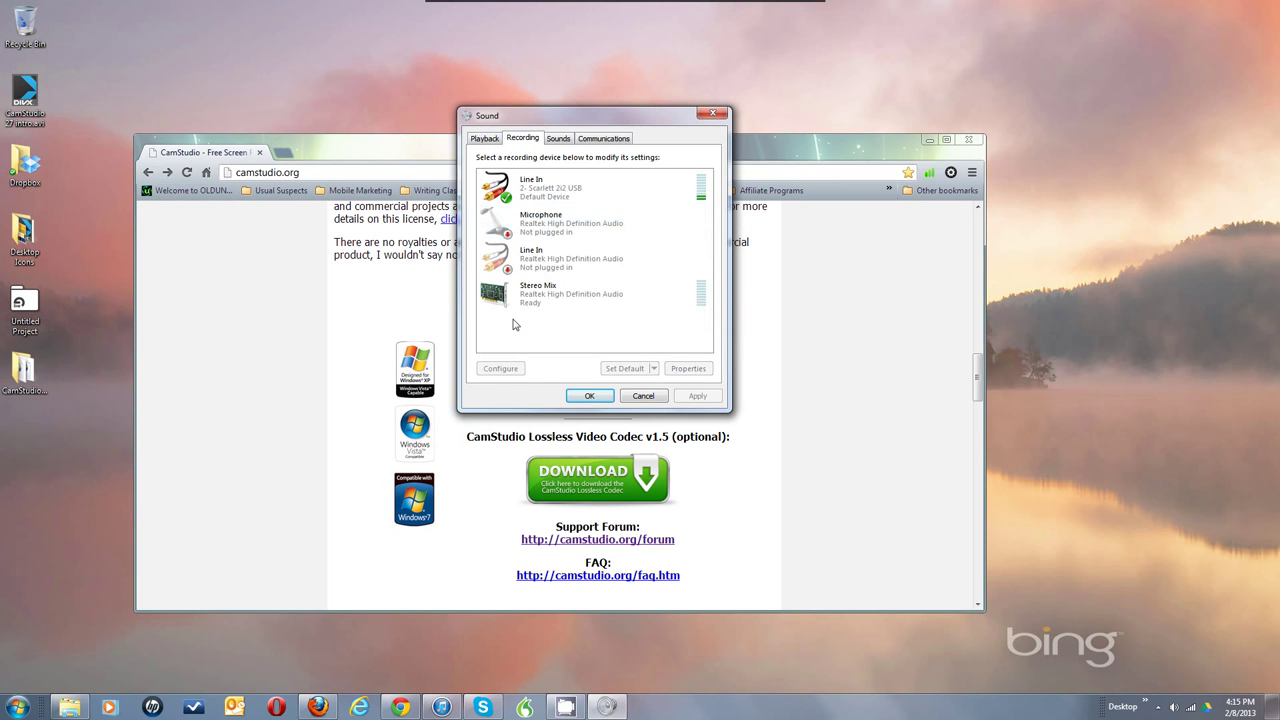
# Step: Cancel the Sound dialog, return to CamStudio's microphone audio options and set the recording format to 44.1 kHz, mono, 16-bit
pyautogui.click(656, 398)
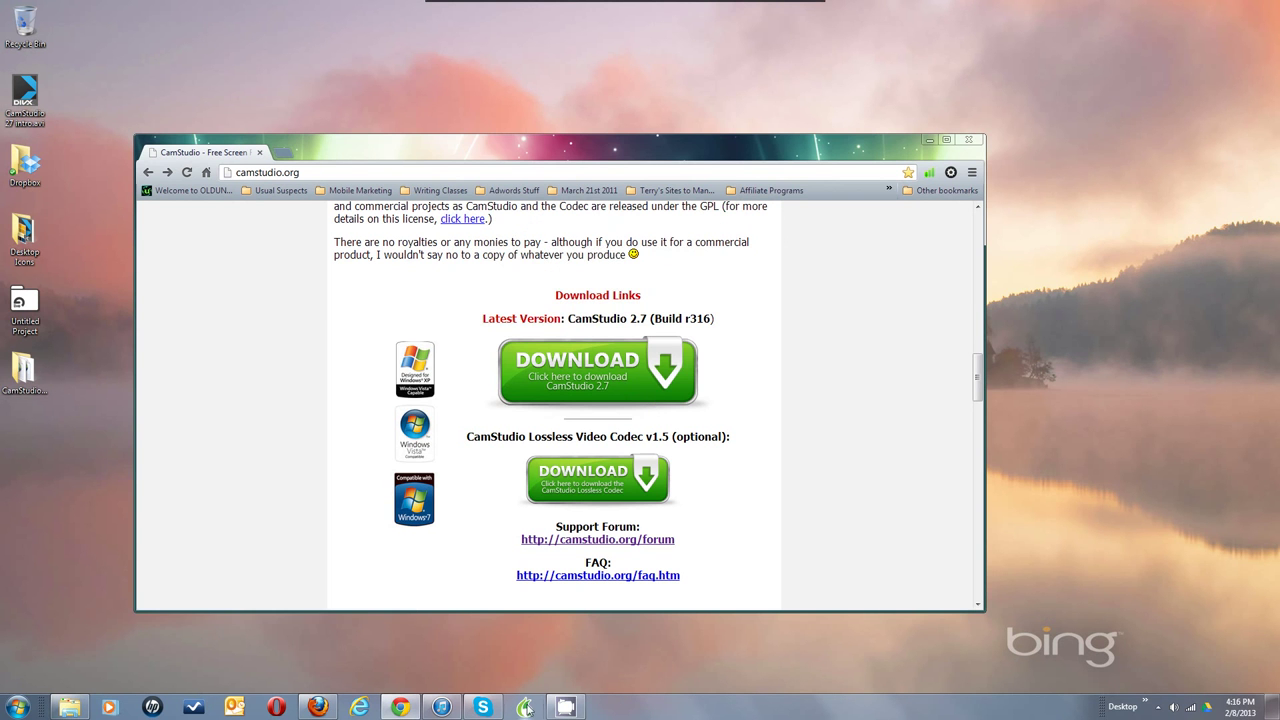
pyautogui.click(562, 707)
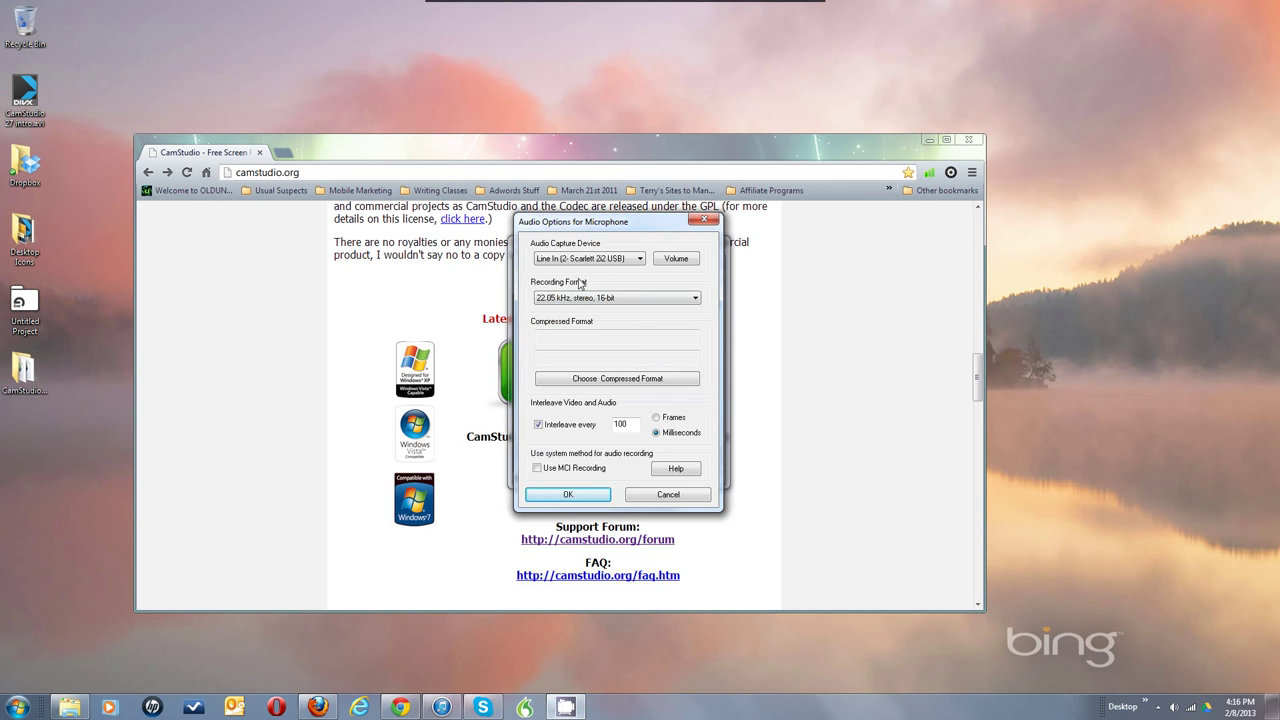
pyautogui.click(615, 262)
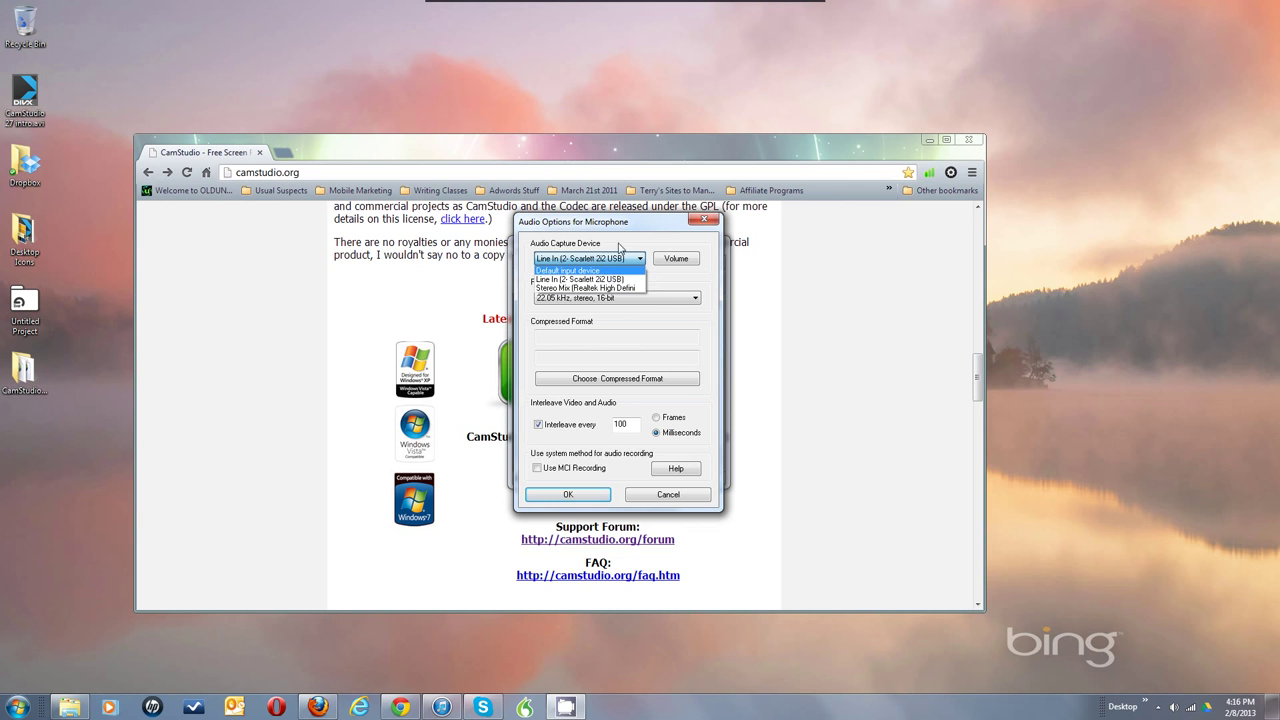
pyautogui.click(615, 296)
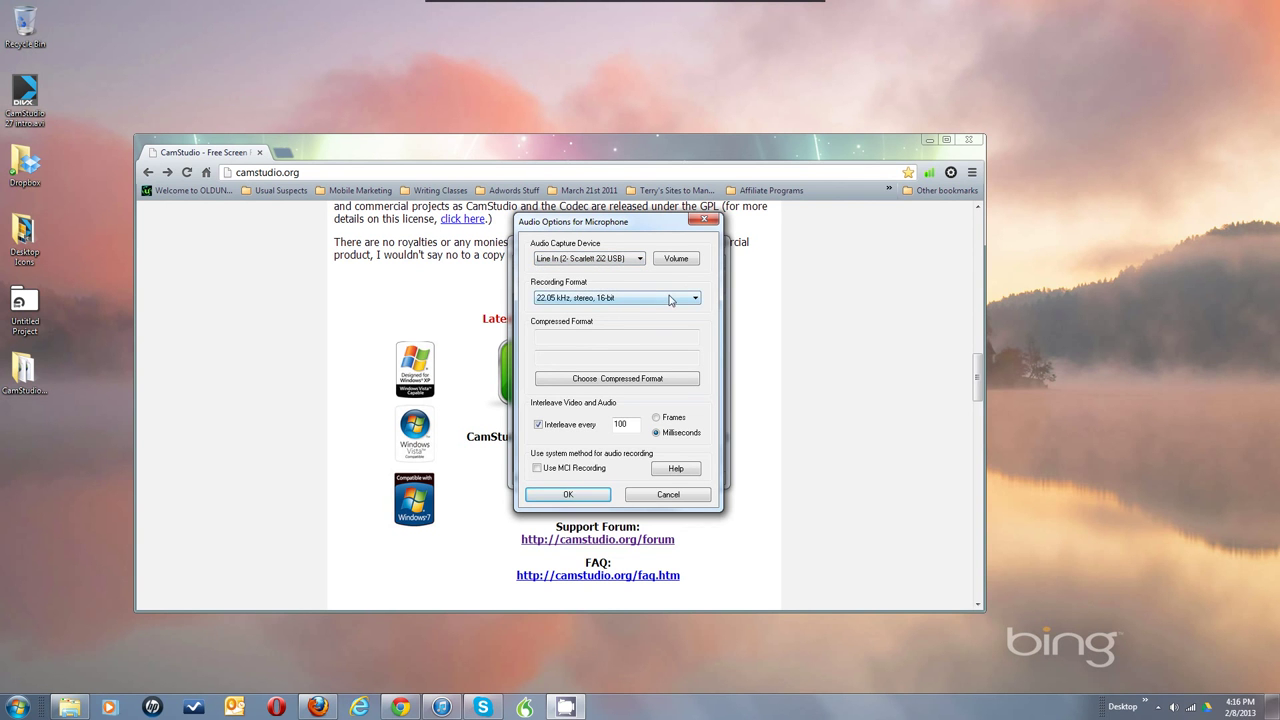
pyautogui.click(670, 299)
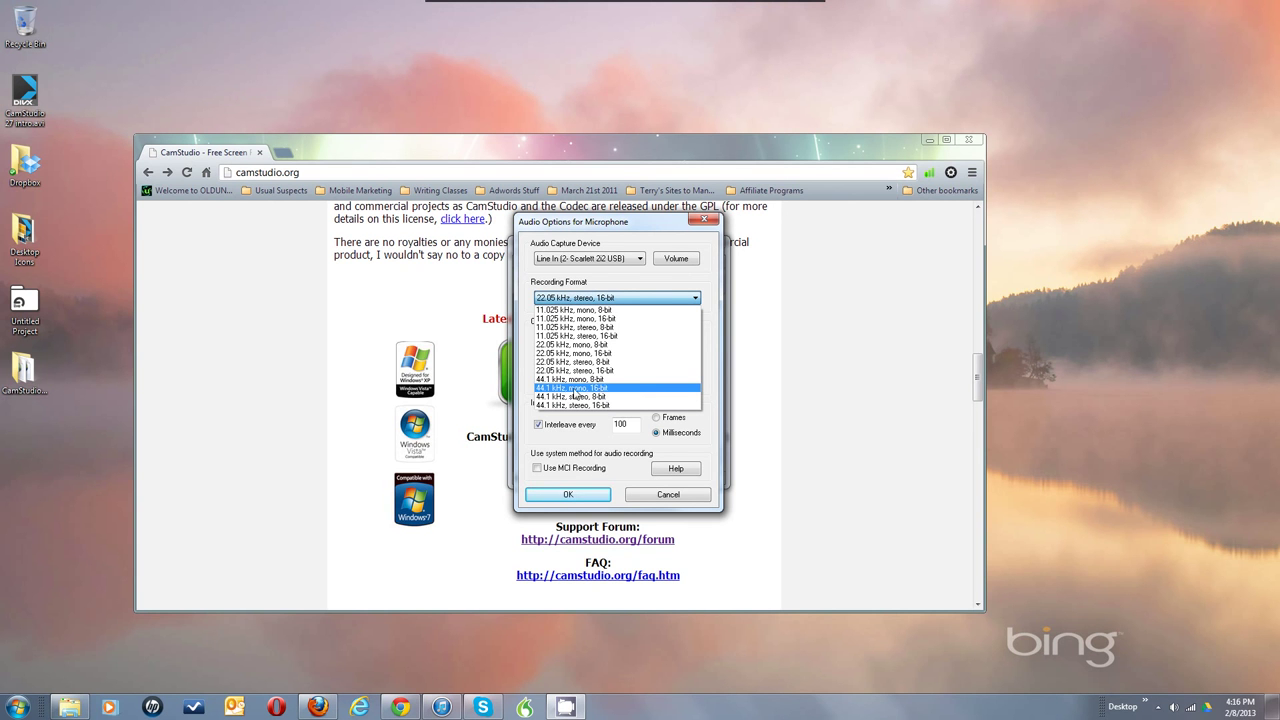
pyautogui.click(612, 389)
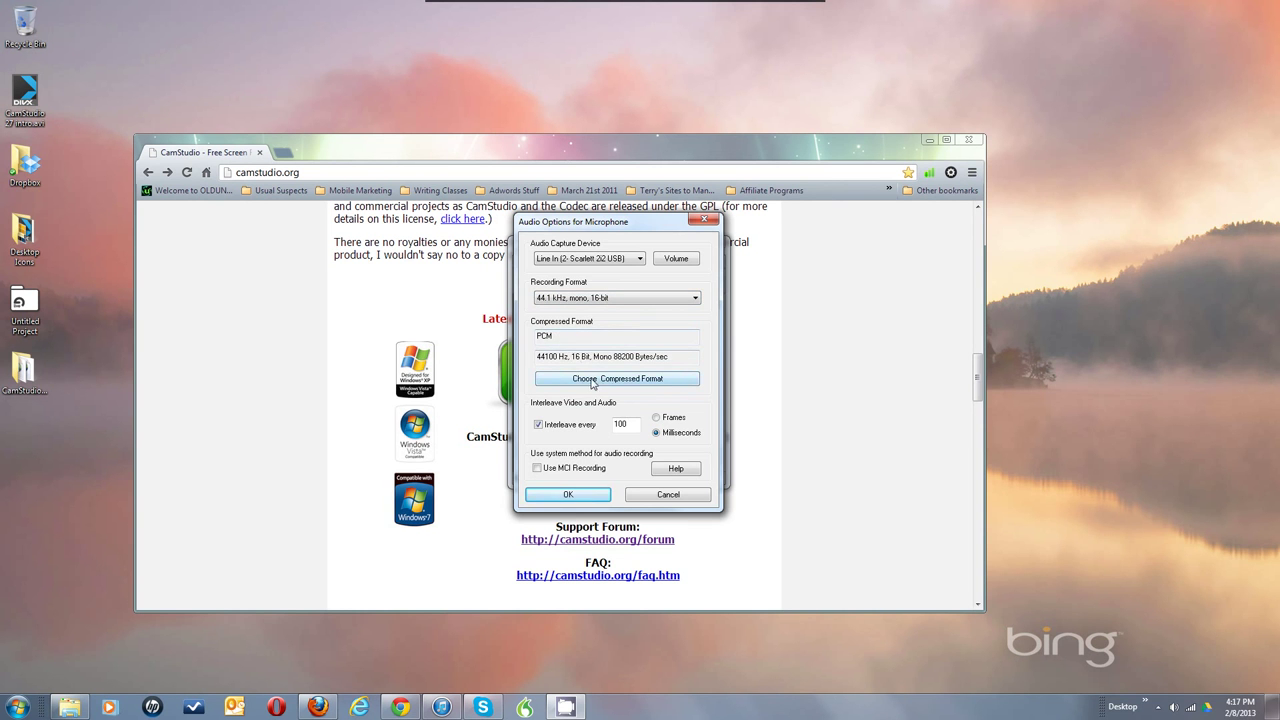
# Step: Review the compressed audio formats and the recording format choices, and confirm PCM at 44.100 kHz, 16 Bit, Mono as the compressed format
pyautogui.click(593, 380)
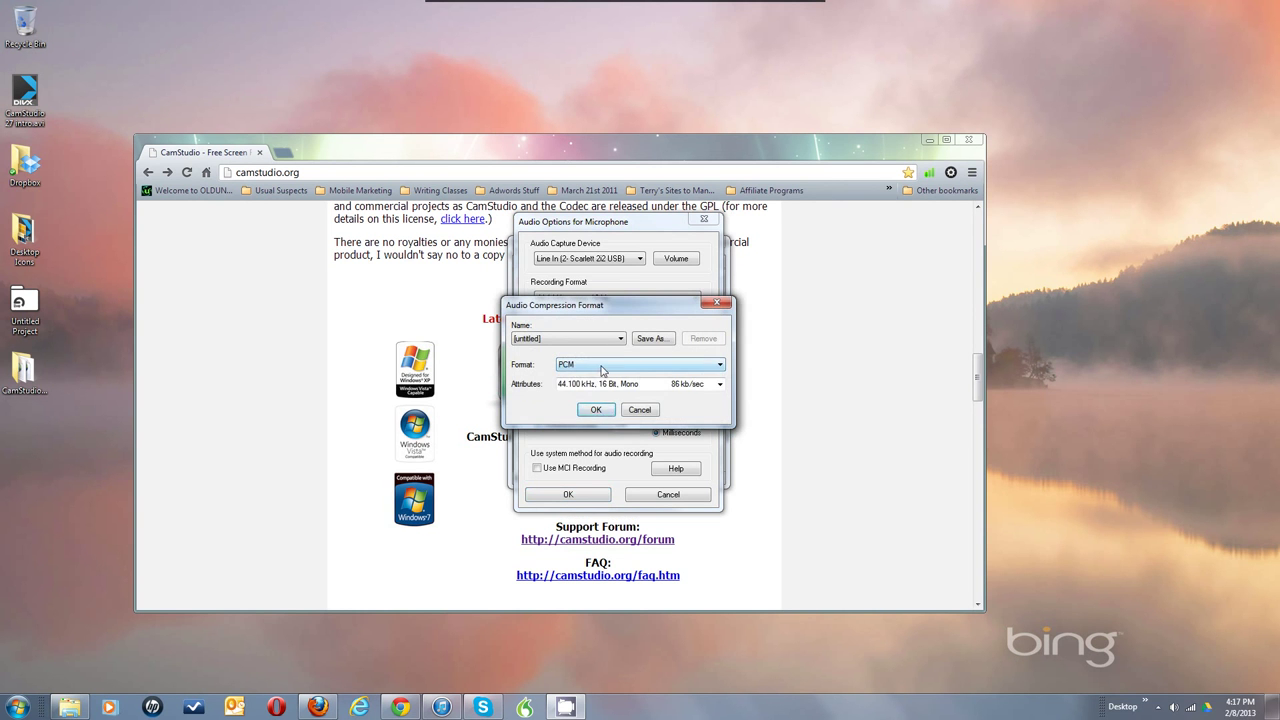
pyautogui.click(603, 366)
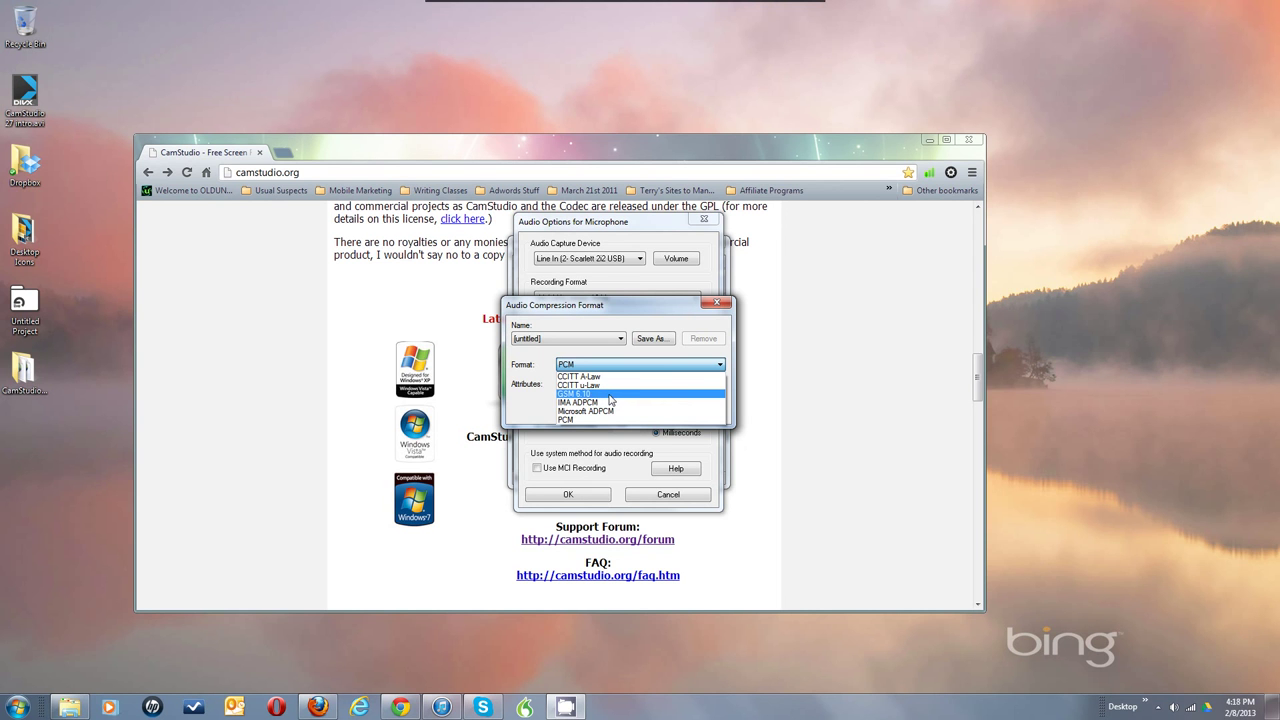
pyautogui.click(603, 309)
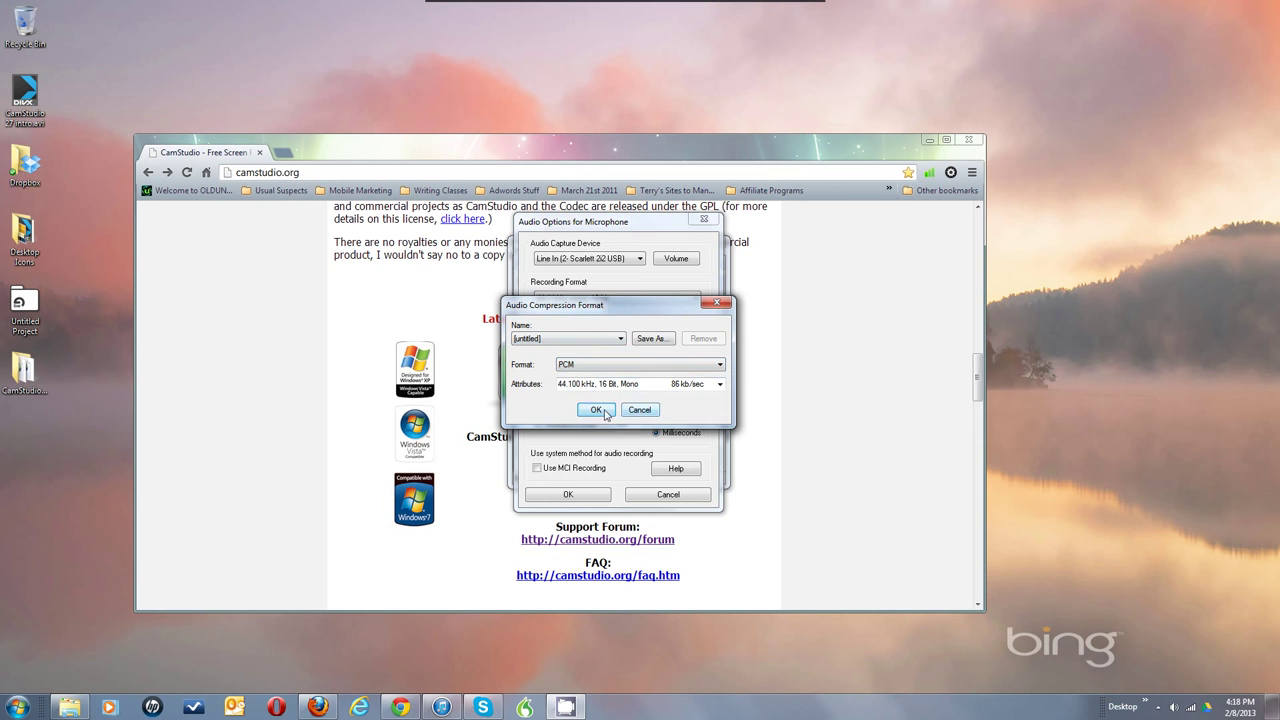
pyautogui.click(596, 410)
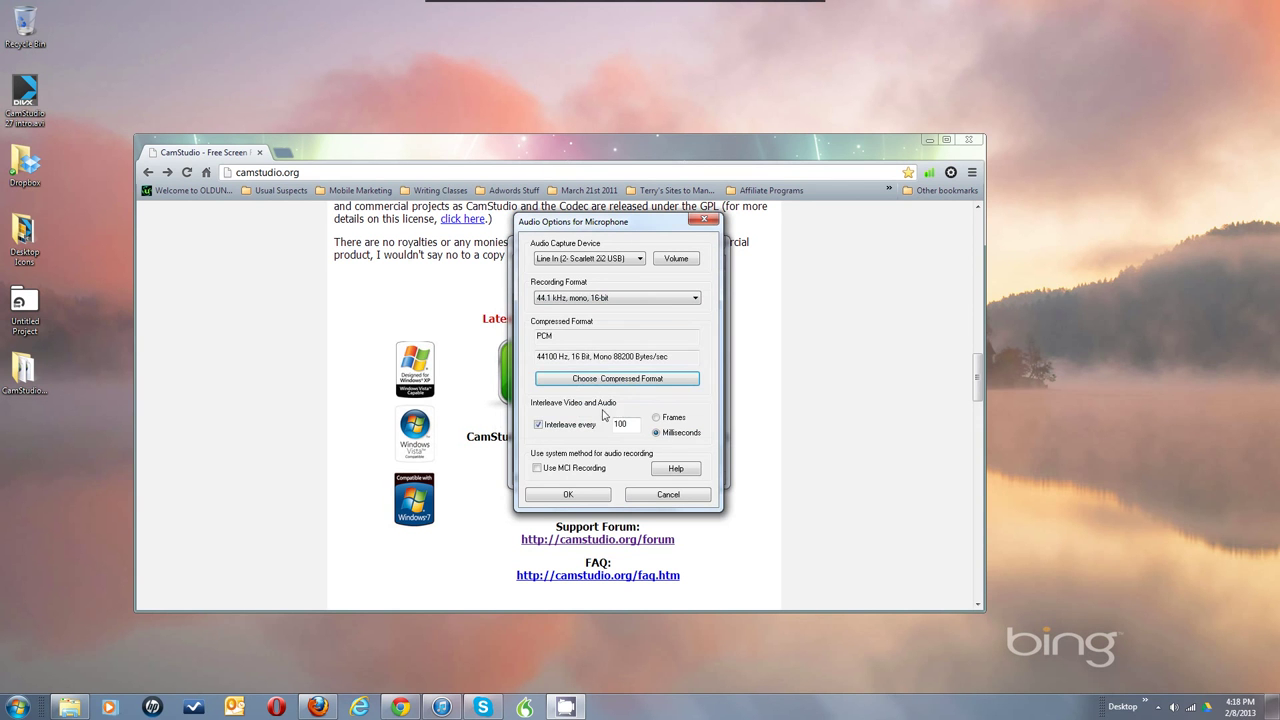
pyautogui.click(588, 305)
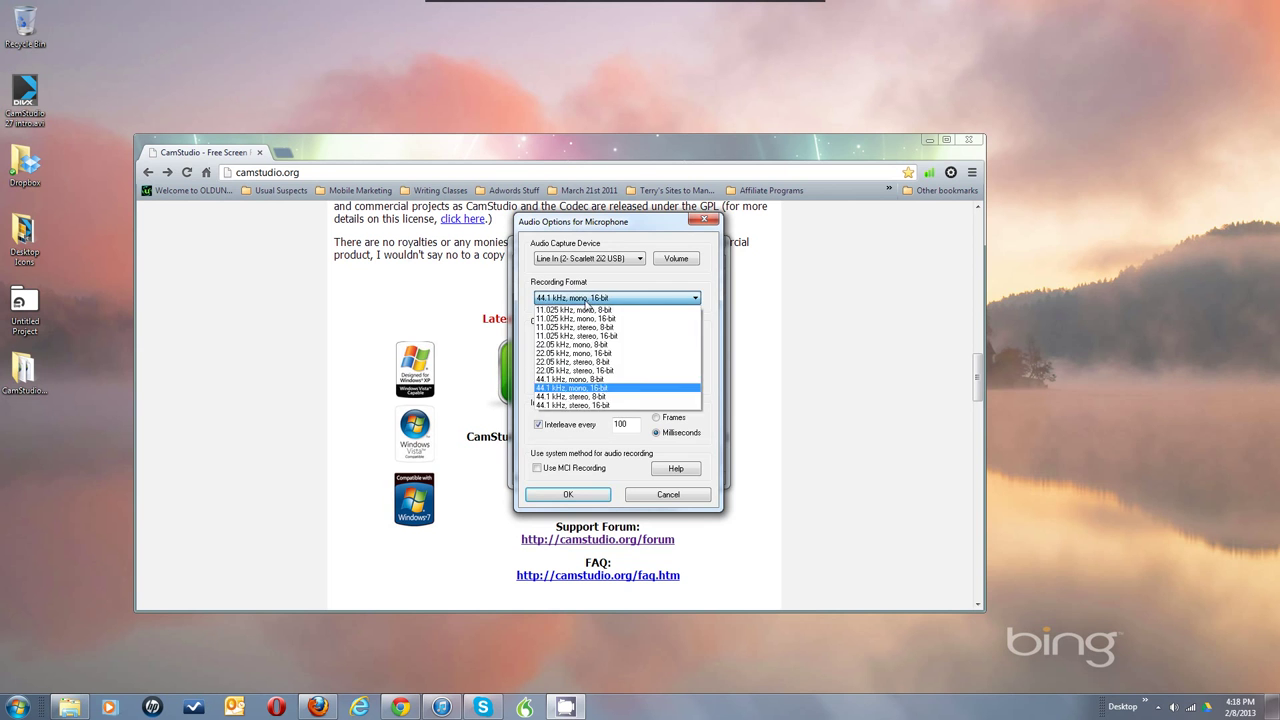
pyautogui.click(588, 305)
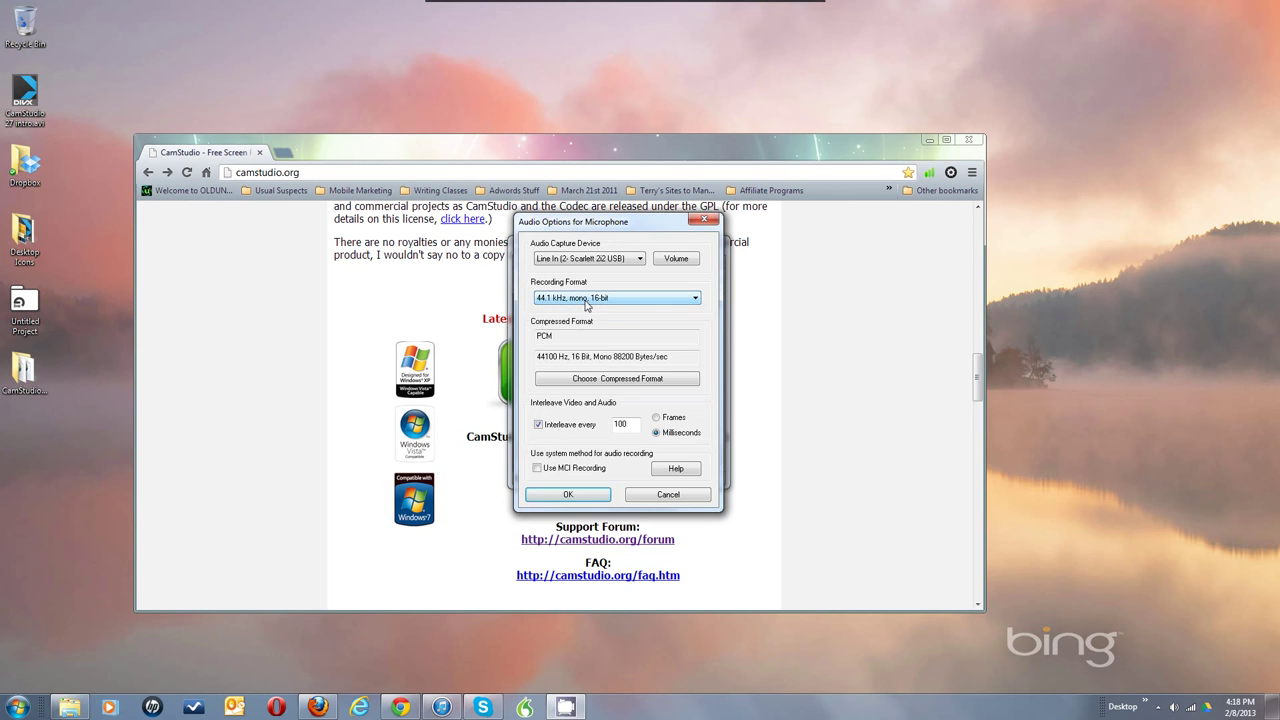
pyautogui.click(589, 382)
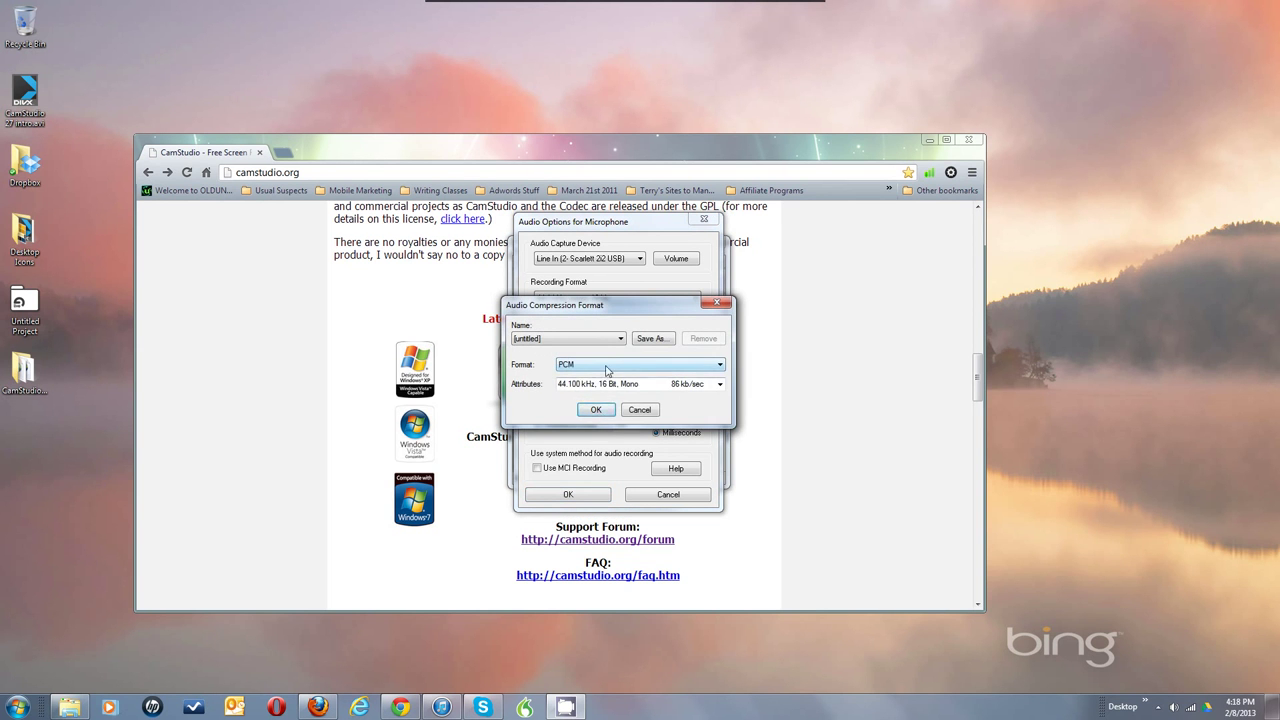
pyautogui.click(606, 366)
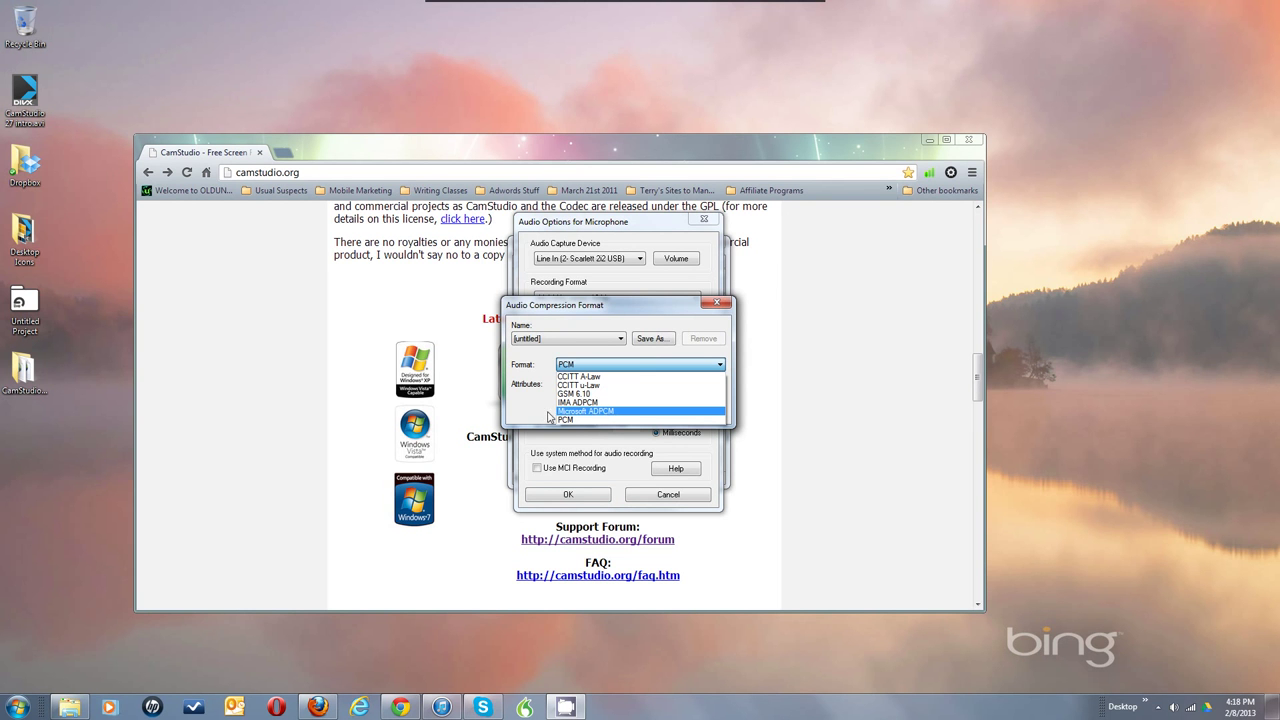
pyautogui.click(568, 420)
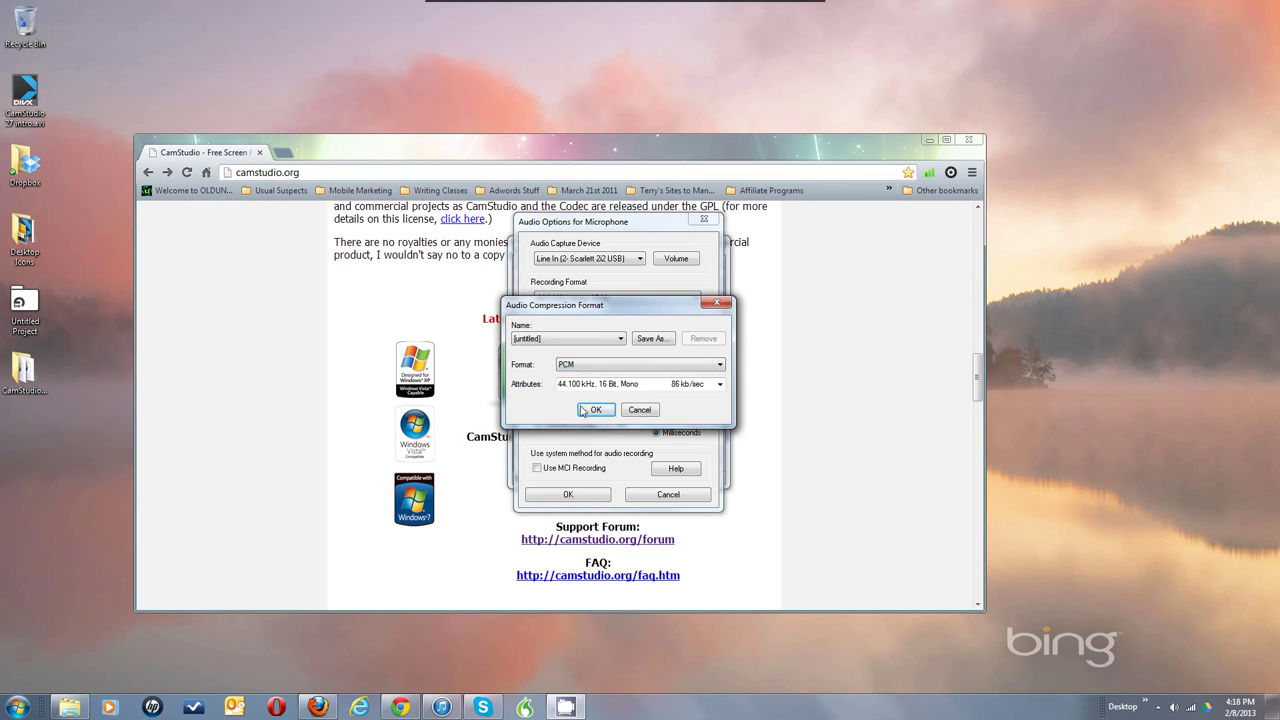
pyautogui.click(594, 410)
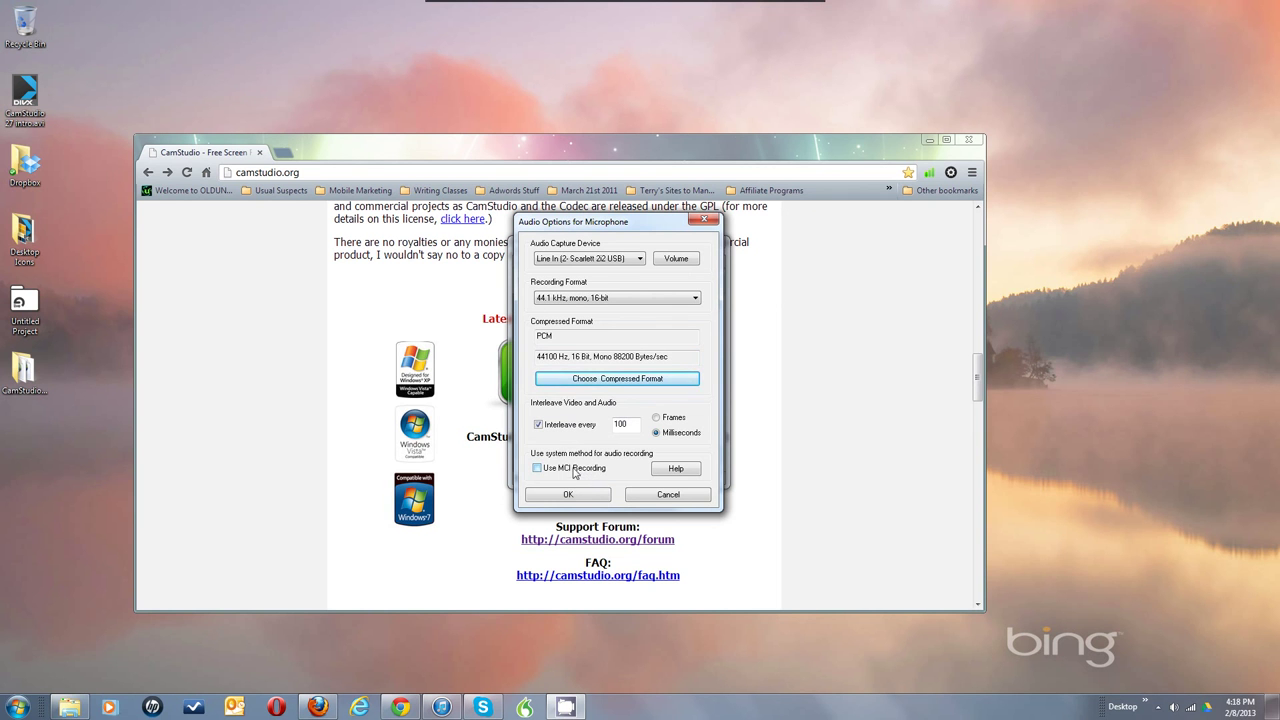
# Step: Try the 44.1 kHz, stereo, 16-bit recording format, return it to 44.1 kHz, mono, 16-bit, and confirm the microphone audio options
pyautogui.click(612, 298)
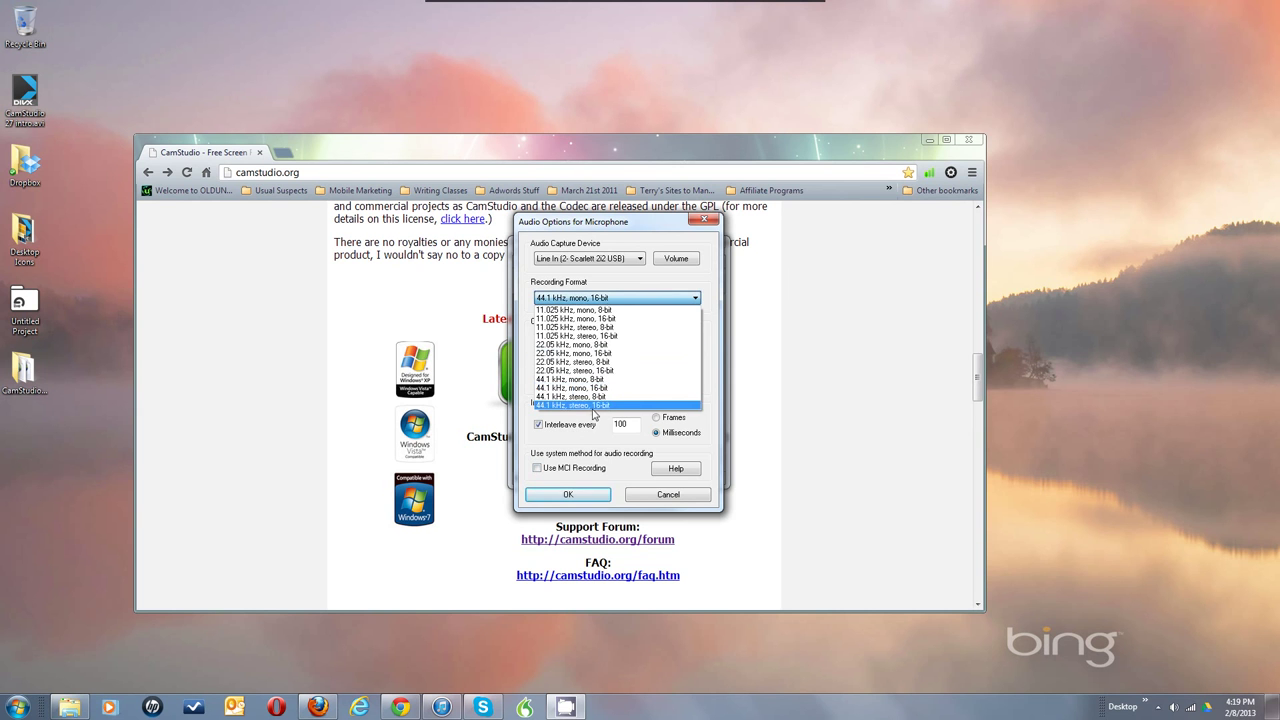
pyautogui.click(595, 406)
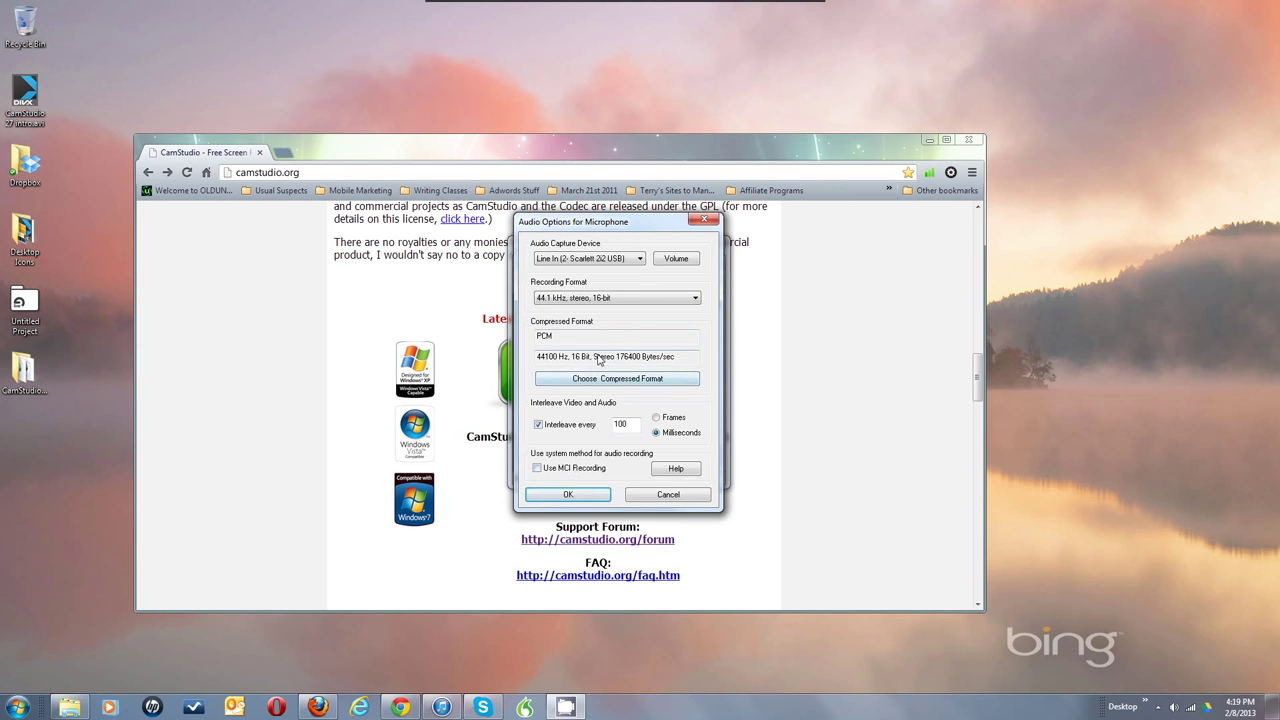
pyautogui.click(630, 302)
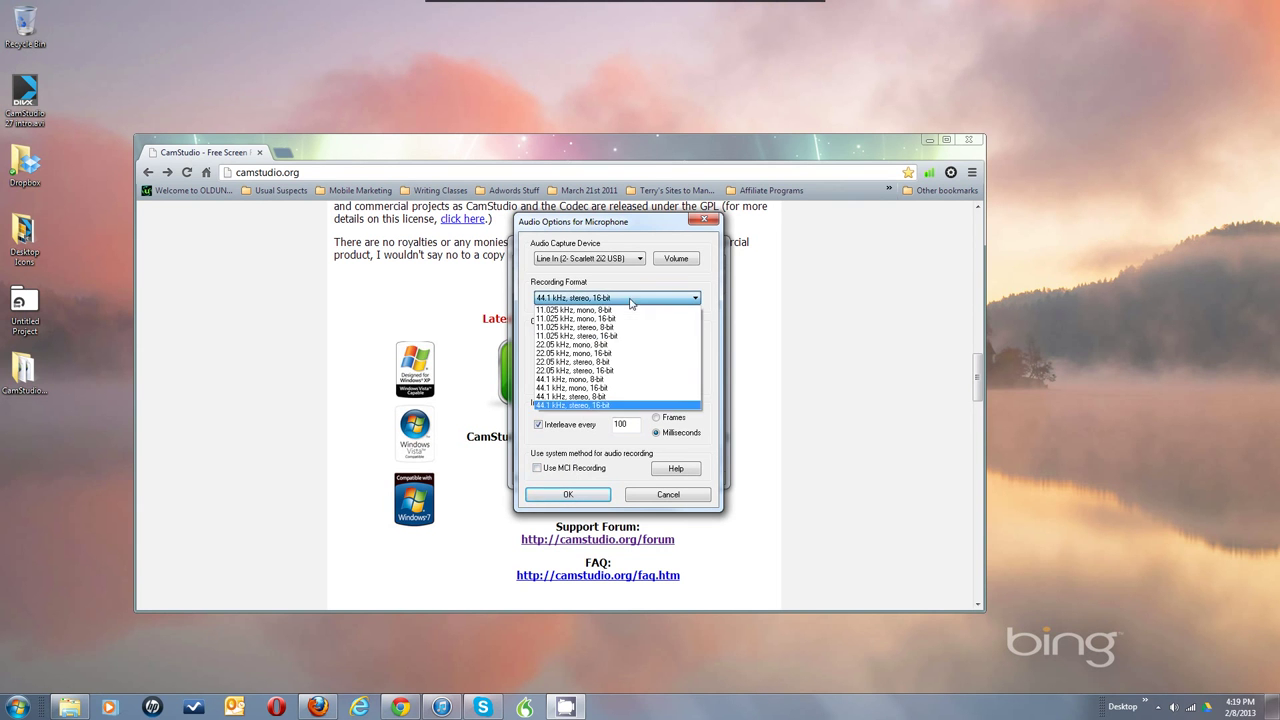
pyautogui.click(612, 388)
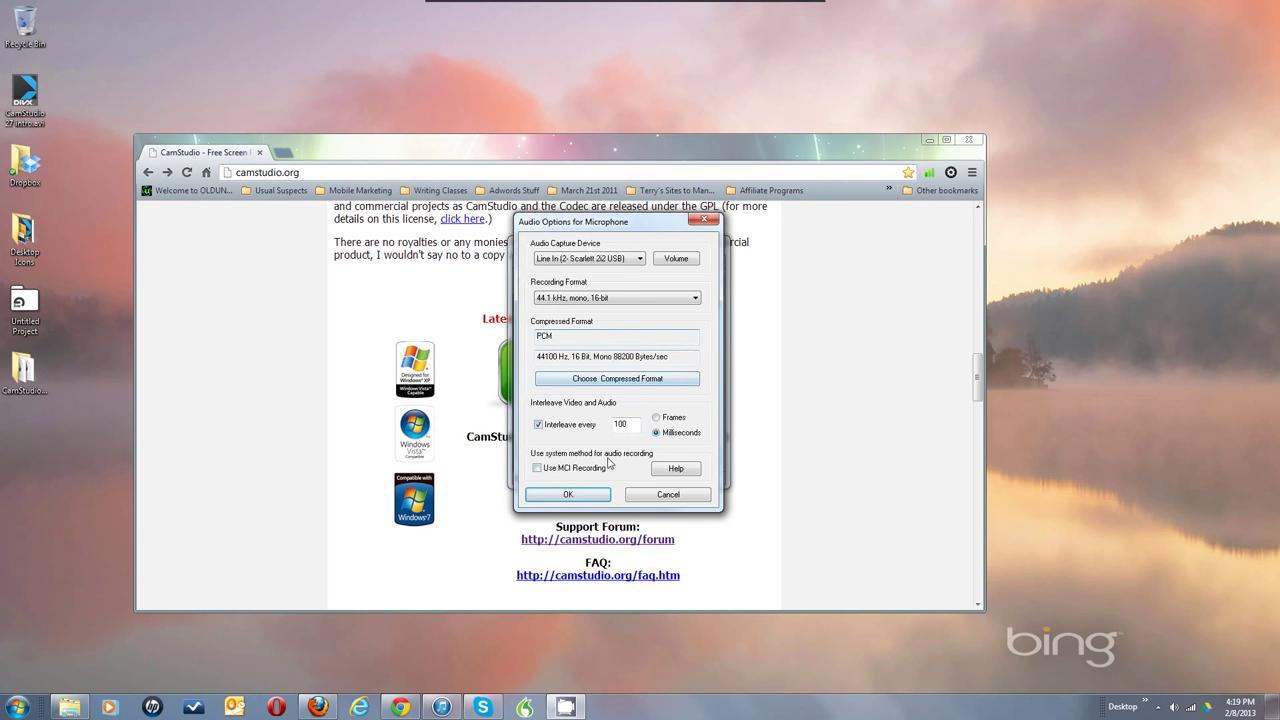
pyautogui.click(568, 495)
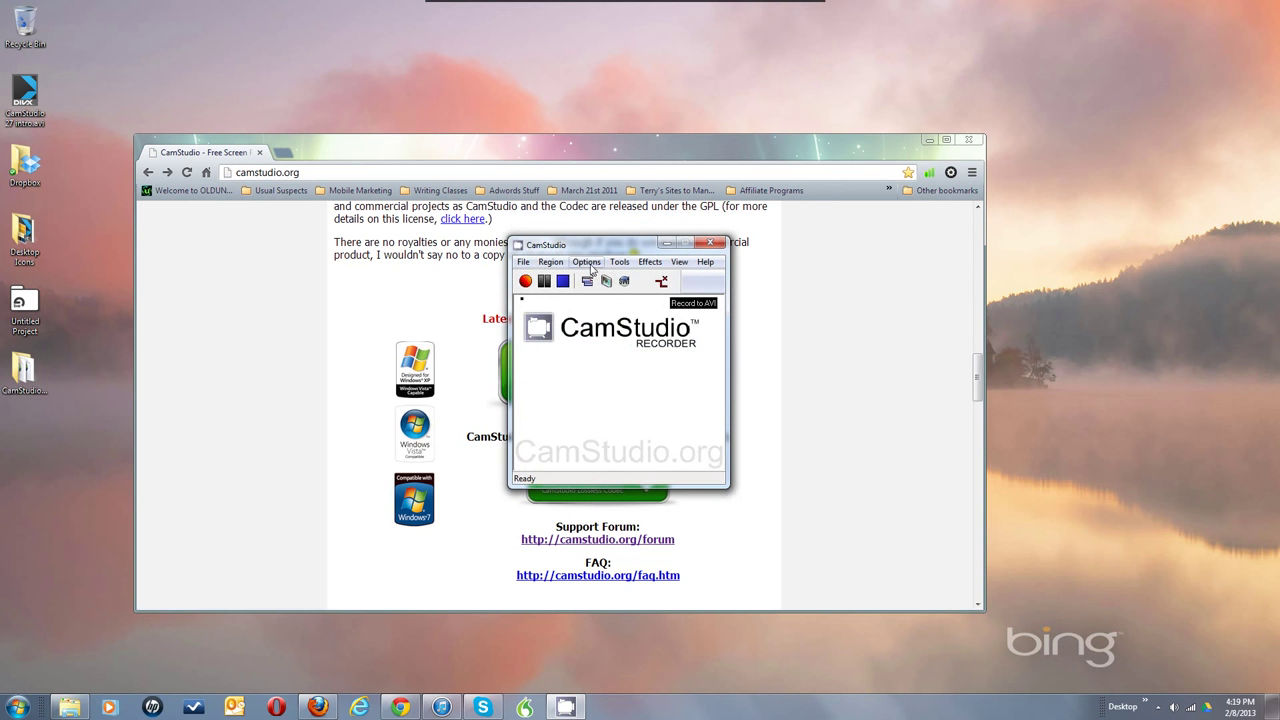
# Step: Set the program options to play the AVI file in the system default player when recording stops
pyautogui.click(586, 262)
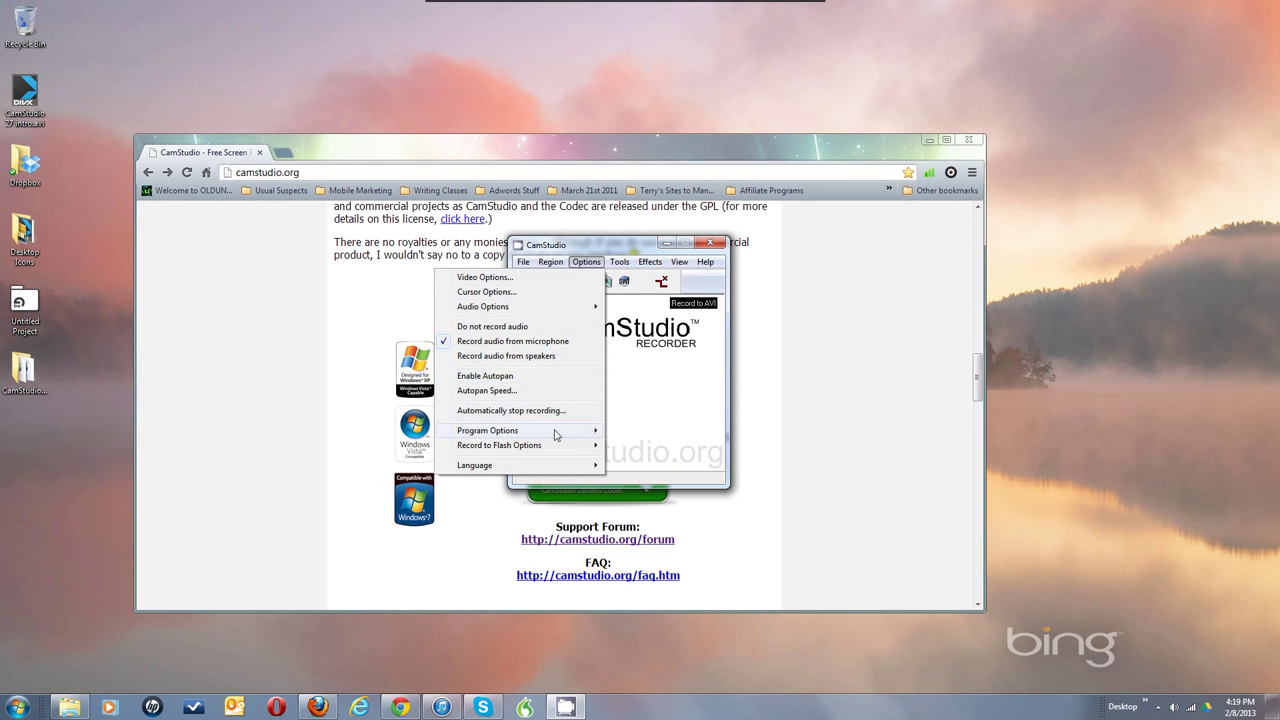
pyautogui.moveTo(556, 435)
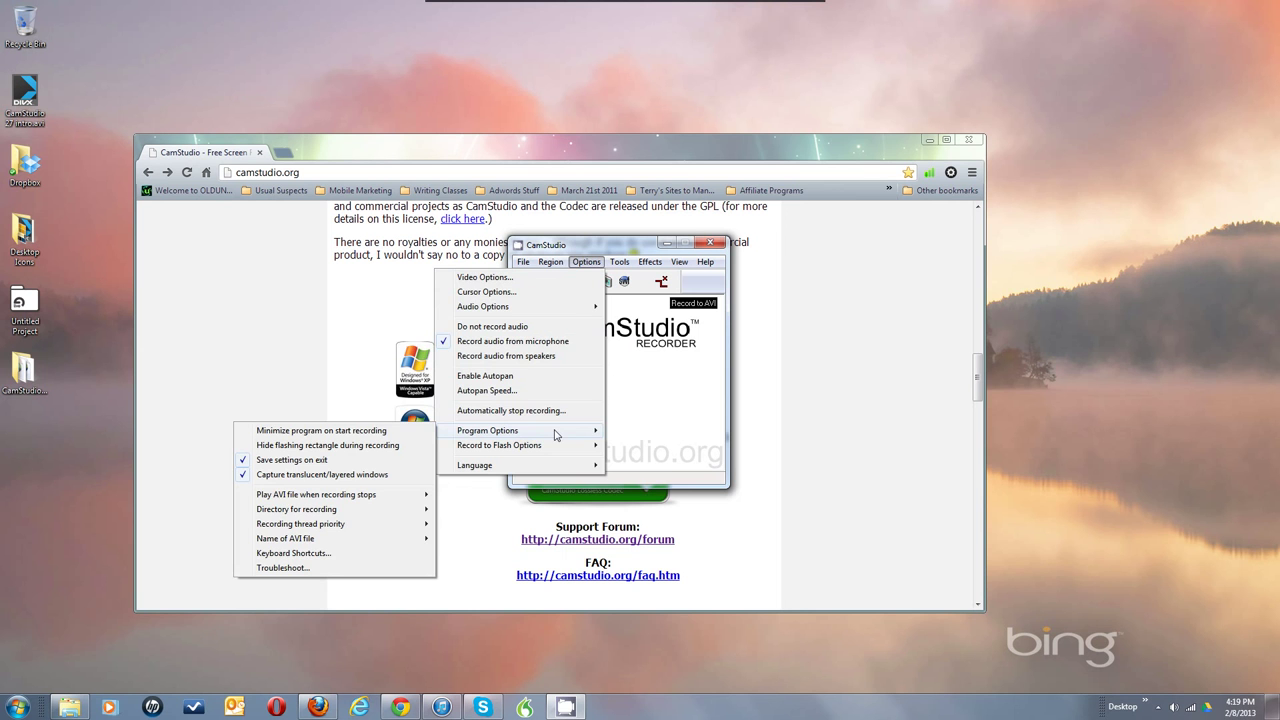
pyautogui.press('Escape')
pyautogui.press('Escape')
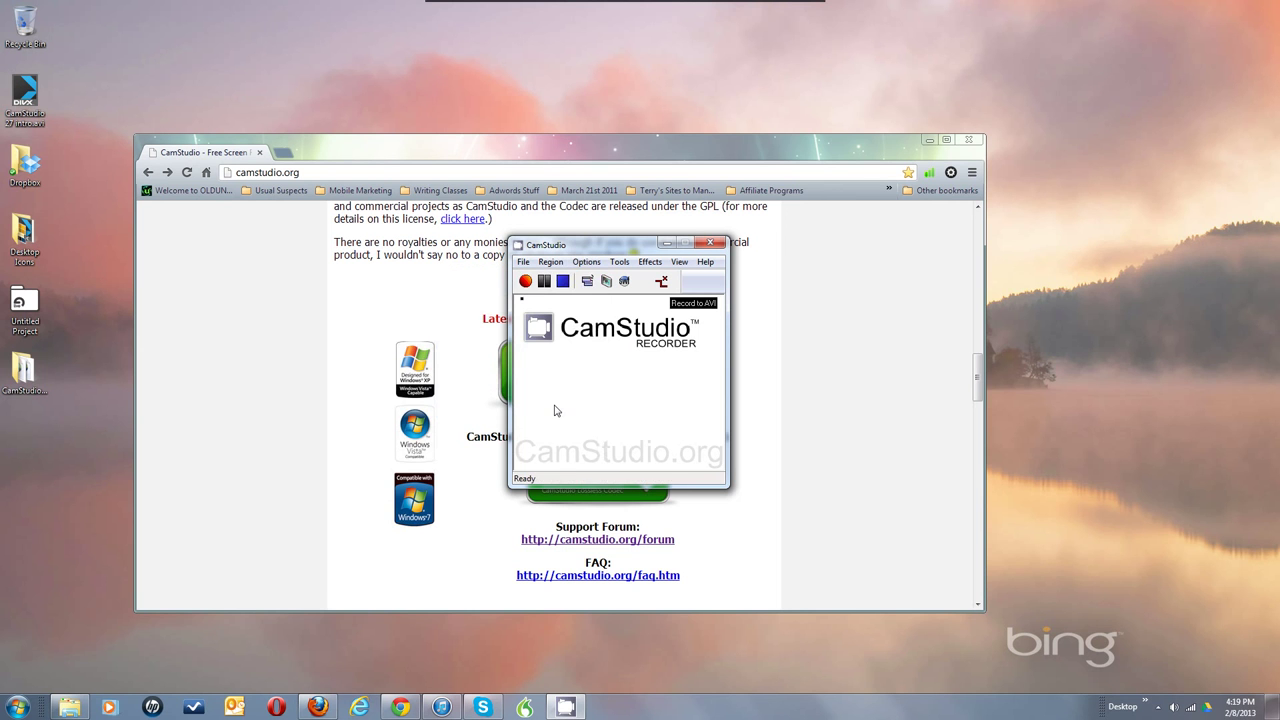
pyautogui.click(586, 264)
pyautogui.moveTo(492, 430)
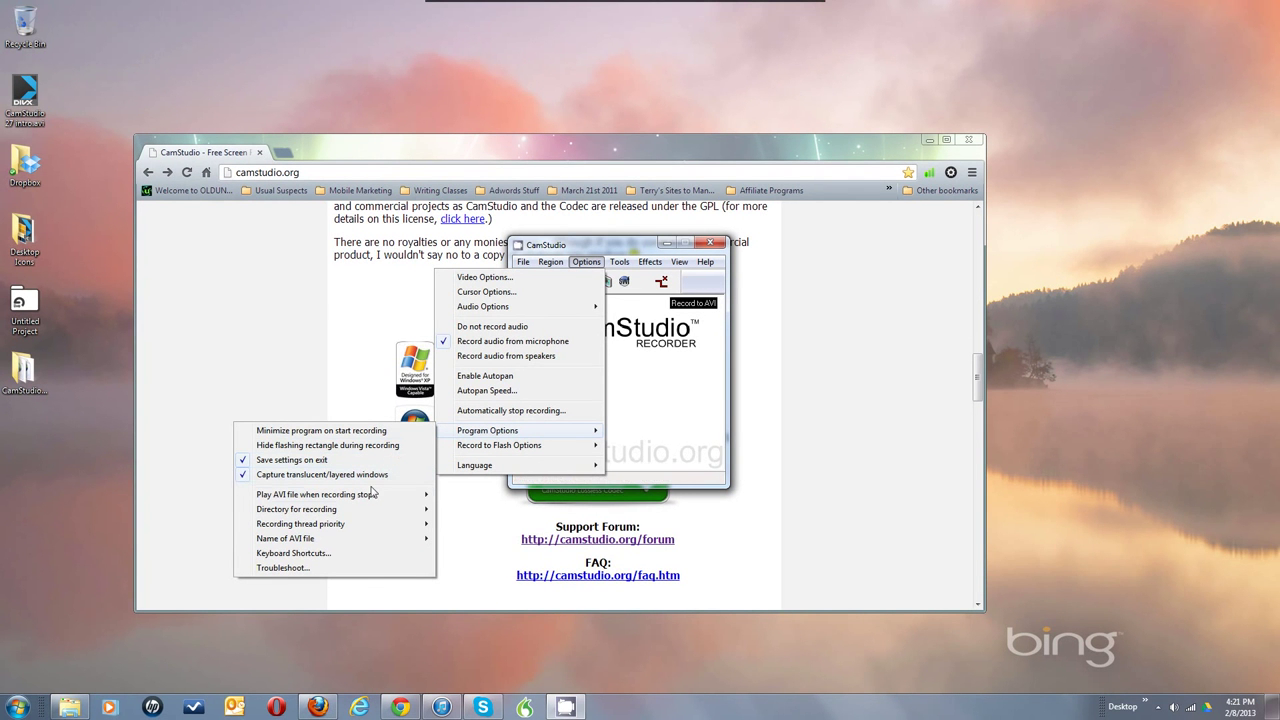
pyautogui.moveTo(372, 494)
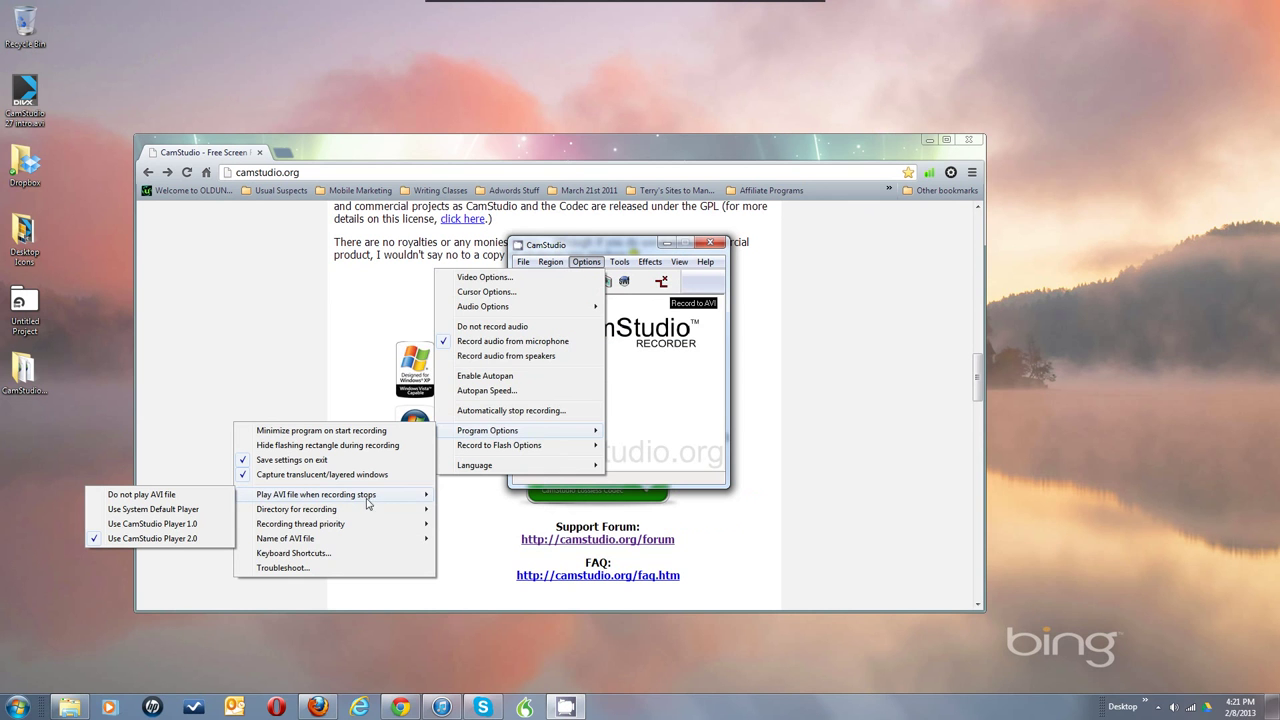
pyautogui.click(200, 510)
pyautogui.click(199, 514)
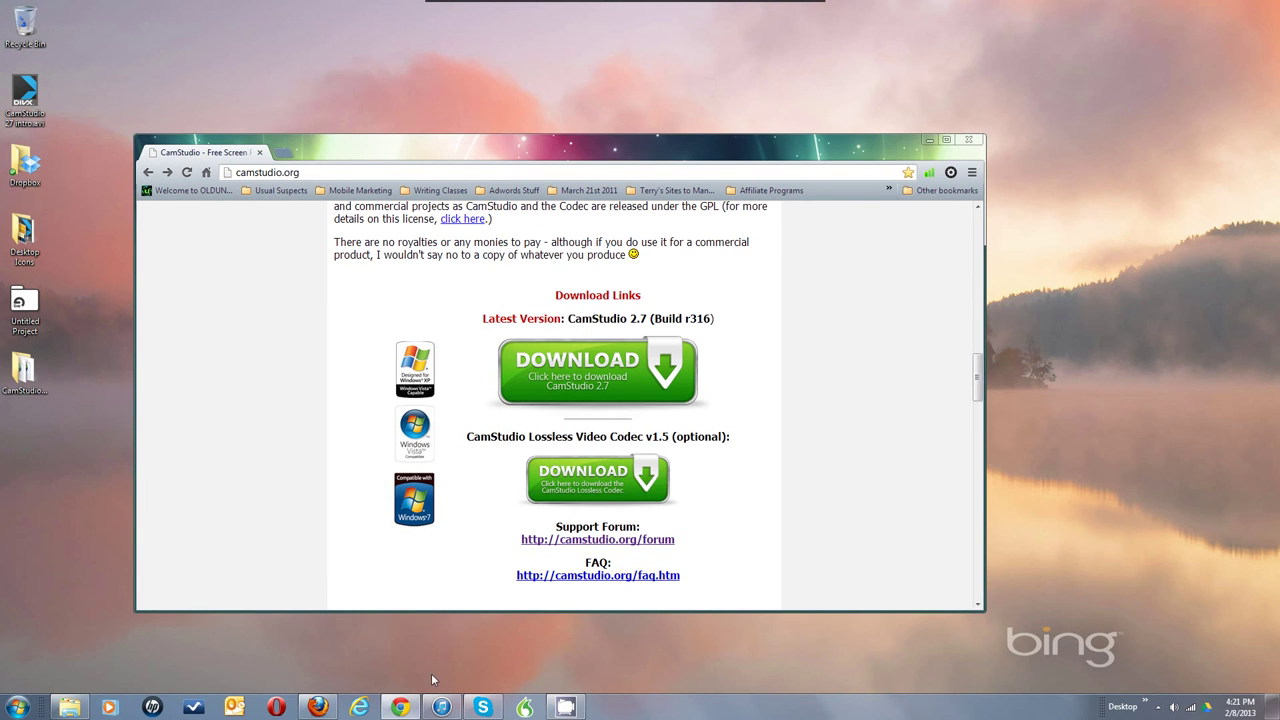
# Step: Bring up CamStudio and choose a user-specified directory for recording in the program options
pyautogui.click(565, 707)
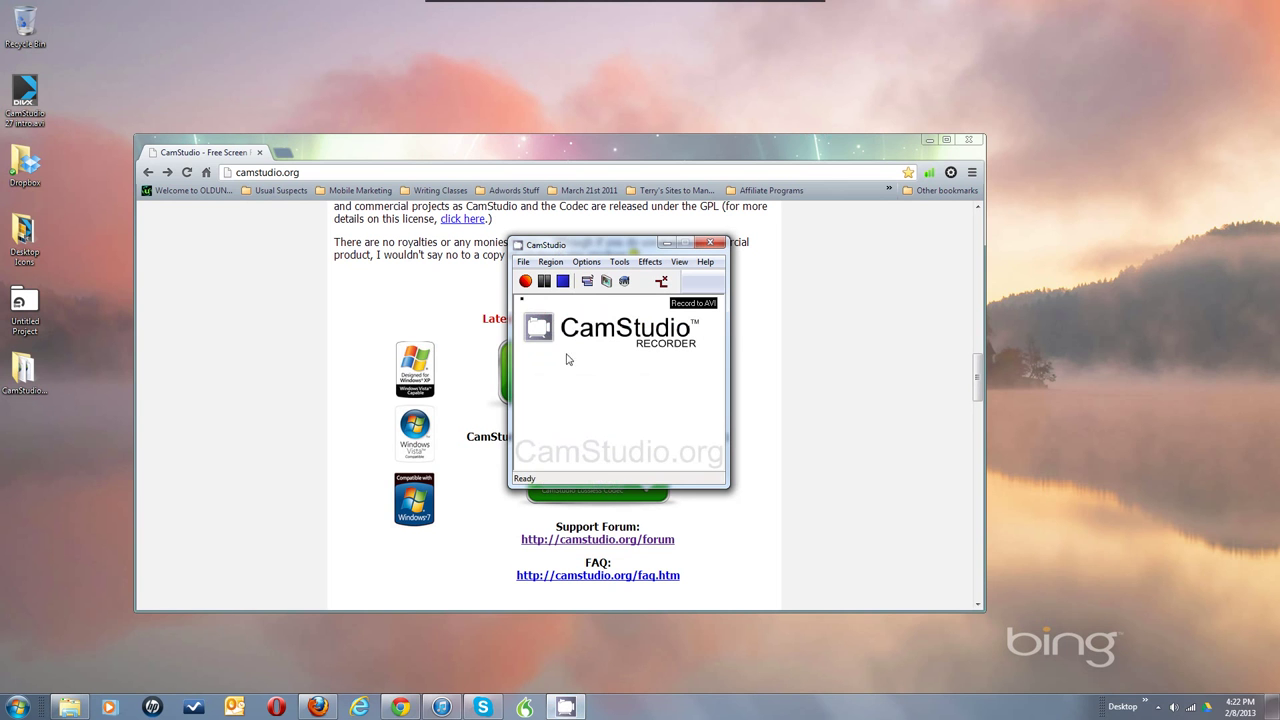
pyautogui.click(586, 262)
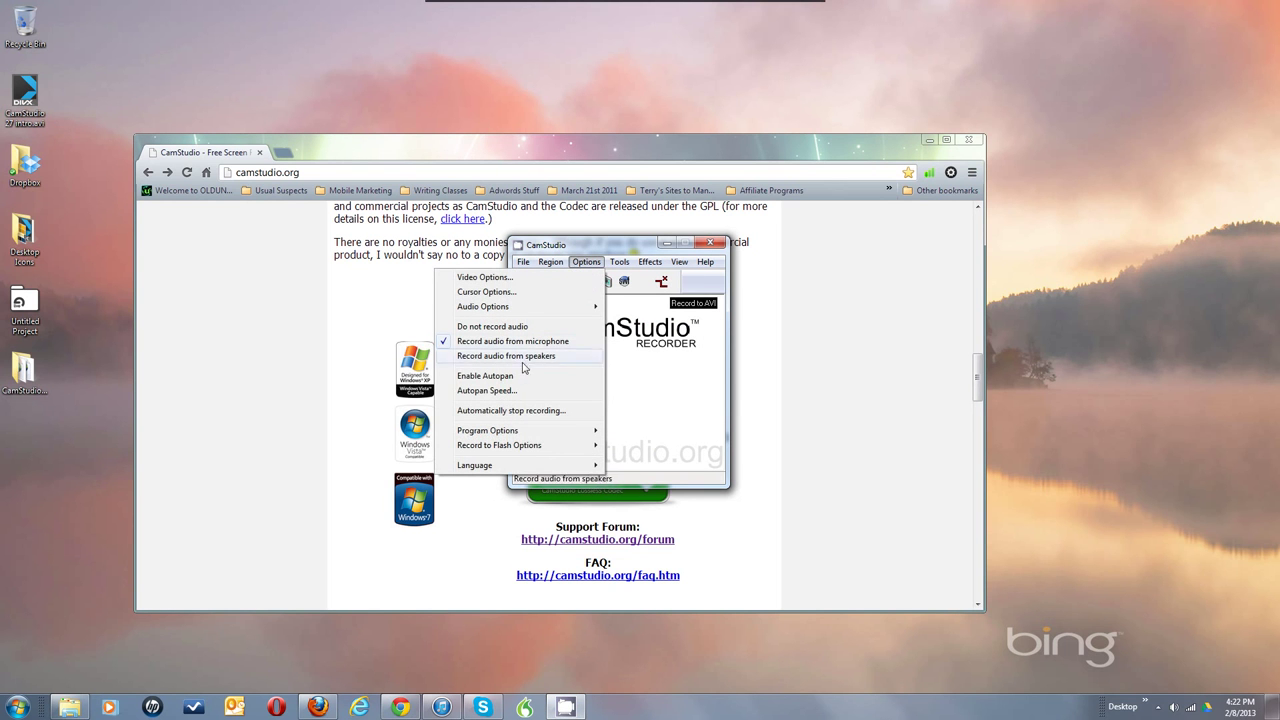
pyautogui.moveTo(497, 433)
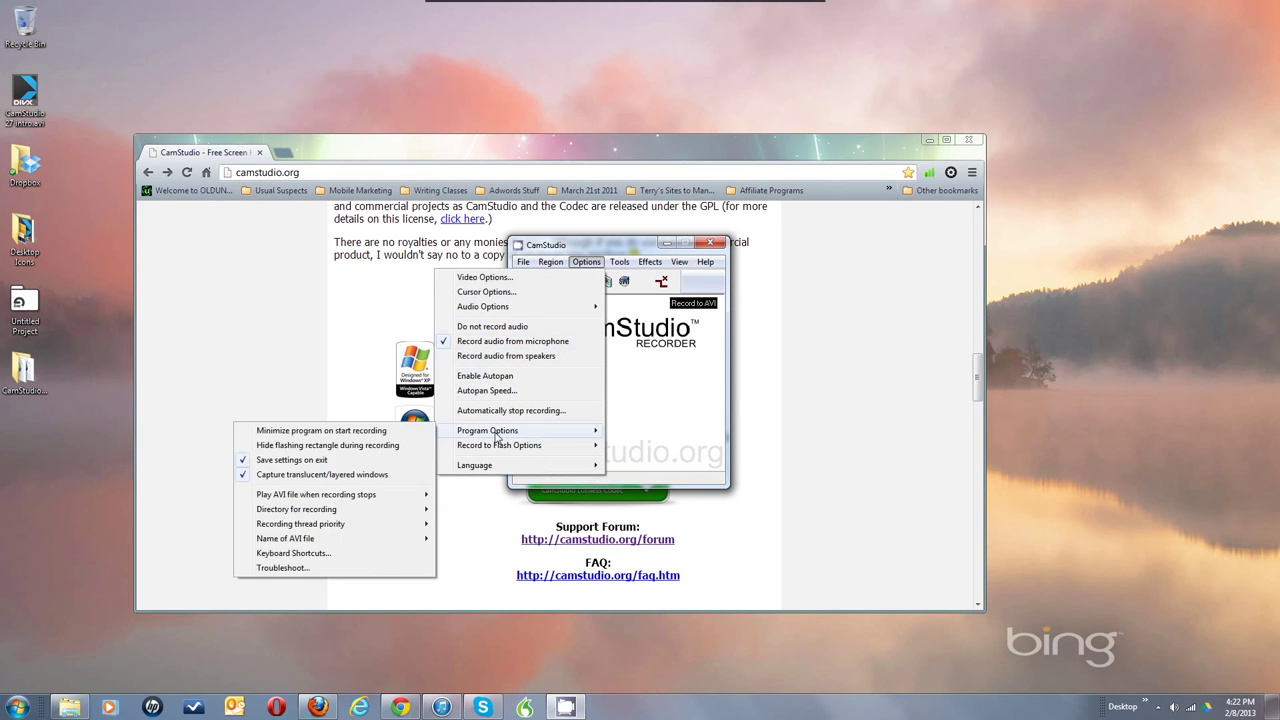
pyautogui.click(334, 509)
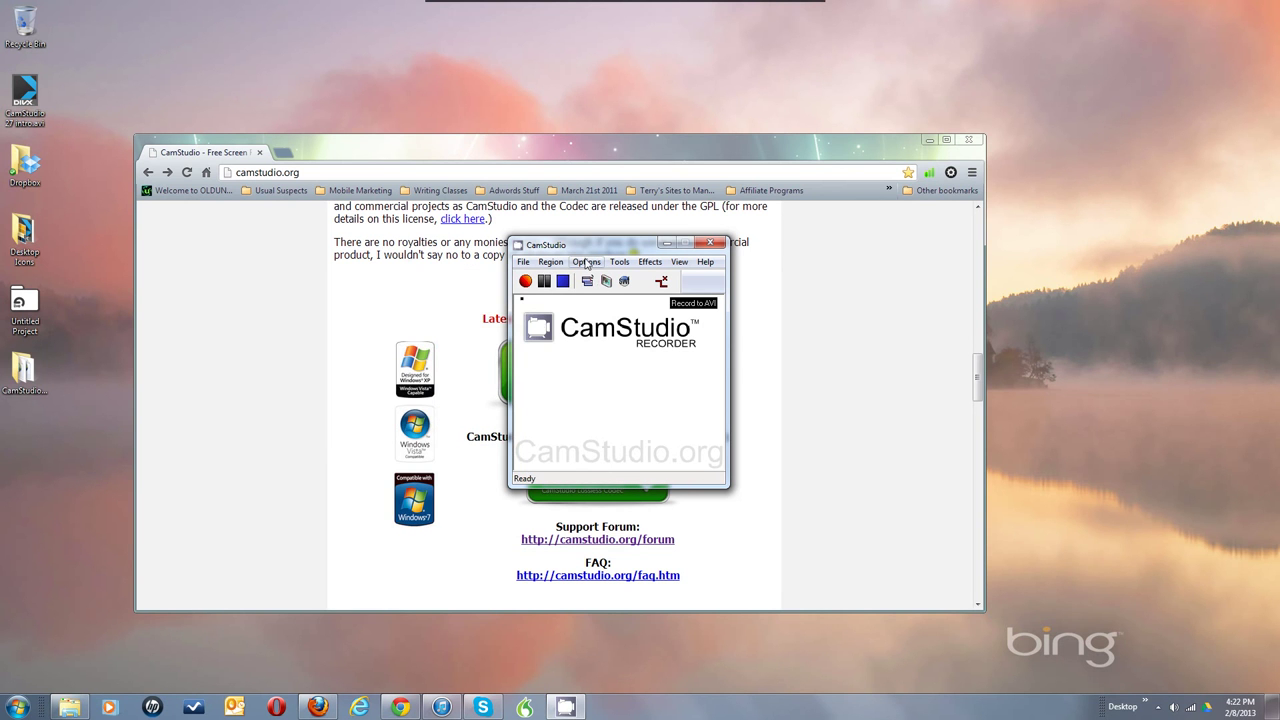
pyautogui.click(587, 262)
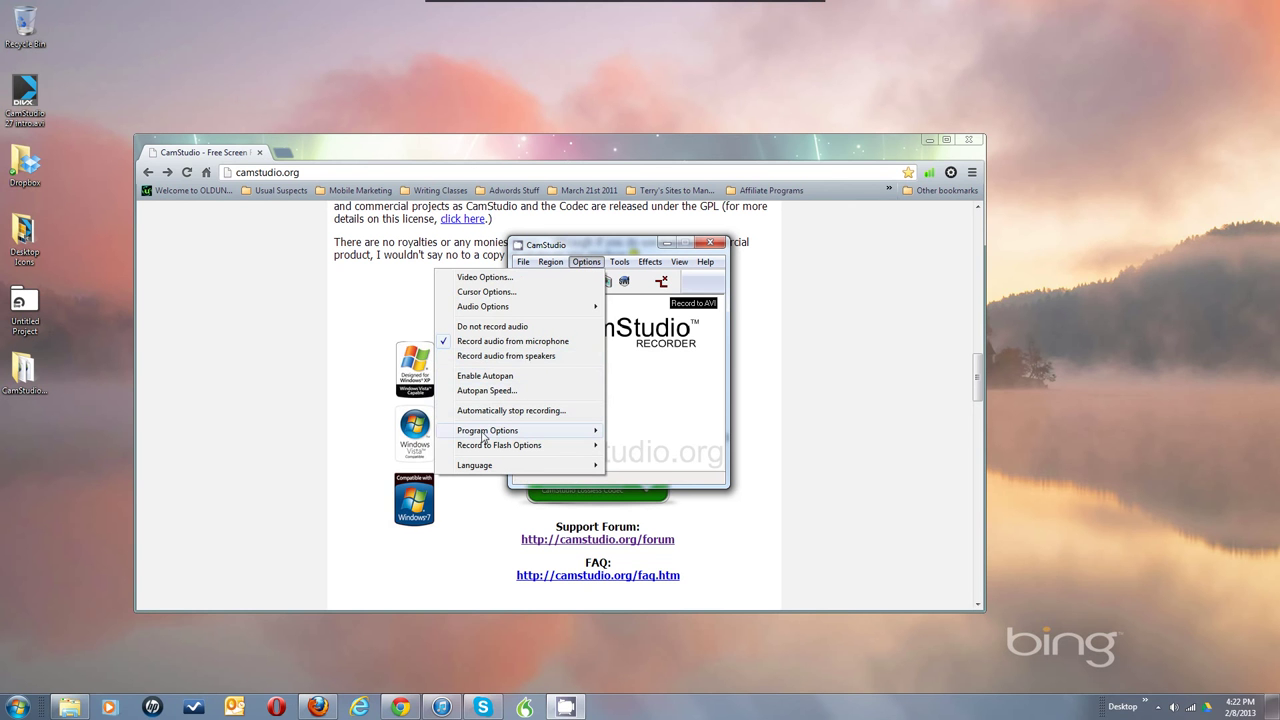
pyautogui.moveTo(484, 433)
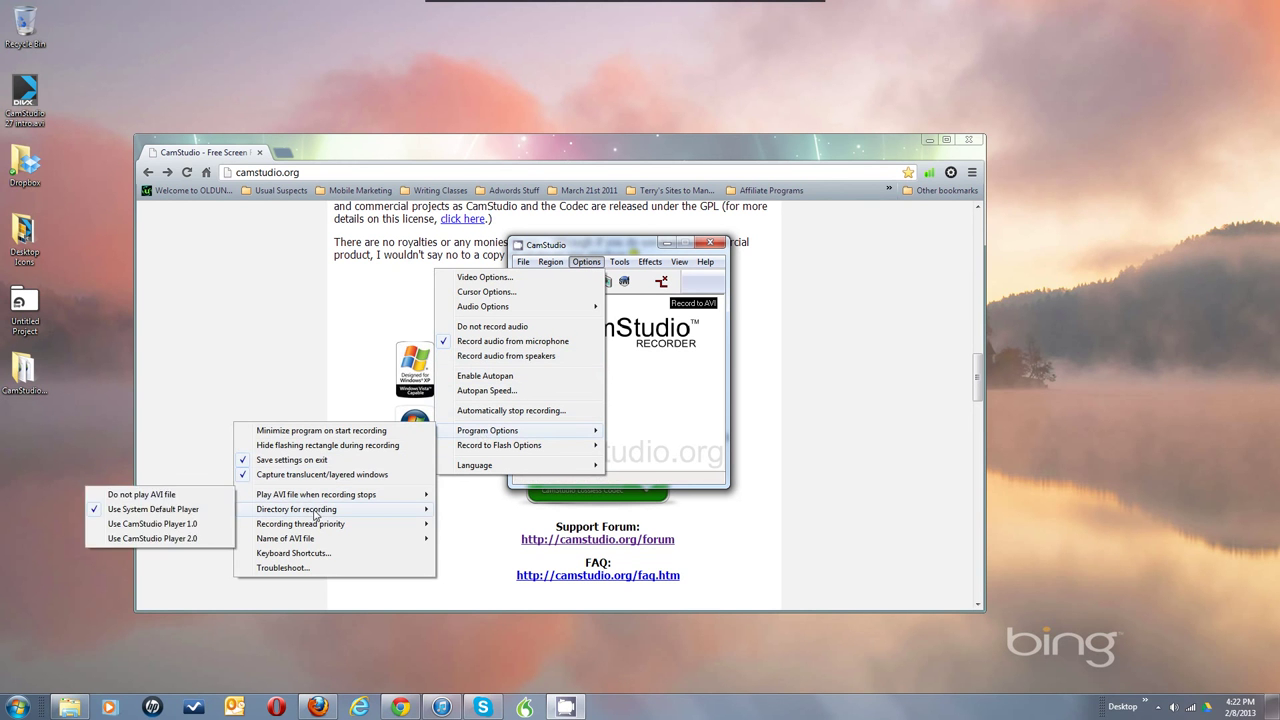
pyautogui.moveTo(315, 512)
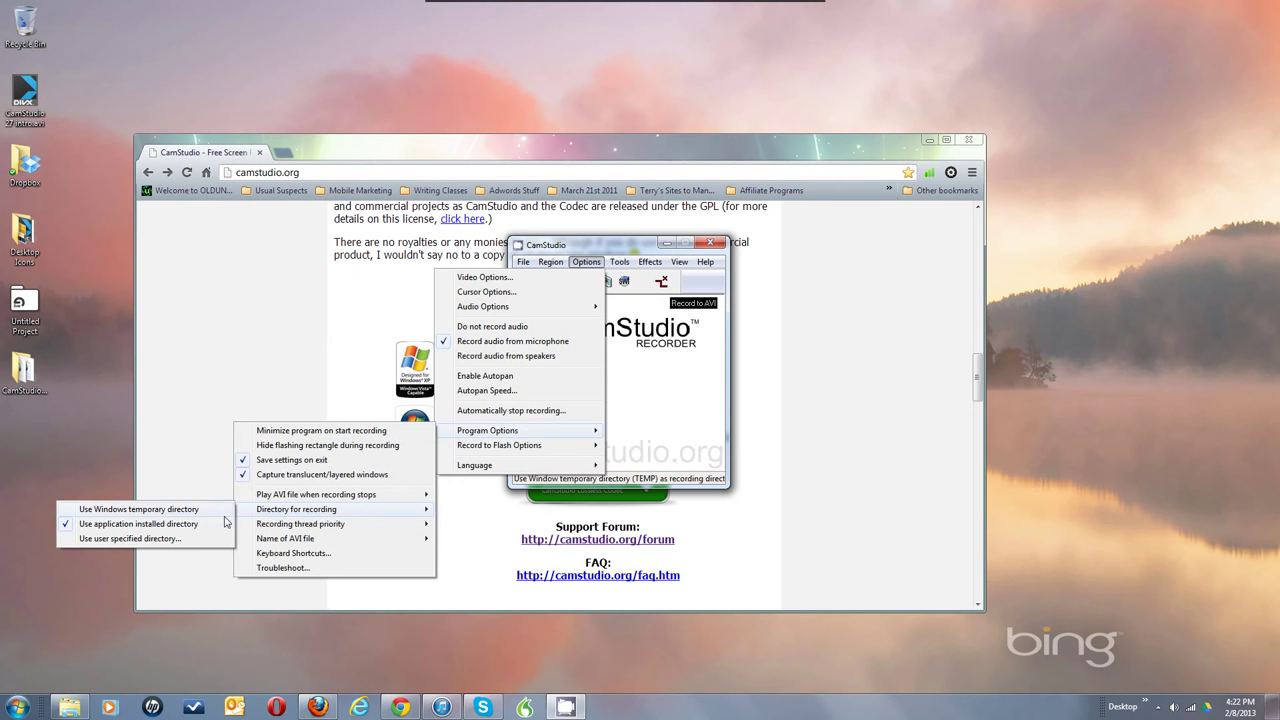
pyautogui.click(130, 538)
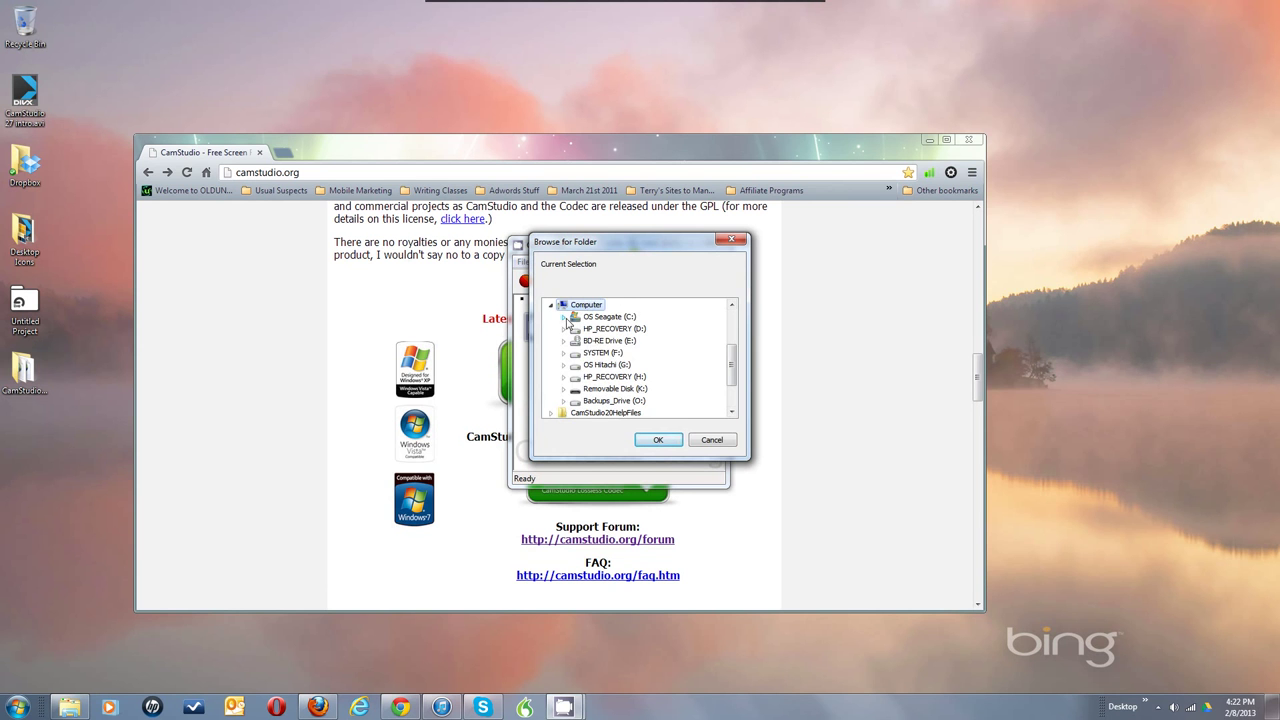
# Step: Set the recording directory to the Camstudio Temp Files folder within My Videos of the personal user folder on drive C:
pyautogui.click(565, 317)
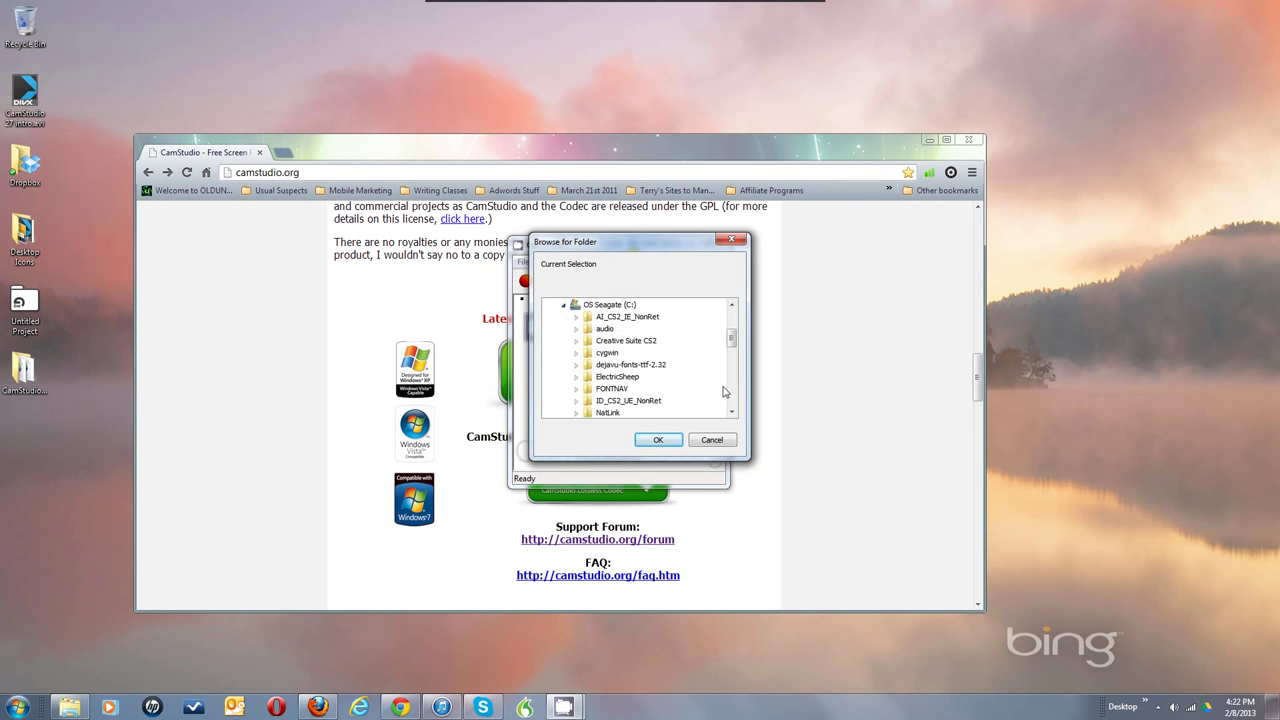
pyautogui.scroll(-5, 733, 393)
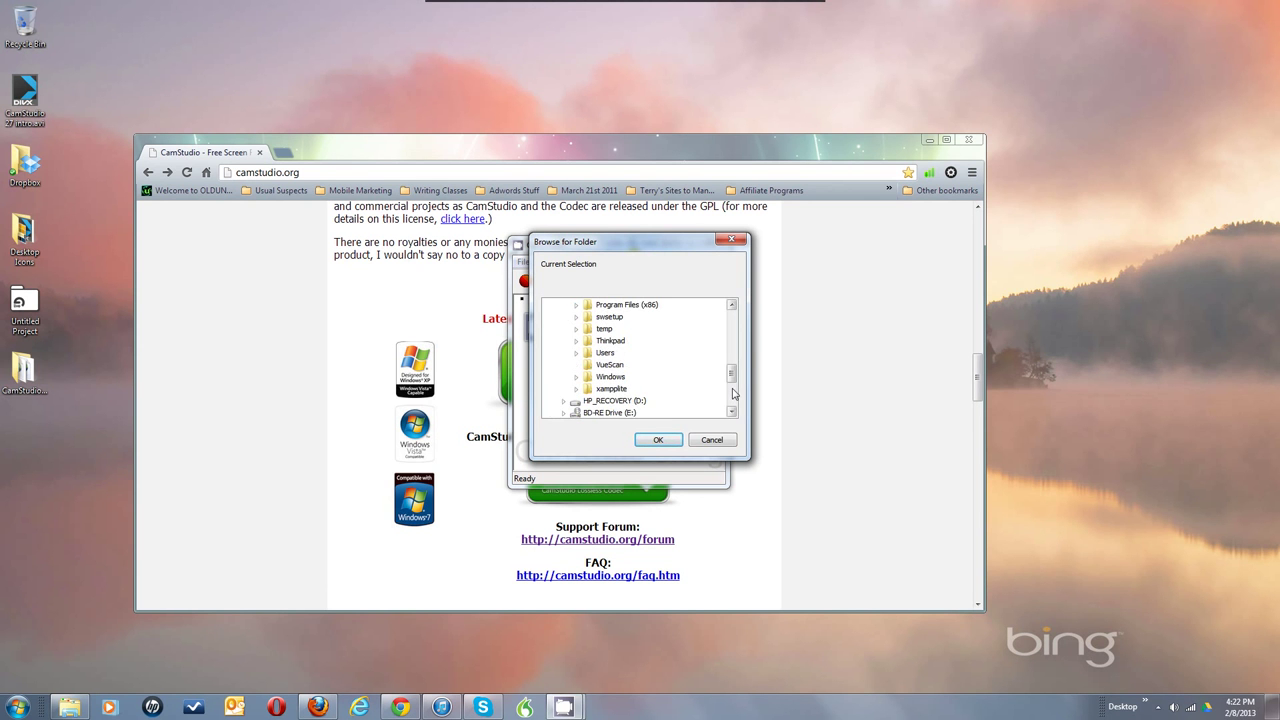
pyautogui.doubleClick(602, 353)
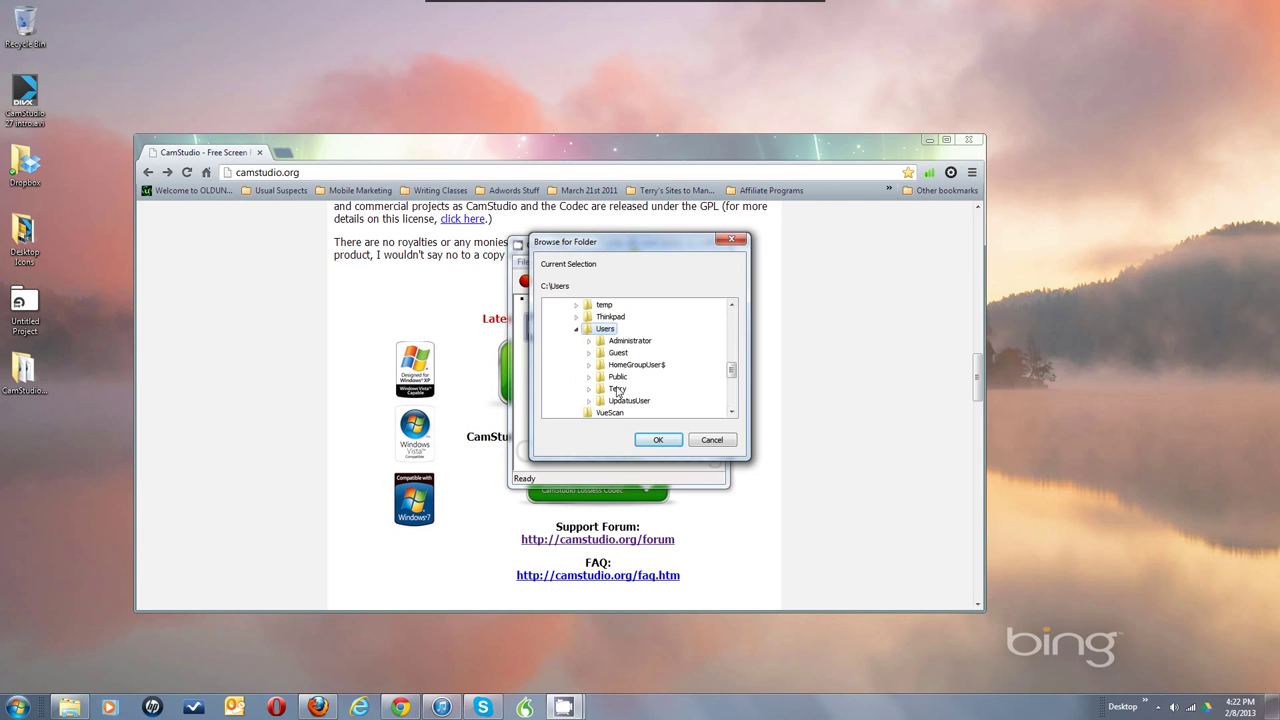
pyautogui.doubleClick(618, 391)
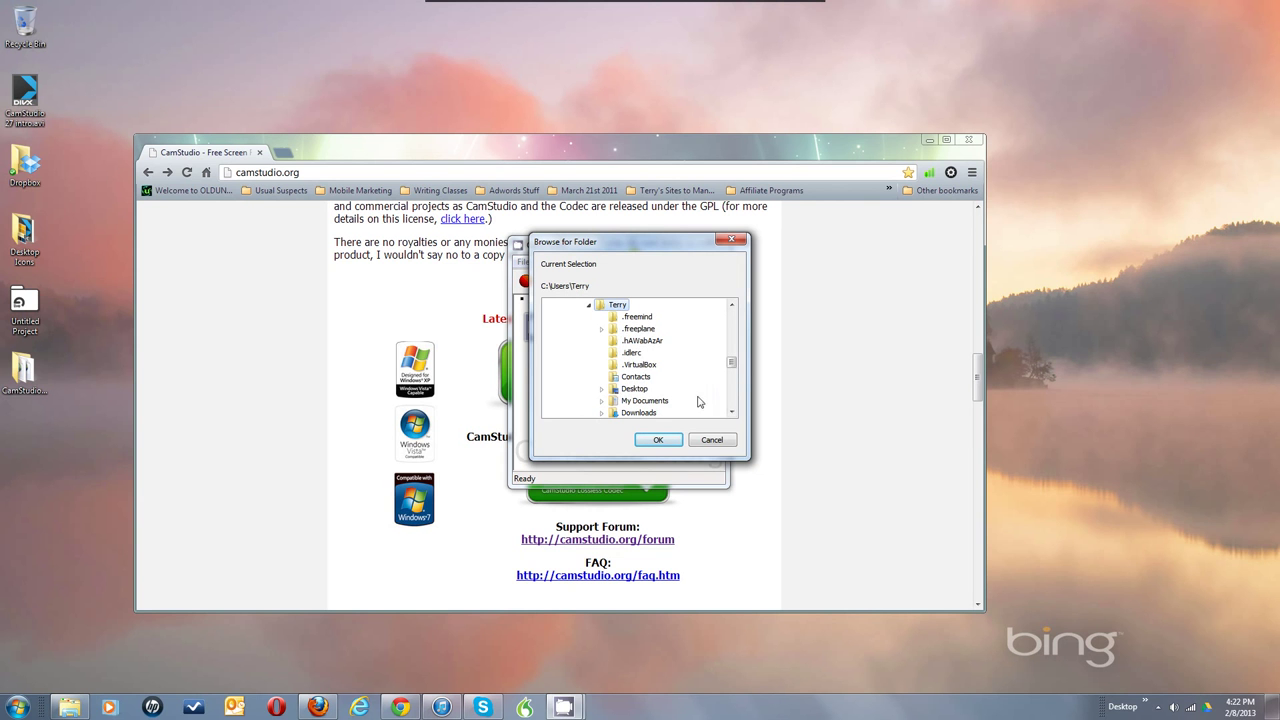
pyautogui.scroll(-3, 738, 401)
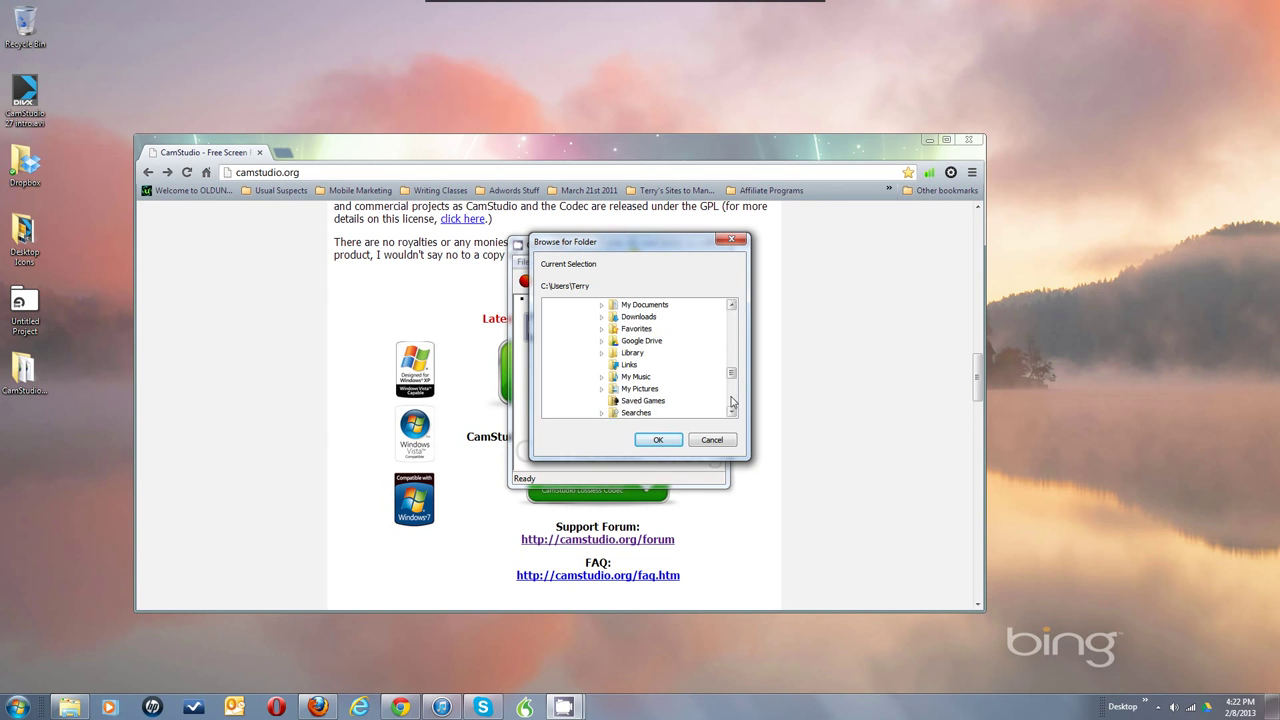
pyautogui.scroll(-3, 737, 391)
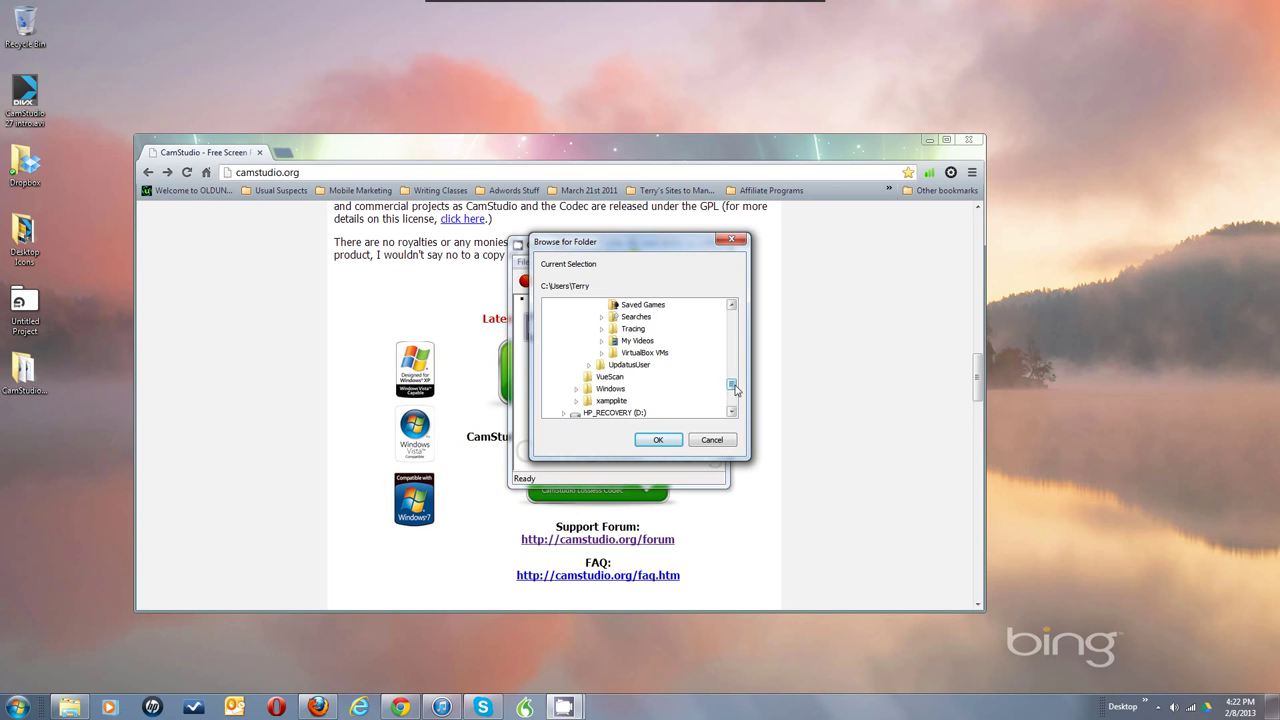
pyautogui.doubleClick(645, 341)
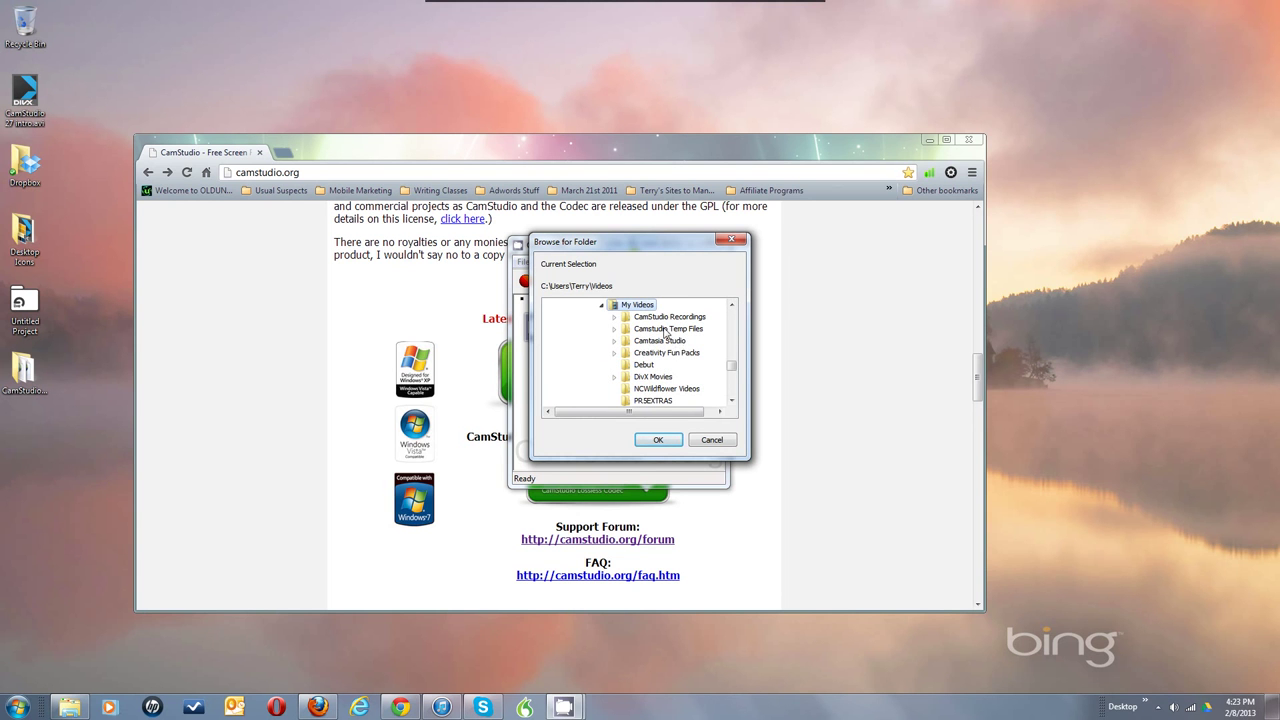
pyautogui.click(664, 331)
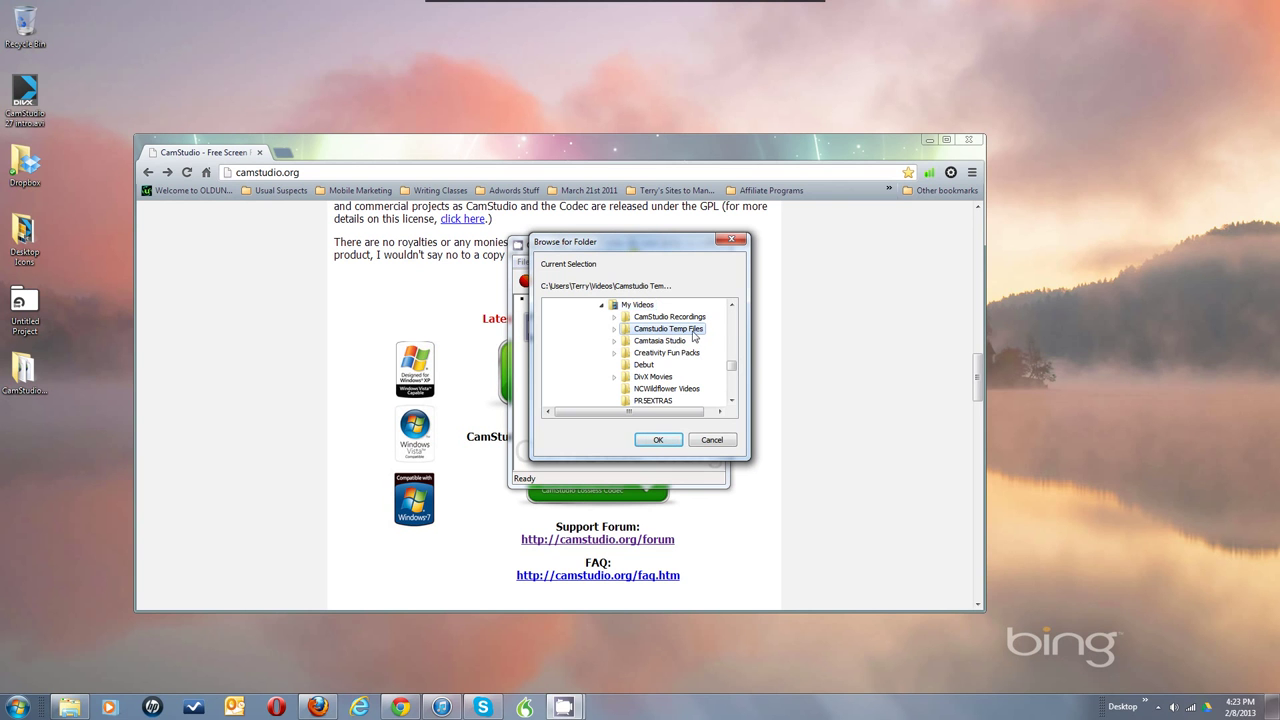
pyautogui.doubleClick(693, 333)
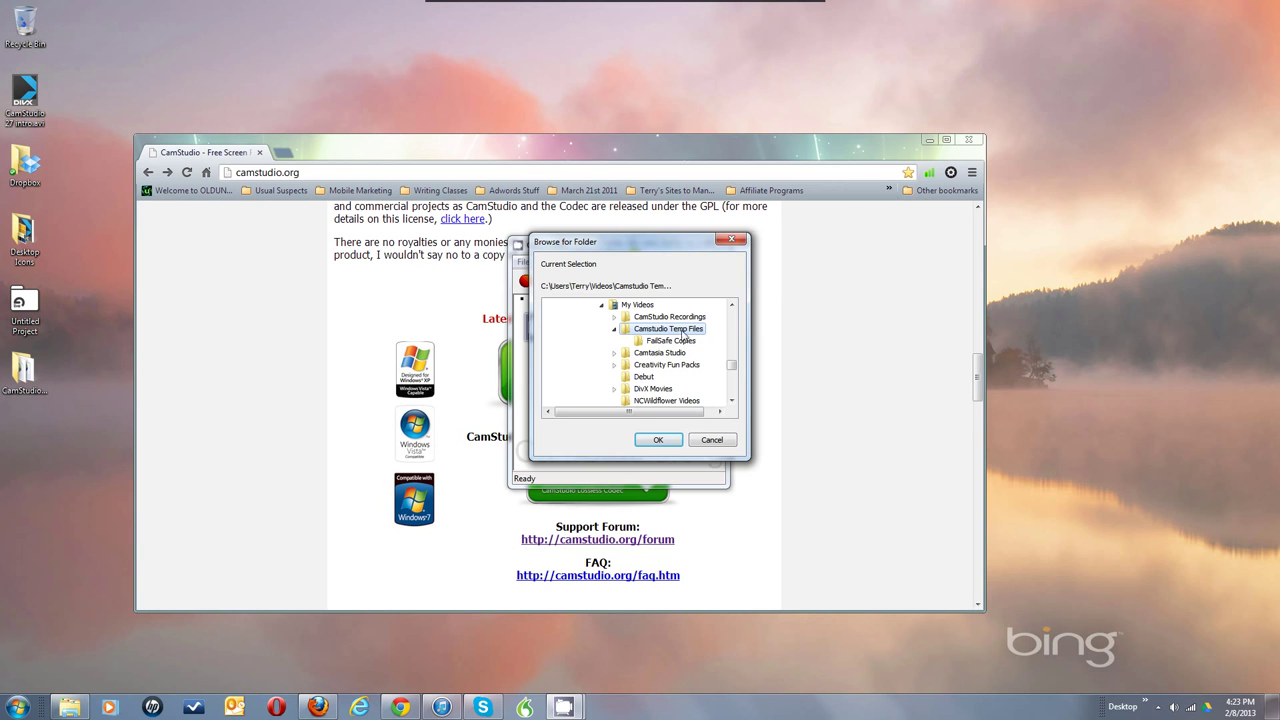
pyautogui.click(659, 441)
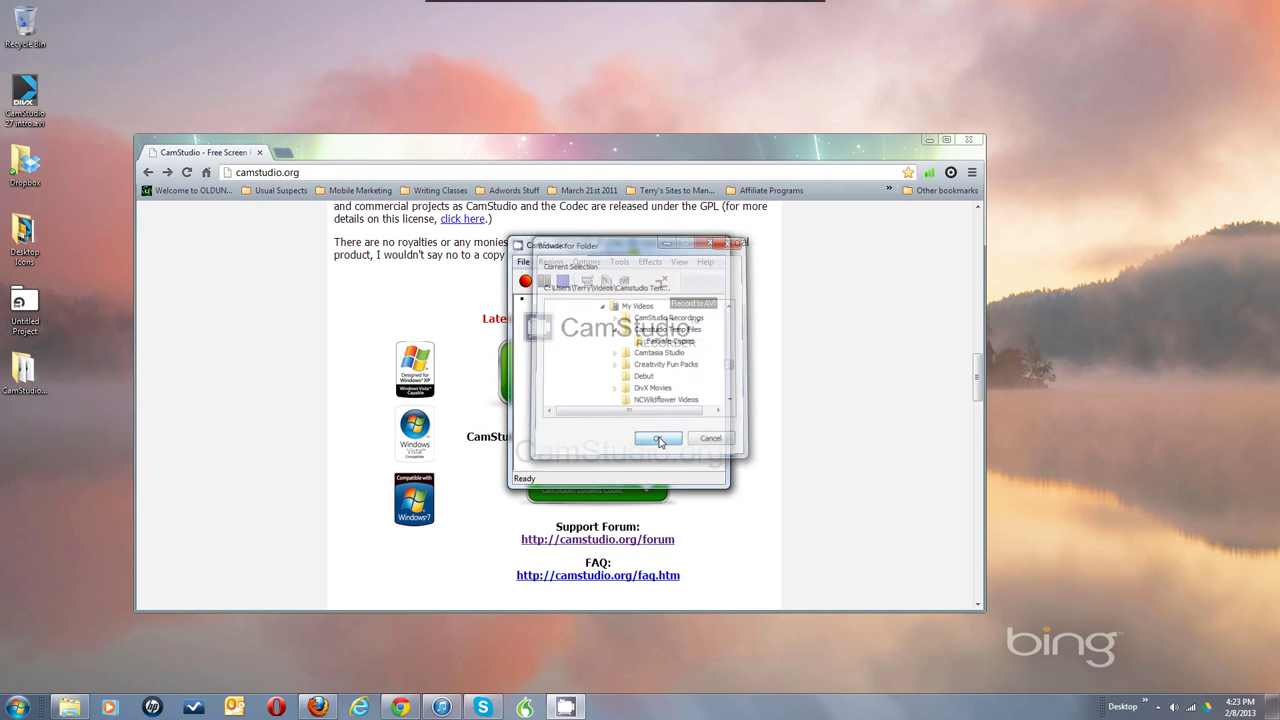
# Step: Review the recording thread priority, recording directory and AVI file naming choices in the program options
pyautogui.click(592, 265)
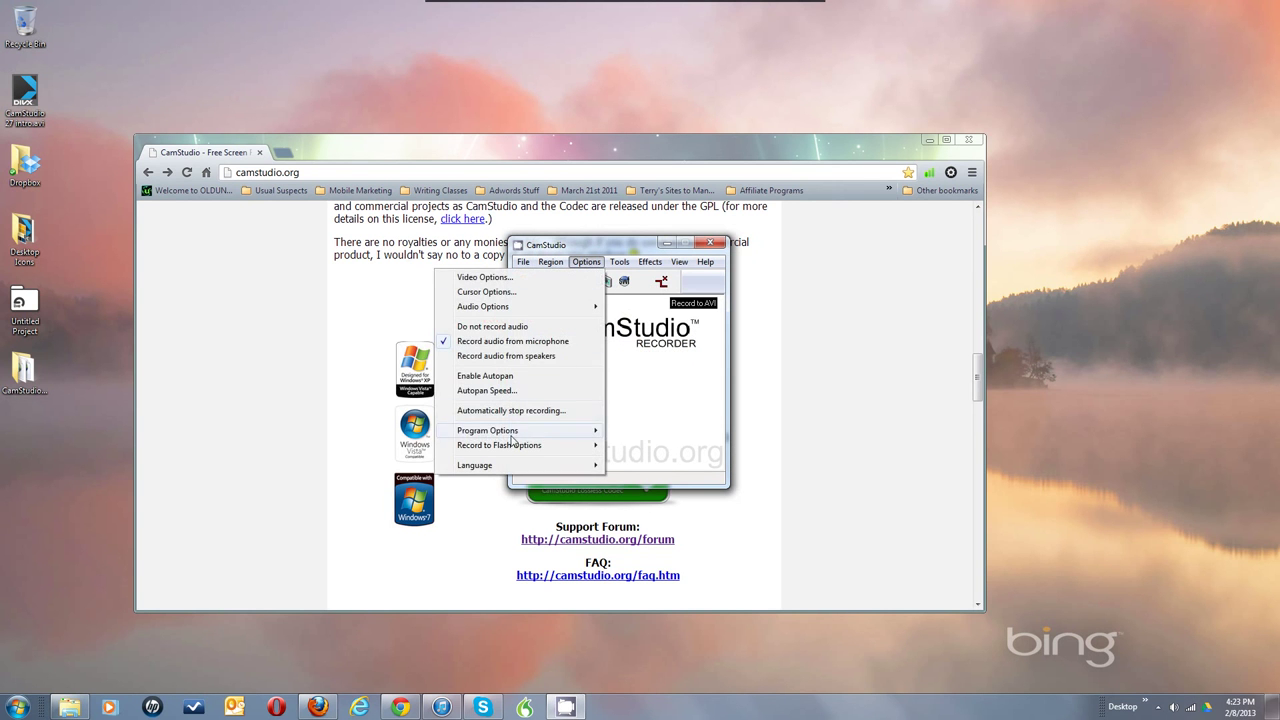
pyautogui.moveTo(512, 432)
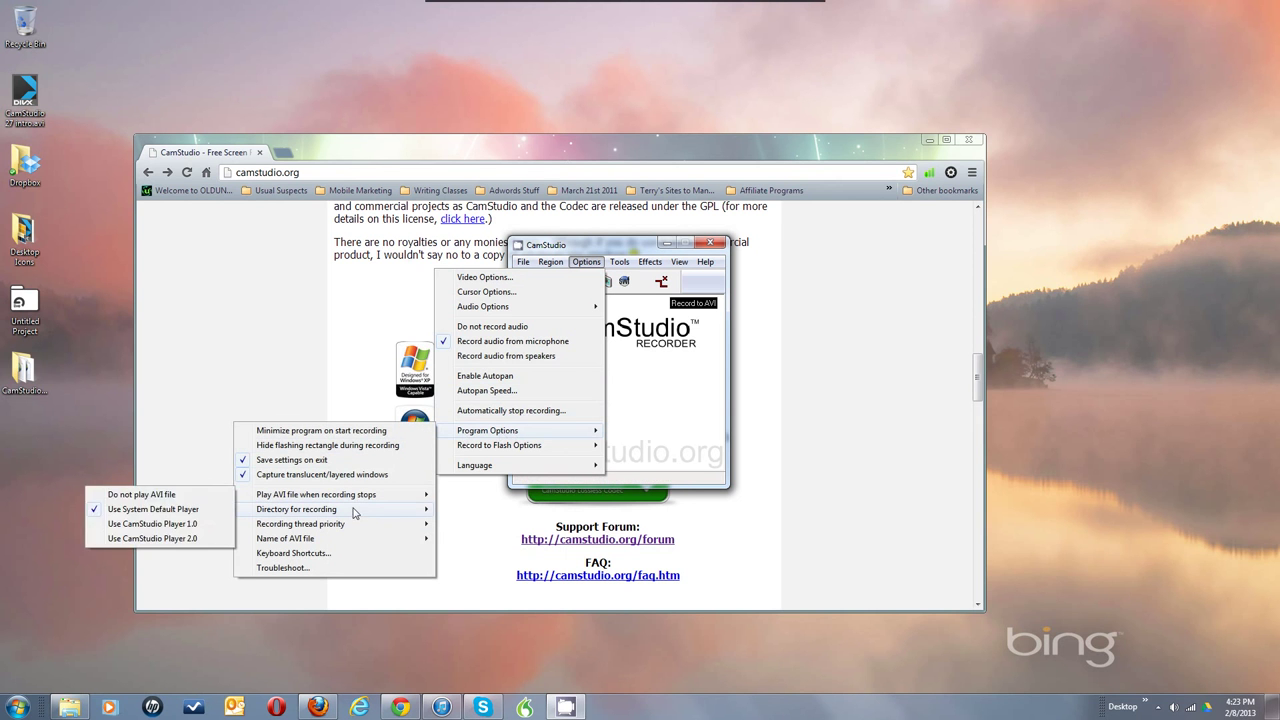
pyautogui.moveTo(353, 513)
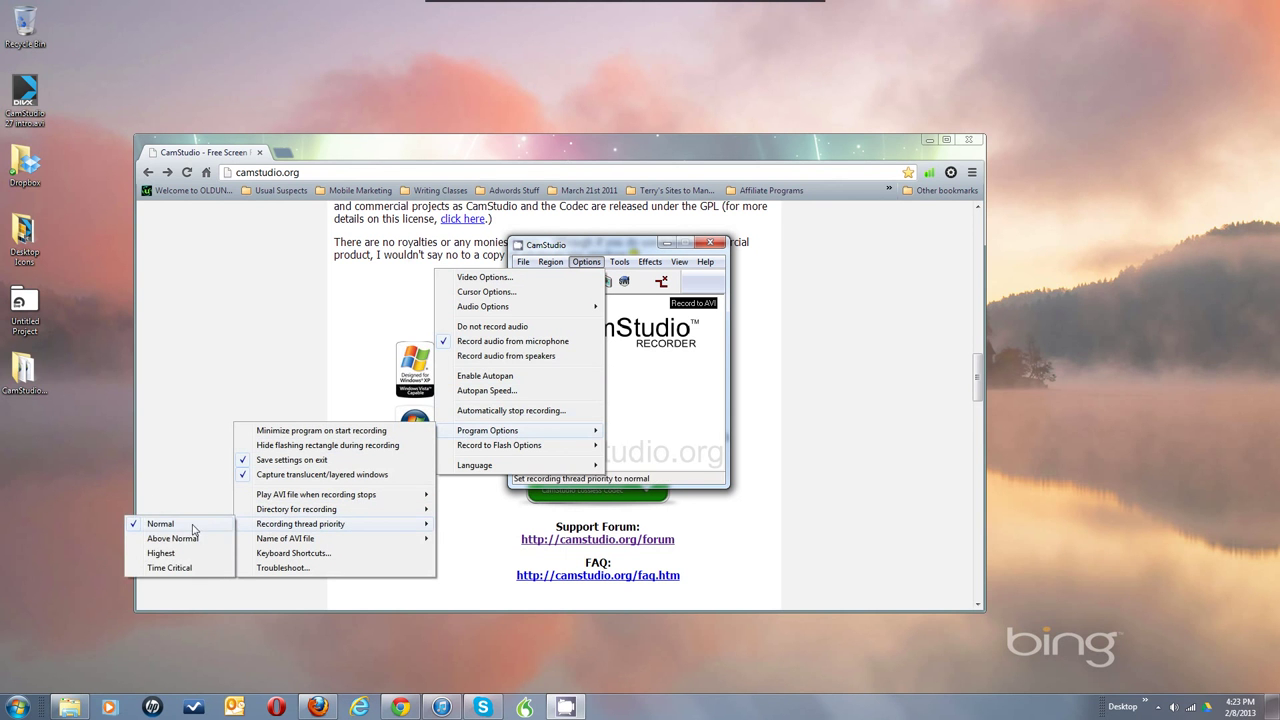
pyautogui.moveTo(310, 540)
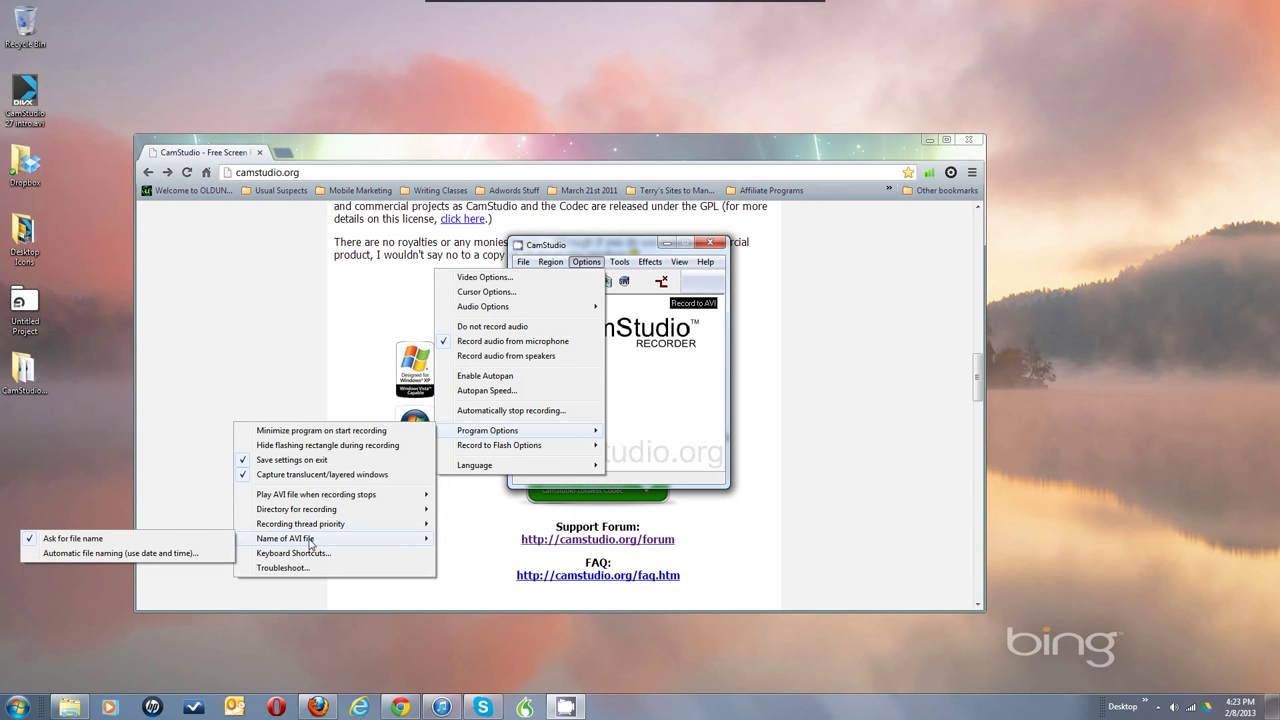
pyautogui.press('alt')
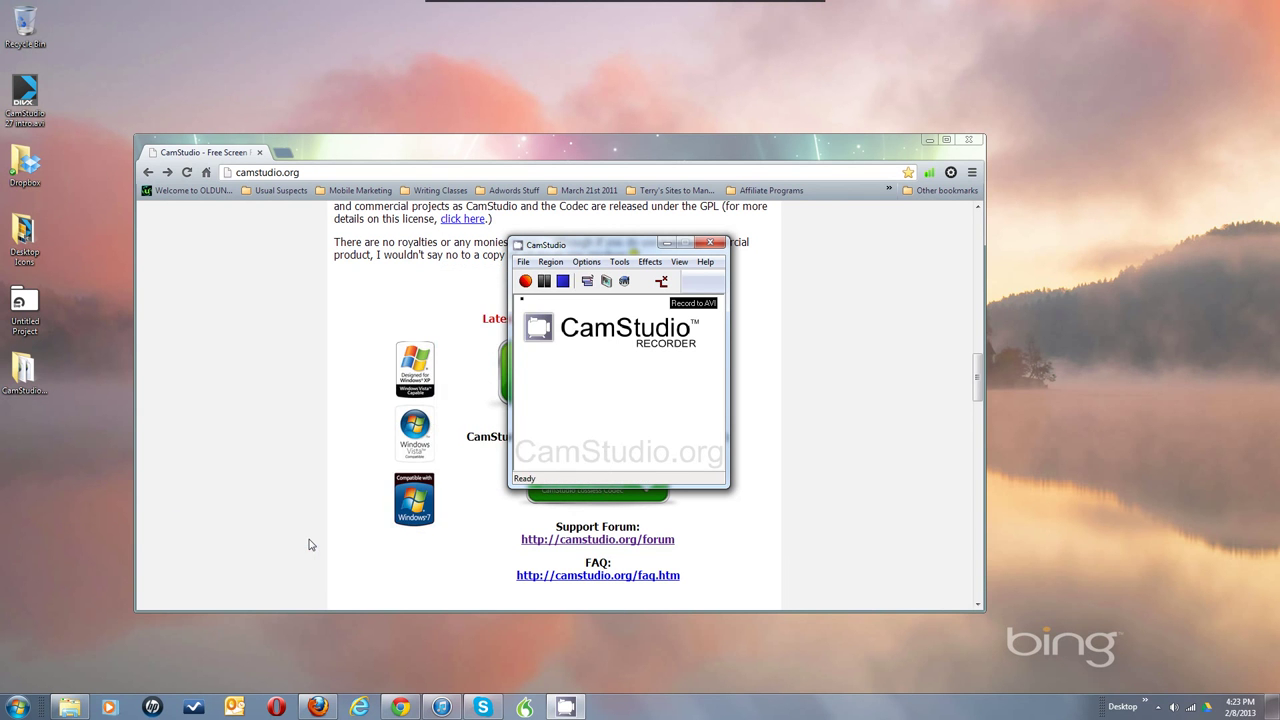
pyautogui.click(591, 264)
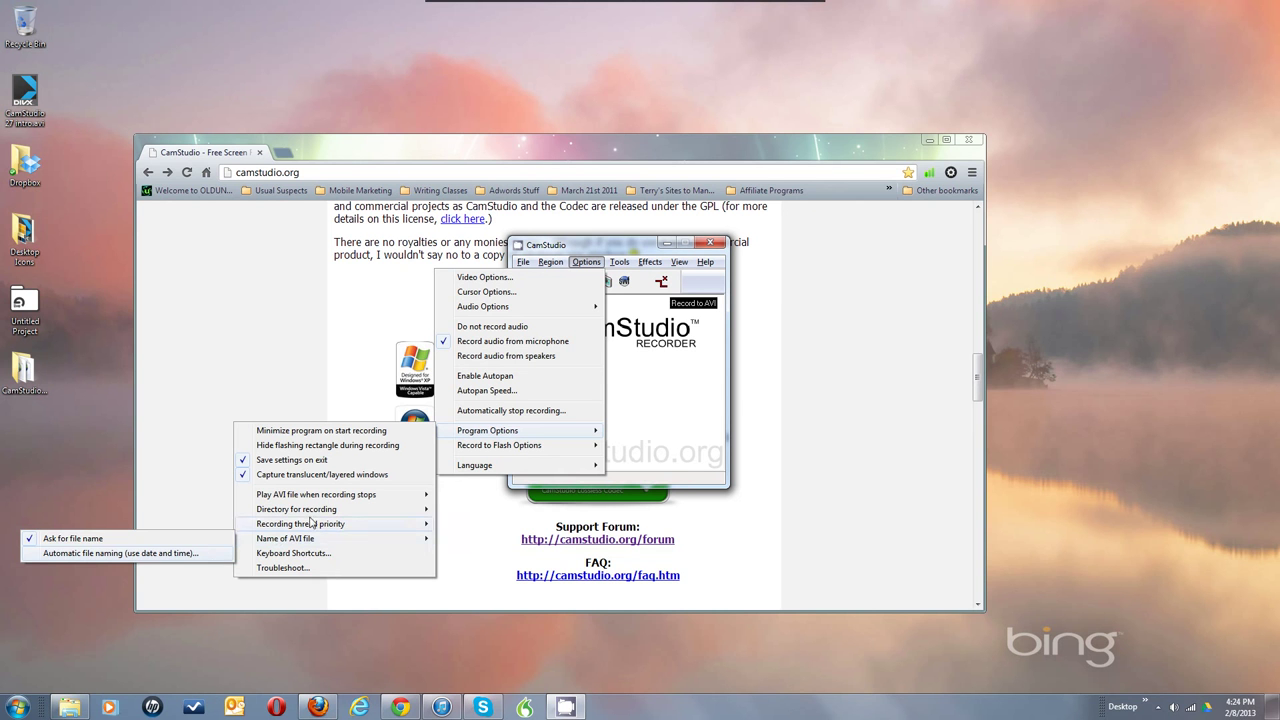
pyautogui.moveTo(318, 511)
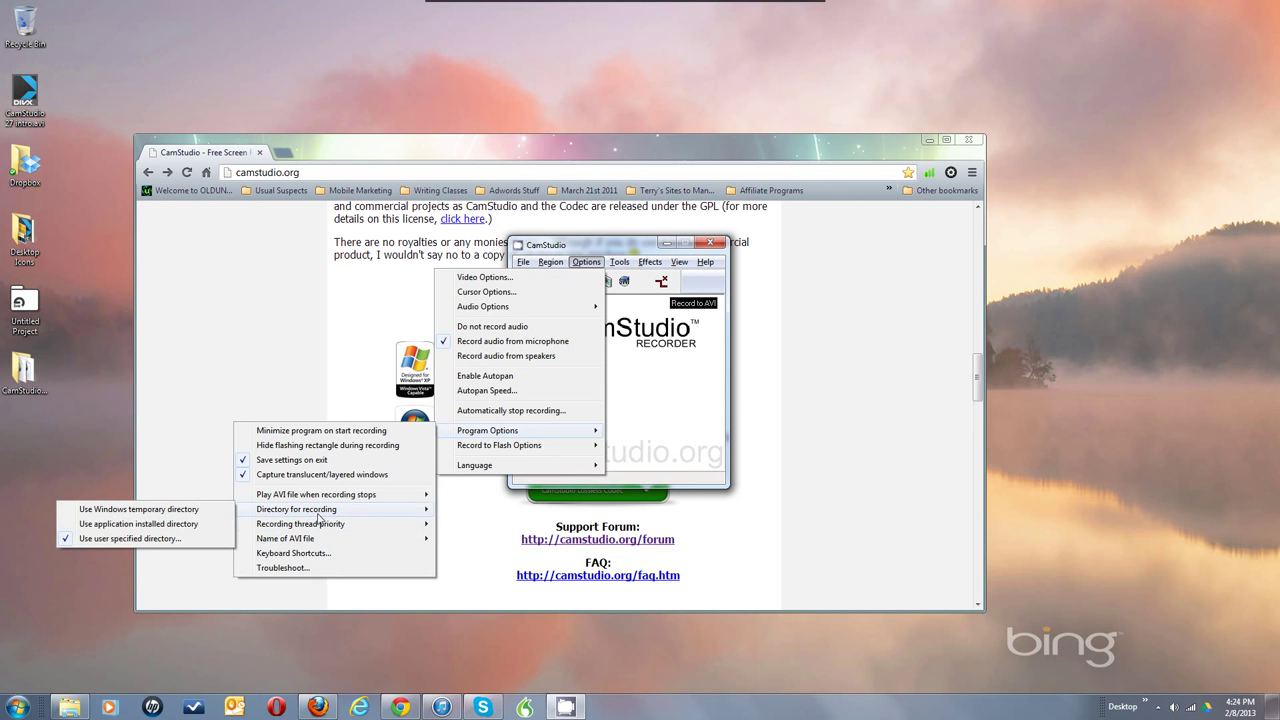
pyautogui.moveTo(314, 539)
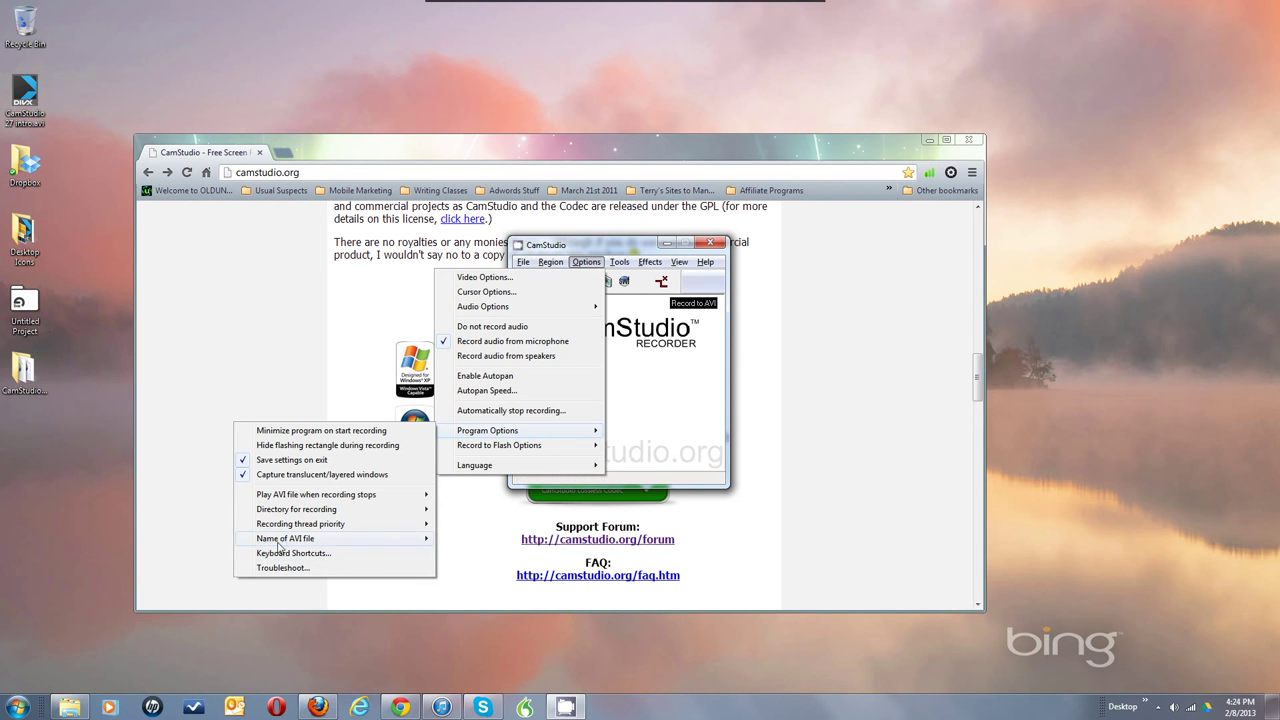
pyautogui.moveTo(268, 543)
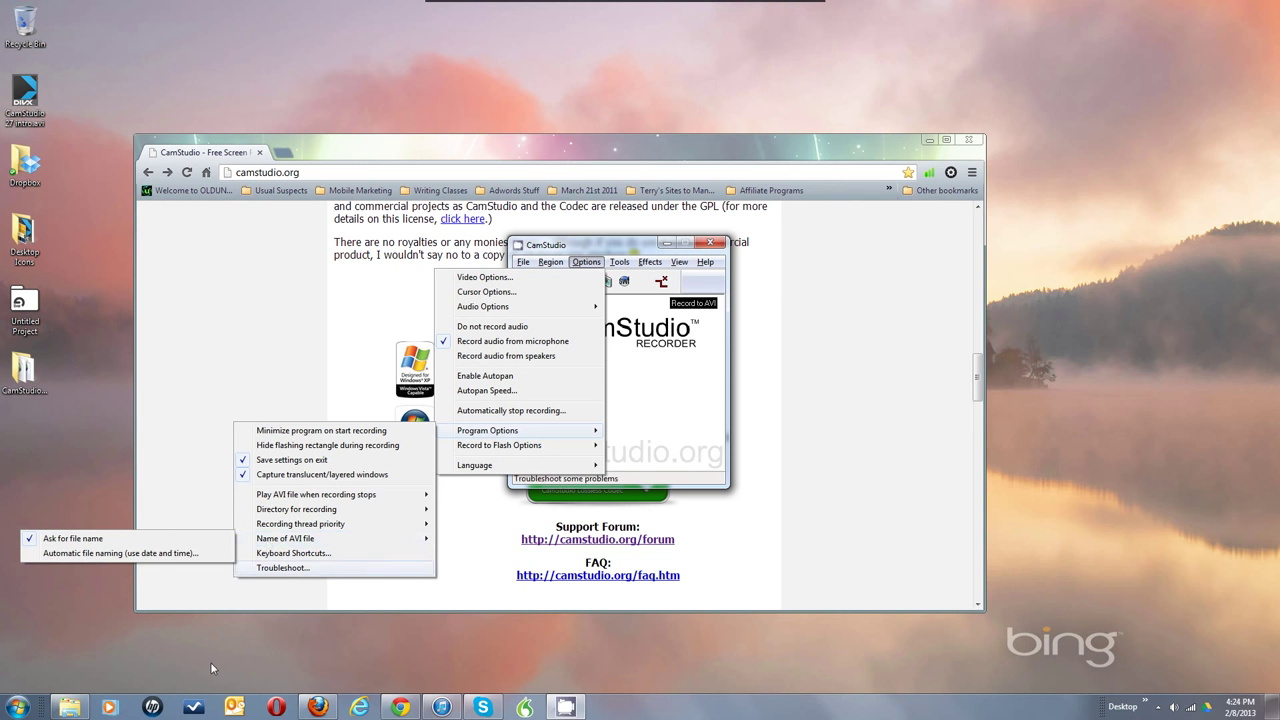
# Step: Switch to Windows Explorer and open the Videos folder under C:, Program Files (x86), CamStudio 2.7
pyautogui.click(68, 708)
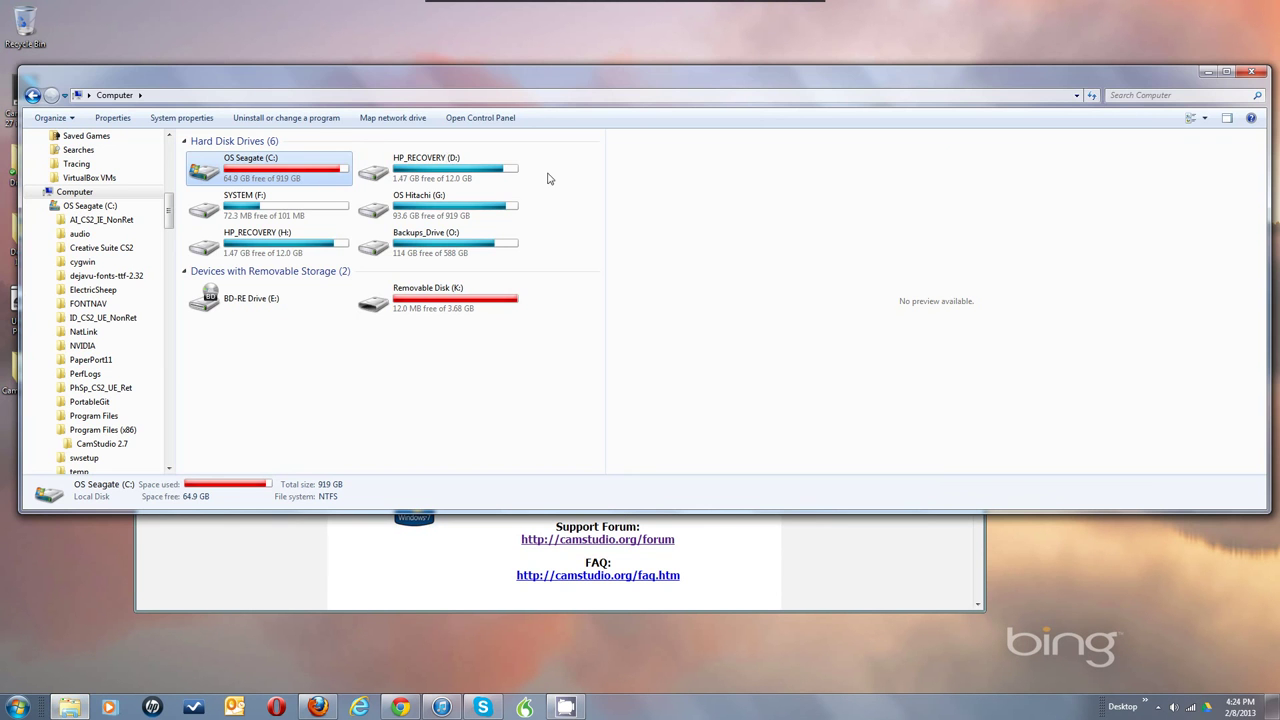
pyautogui.doubleClick(248, 181)
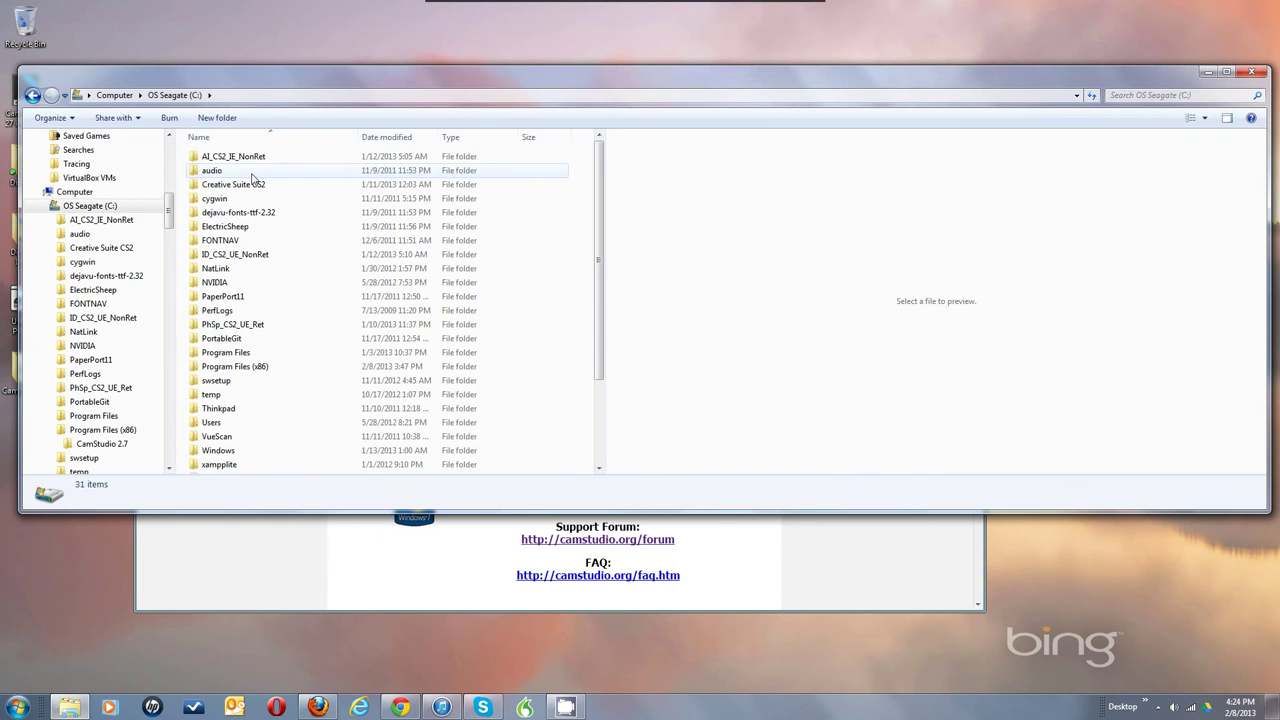
pyautogui.doubleClick(238, 368)
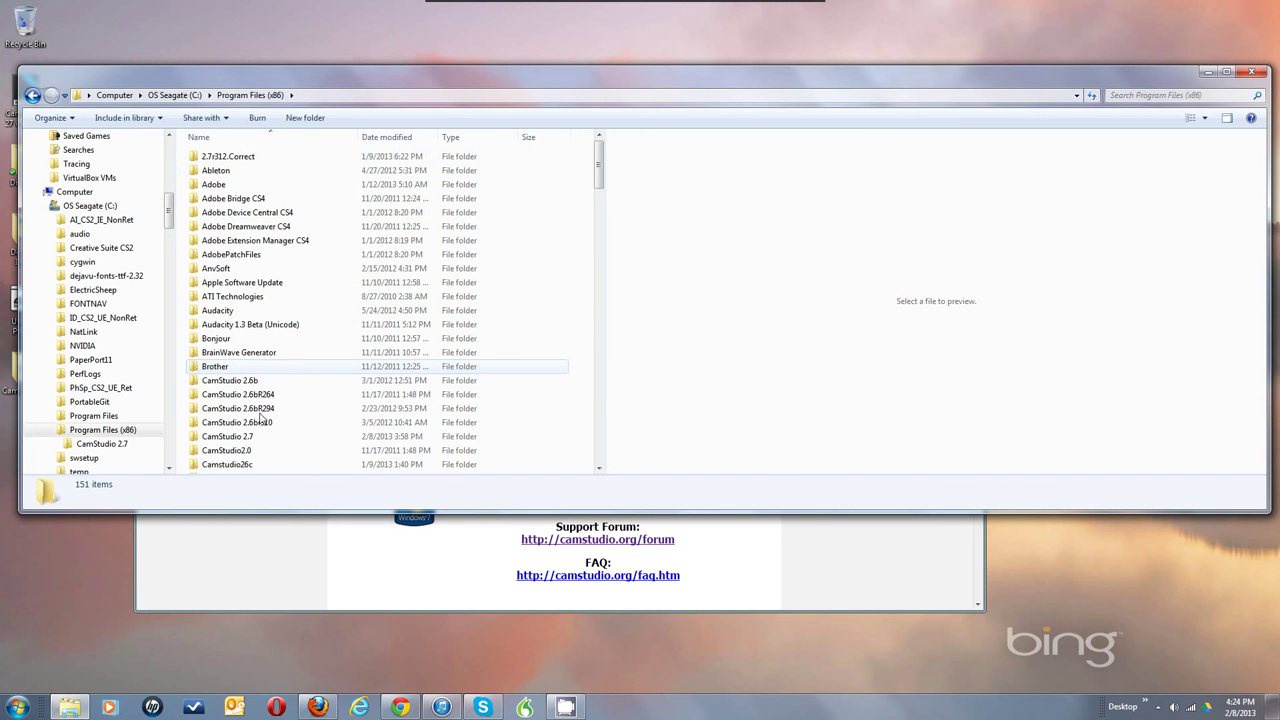
pyautogui.doubleClick(240, 440)
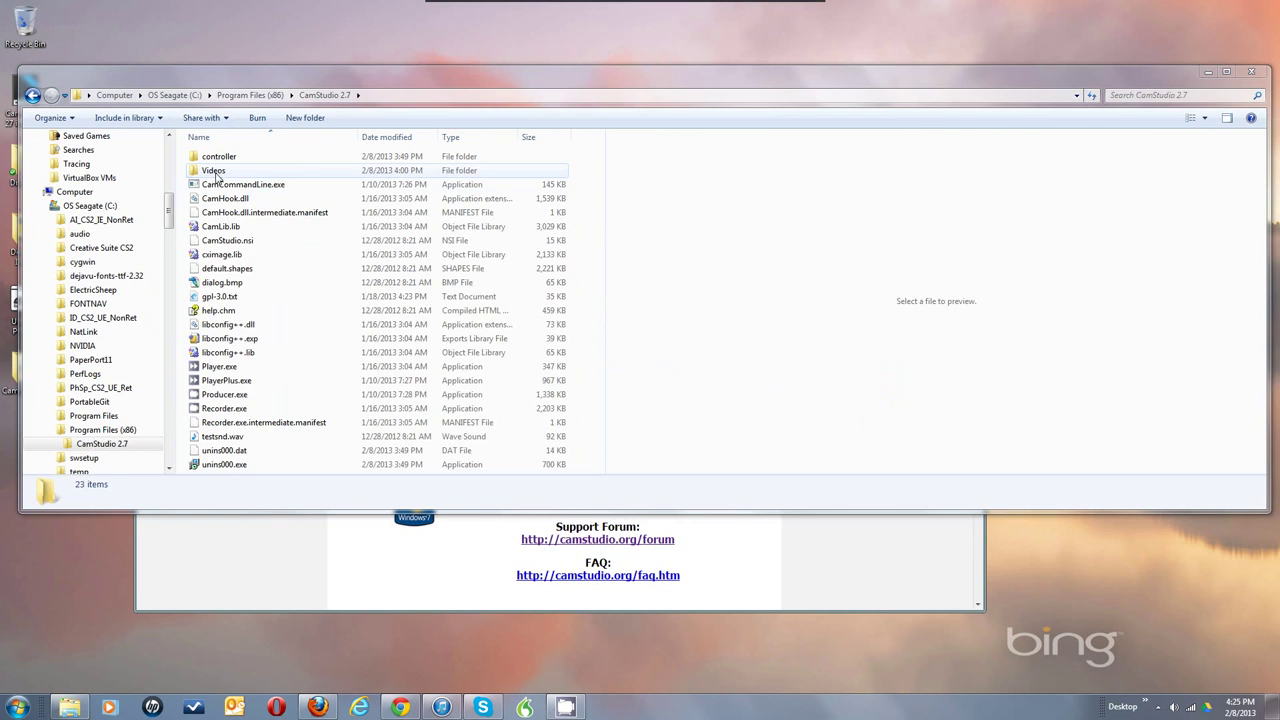
pyautogui.doubleClick(214, 172)
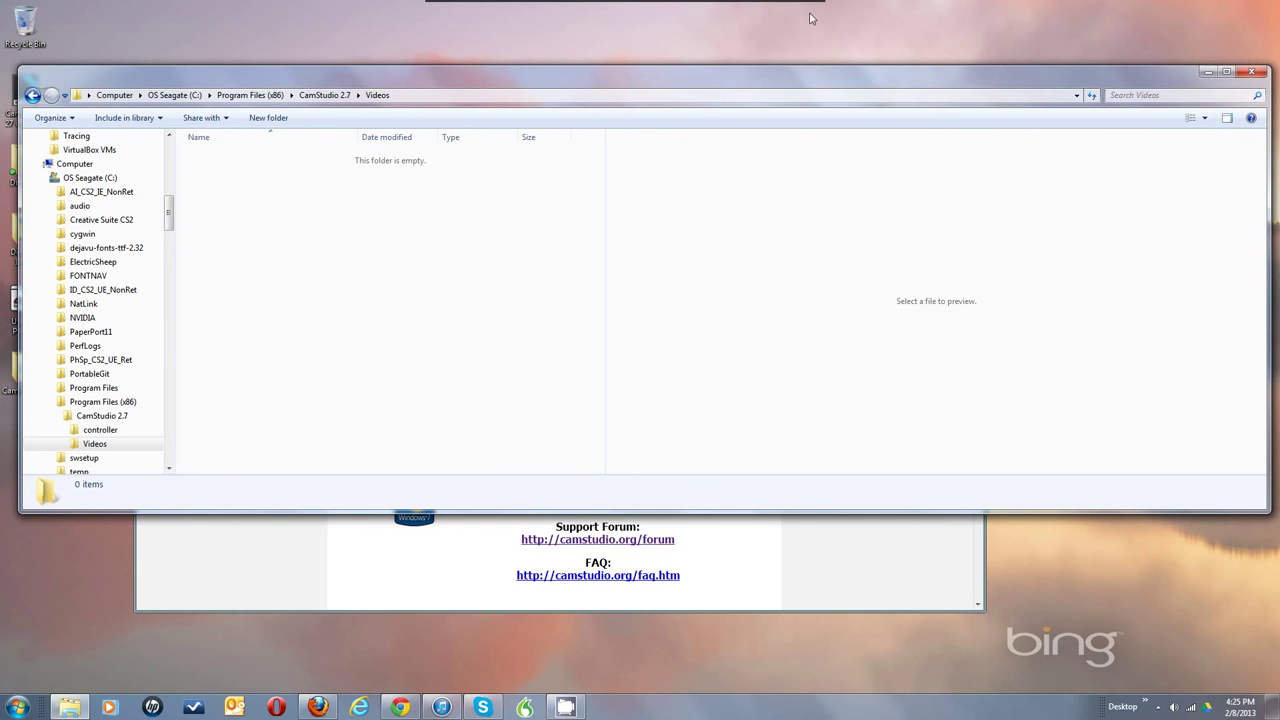
# Step: Switch to CamStudio and review the recording directory and AVI file naming choices among its program options
pyautogui.click(566, 707)
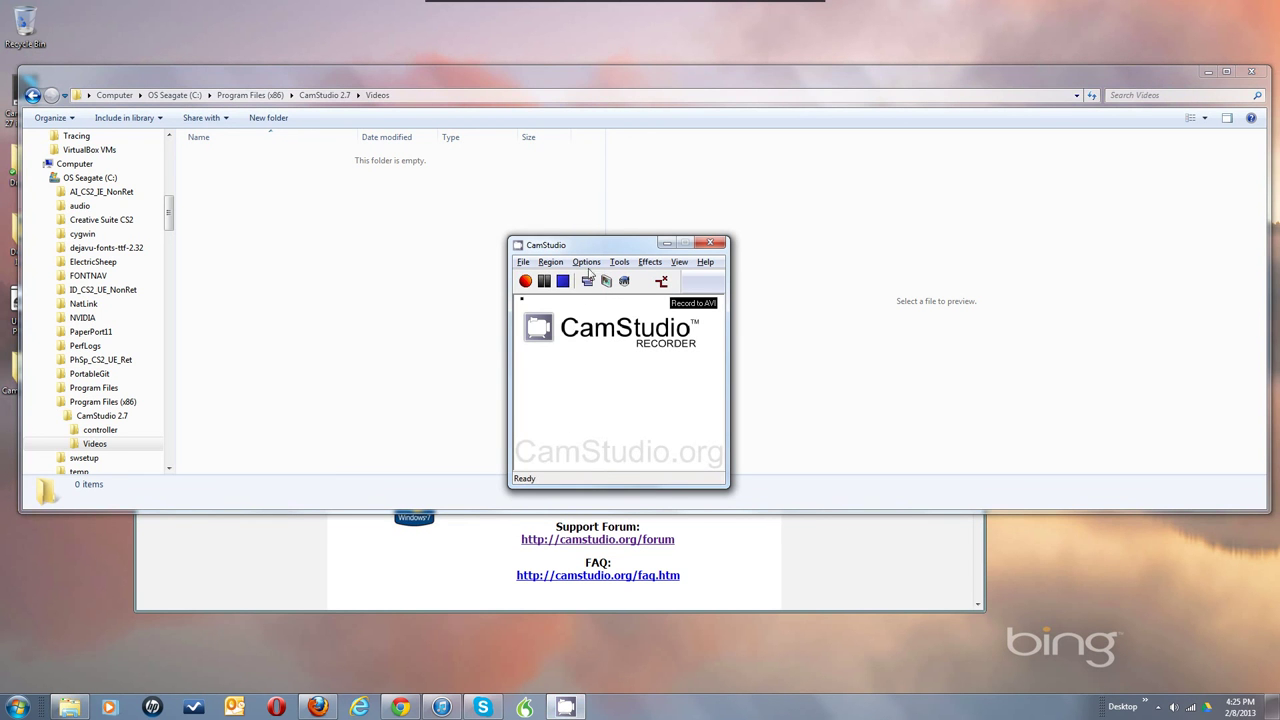
pyautogui.click(588, 263)
pyautogui.moveTo(500, 432)
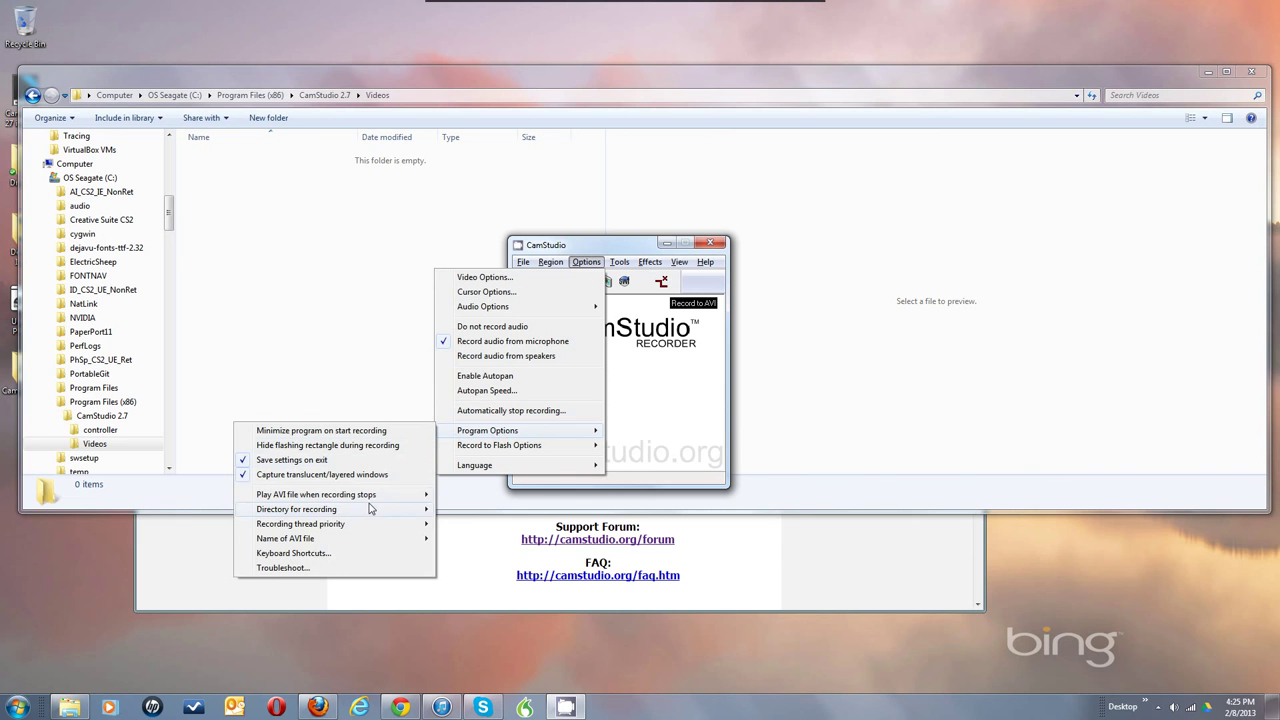
pyautogui.moveTo(353, 508)
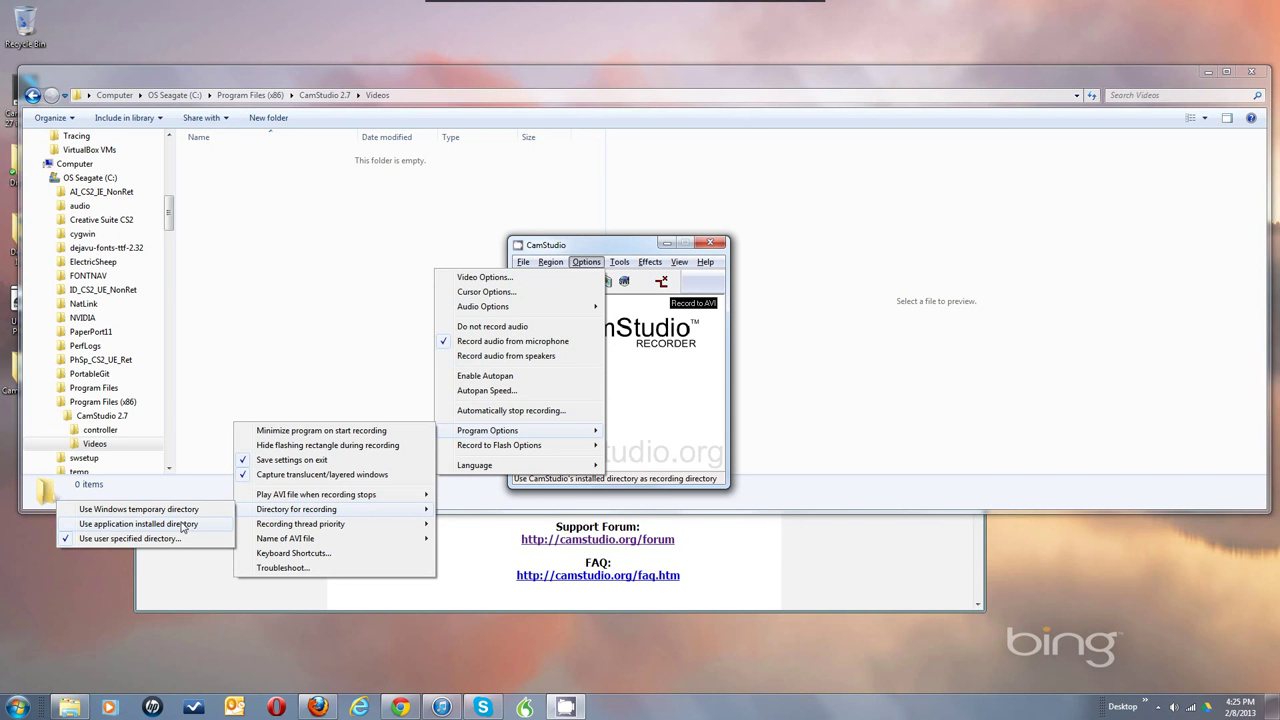
pyautogui.moveTo(264, 542)
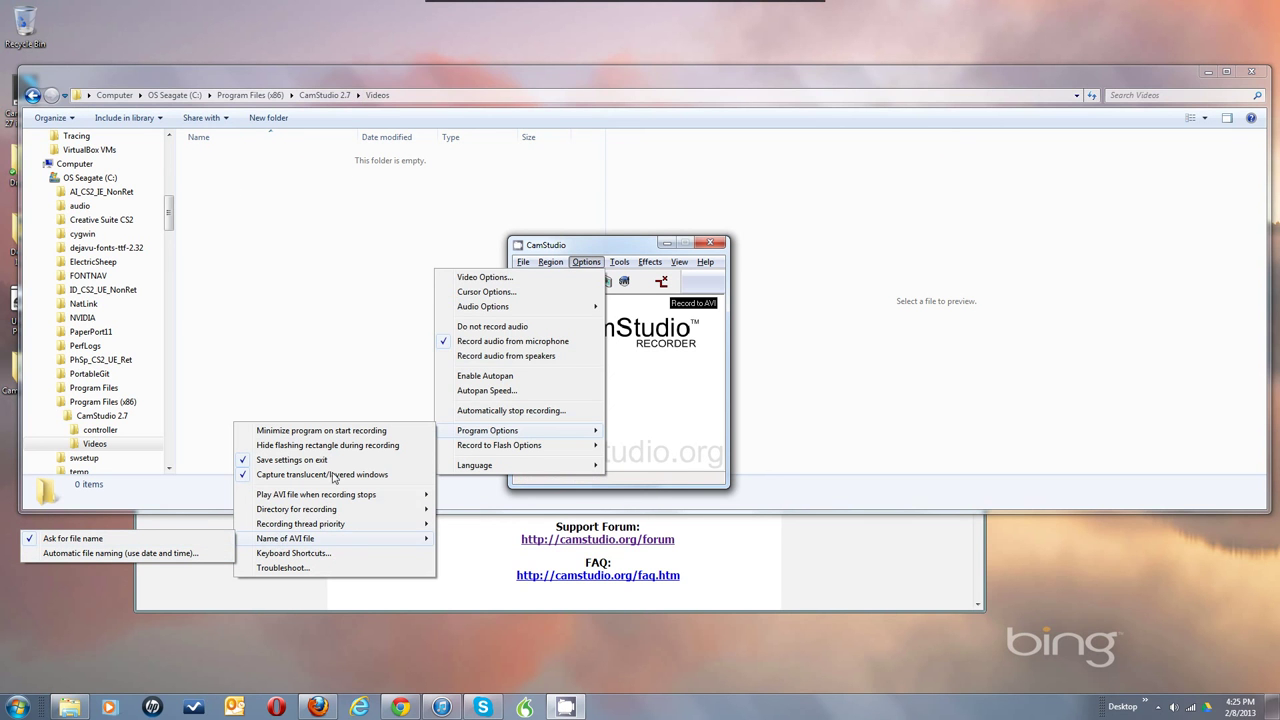
pyautogui.click(640, 400)
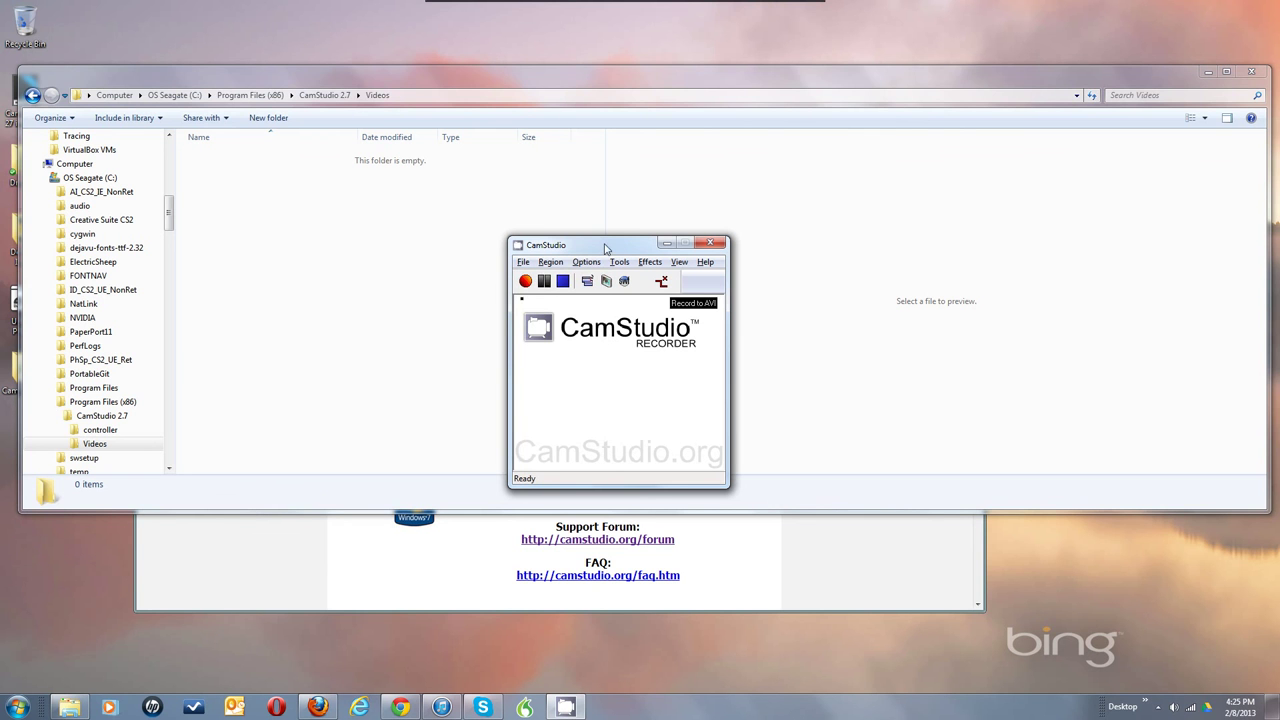
pyautogui.click(587, 262)
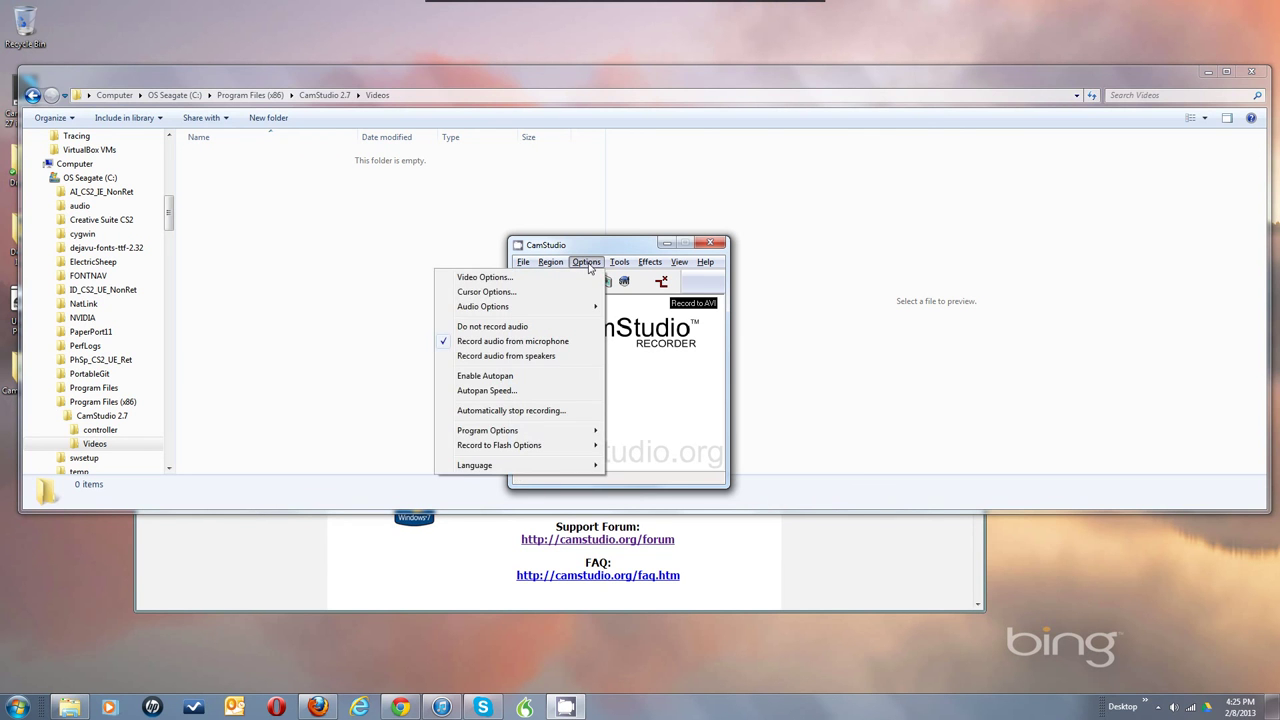
pyautogui.click(643, 362)
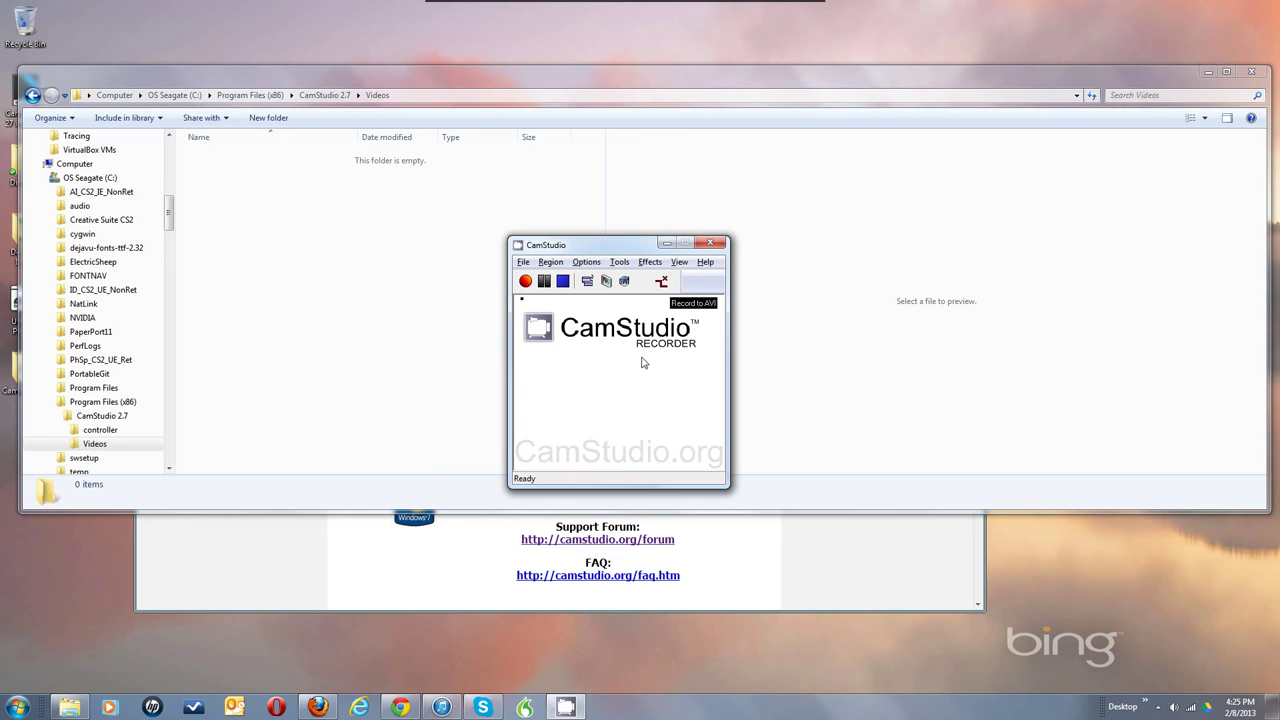
# Step: Review the commands CamStudio offers for annotation, SWF conversion and effects
pyautogui.click(620, 263)
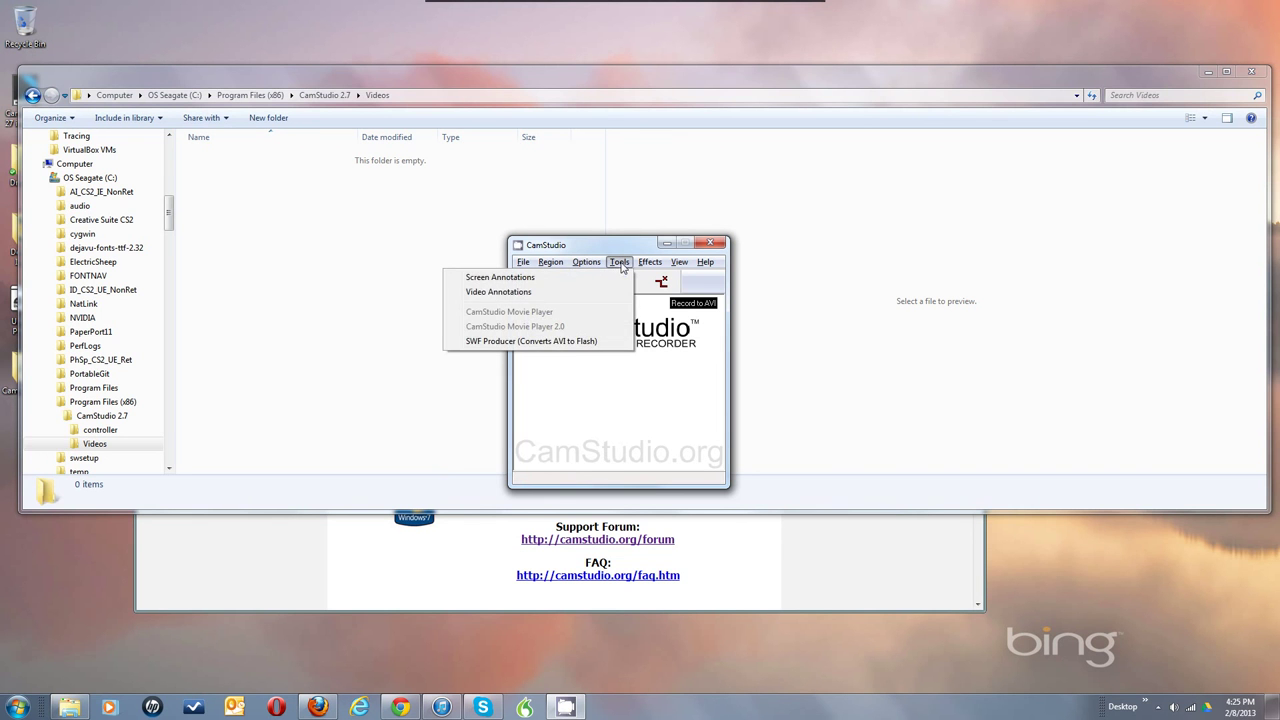
pyautogui.moveTo(648, 263)
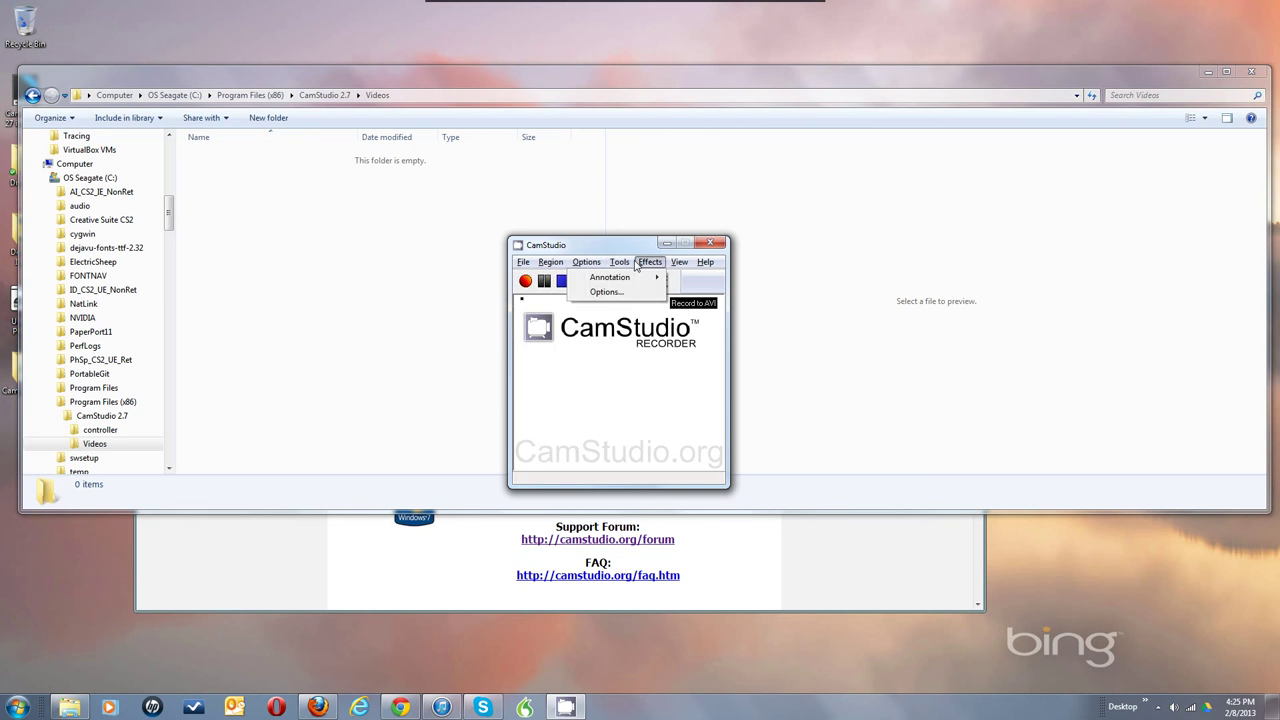
pyautogui.click(610, 250)
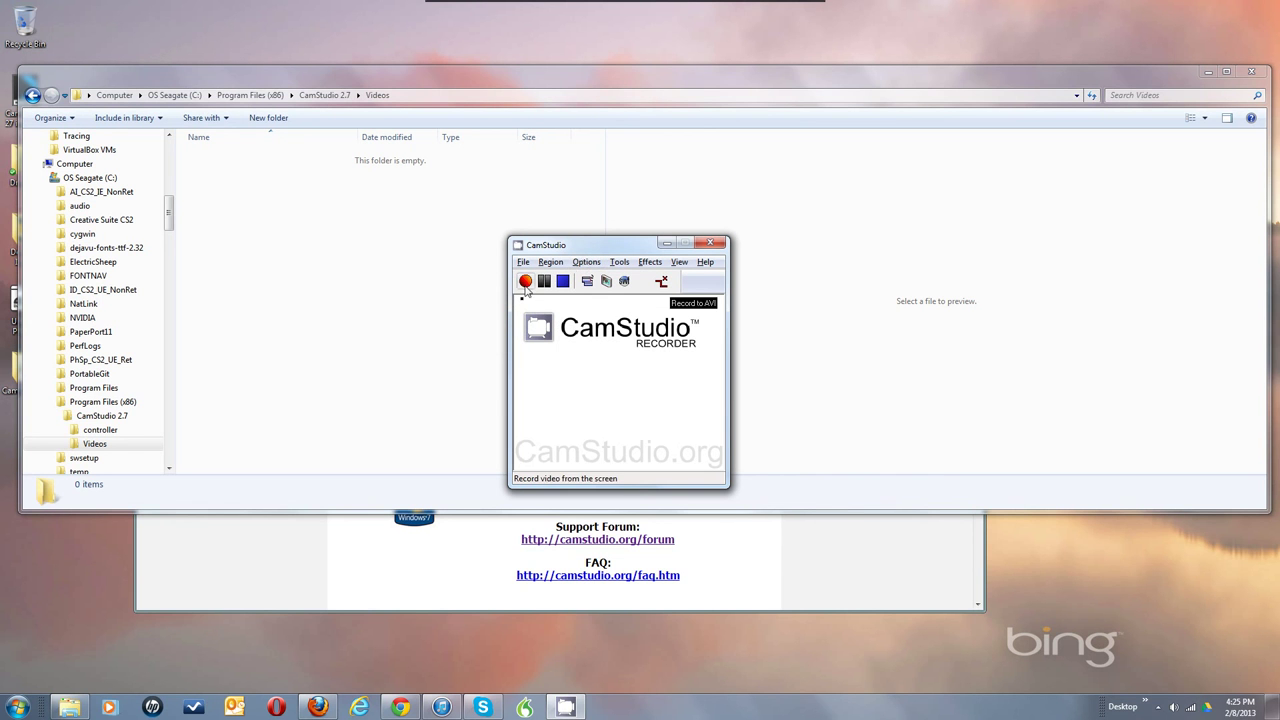
# Step: Record a few seconds of the screen as a test, stop, and cancel saving the AVI file
pyautogui.click(524, 282)
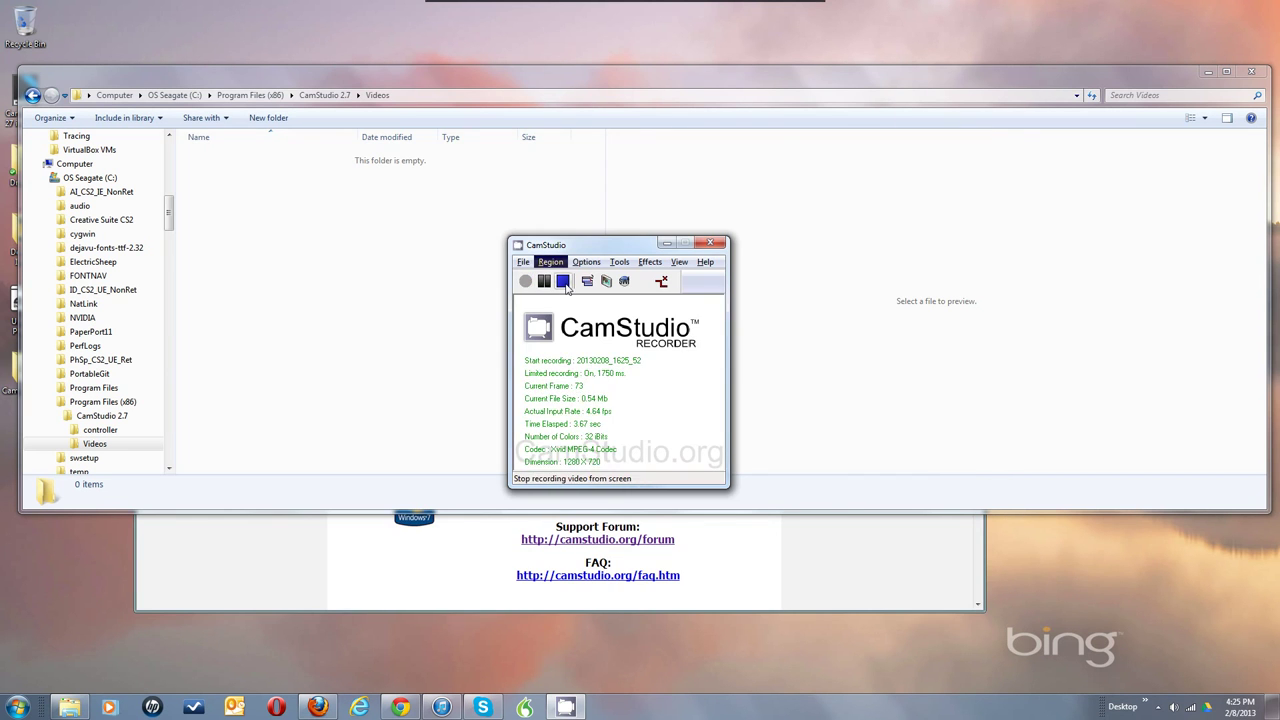
pyautogui.click(563, 282)
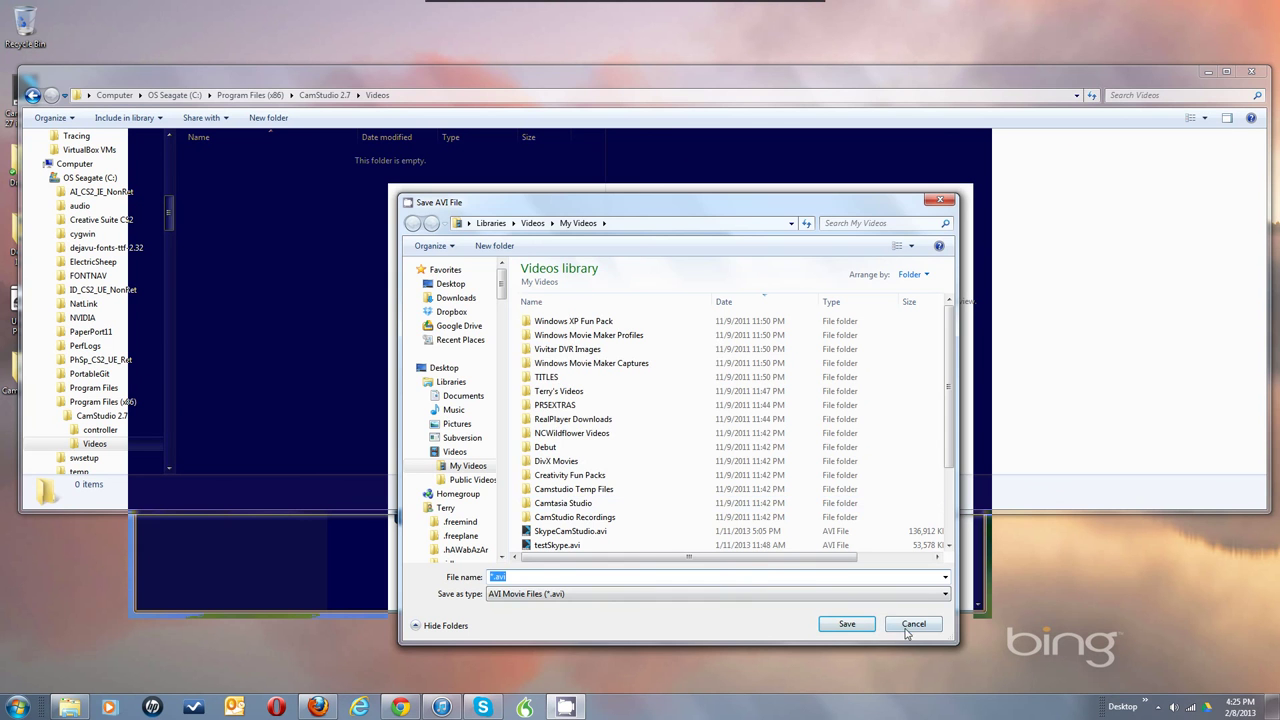
pyautogui.click(912, 624)
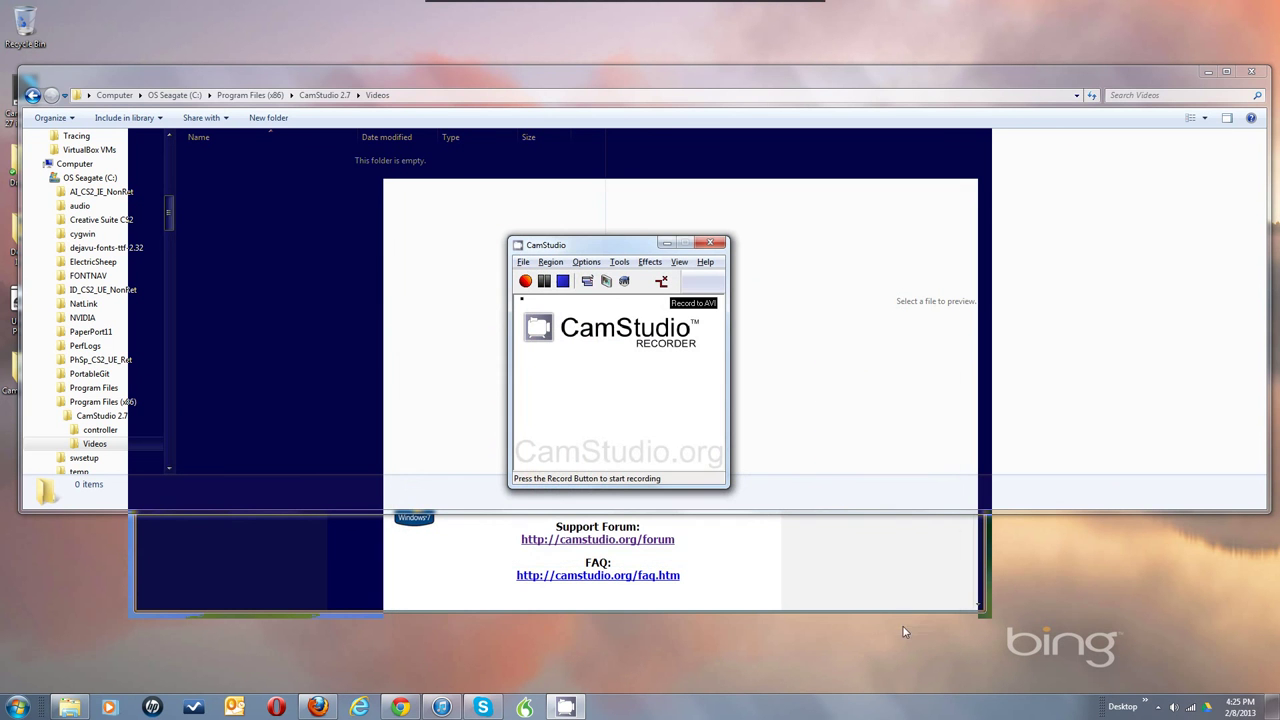
# Step: Turn on hiding the flashing rectangle during recording in the program options
pyautogui.click(550, 262)
pyautogui.moveTo(586, 262)
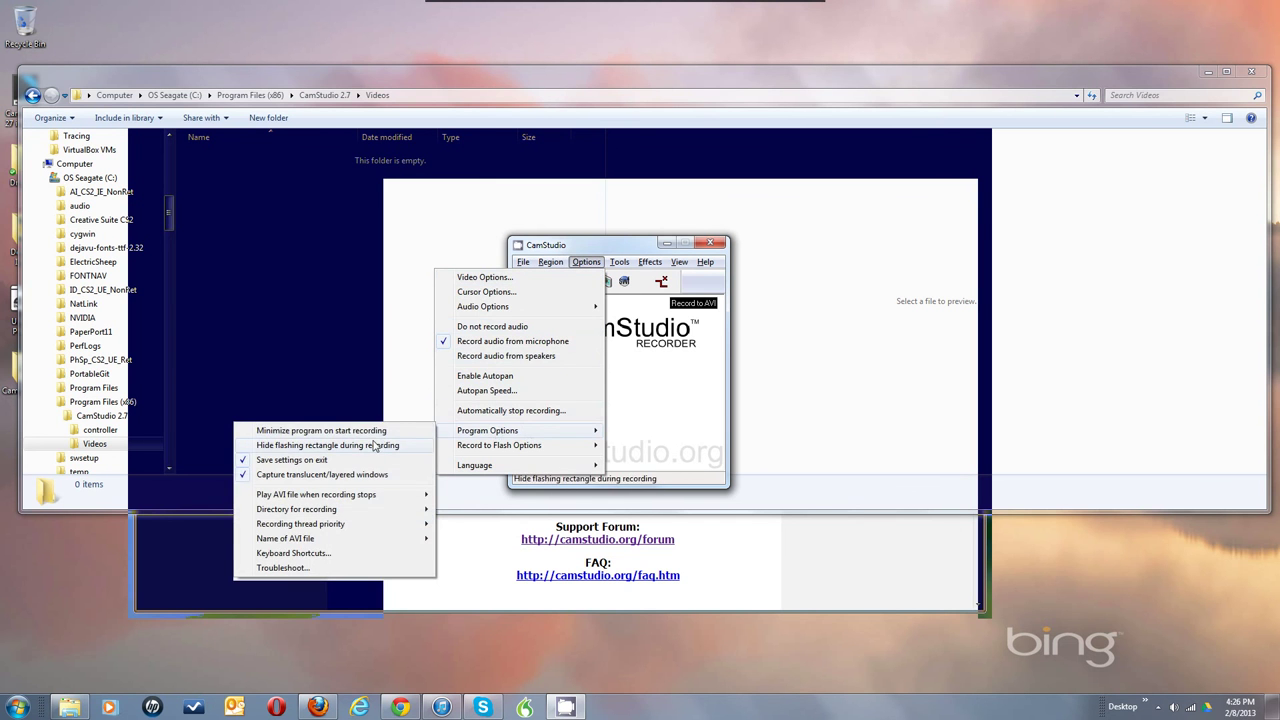
pyautogui.click(374, 445)
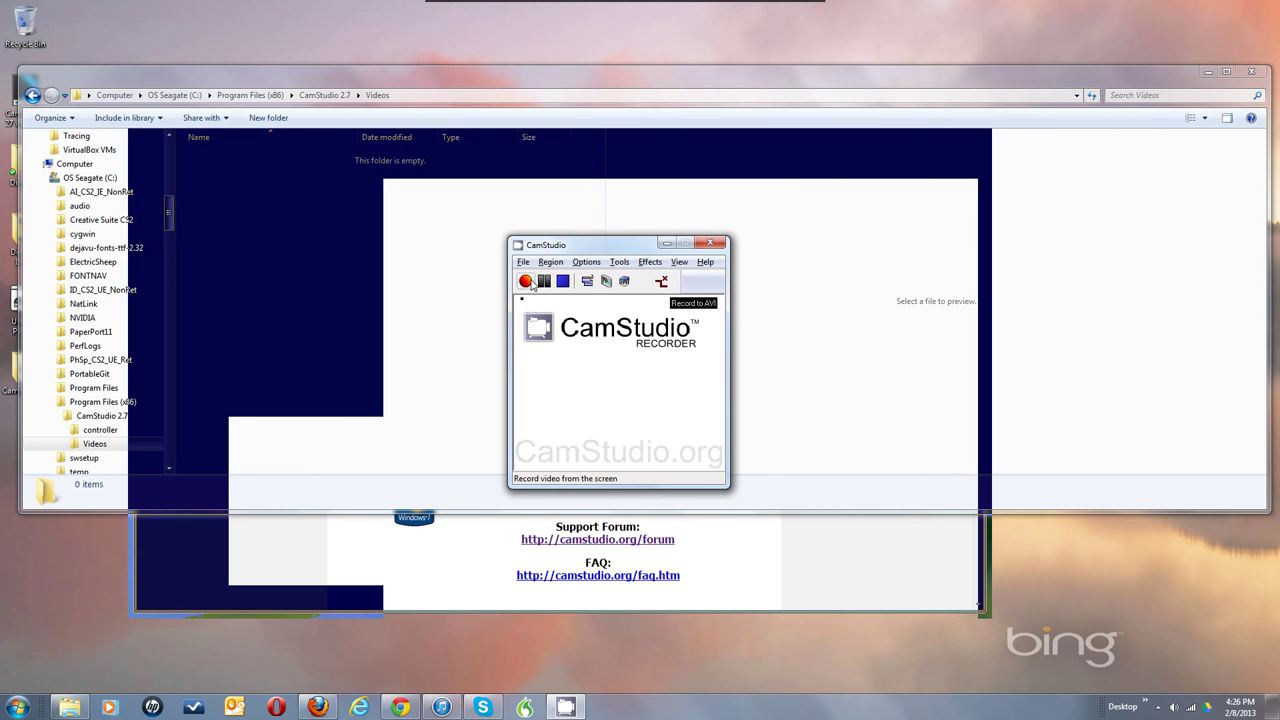
# Step: Try another test recording with the flashing rectangle hidden and dismiss the CamStudio Recorder error dialog
pyautogui.click(529, 283)
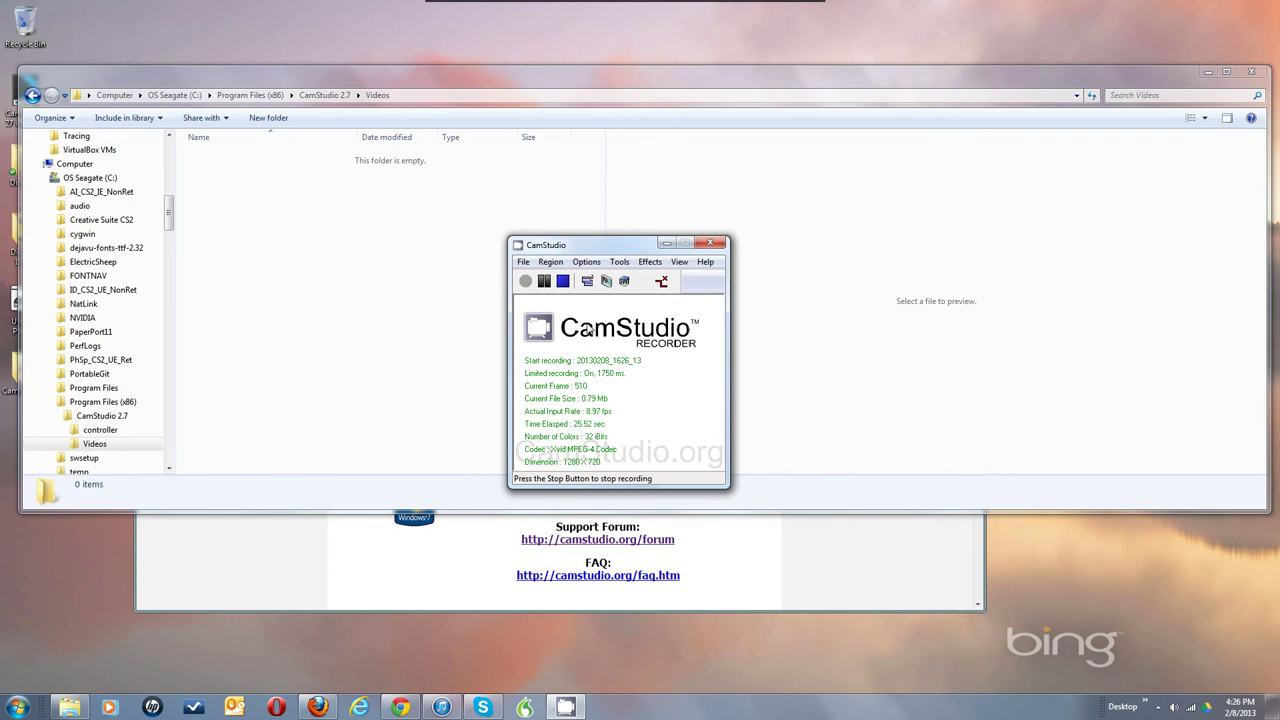
pyautogui.click(588, 262)
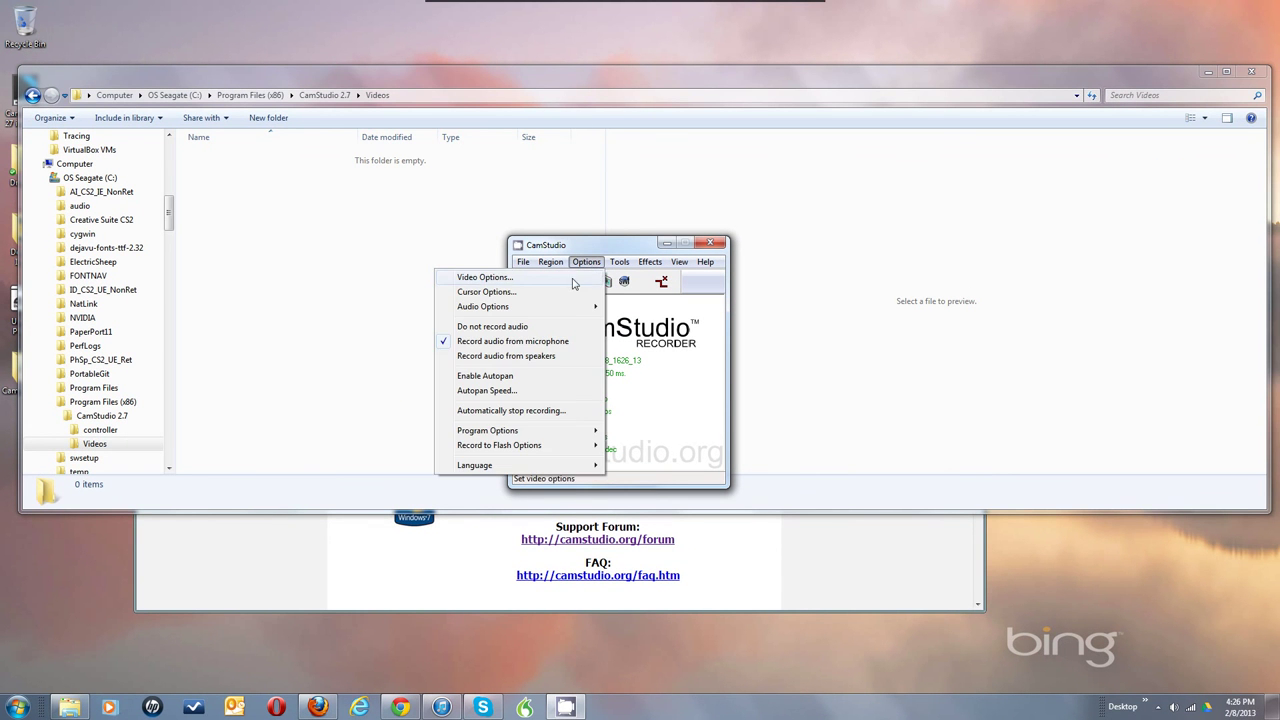
pyautogui.click(570, 282)
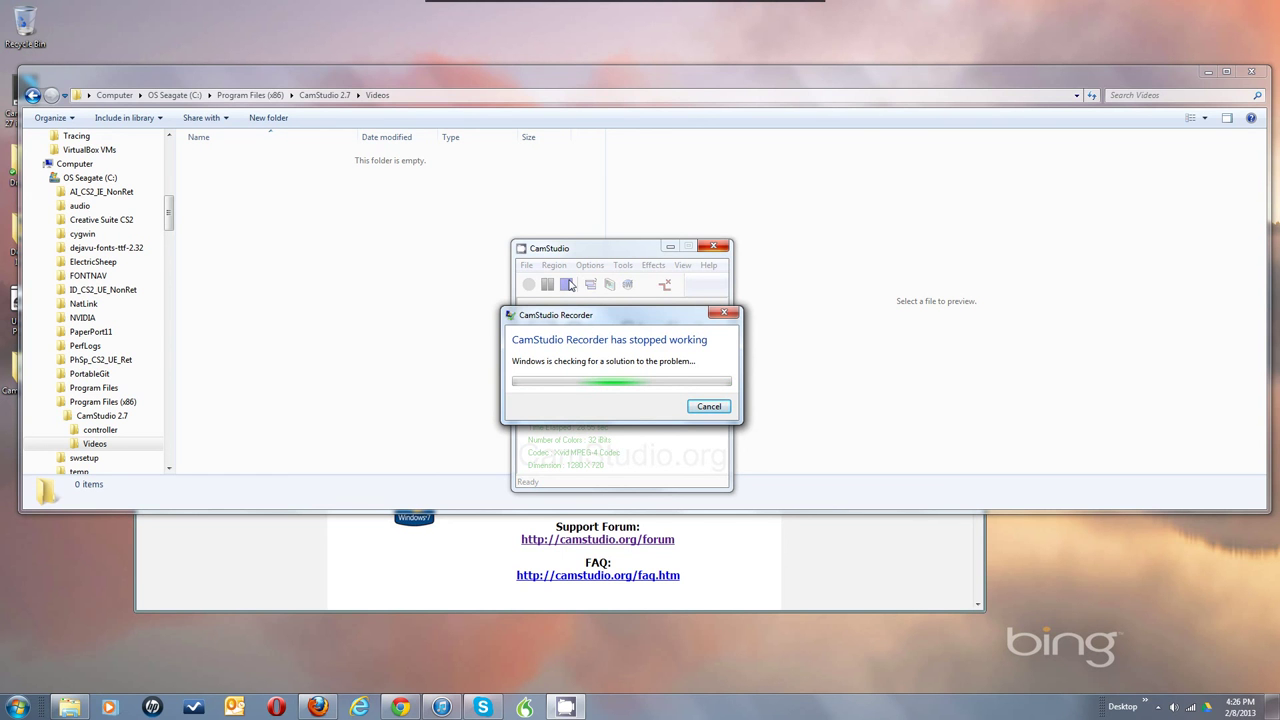
pyautogui.click(710, 407)
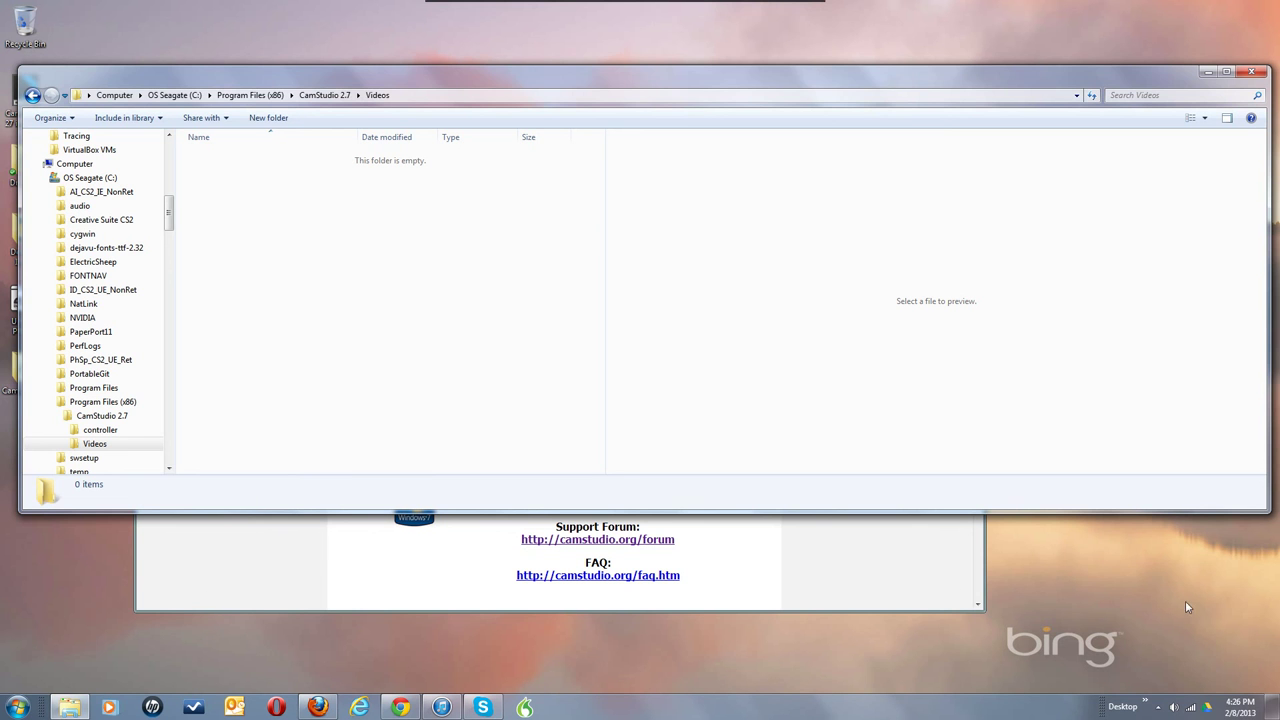
# Step: Check the hidden notification icons and the installed programs for CamStudio, and bring the camstudio.org browser page to the front
pyautogui.click(1157, 707)
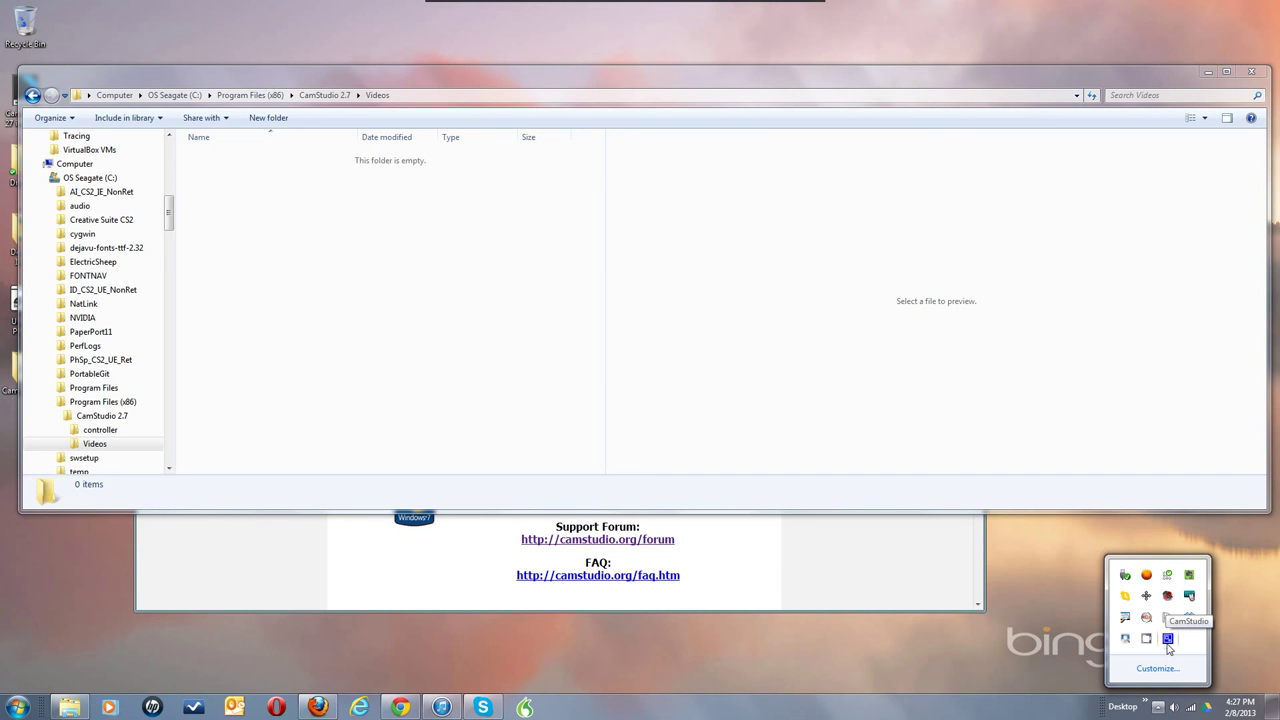
pyautogui.click(1168, 648)
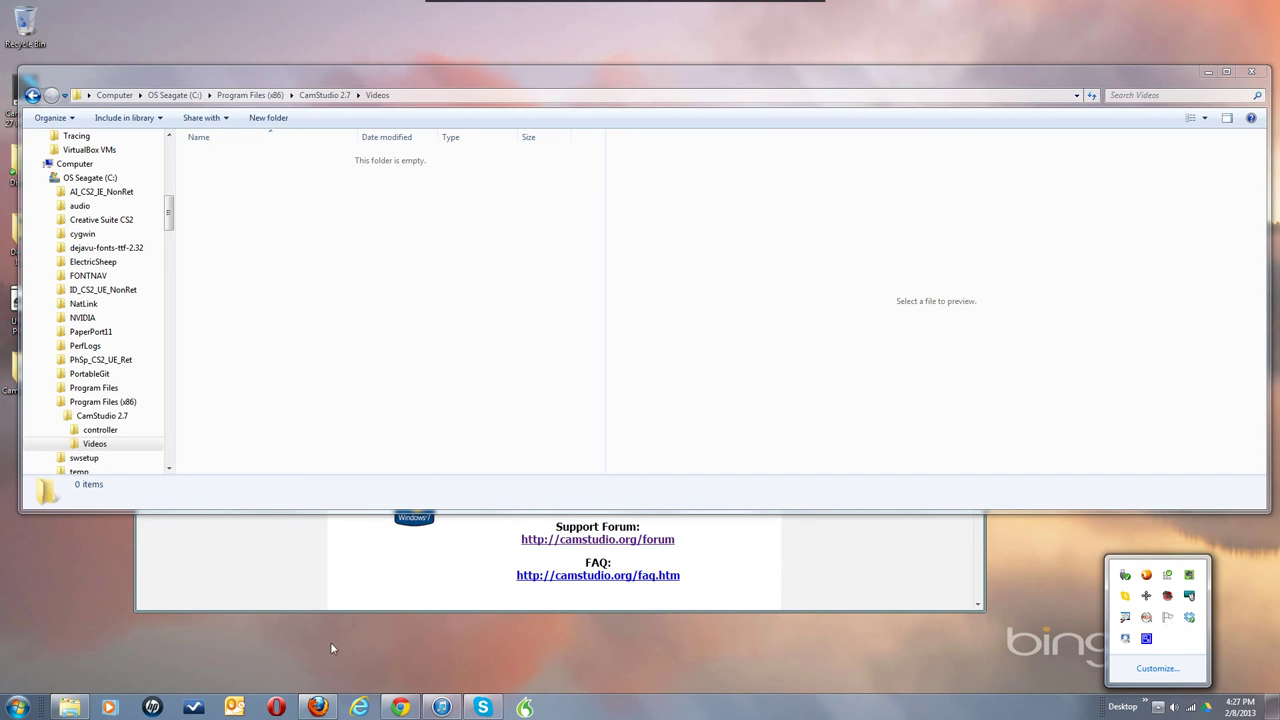
pyautogui.click(25, 707)
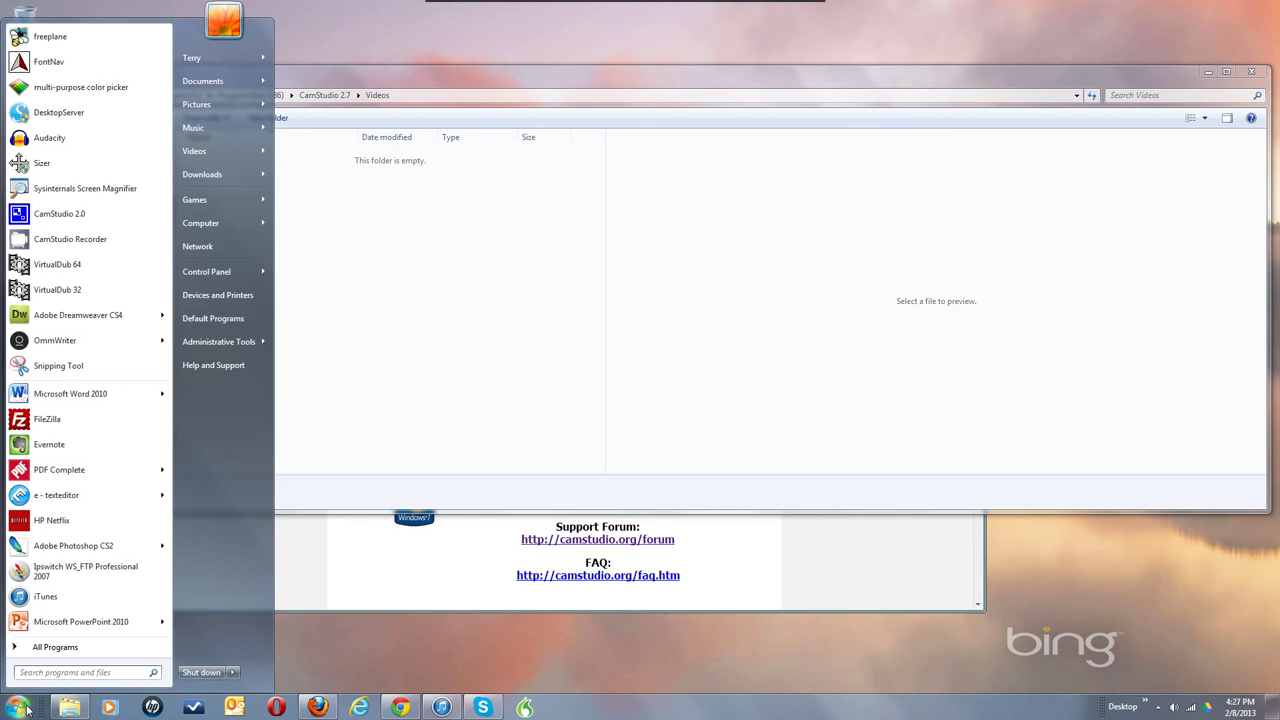
pyautogui.click(822, 579)
pyautogui.click(820, 580)
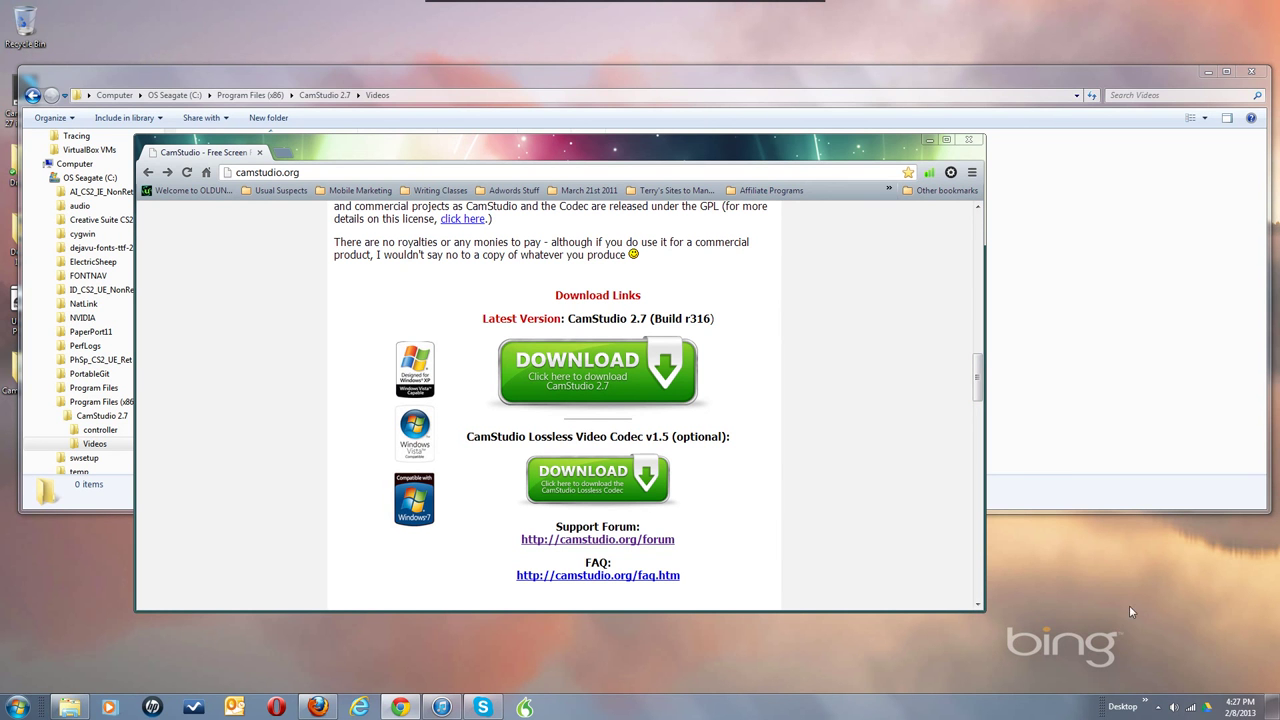
# Step: Restore the window of the CamStudio recorder that is still running from the hidden notification icons
pyautogui.click(1158, 708)
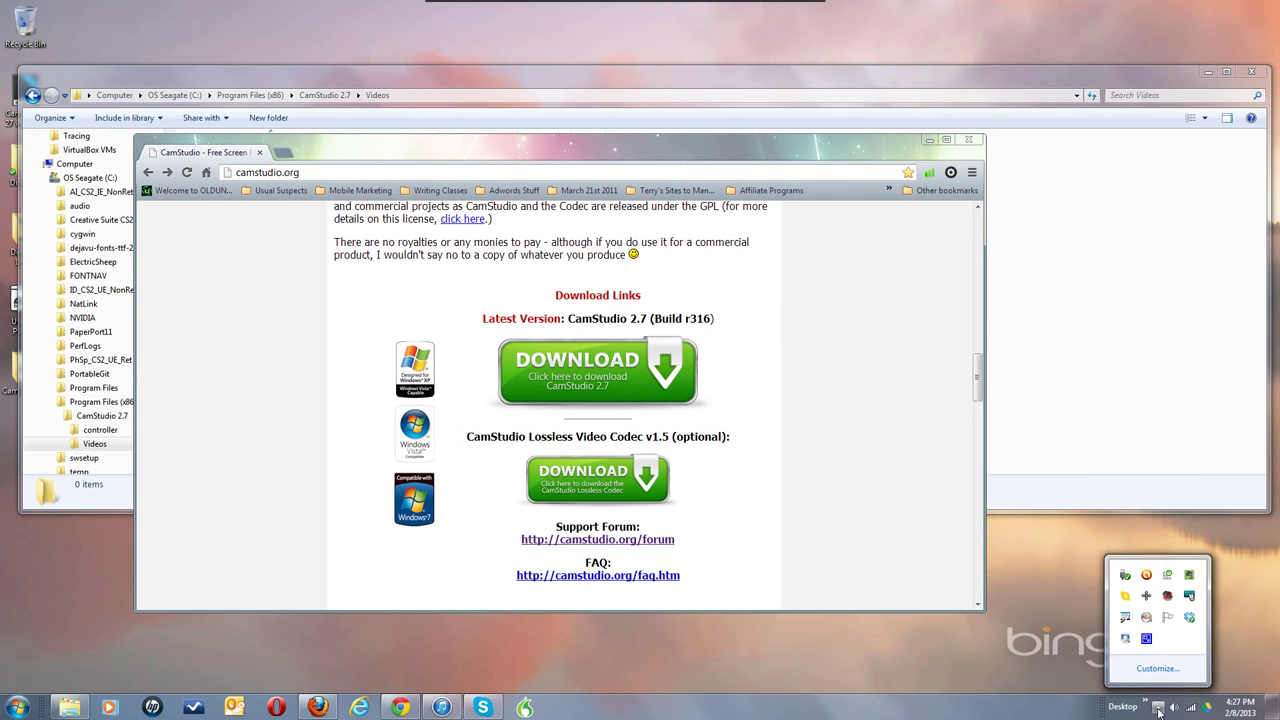
pyautogui.click(1146, 638)
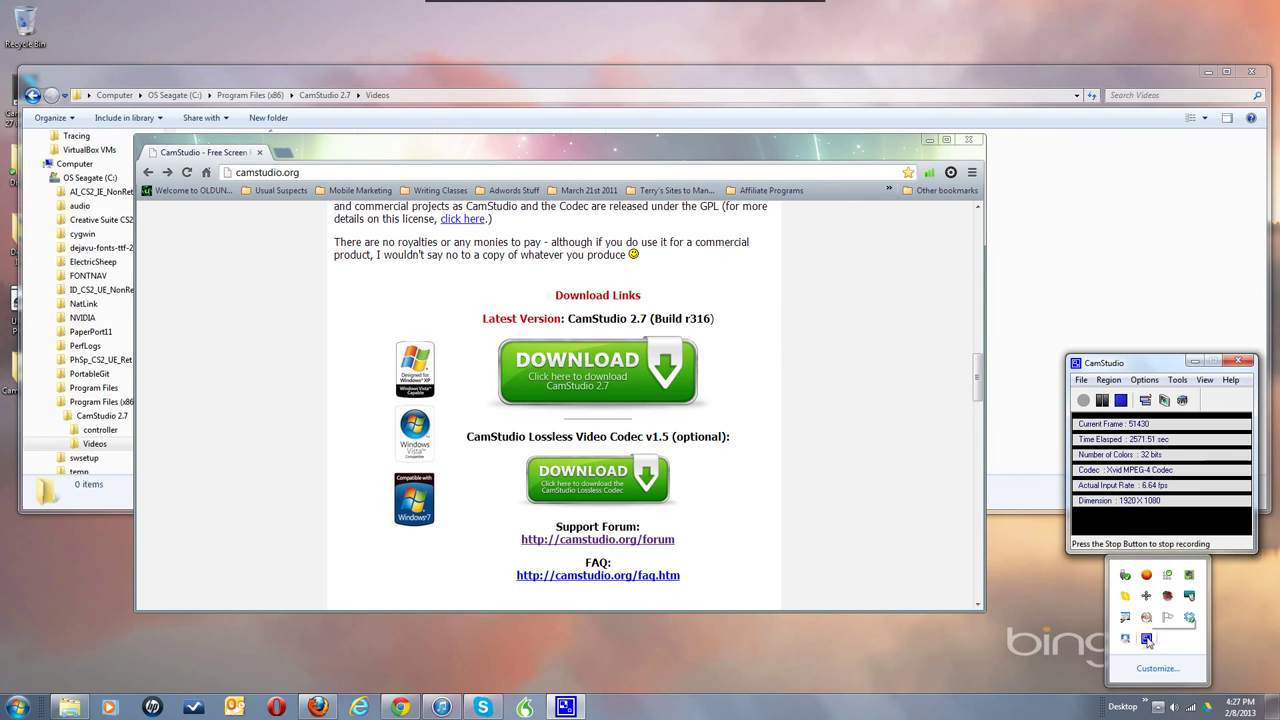